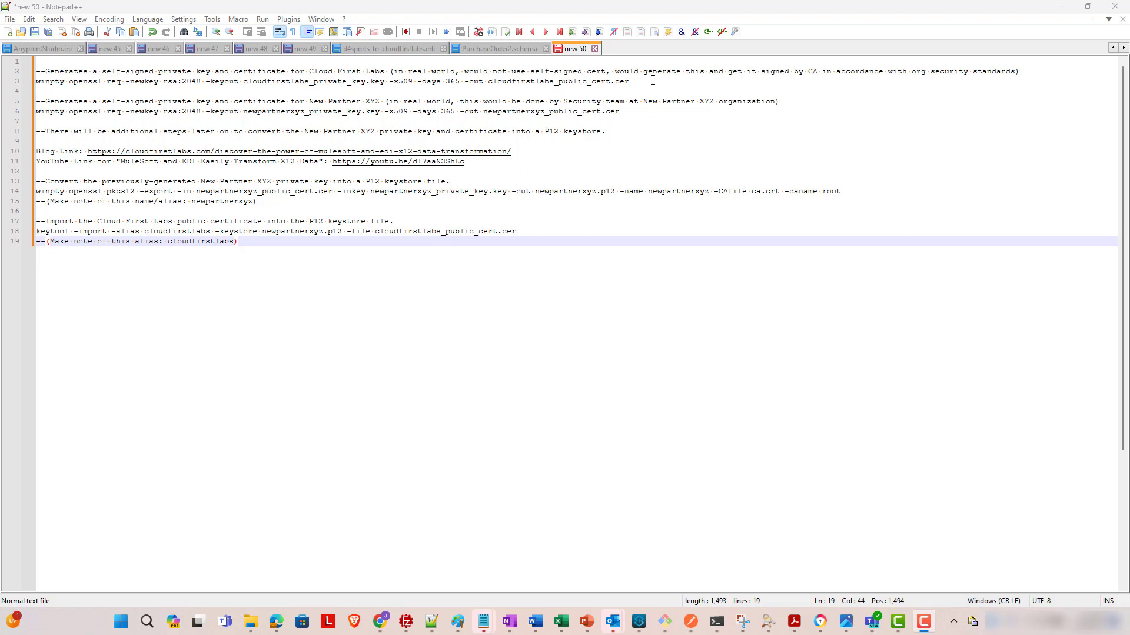
# - Copy the Cloud First Labs openssl command from line 3 and switch to the certs_as2video folder
pyautogui.moveTo(650, 82); pyautogui.dragTo(3, 81)
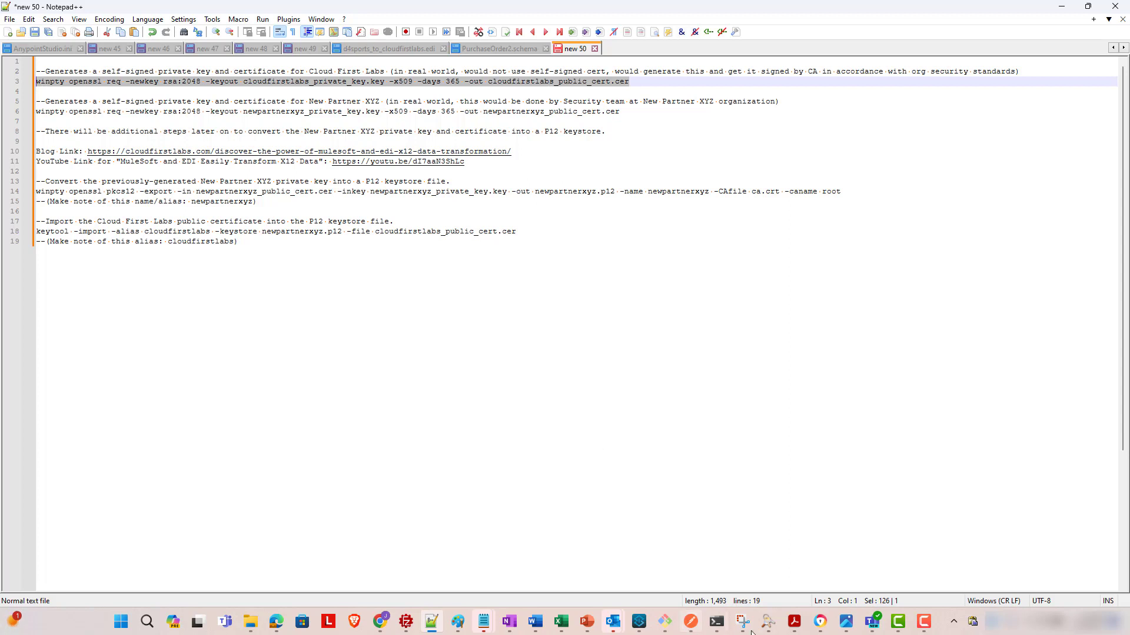
pyautogui.moveTo(433, 621)
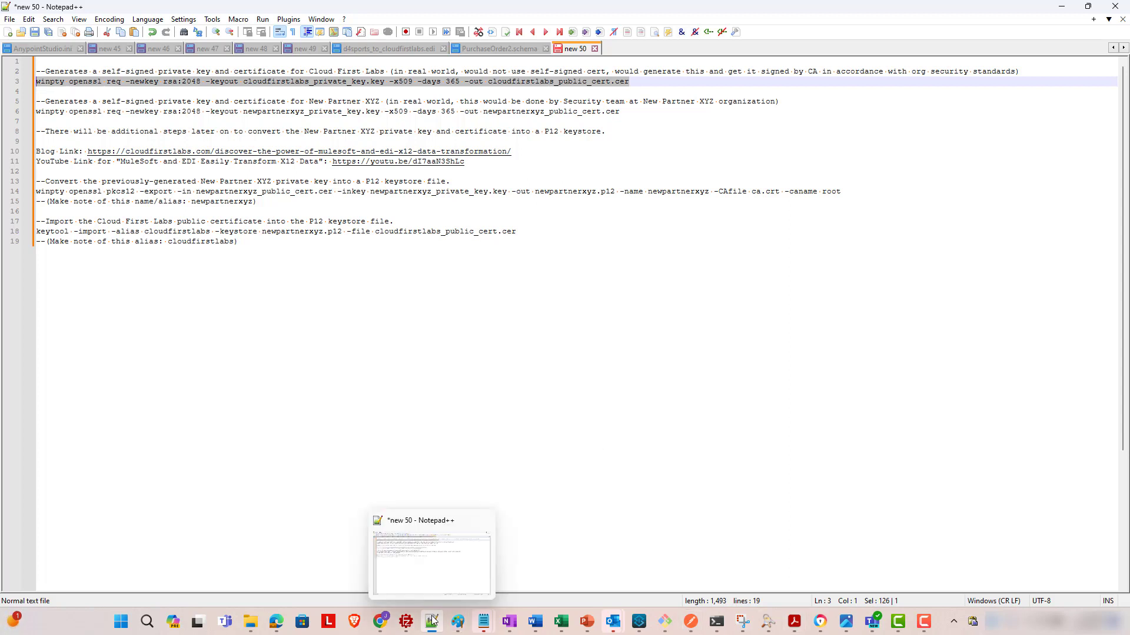
pyautogui.moveTo(250, 623)
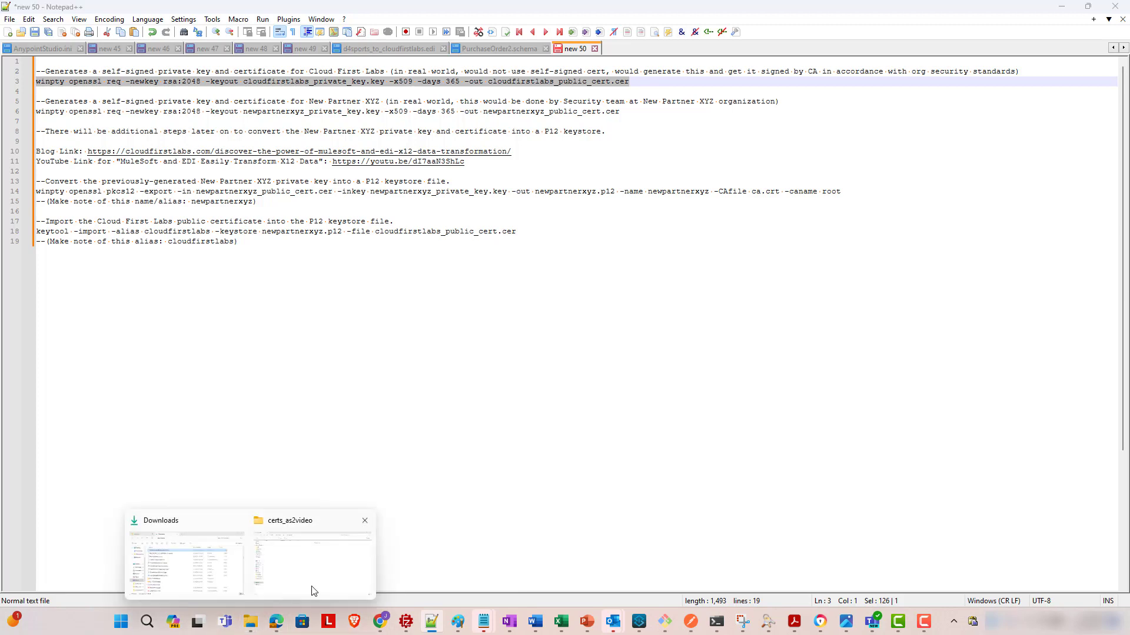
pyautogui.click(312, 590)
# - Open Git Bash in certs_as2video, run the pasted Cloud First Labs openssl command, and enter the pass phrase
pyautogui.rightClick(270, 168)
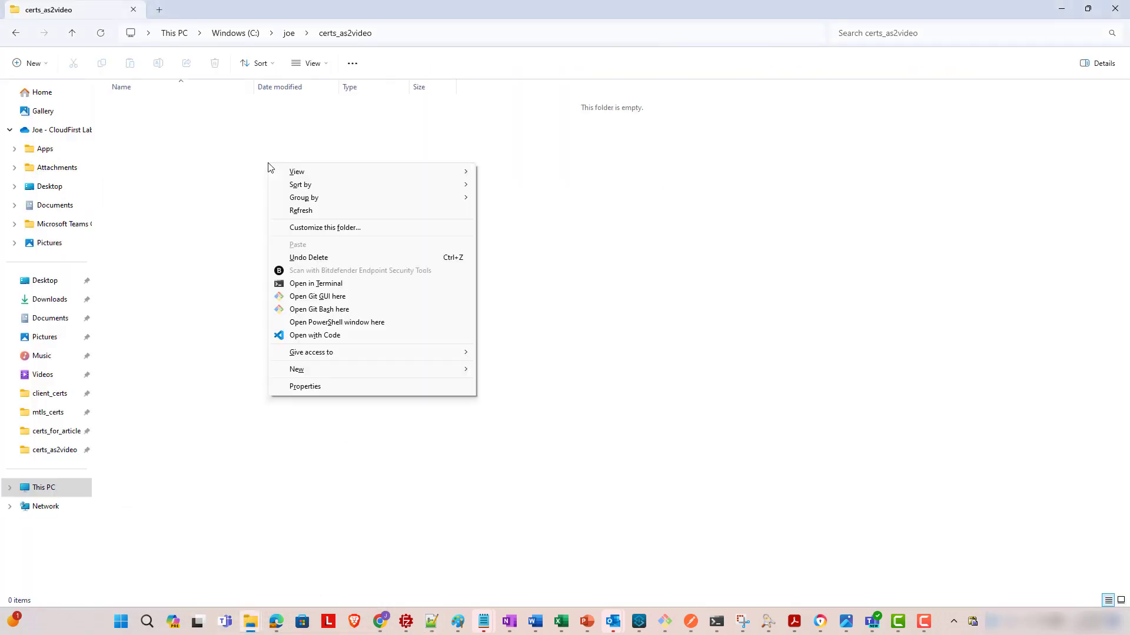
pyautogui.click(327, 310)
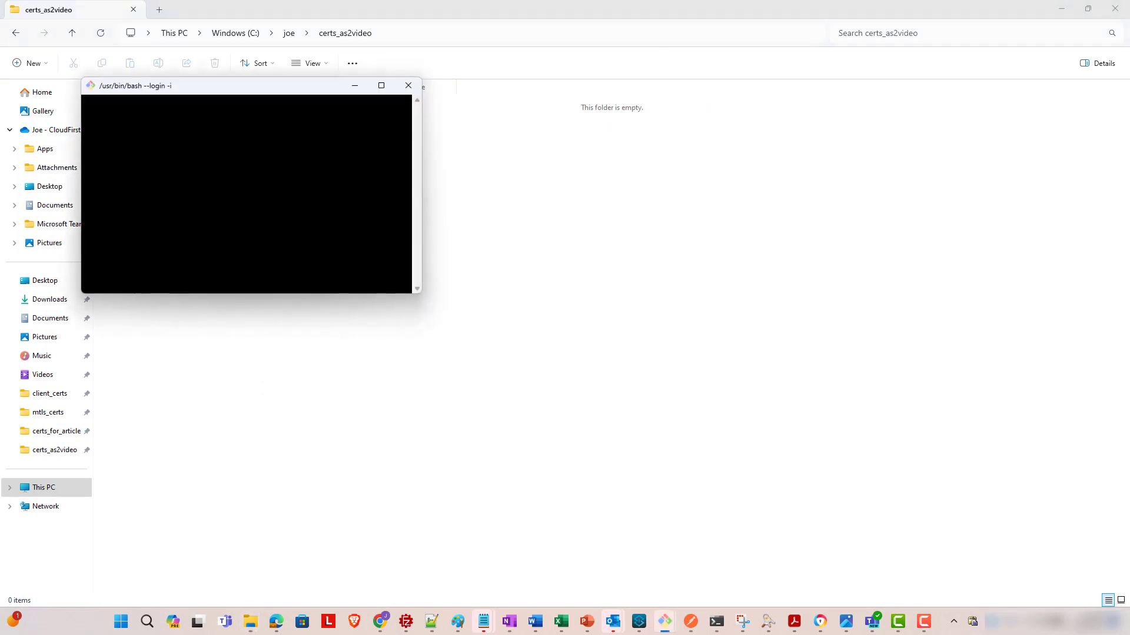
pyautogui.doubleClick(268, 87)
pyautogui.rightClick(268, 110)
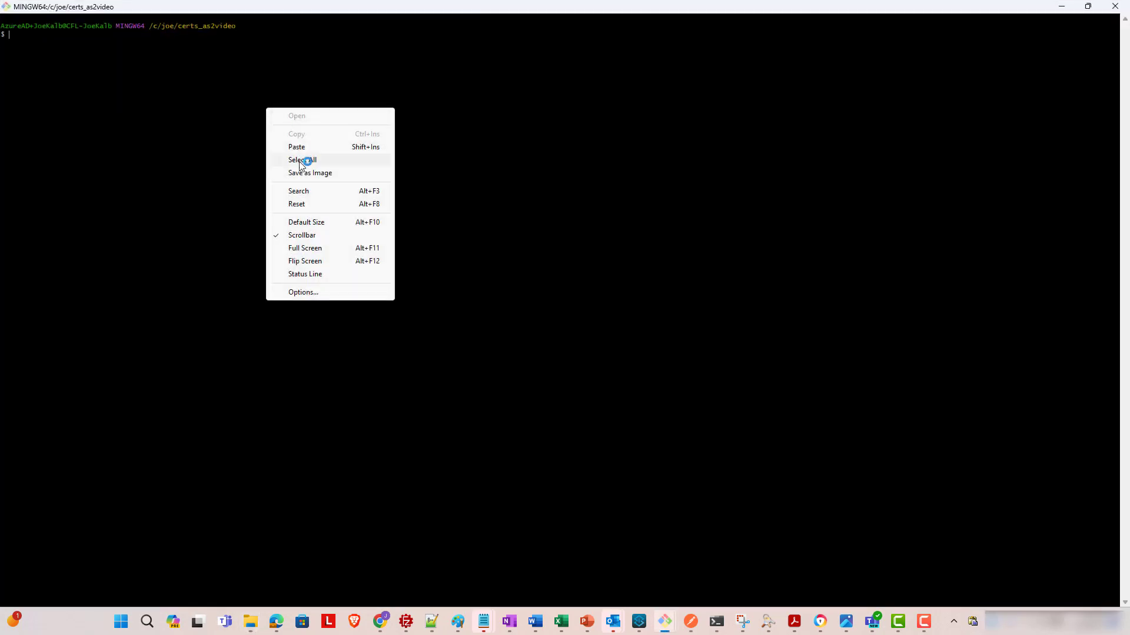
pyautogui.click(303, 148)
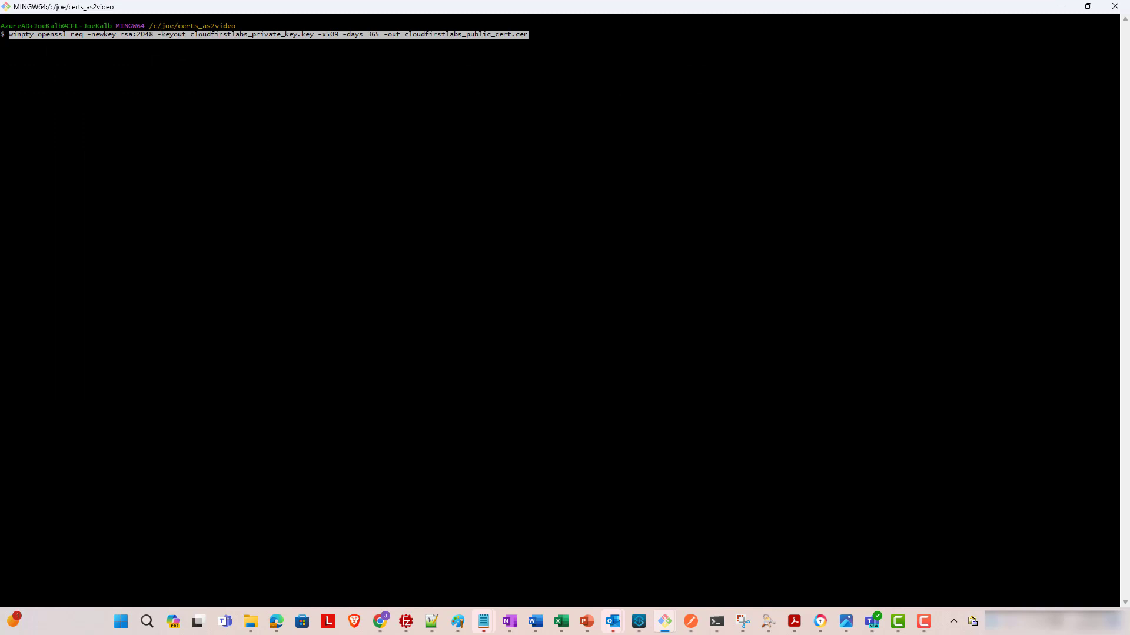
pyautogui.press('Return')
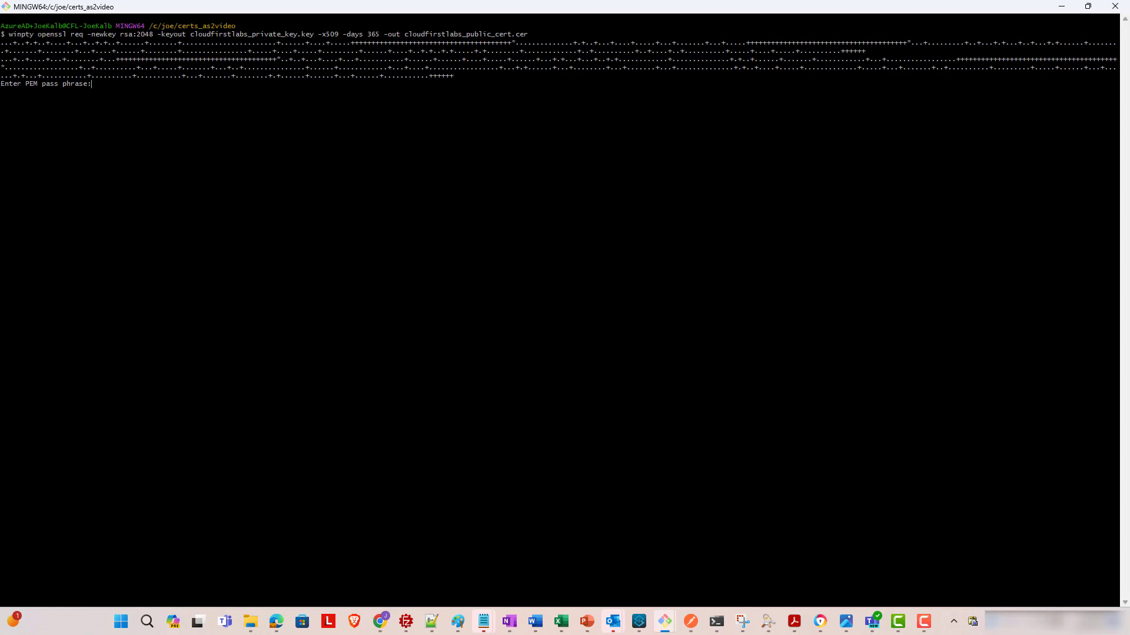
pyautogui.press('Return')
pyautogui.press('Return')
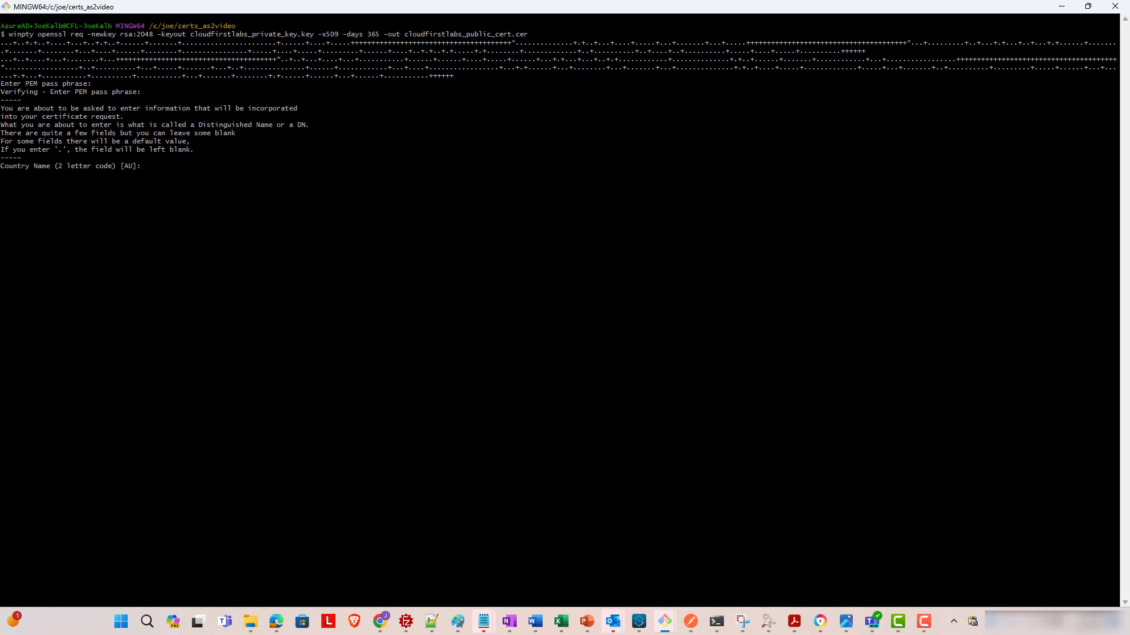
# - Answer country US, state Florida, locality Tampa and organization Cloud First Labs
pyautogui.write('US')
pyautogui.press('Return')
pyautogui.write('Florida')
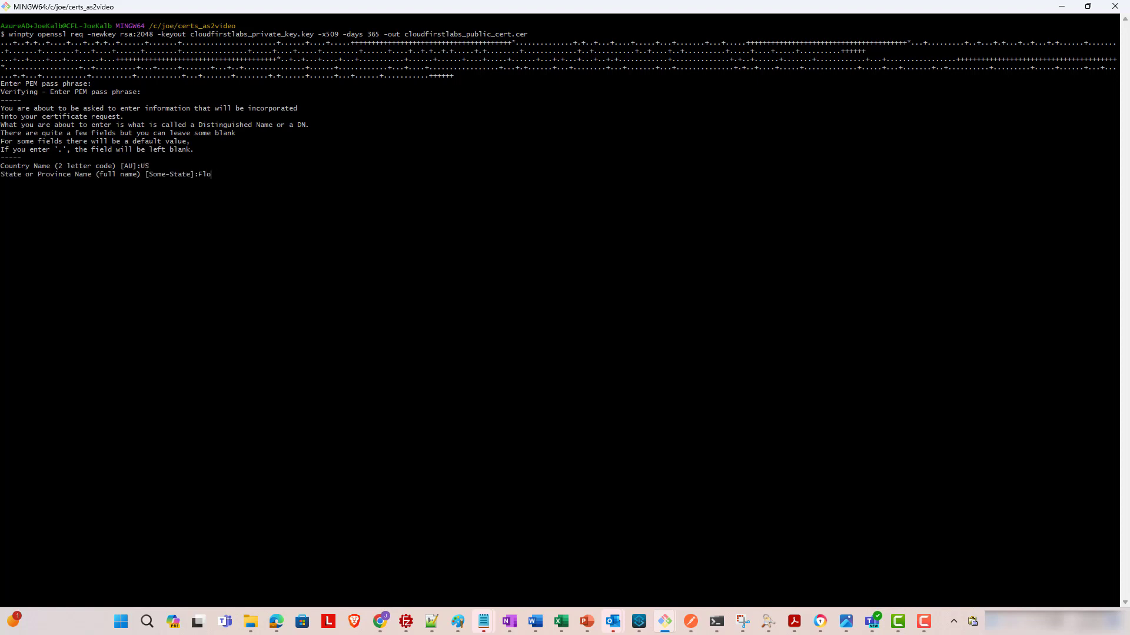
pyautogui.press('Return')
pyautogui.write('Tampa')
pyautogui.press('Return')
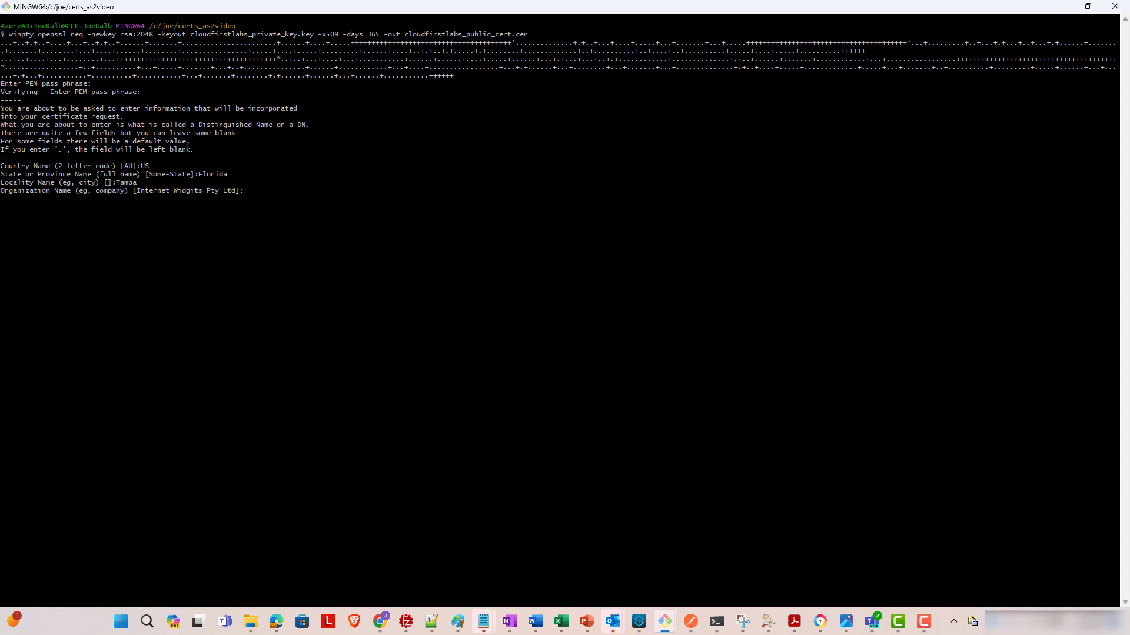
pyautogui.write('Cloud First Labs')
pyautogui.press('Return')
# - Answer unit IT, common name cloudfirstlabs.com and the contact e-mail address to finish the certificate
pyautogui.write('IT')
pyautogui.press('Return')
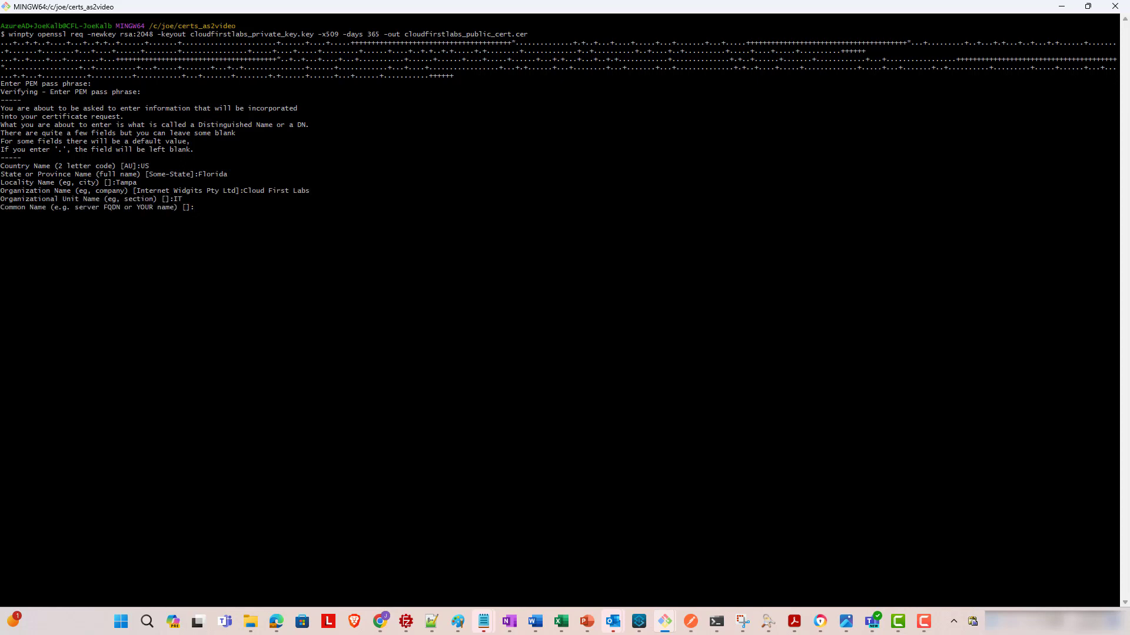
pyautogui.write('cloudfirstlabs.com')
pyautogui.press('Return')
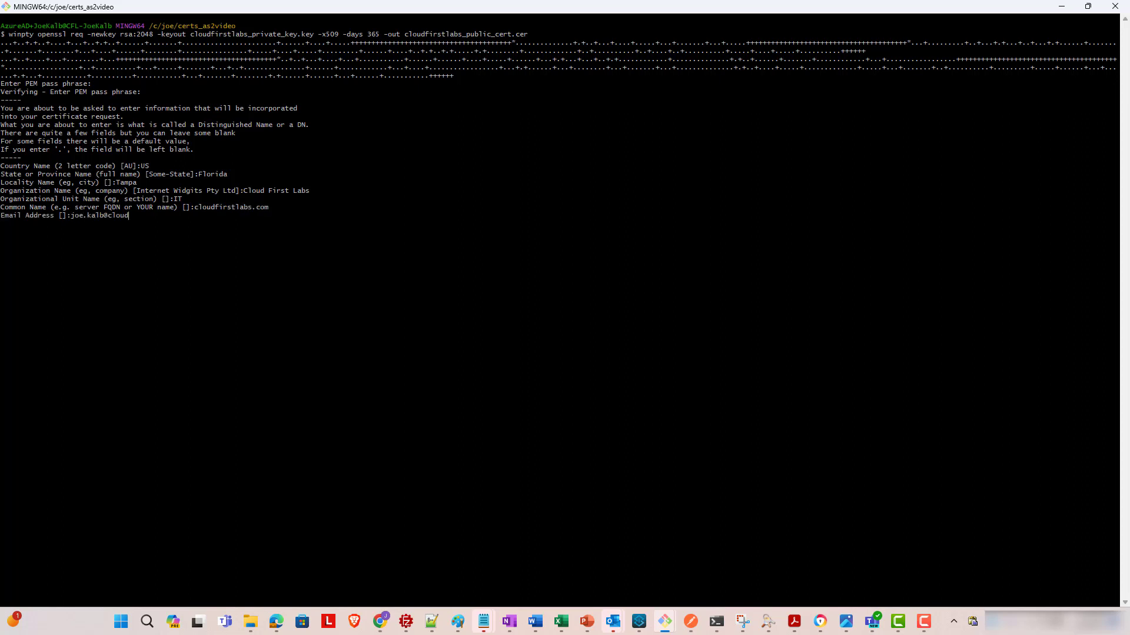
pyautogui.press('Return')
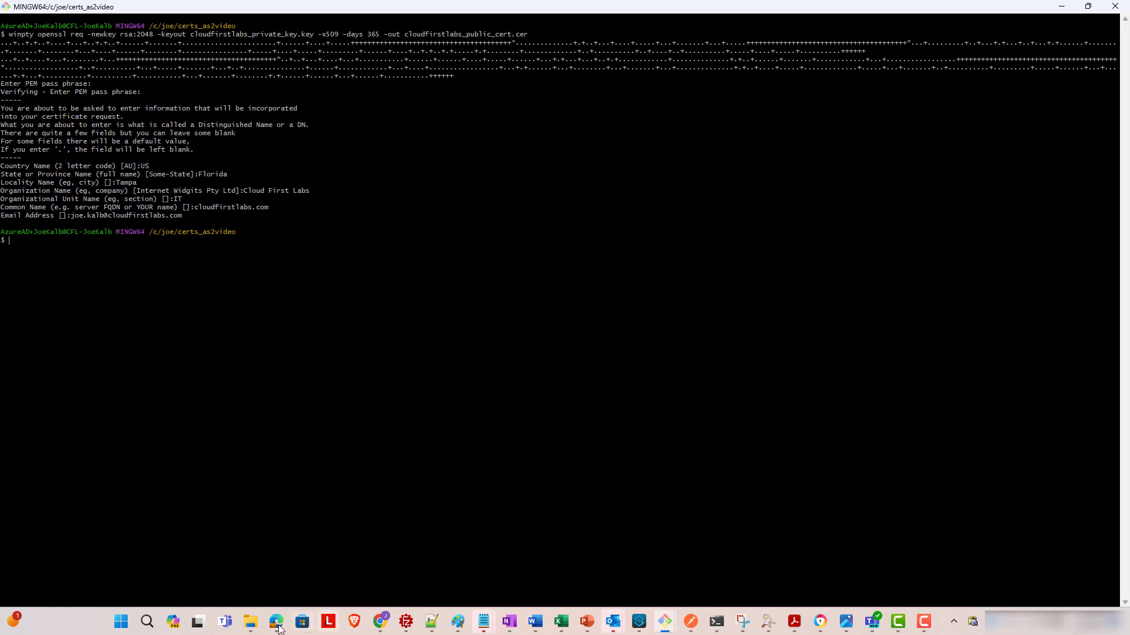
pyautogui.moveTo(251, 621)
pyautogui.click(312, 574)
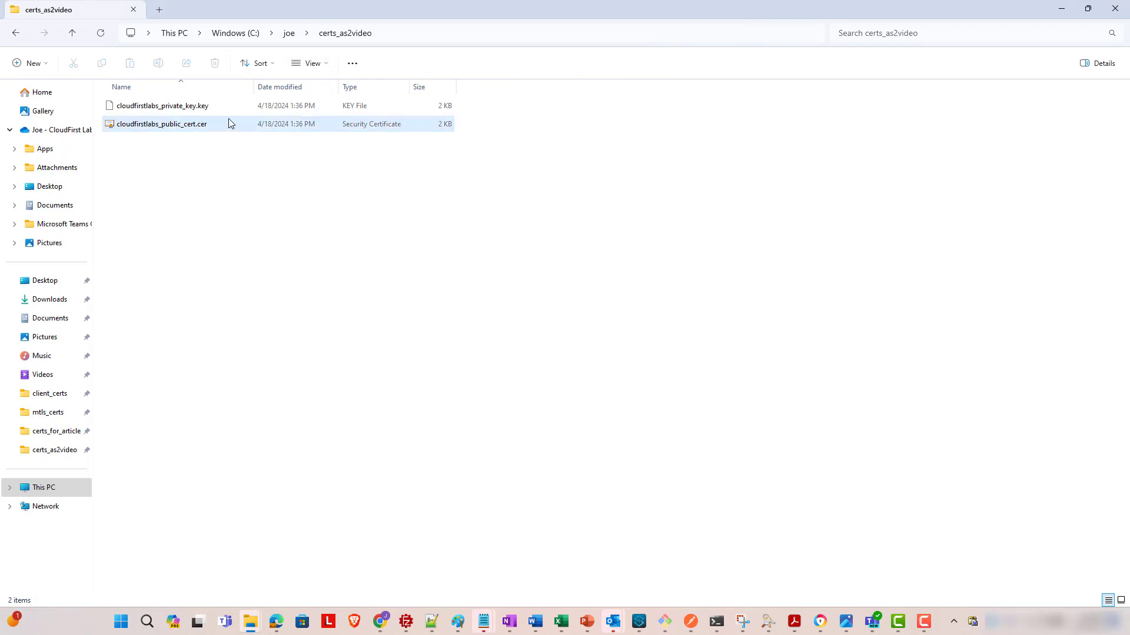
pyautogui.click(1060, 12)
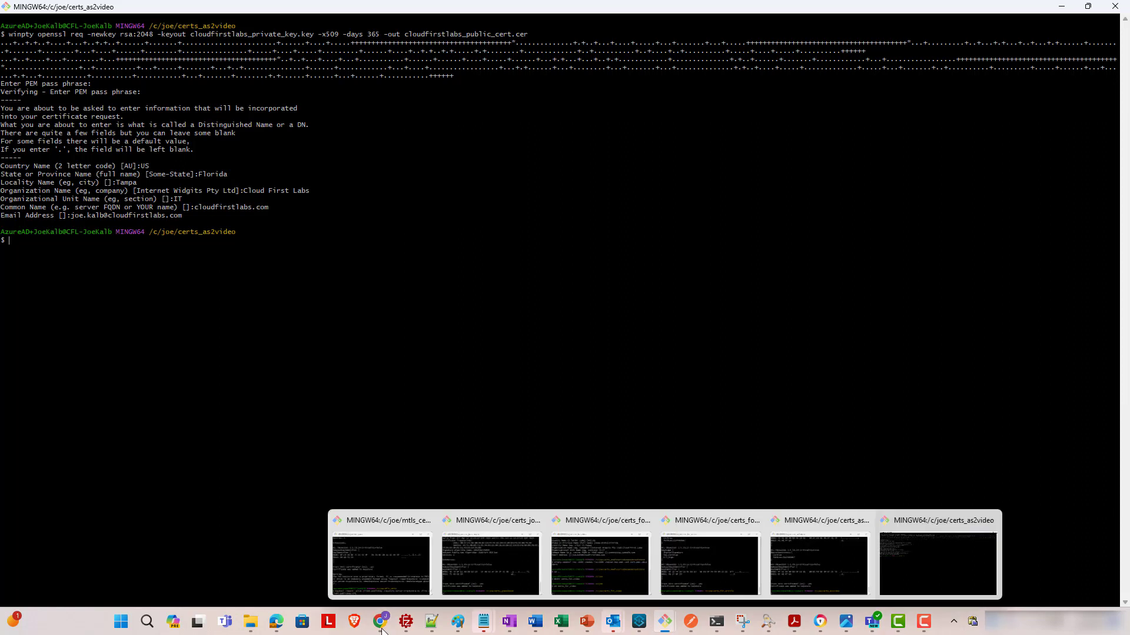
pyautogui.moveTo(432, 628)
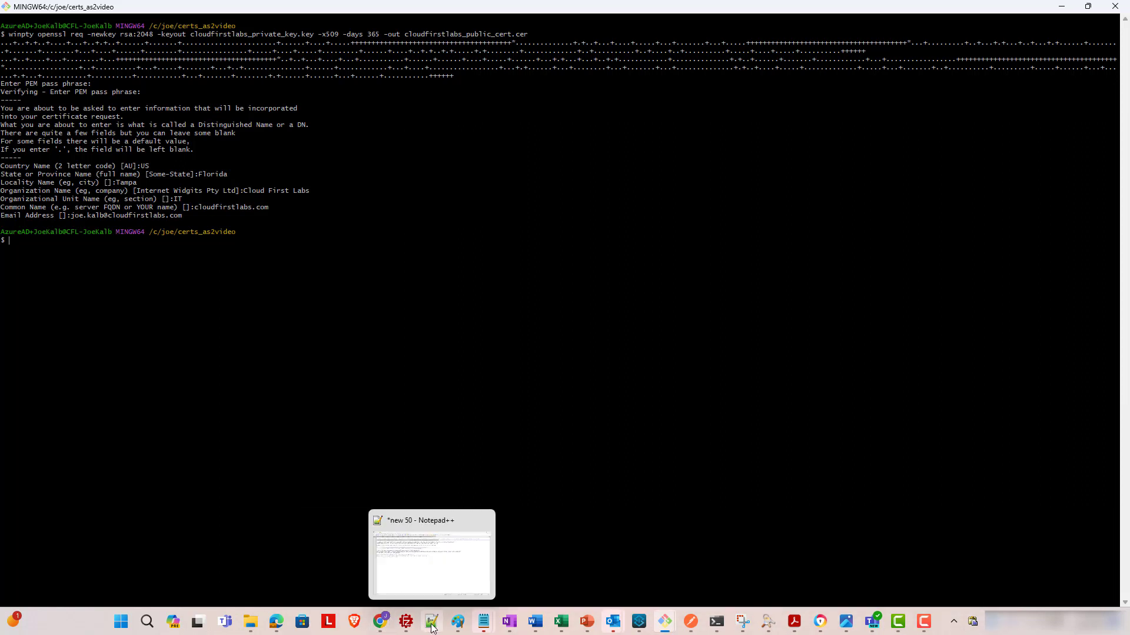
# - Select the New Partner XYZ key-generation command on line 6 of the Notepad++ notes
pyautogui.click(432, 628)
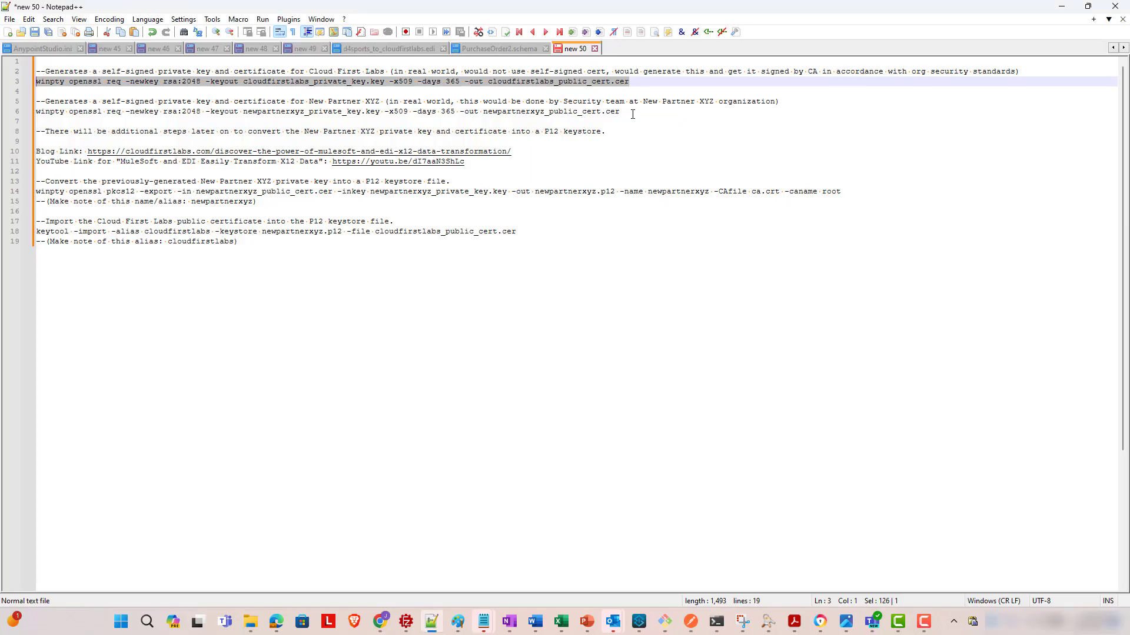
pyautogui.moveTo(624, 111); pyautogui.dragTo(26, 112)
pyautogui.hotkey('ctrl', 'c')
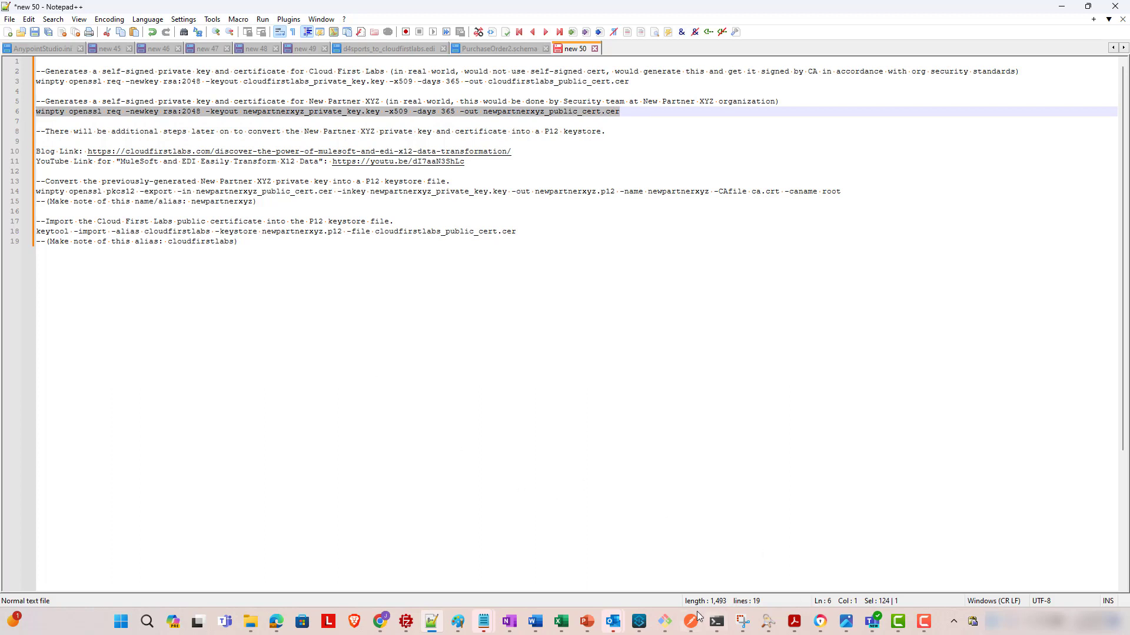
# - Back in Git Bash, paste and run the New Partner XYZ openssl command and enter the pass phrase
pyautogui.moveTo(665, 622)
pyautogui.click(920, 578)
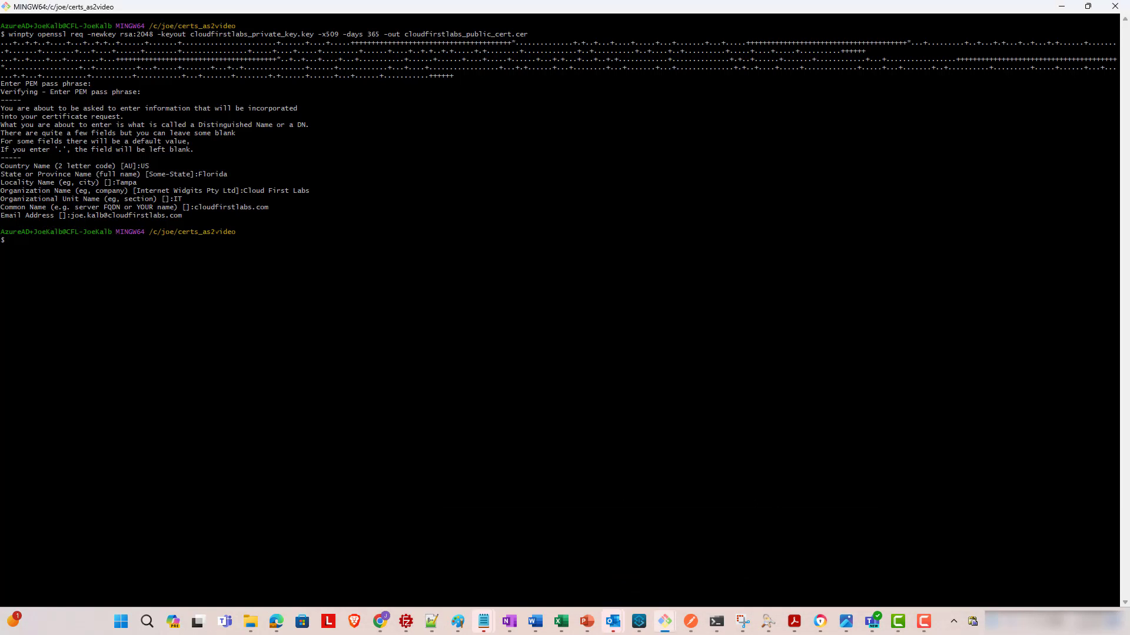
pyautogui.rightClick(210, 245)
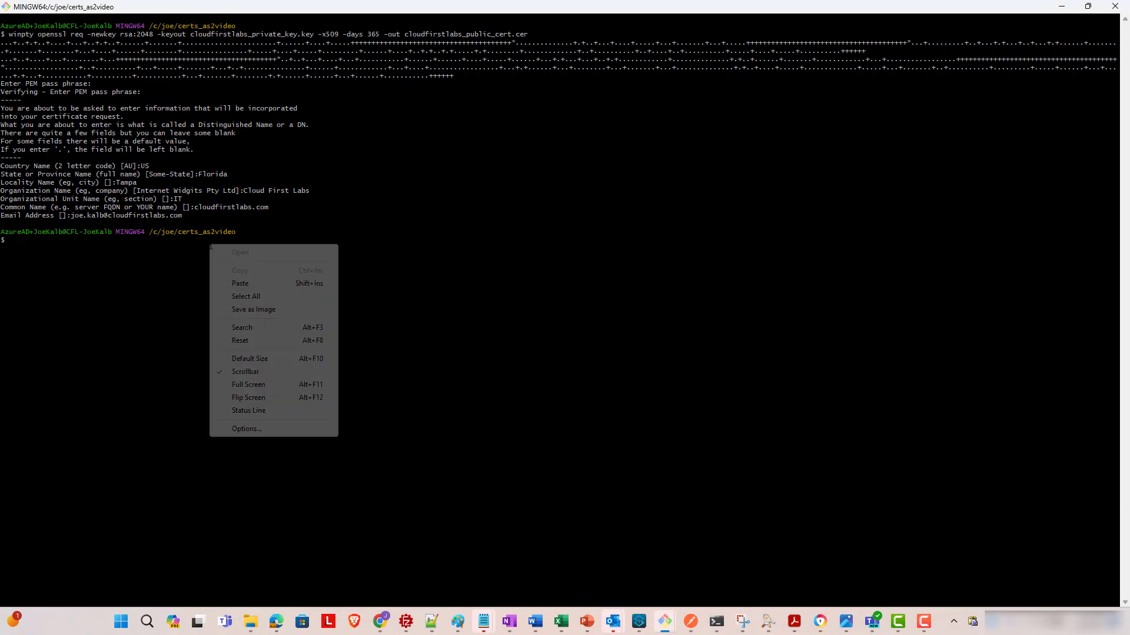
pyautogui.click(240, 284)
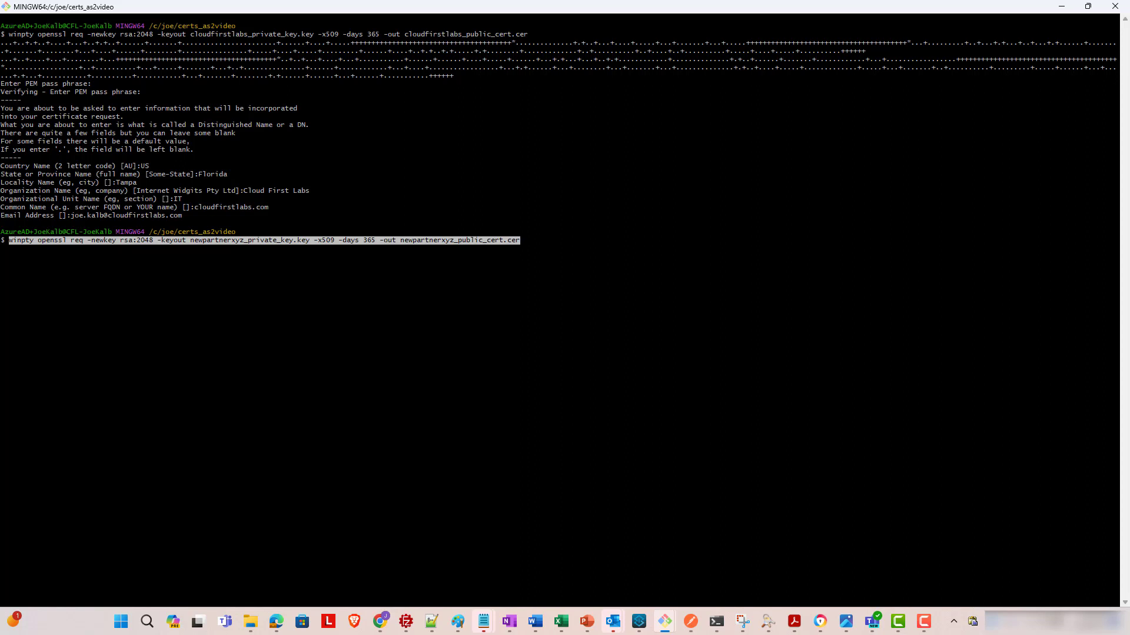
pyautogui.press('Return')
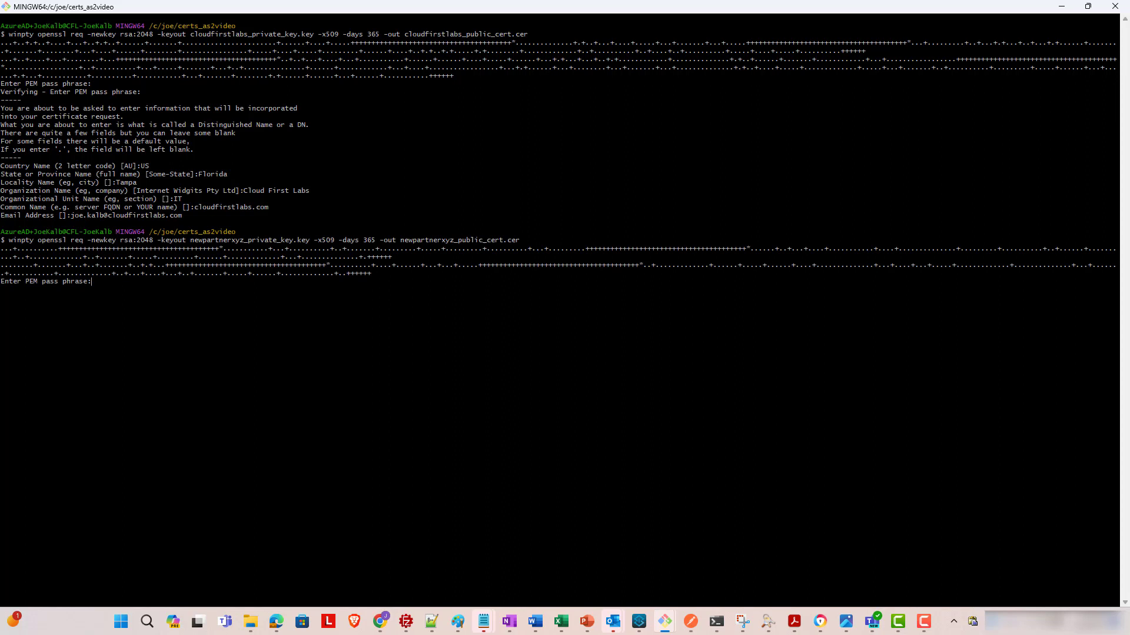
pyautogui.press('Return')
# - Answer country US, state Florida, locality Tampa and organization New Partner XYZ
pyautogui.press('Return')
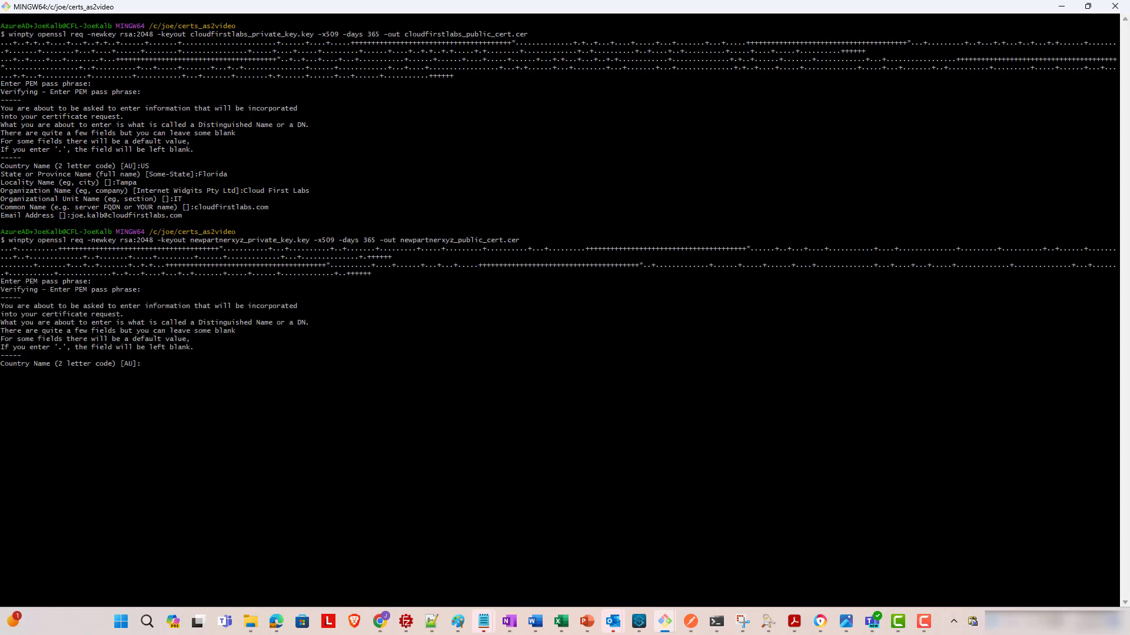
pyautogui.write('US')
pyautogui.press('Return')
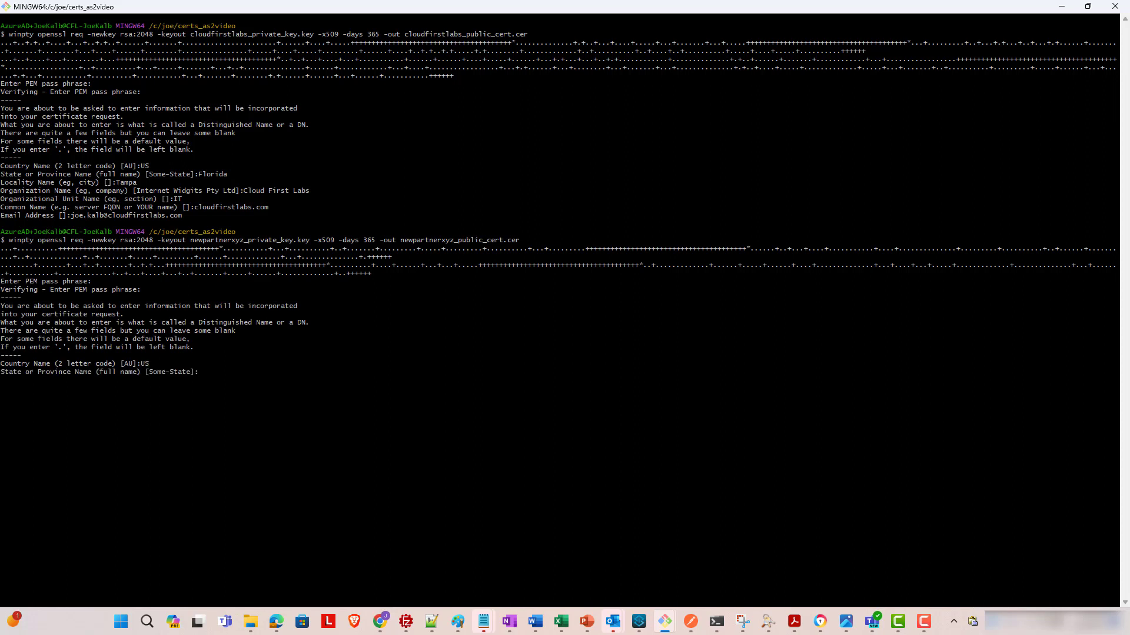
pyautogui.write('Florida')
pyautogui.press('Return')
pyautogui.write('Tampa')
pyautogui.press('Return')
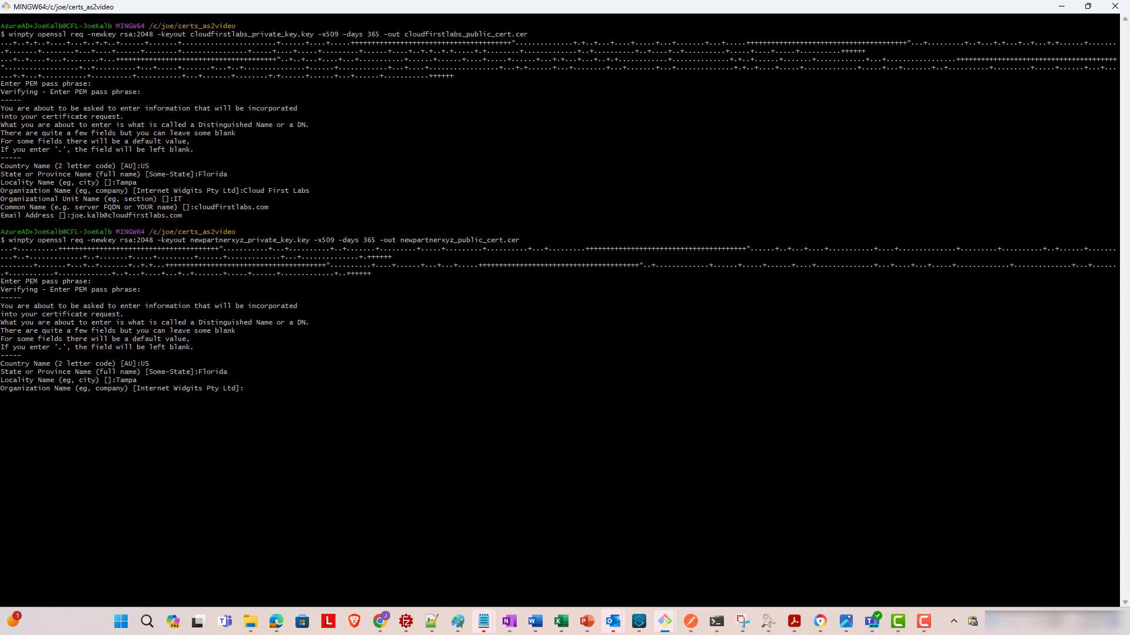
pyautogui.write('New Partner XYZ')
pyautogui.press('Return')
# - Answer unit IT, common name newpartnerxyz.net and the contact e-mail address to finish the certificate
pyautogui.write('IT')
pyautogui.press('Return')
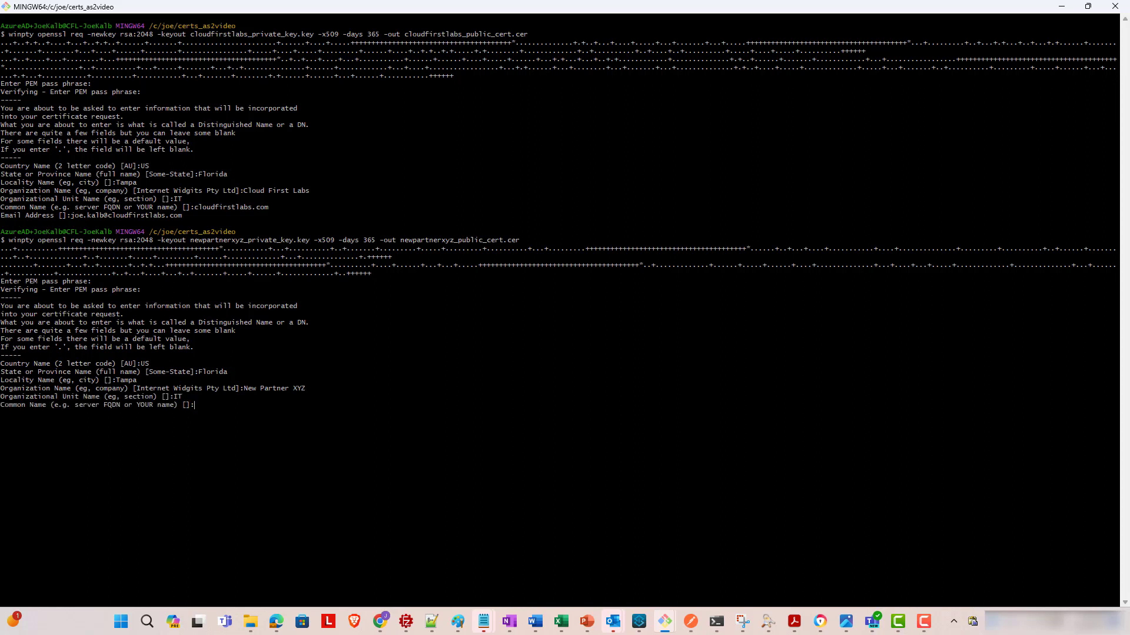
pyautogui.write('newpartnerxyz.net')
pyautogui.press('Return')
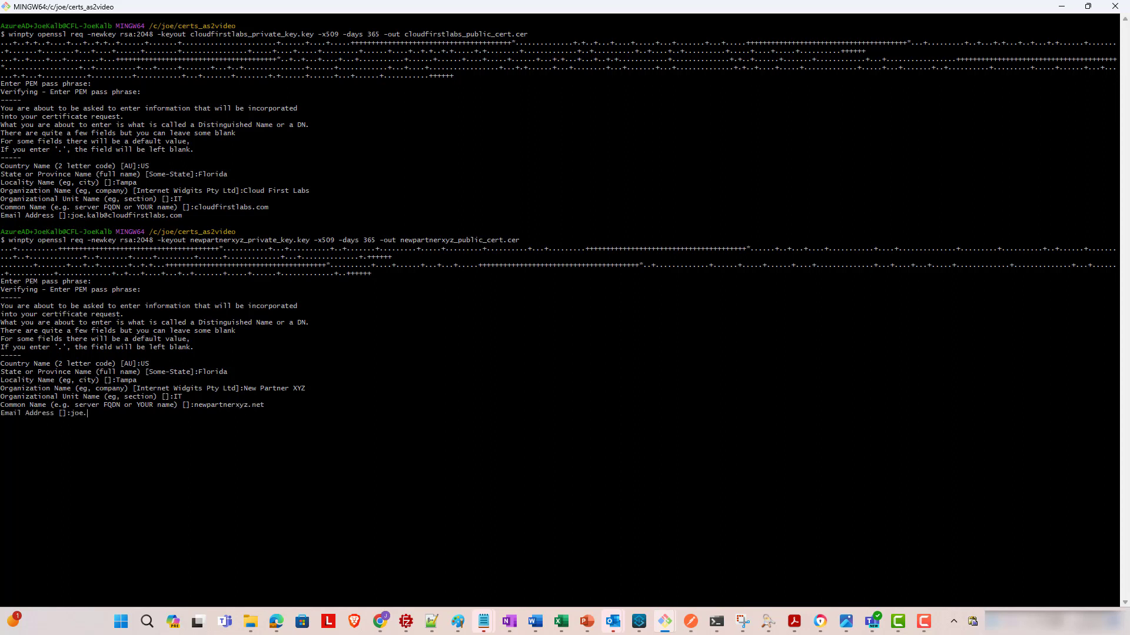
pyautogui.press('Return')
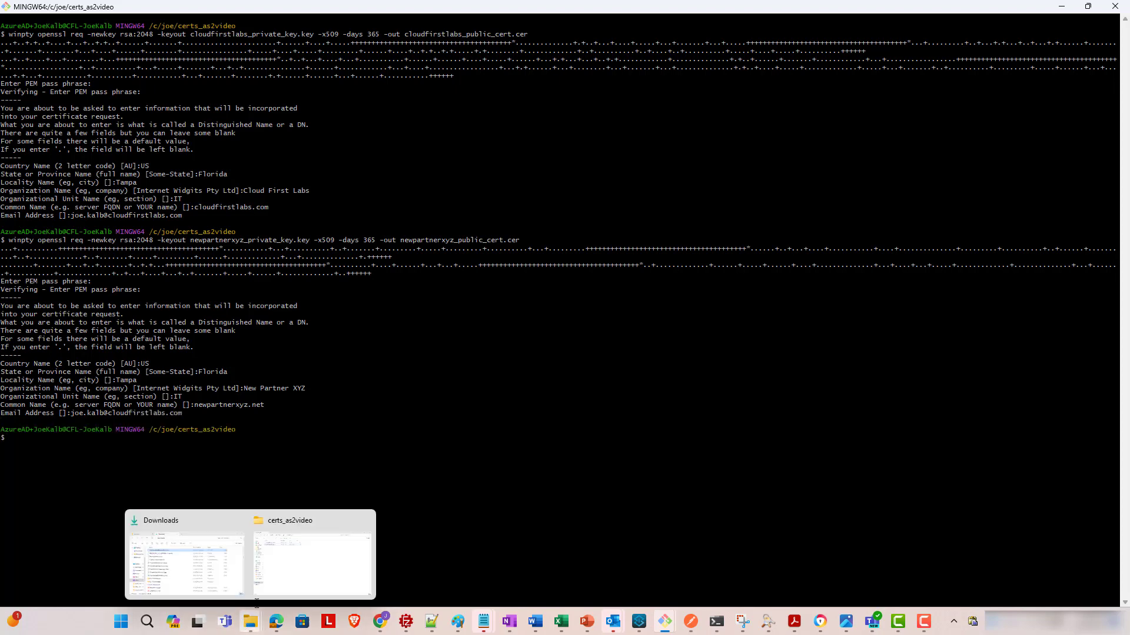
# - Show the certs_as2video folder with both partners' keys and certificates, and clear the file selection
pyautogui.click(250, 622)
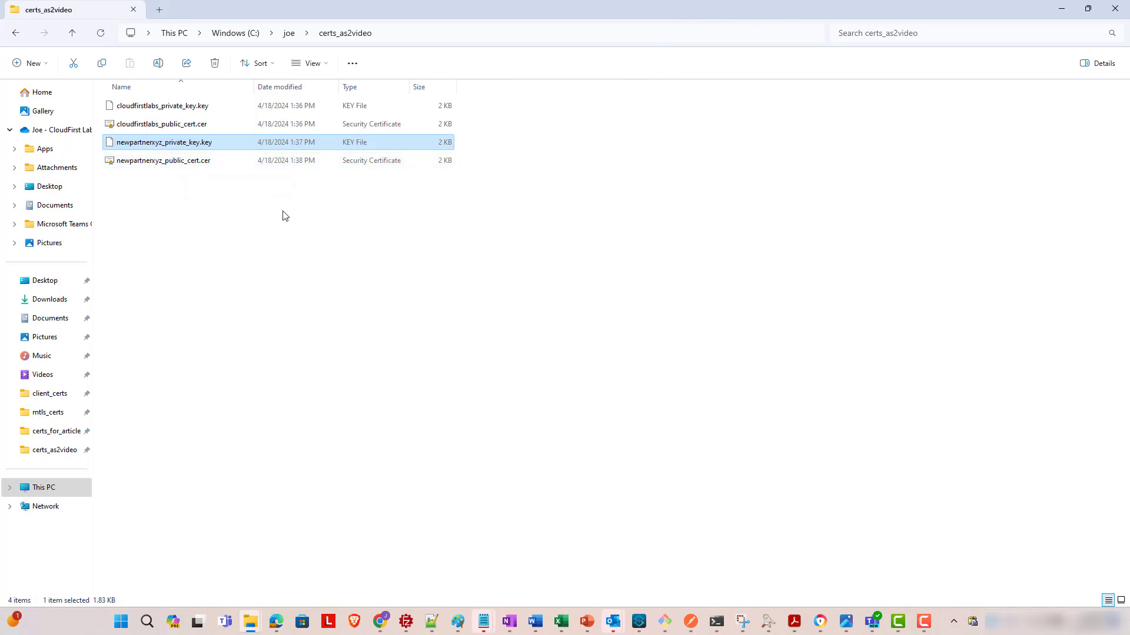
pyautogui.click(255, 197)
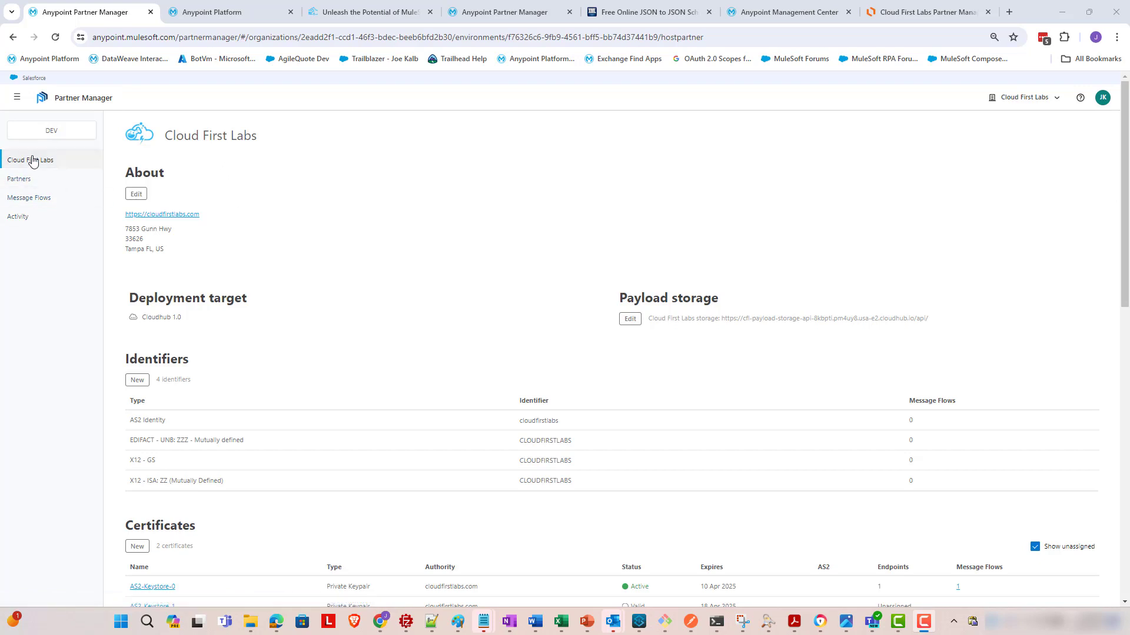
# - Create partner New Partner XYZ with an AS2 Identity identifier of newpartnerxyz
pyautogui.click(81, 187)
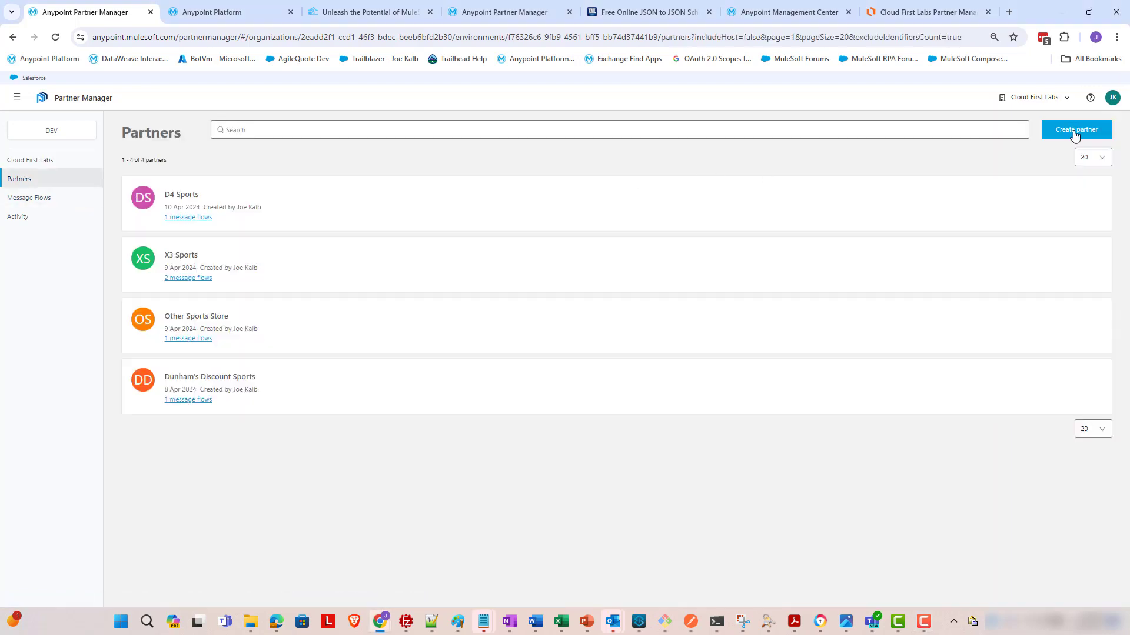
pyautogui.click(1075, 135)
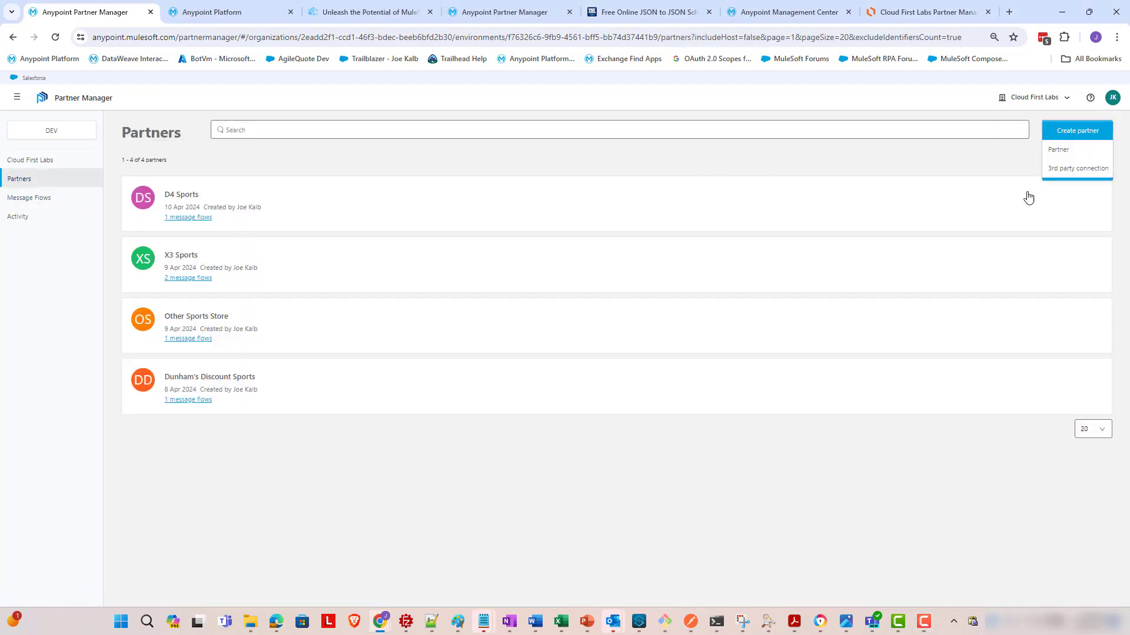
pyautogui.click(1071, 152)
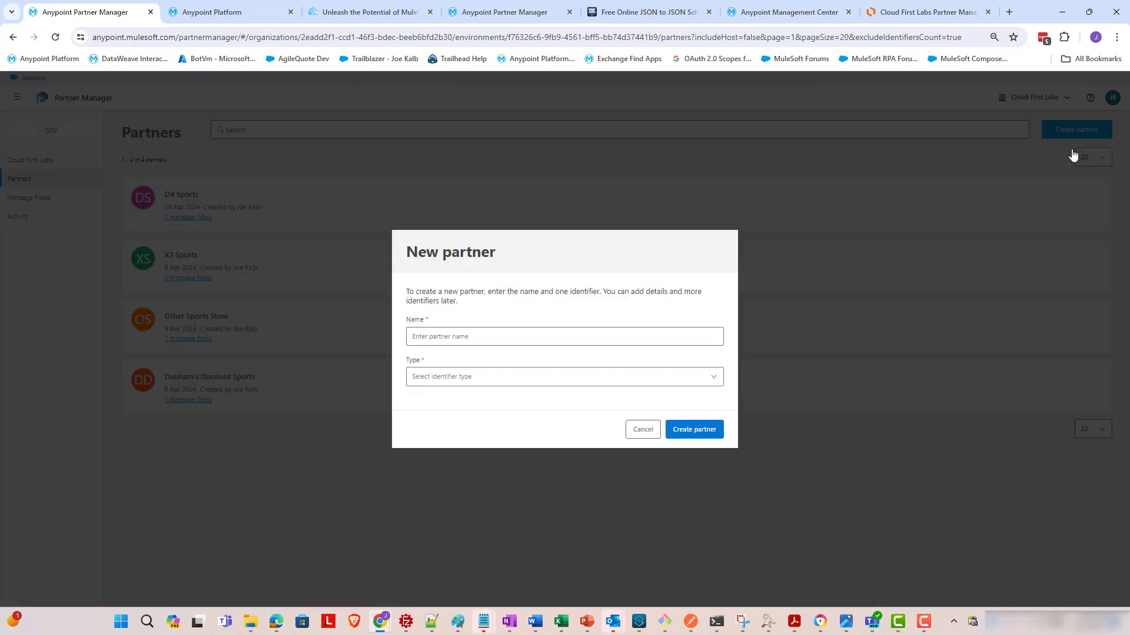
pyautogui.click(455, 339)
pyautogui.write('New Partner XYZ')
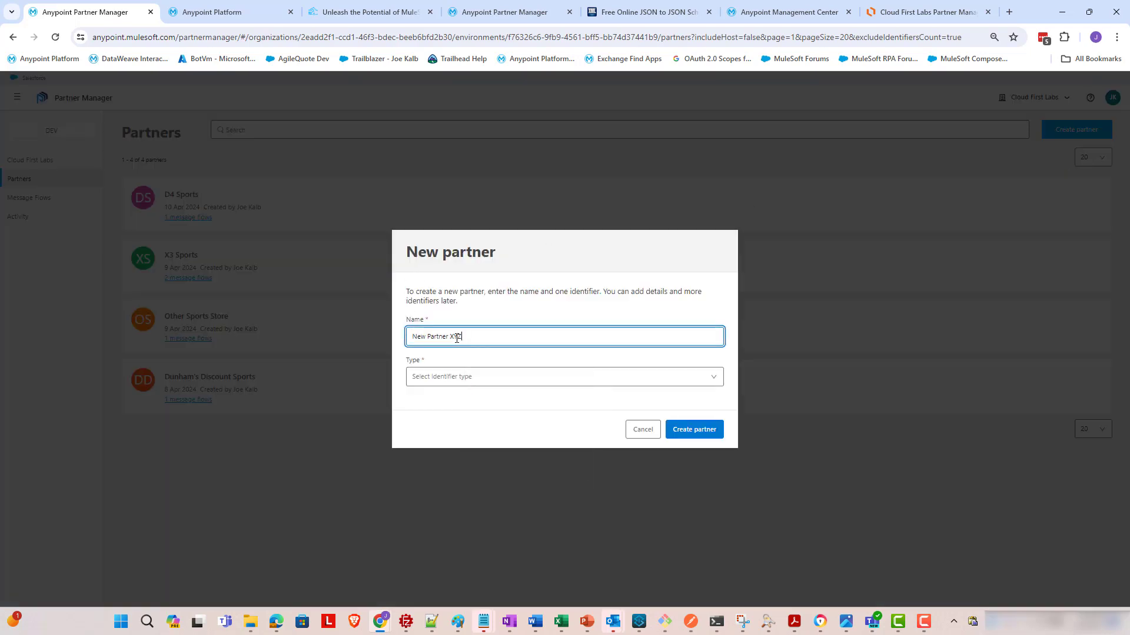
pyautogui.press('Tab')
pyautogui.write('nex')
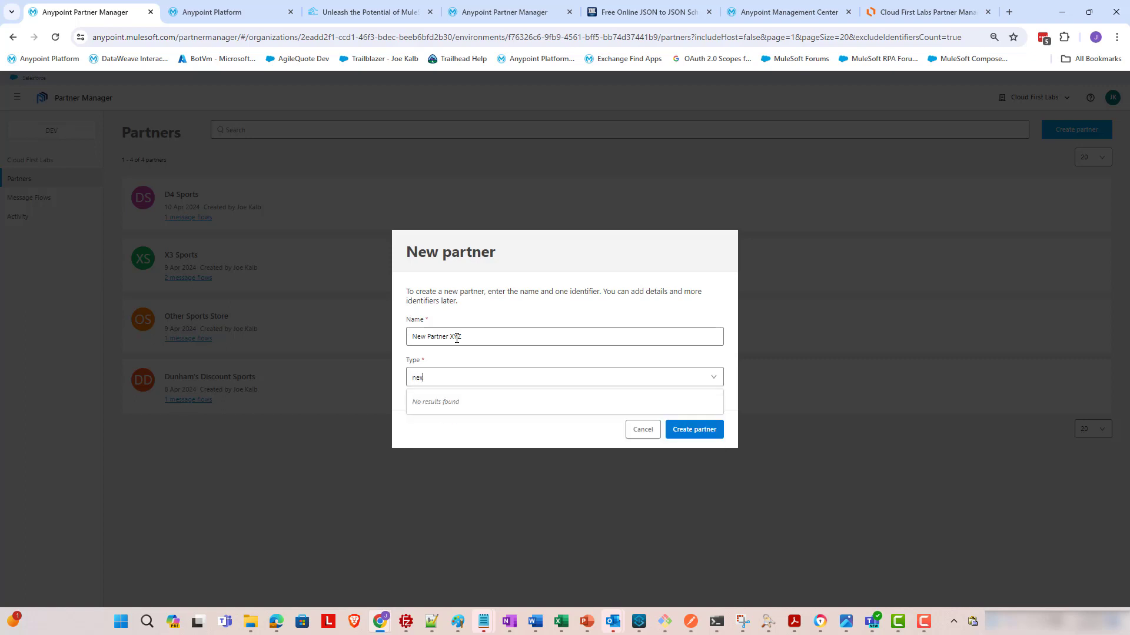
pyautogui.press('BackSpace')
pyautogui.press('BackSpace')
pyautogui.press('BackSpace')
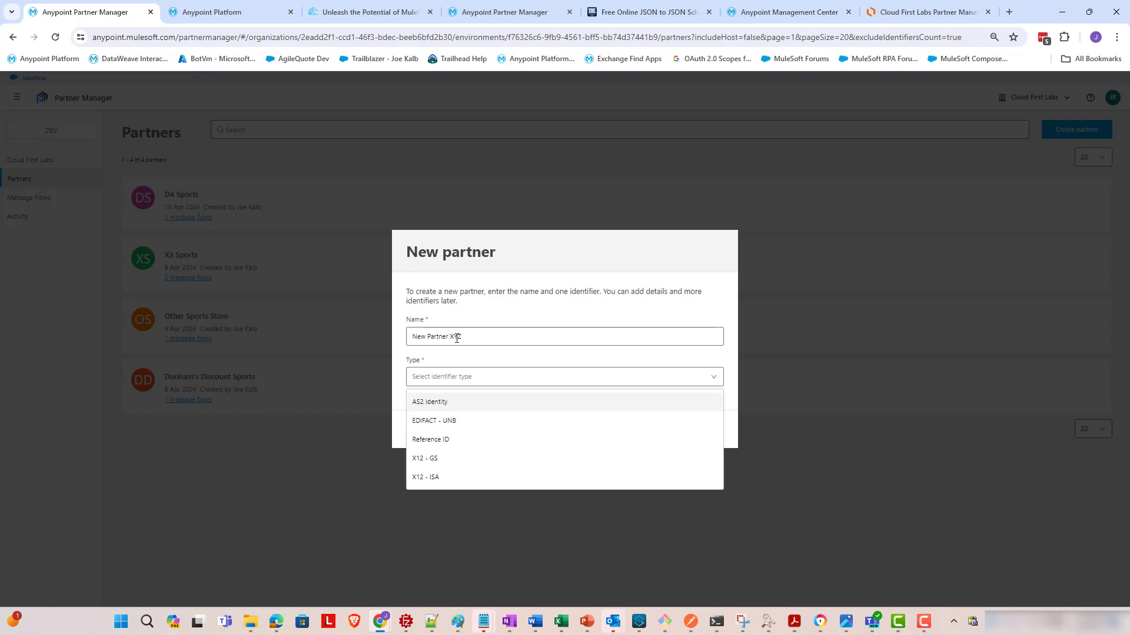
pyautogui.click(434, 404)
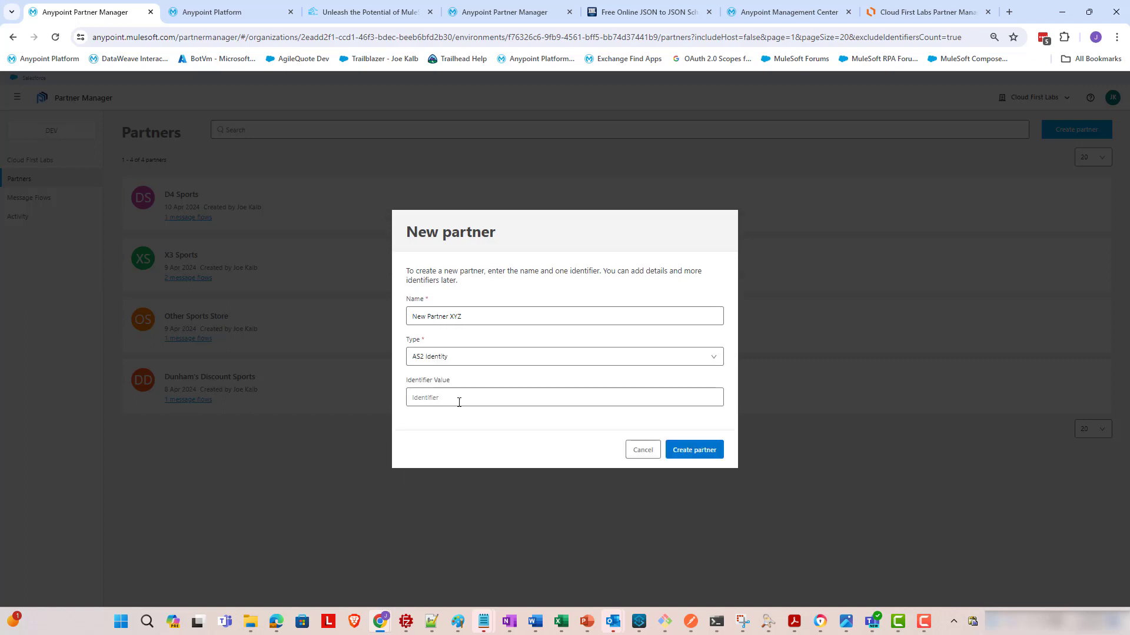
pyautogui.click(492, 395)
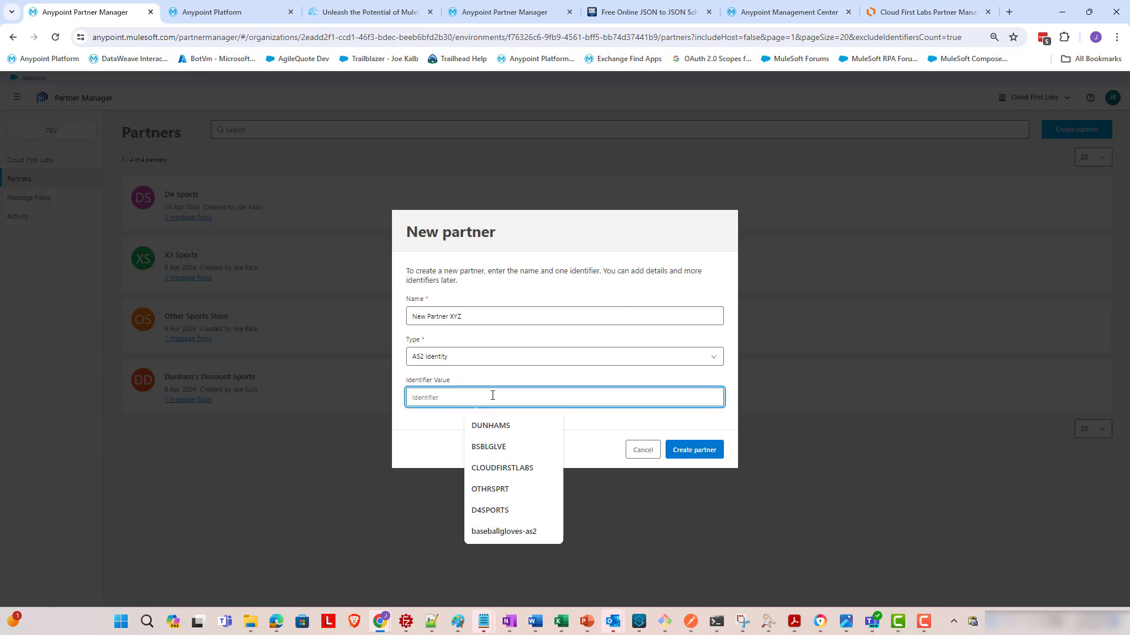
pyautogui.write('newpartnerxyz')
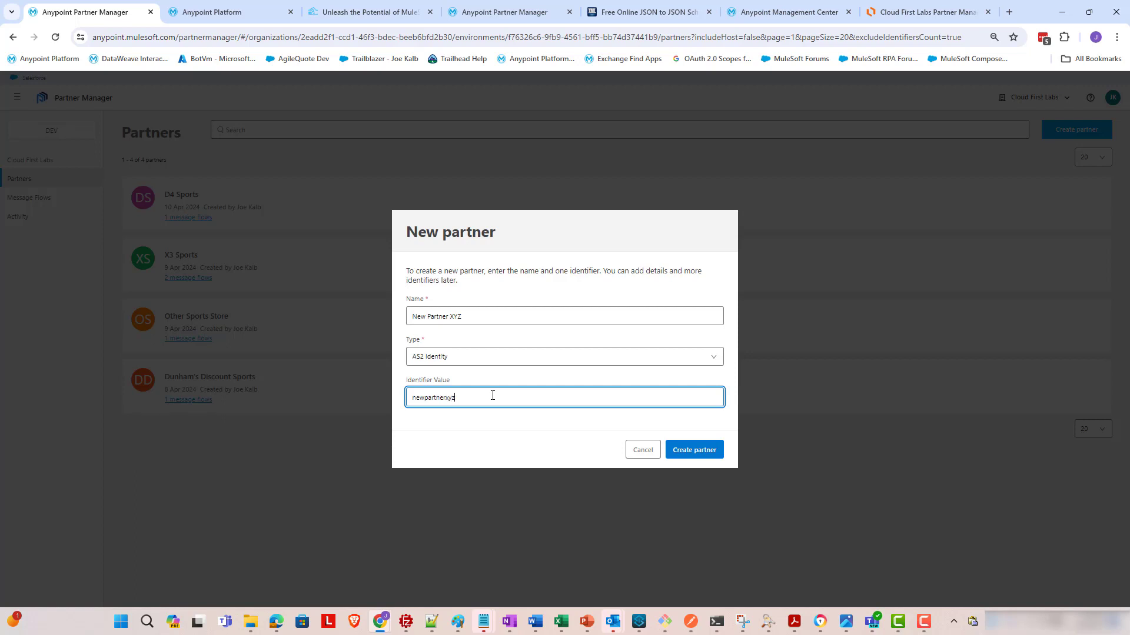
pyautogui.click(694, 449)
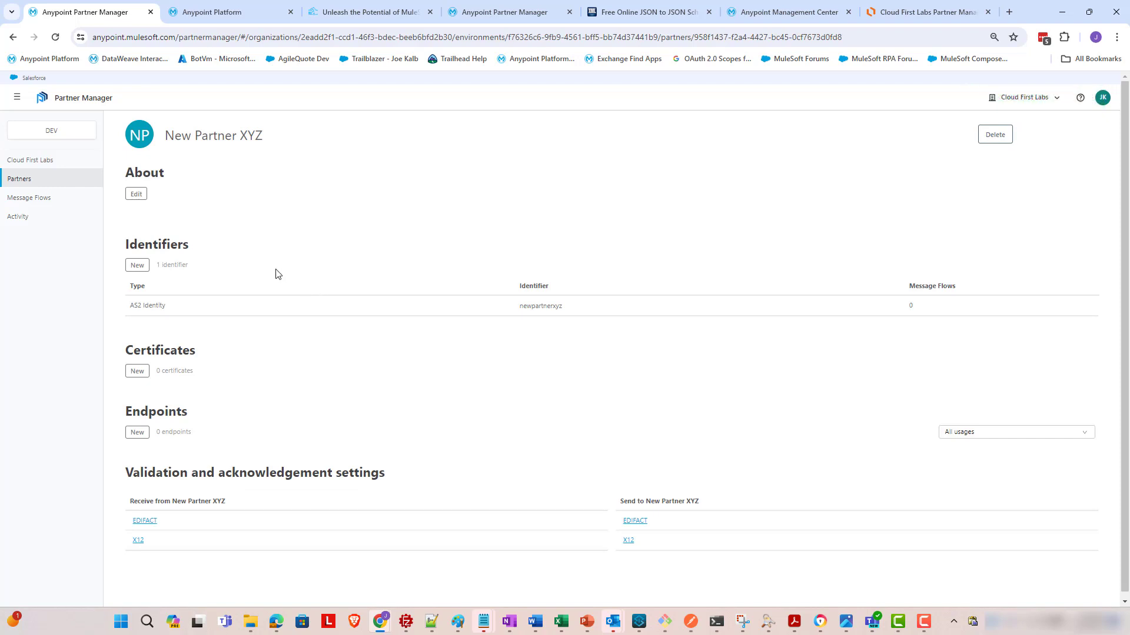
# - Add an X12 - GS identifier NEWPARTNERXYZ to New Partner XYZ
pyautogui.click(143, 265)
pyautogui.click(467, 340)
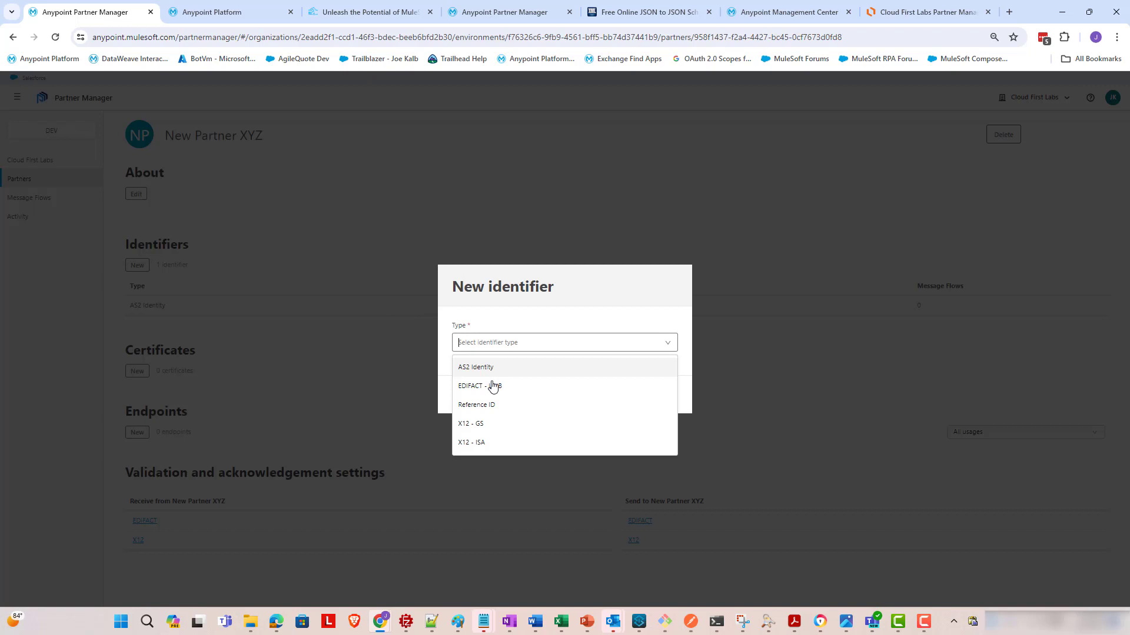
pyautogui.click(507, 424)
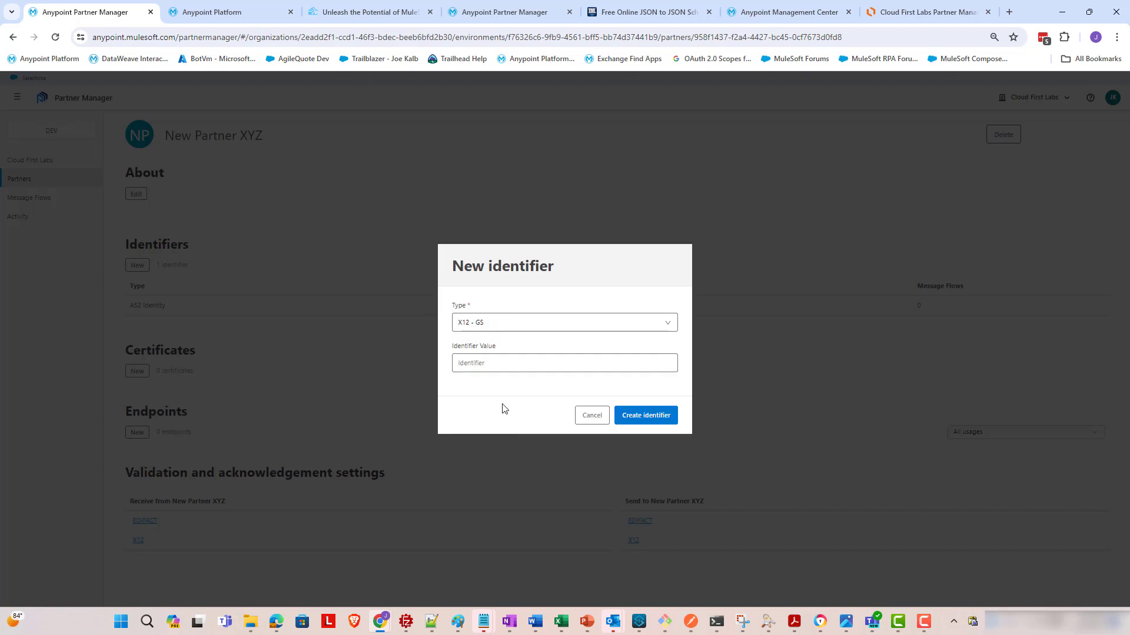
pyautogui.click(503, 369)
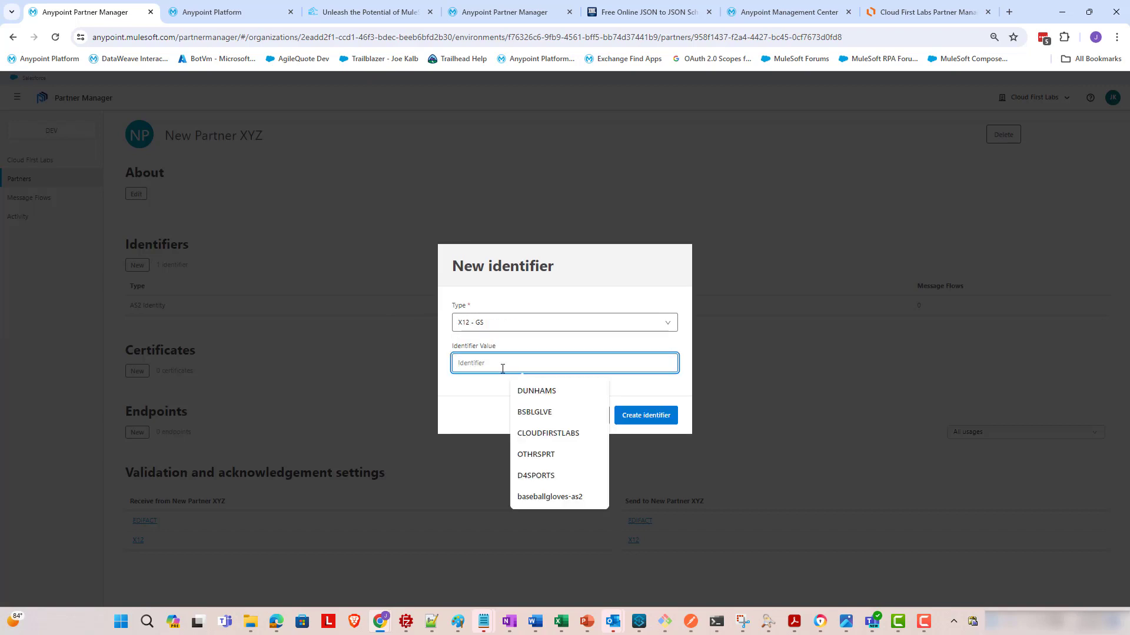
pyautogui.write('NEWPARTNERXYZ')
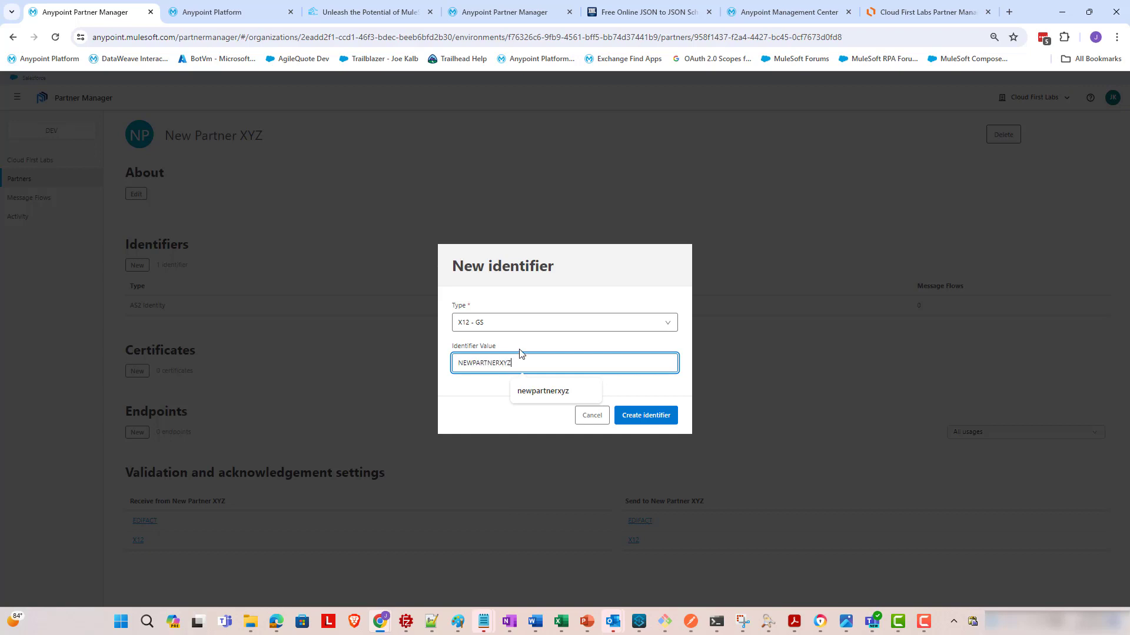
pyautogui.click(519, 348)
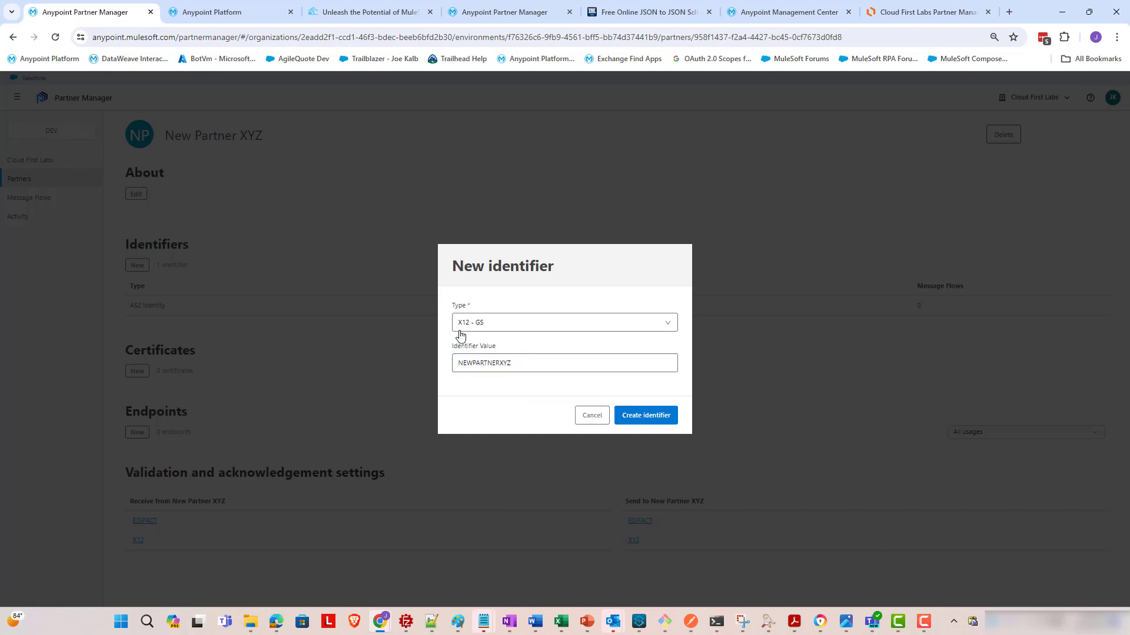
pyautogui.click(656, 415)
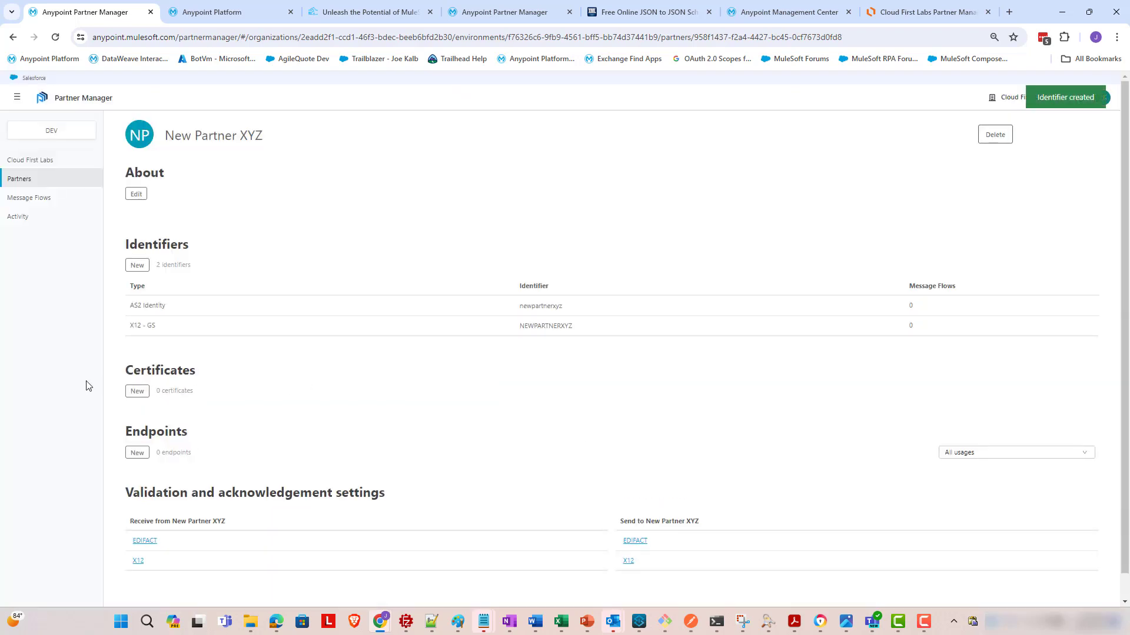
# - Add an X12 - ISA identifier with qualifier ZZ and value NEWPARTNERXYZ
pyautogui.click(141, 270)
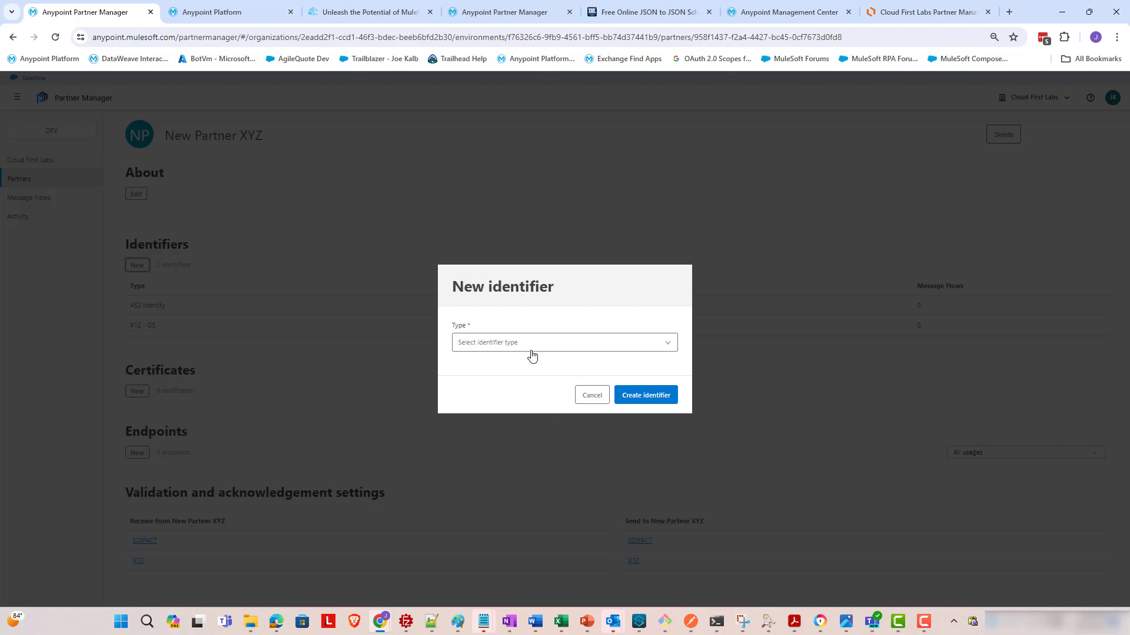
pyautogui.click(528, 348)
pyautogui.click(493, 448)
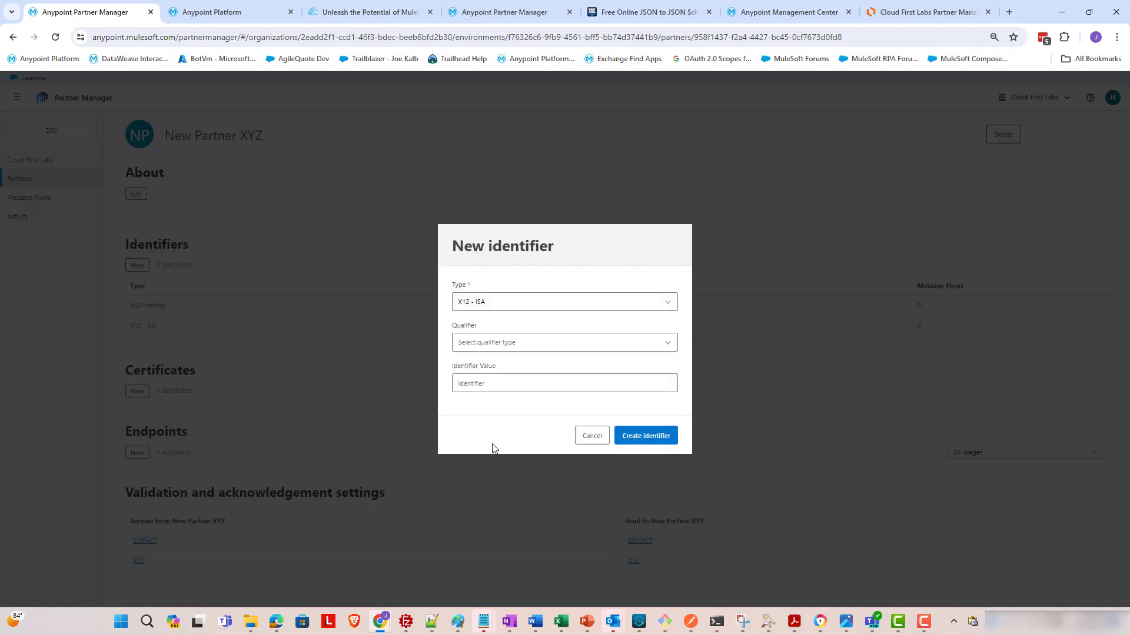
pyautogui.click(509, 352)
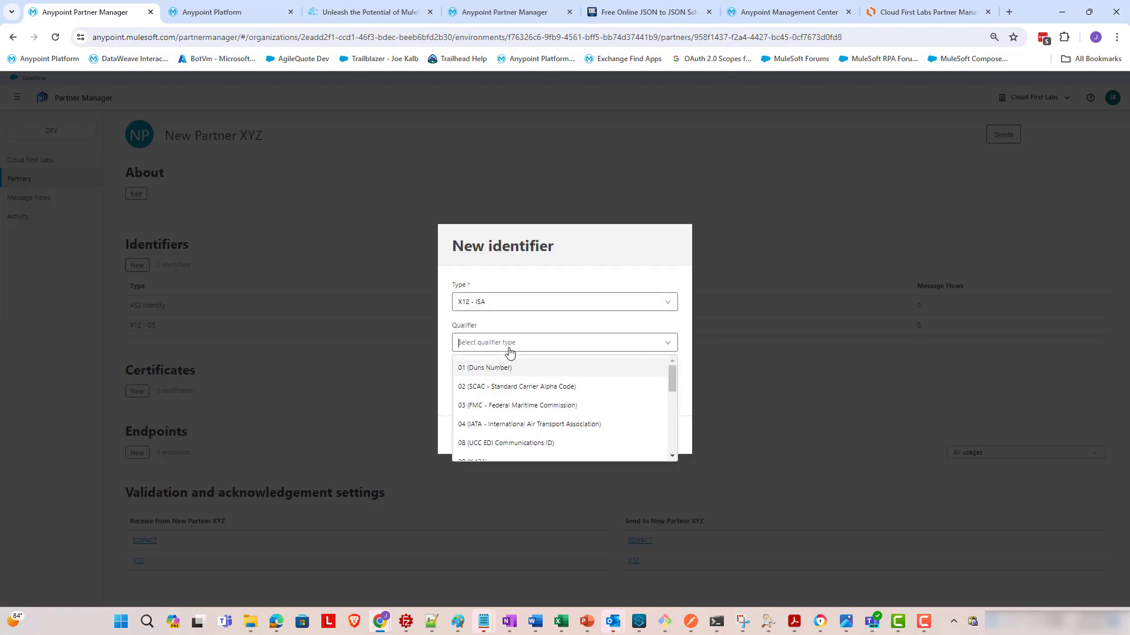
pyautogui.write('zz')
pyautogui.click(502, 367)
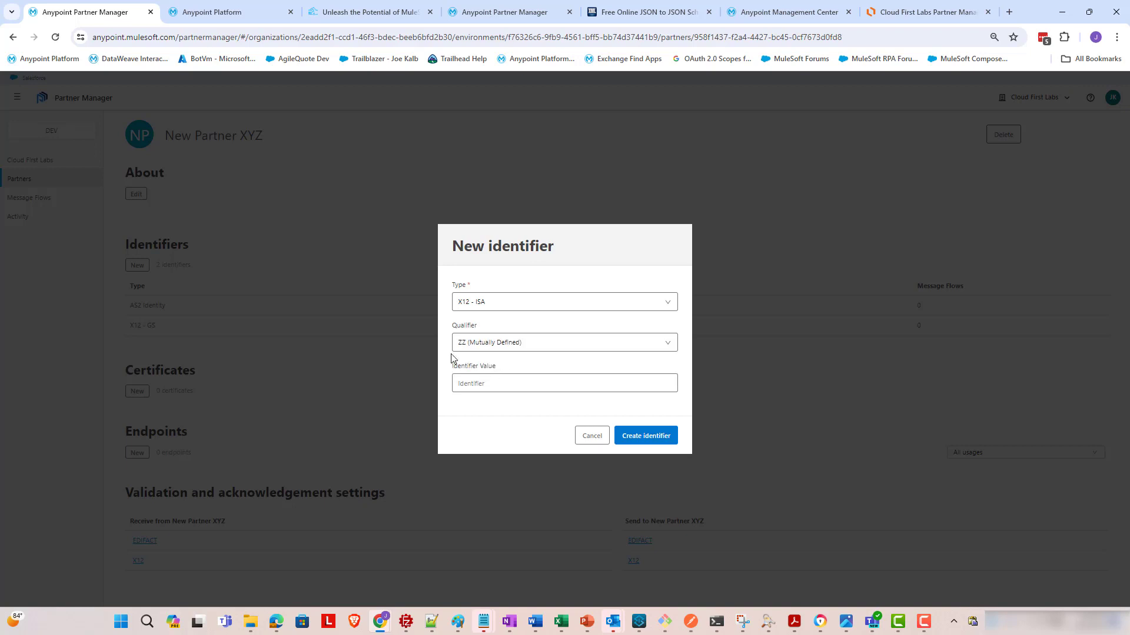
pyautogui.click(479, 385)
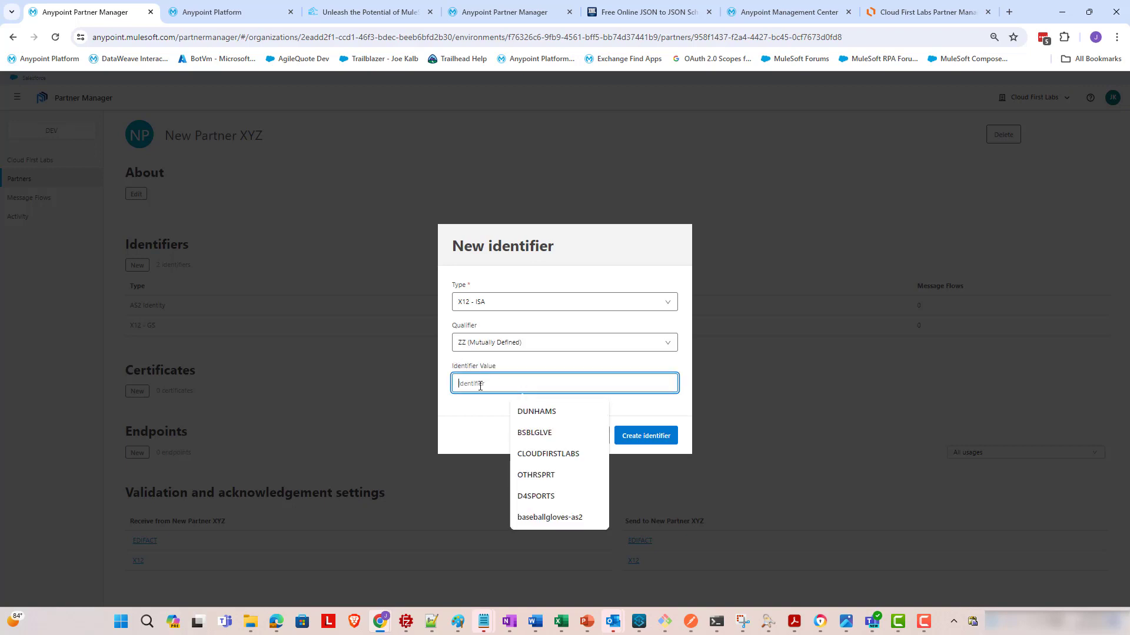
pyautogui.write('NEWPARTNERXYZ')
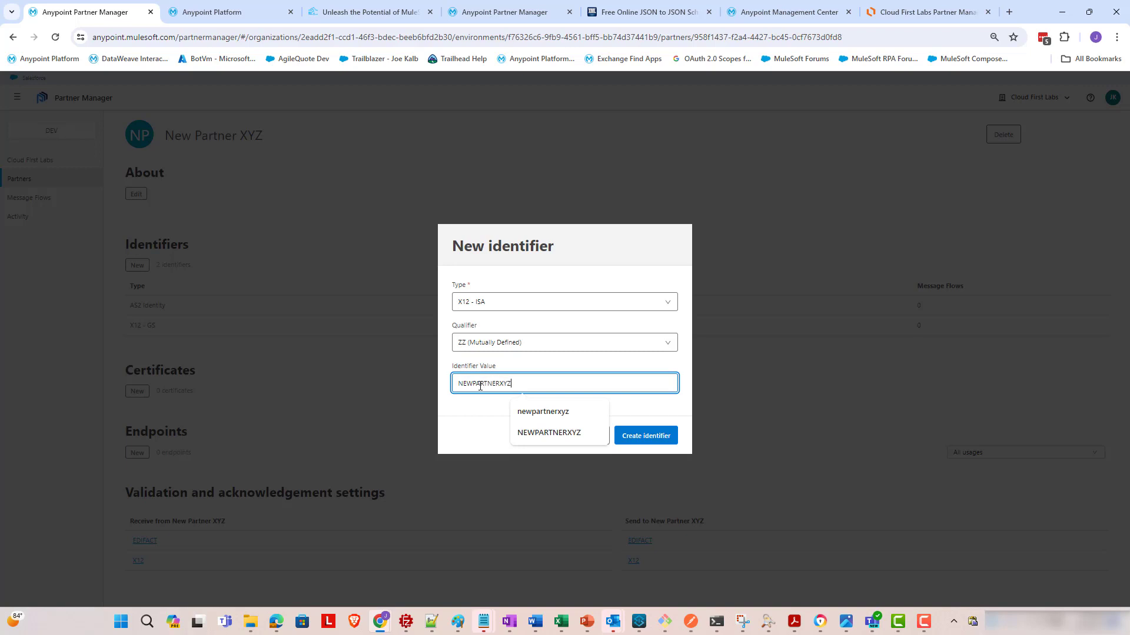
pyautogui.click(650, 435)
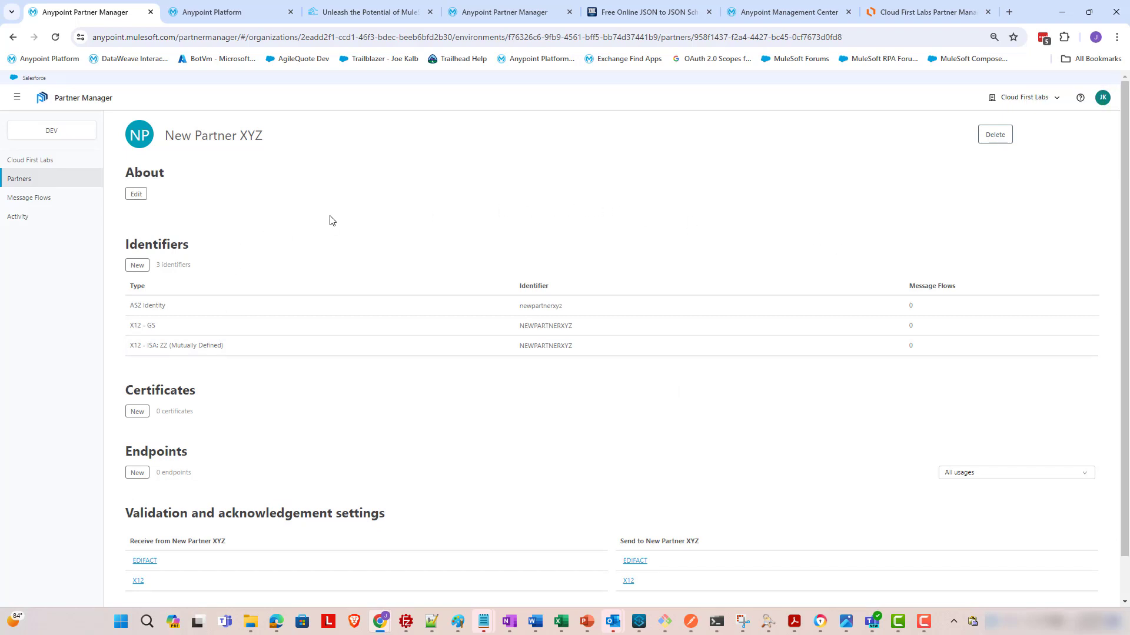
# - Go to the Message flows list and begin a new message flow
pyautogui.scroll(-1, 333, 213)
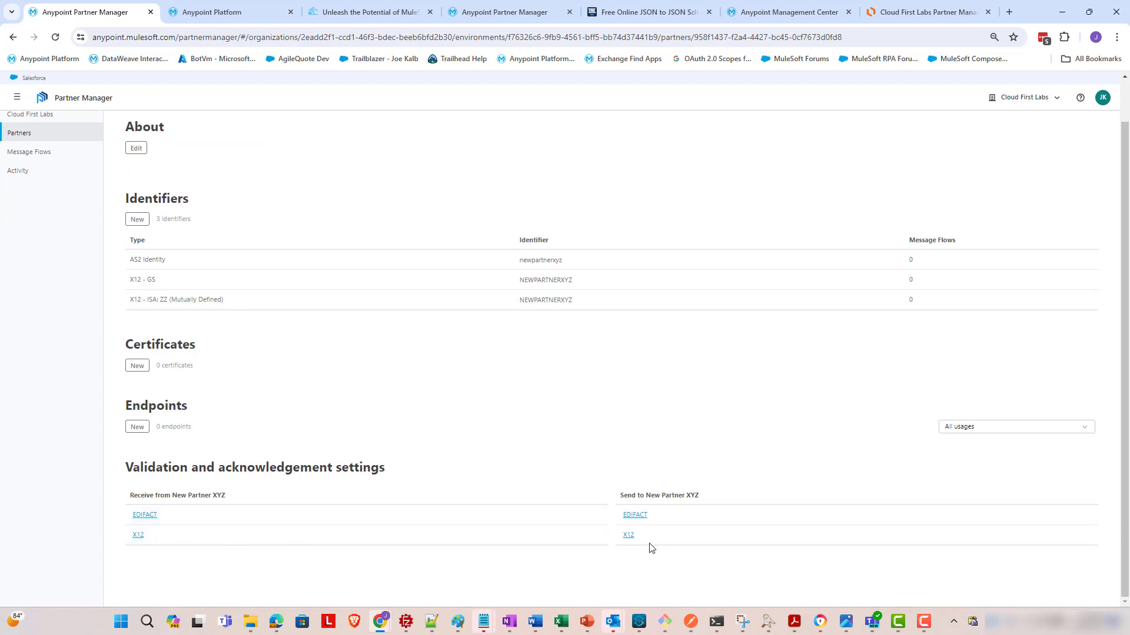
pyautogui.scroll(1, 632, 549)
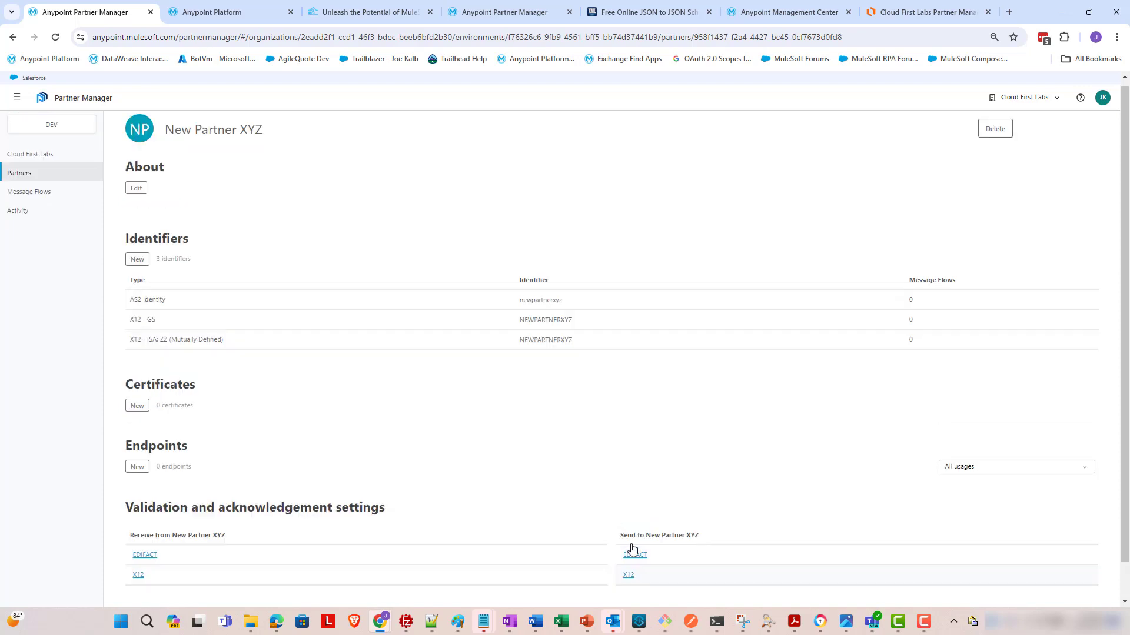
pyautogui.click(30, 200)
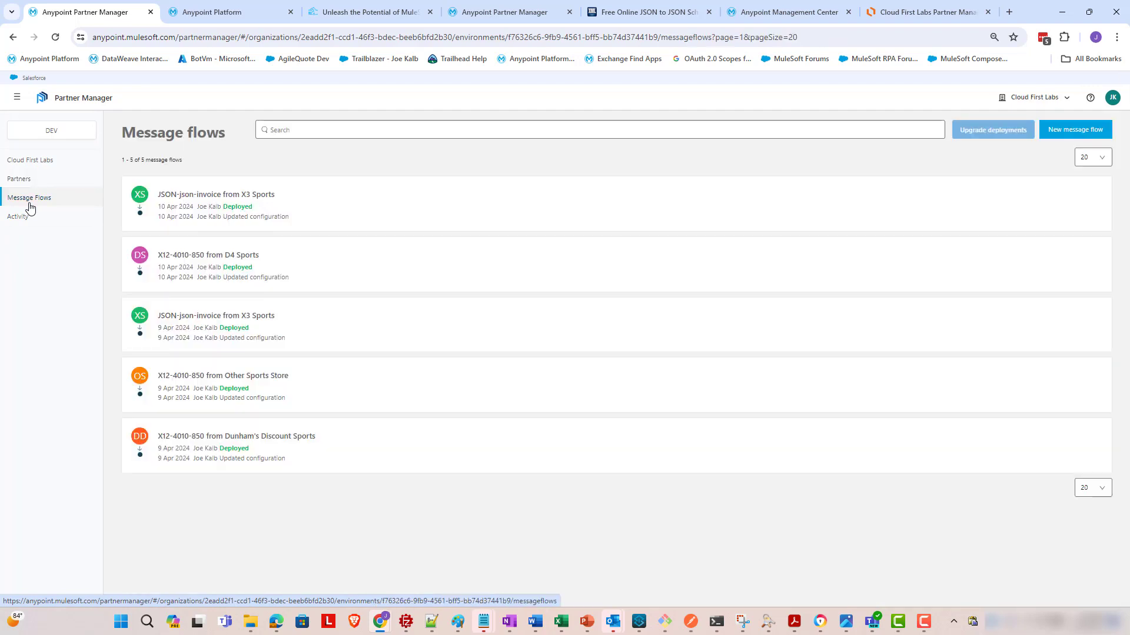
pyautogui.click(1066, 133)
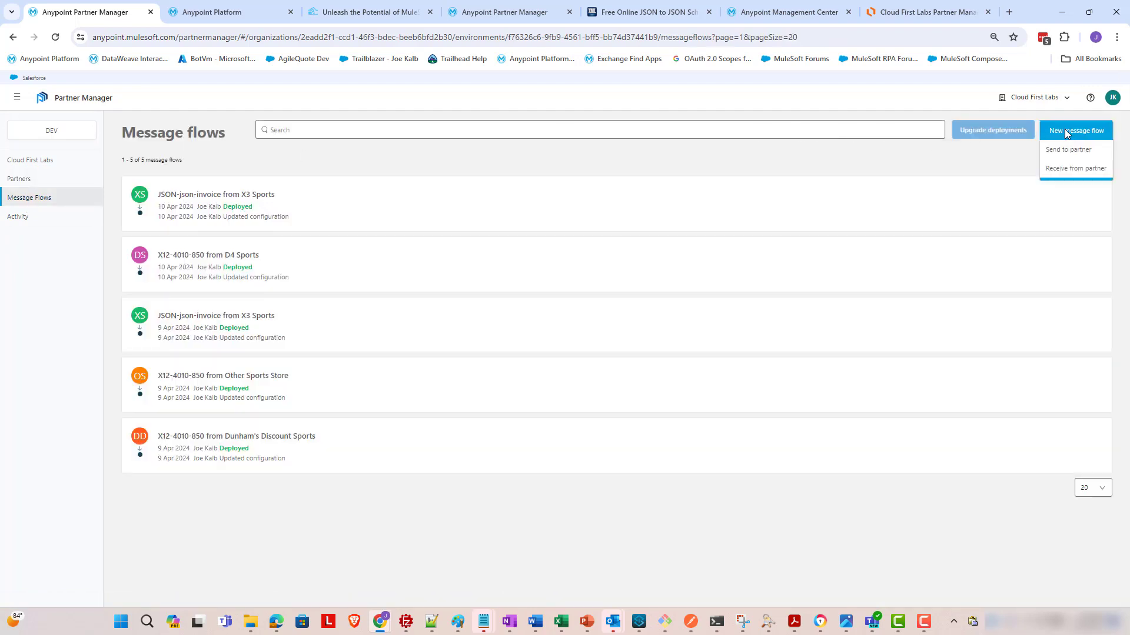
# - Create a receive-from-partner message flow for New Partner XYZ and expand its receiving endpoint settings
pyautogui.click(1048, 172)
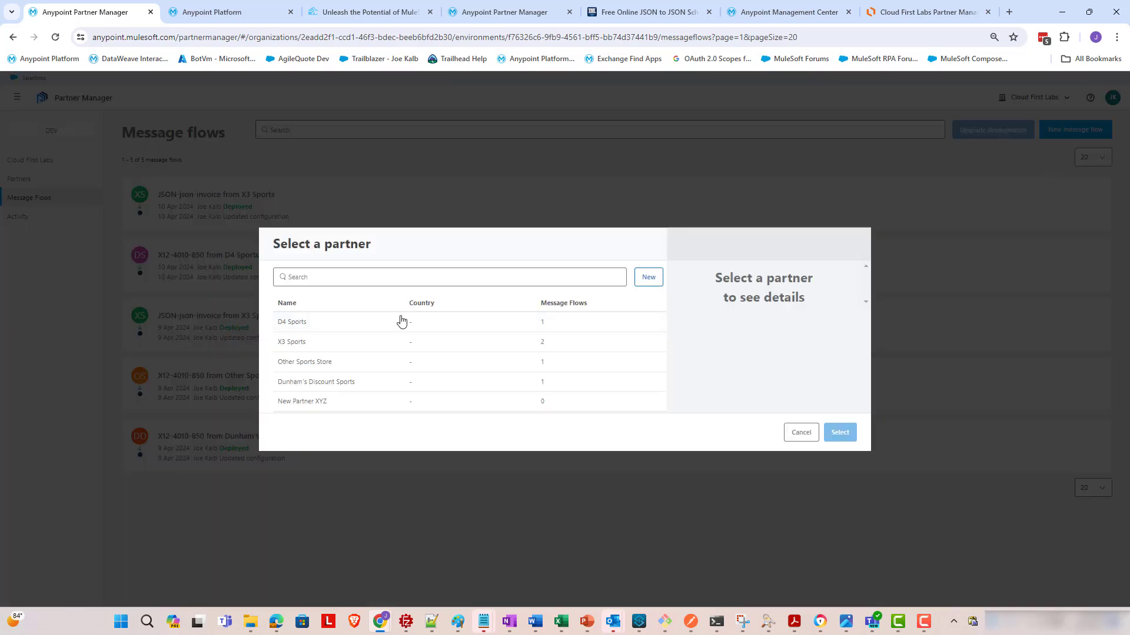
pyautogui.click(320, 403)
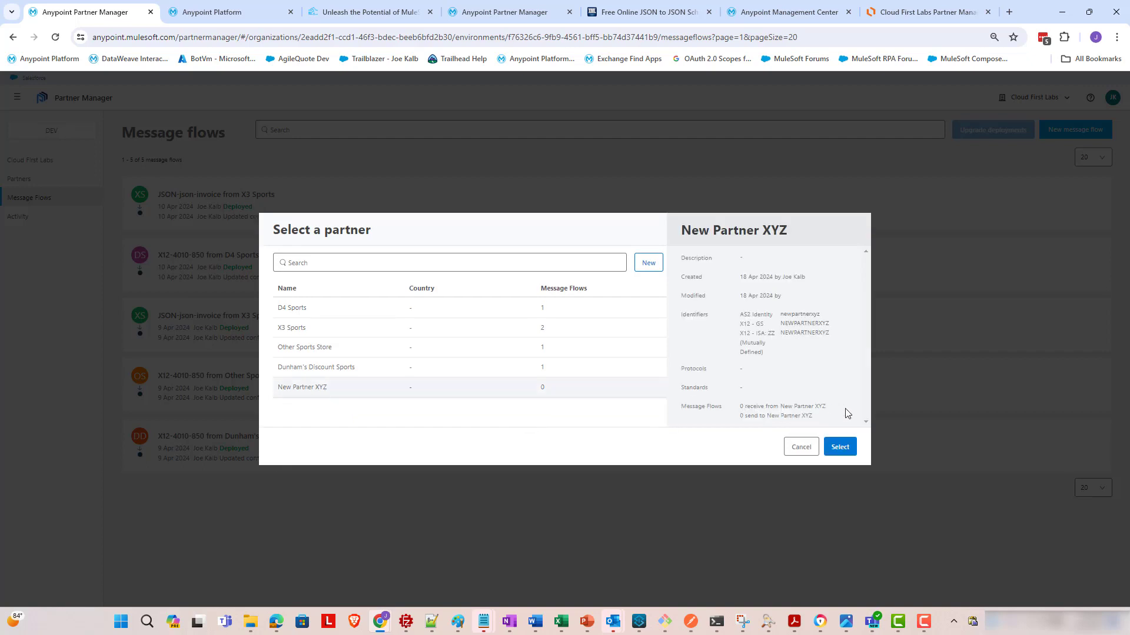
pyautogui.click(840, 449)
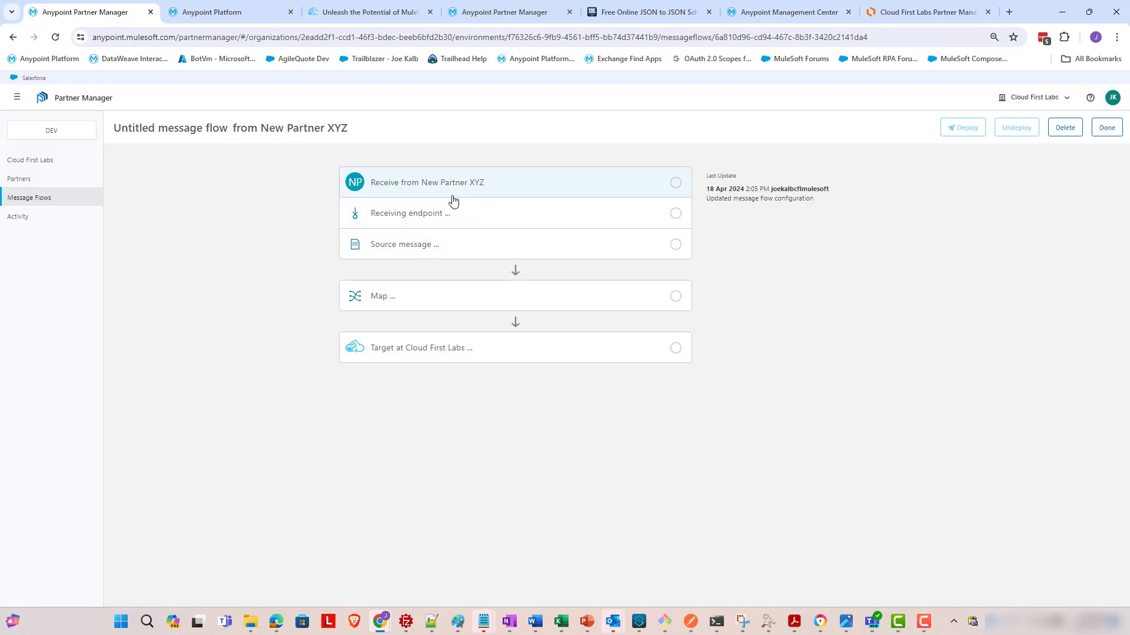
pyautogui.click(501, 187)
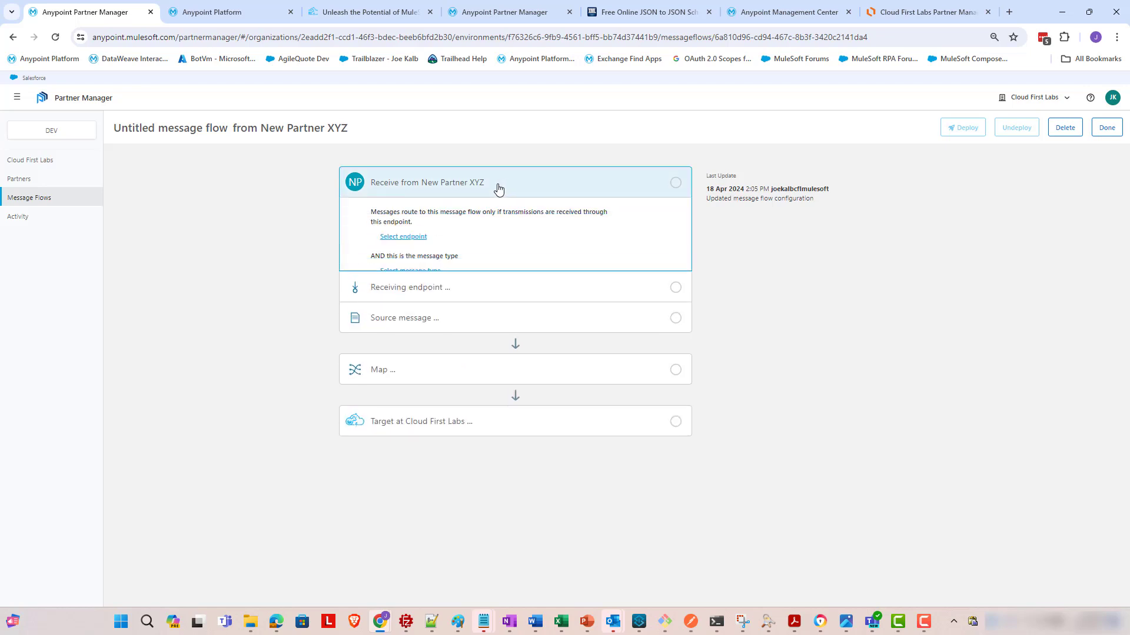
pyautogui.click(414, 239)
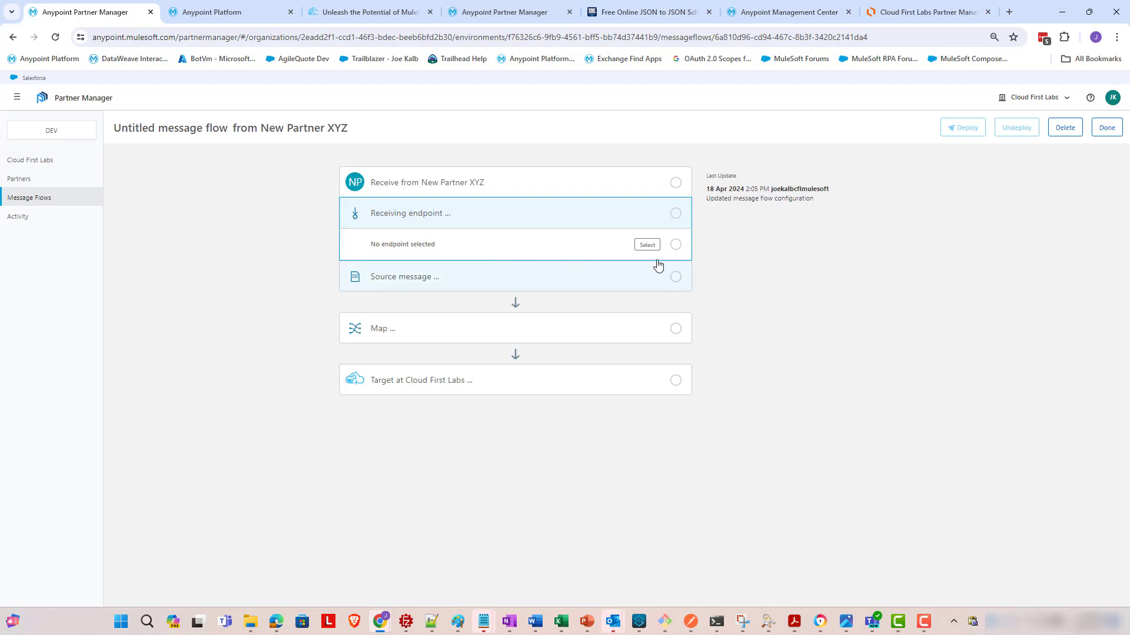
# - Start a new AS2 receiving endpoint named AS2-Receive-from-partners-7
pyautogui.click(647, 244)
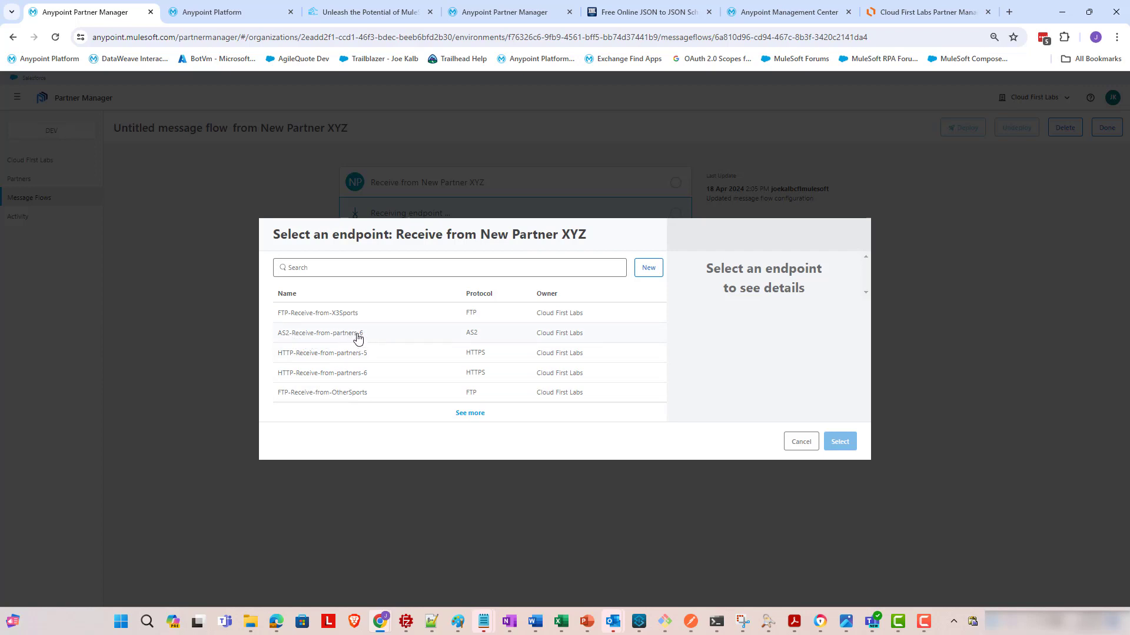
pyautogui.click(456, 414)
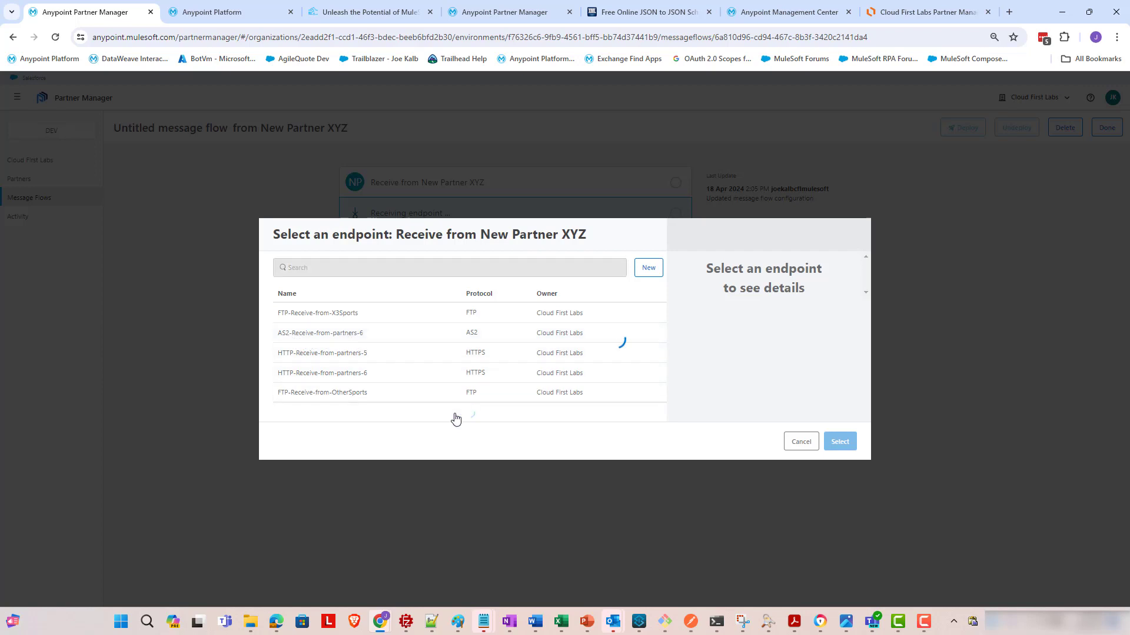
pyautogui.click(648, 268)
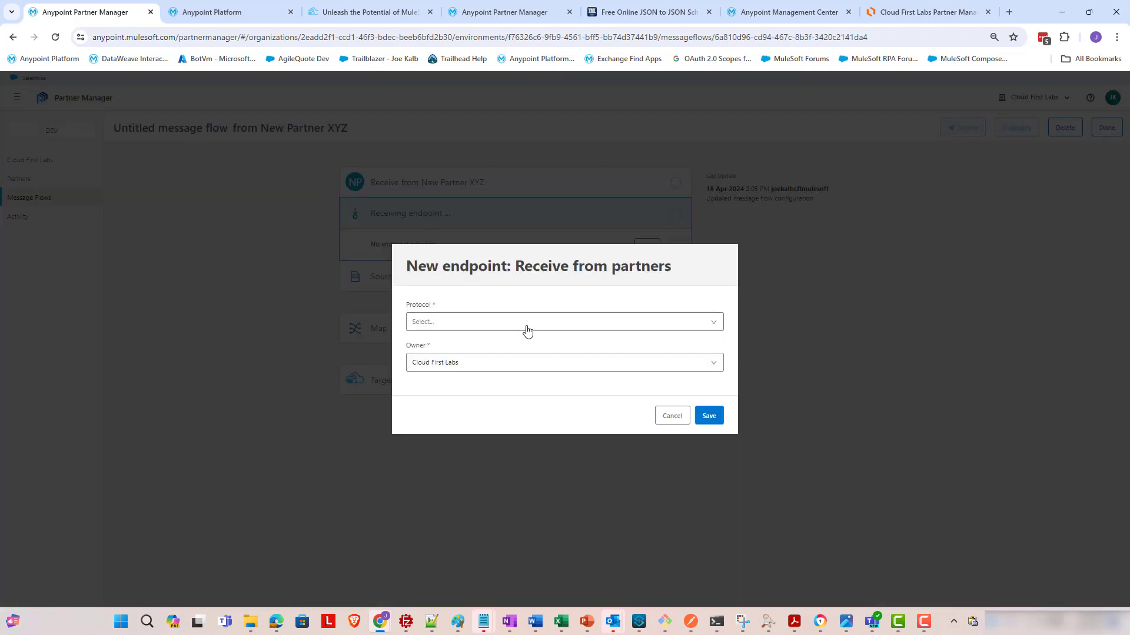
pyautogui.click(527, 332)
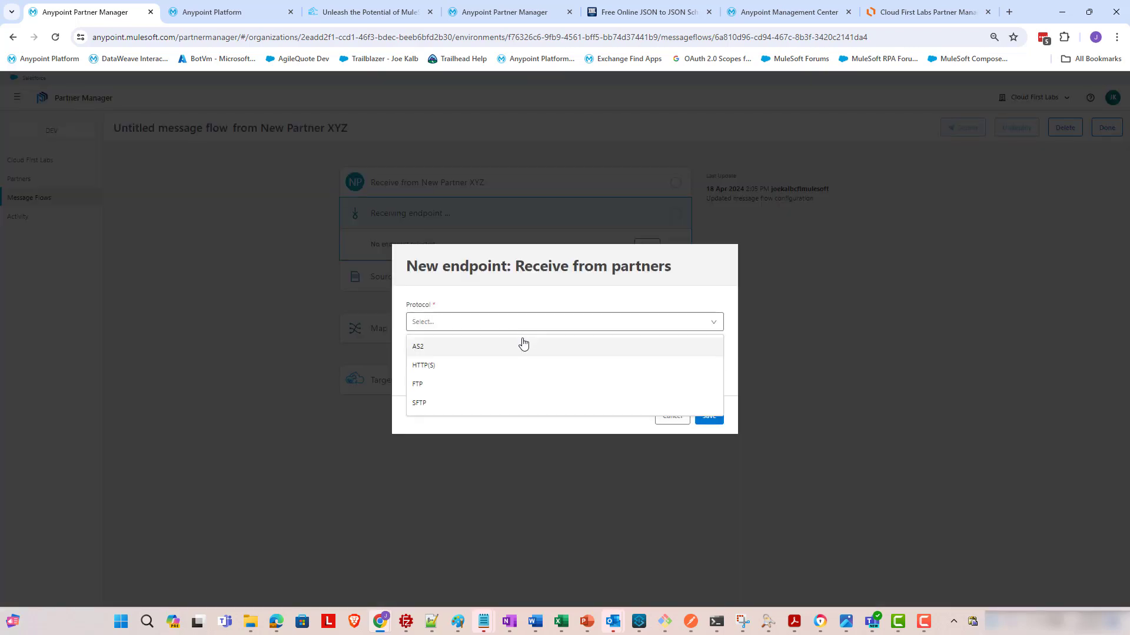
pyautogui.click(520, 348)
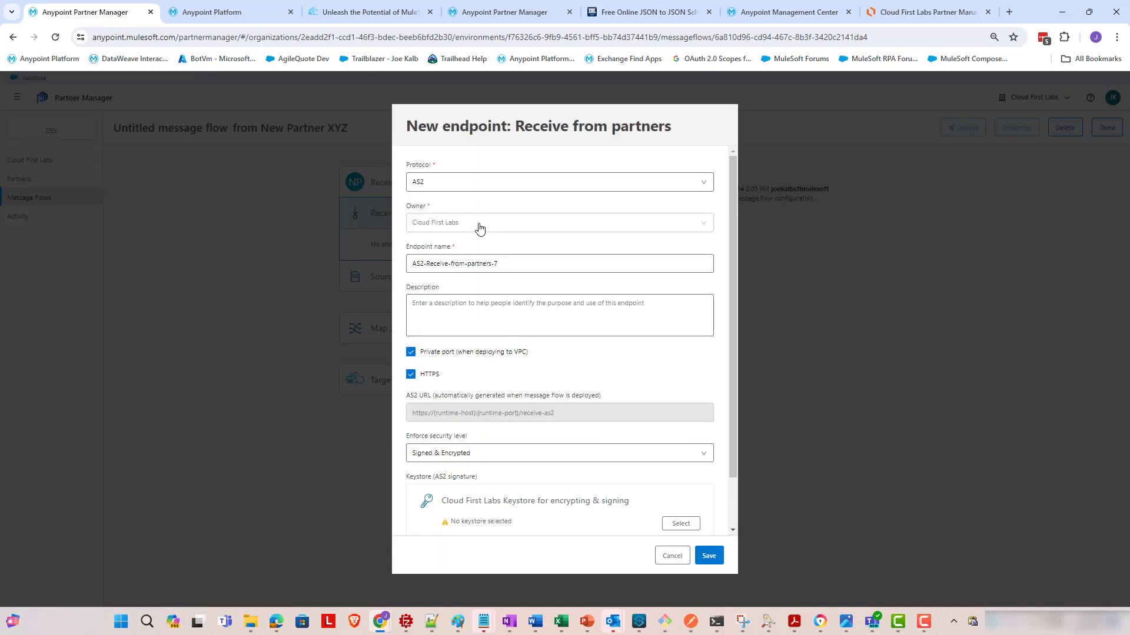
pyautogui.click(518, 265)
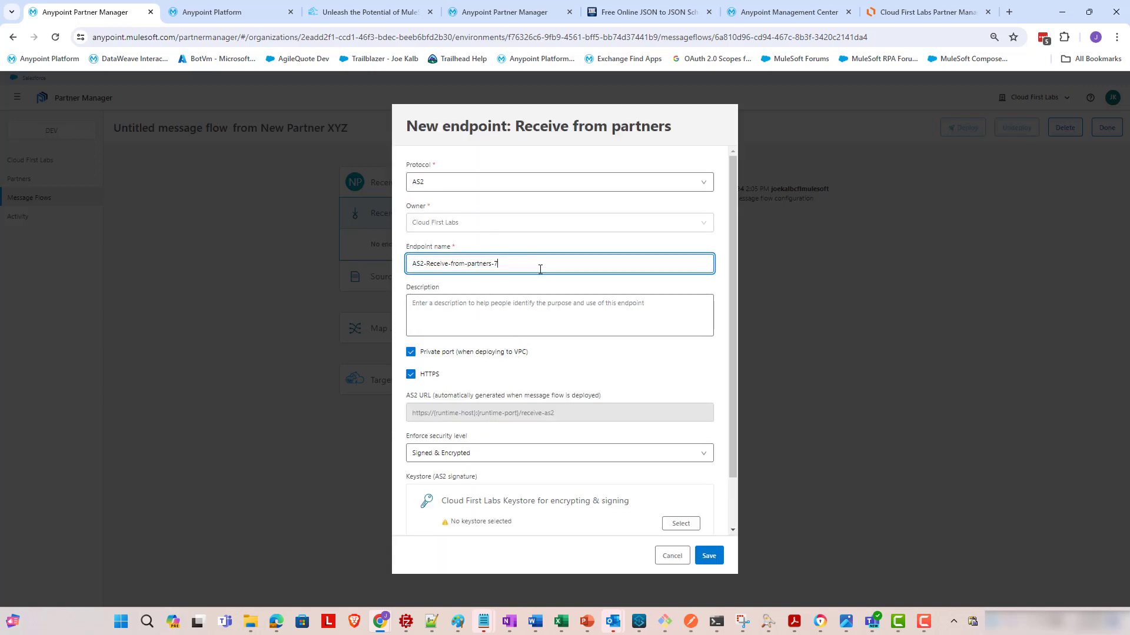
pyautogui.moveTo(542, 269); pyautogui.dragTo(493, 269)
pyautogui.scroll(-1, 501, 262)
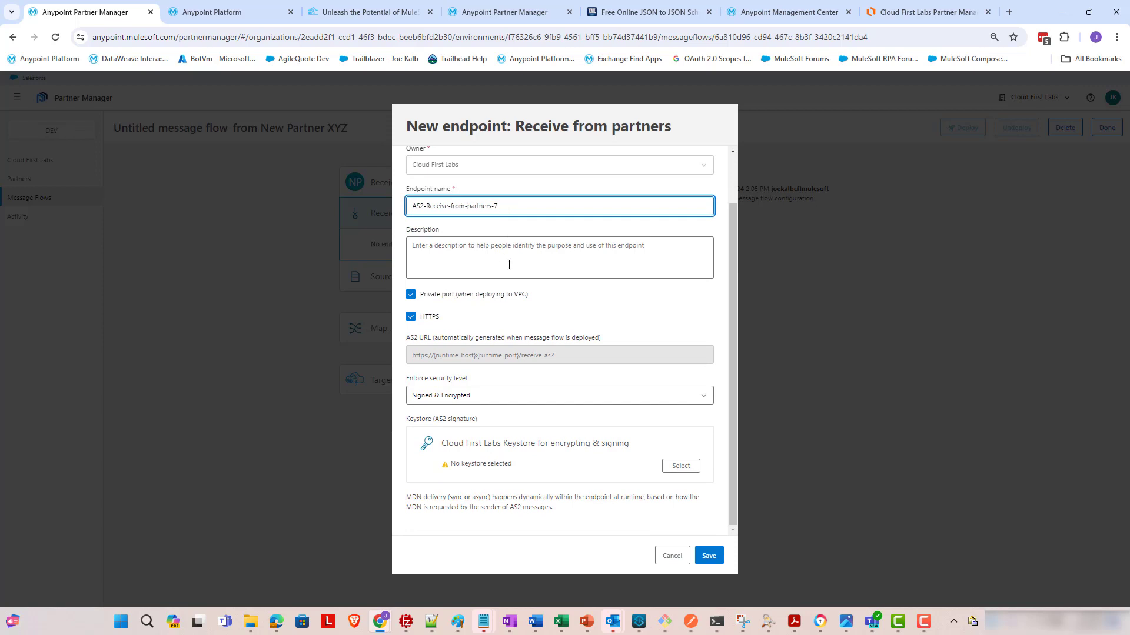
pyautogui.click(509, 265)
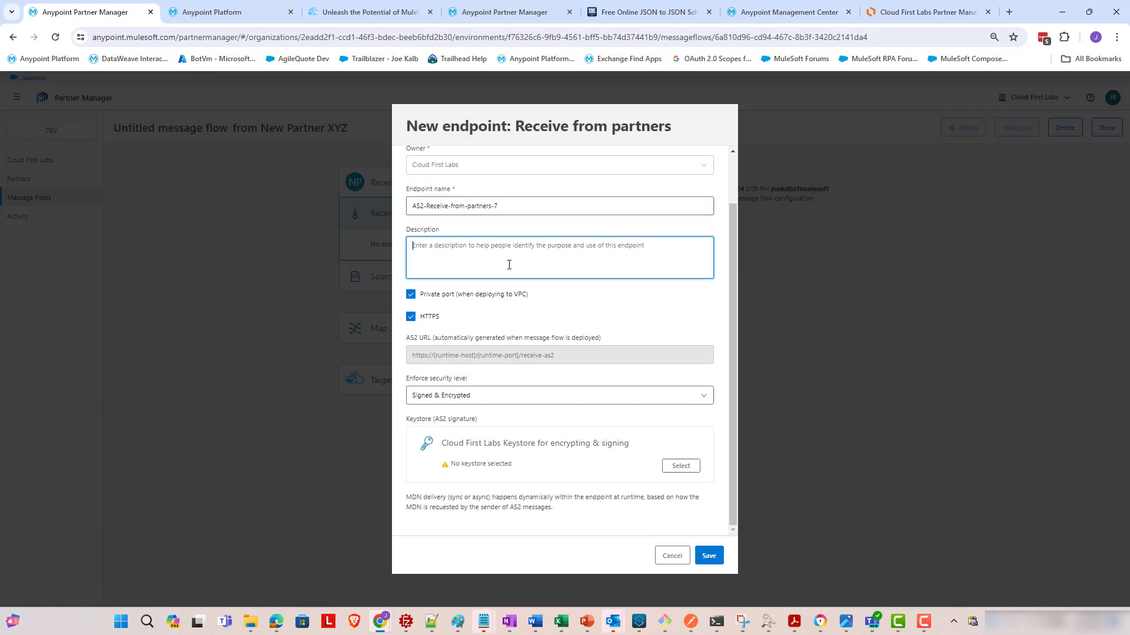
# - Uncheck 'Private port (when deploying to VPC)' on the AS2-Receive-from-partners-7 endpoint
pyautogui.click(441, 297)
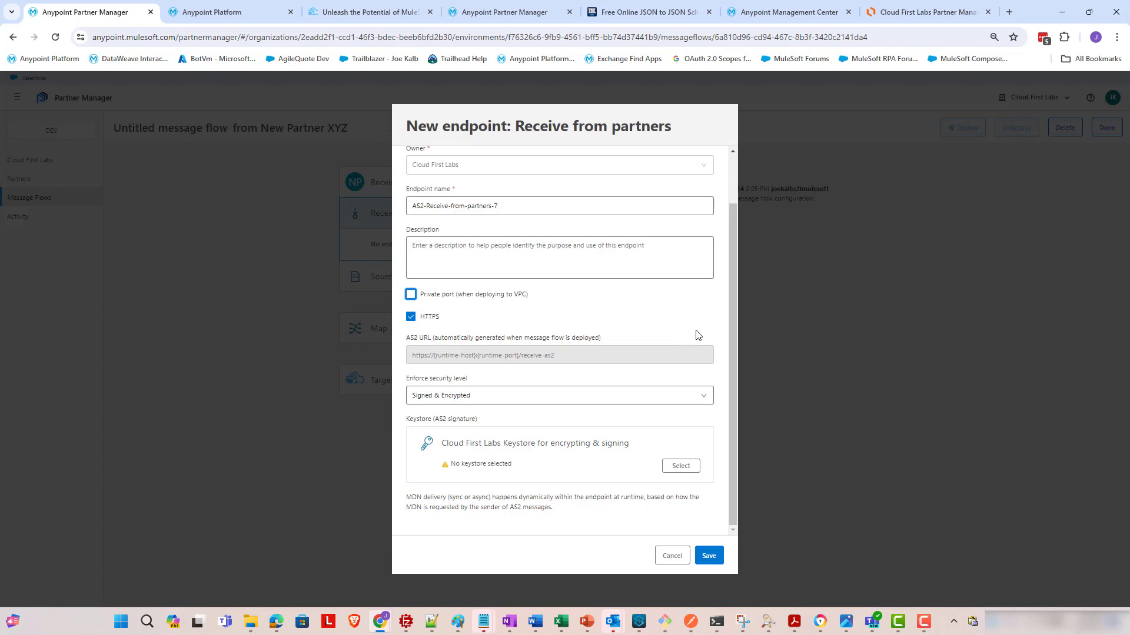
pyautogui.moveTo(732, 309); pyautogui.dragTo(725, 337)
# - Start a new Cloud First Labs keystore named AS2-Keystore-for-video
pyautogui.click(681, 466)
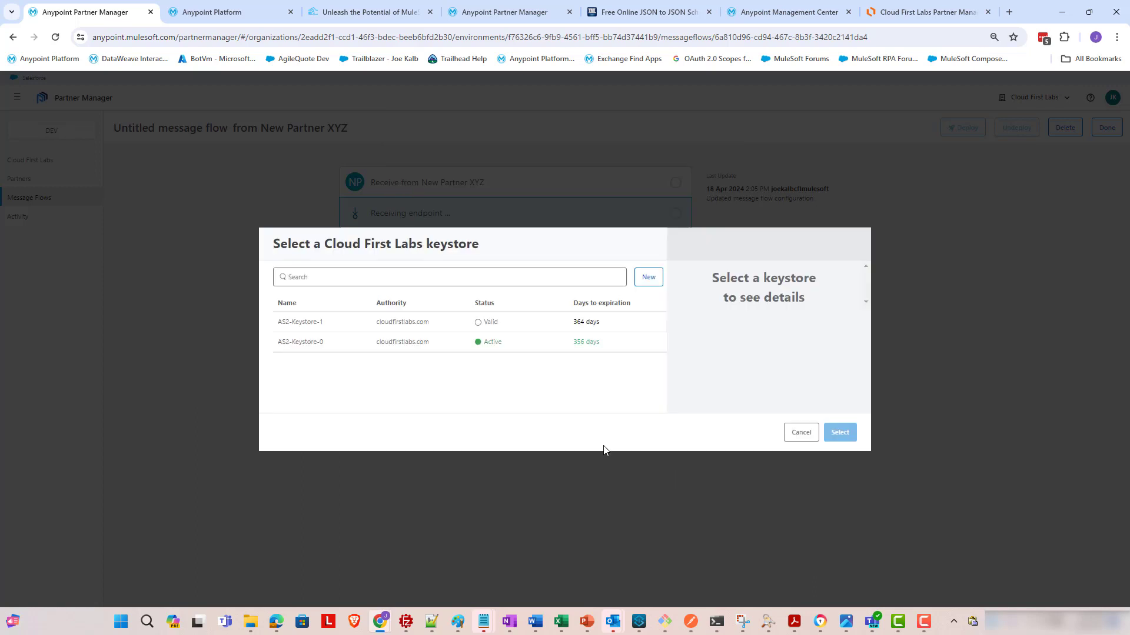
pyautogui.click(649, 280)
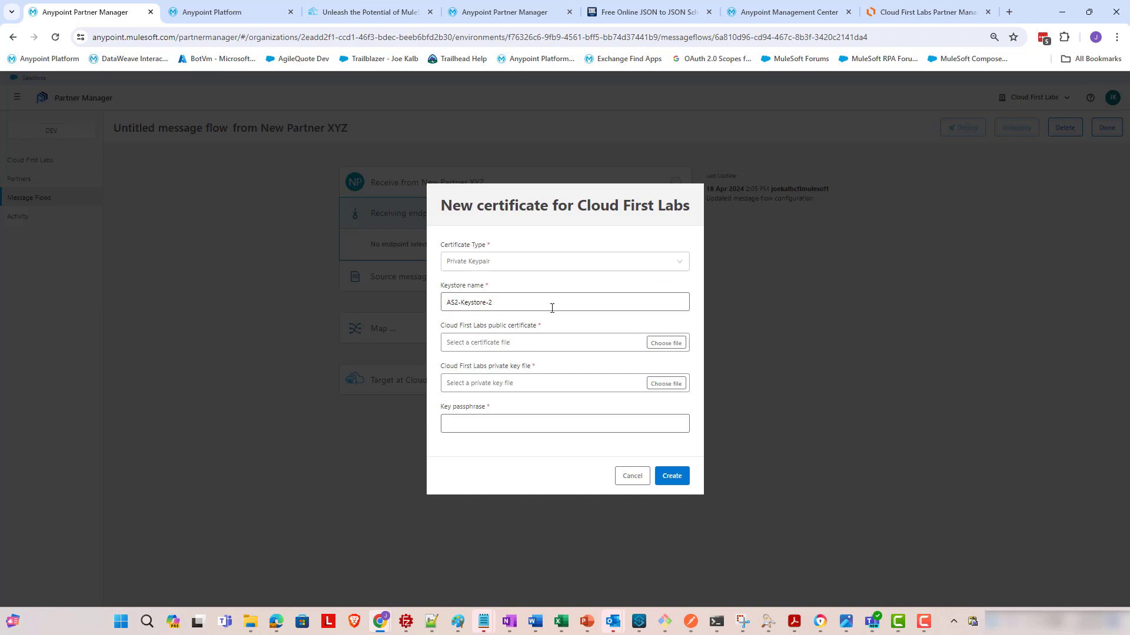
pyautogui.click(499, 311)
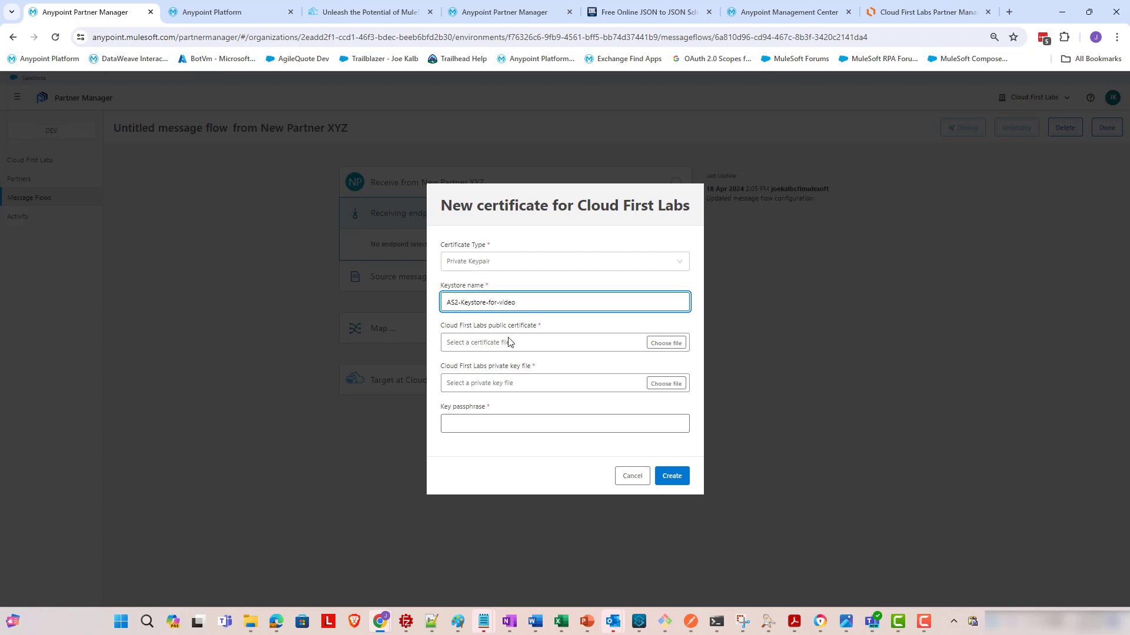
pyautogui.click(541, 356)
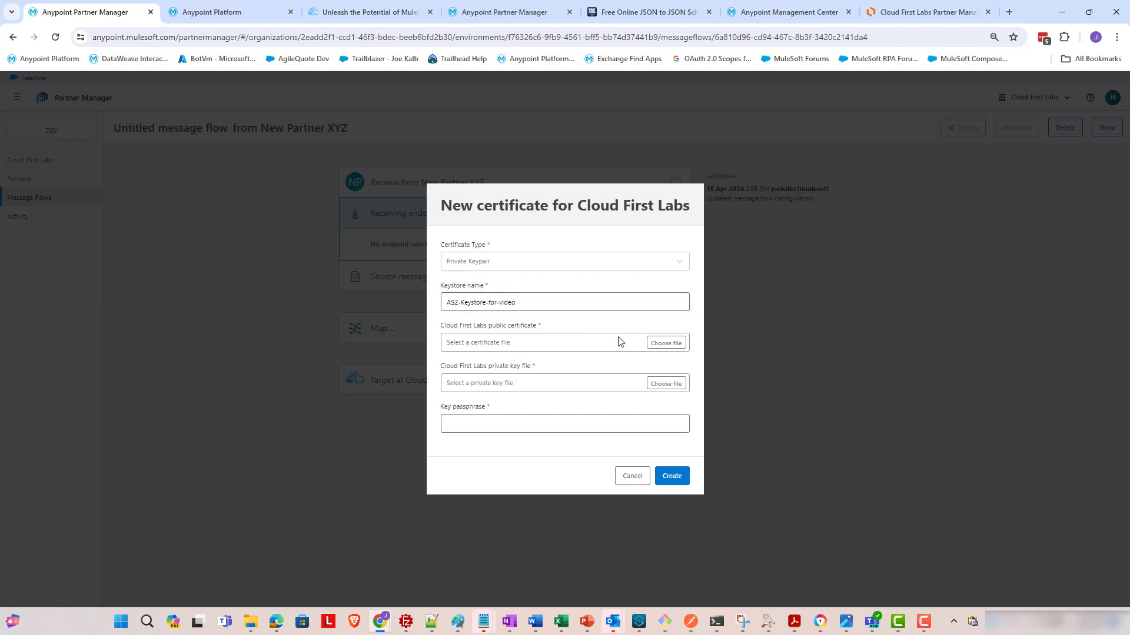
# - Set the public certificate to cloudfirstlabs_public_cert.cer from C:\joe\certs_as2video
pyautogui.click(656, 352)
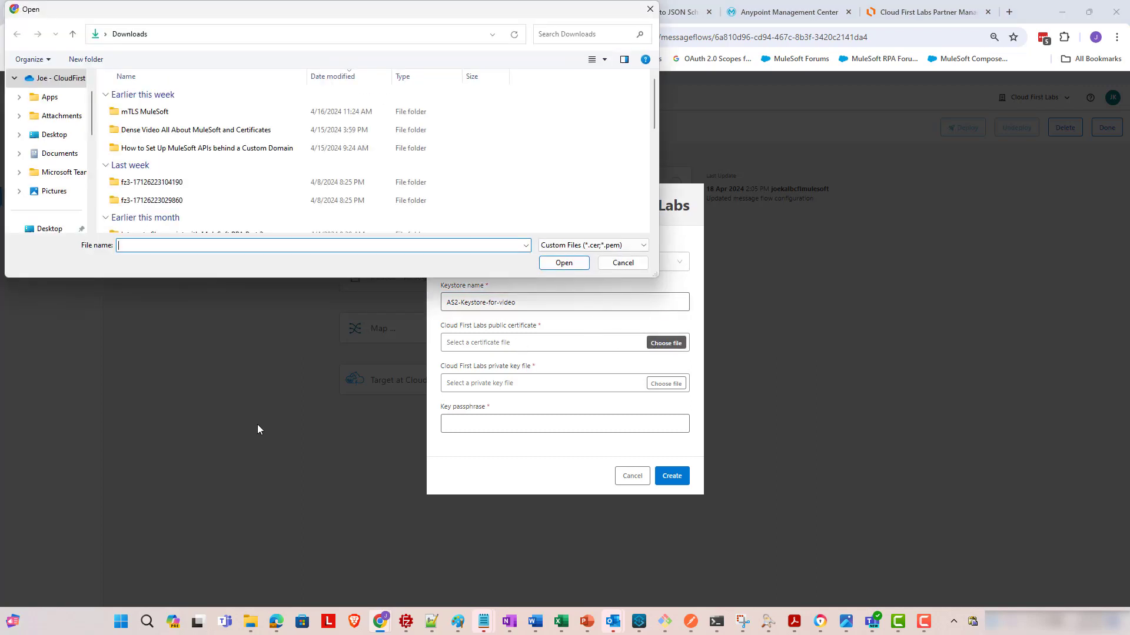
pyautogui.click(204, 40)
pyautogui.write('c')
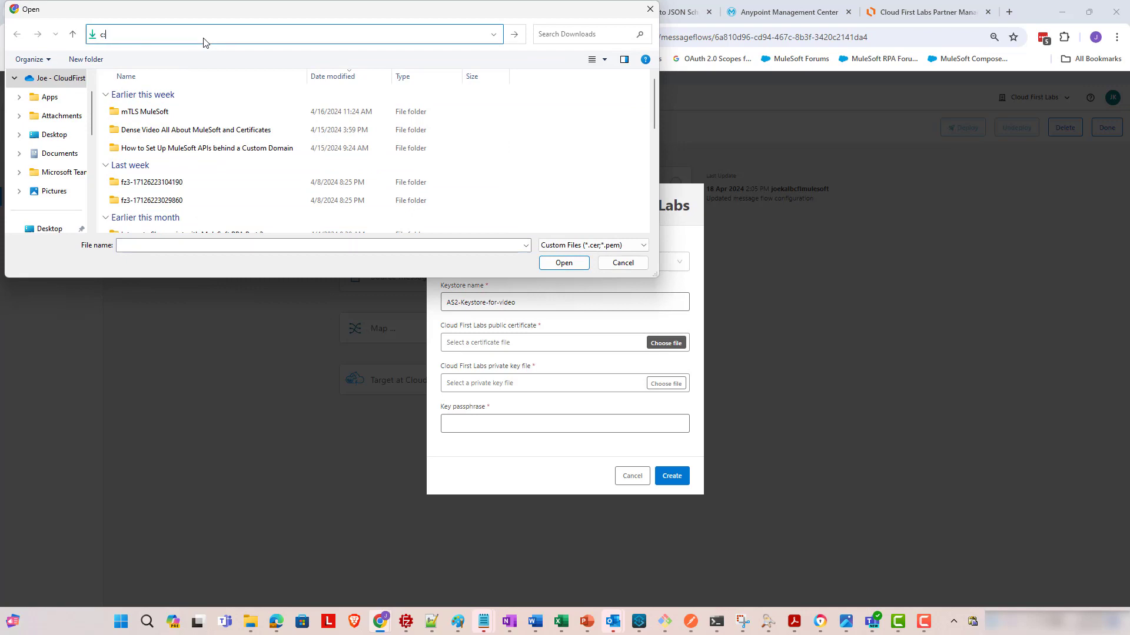
pyautogui.write(':\\joe\\certs_f')
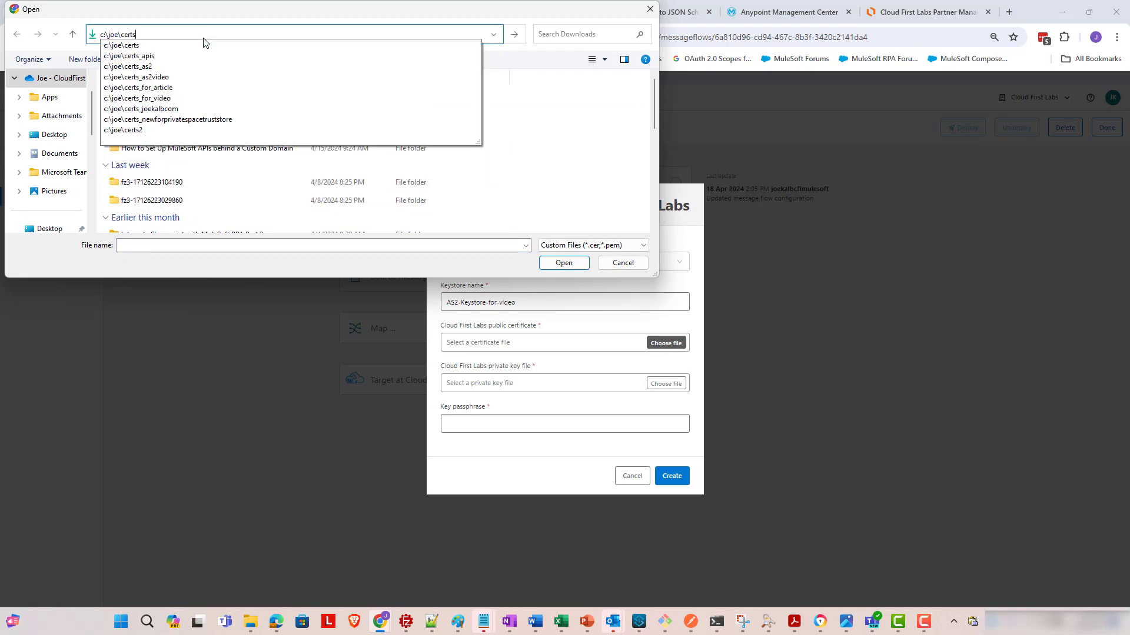
pyautogui.press('Down')
pyautogui.press('Down')
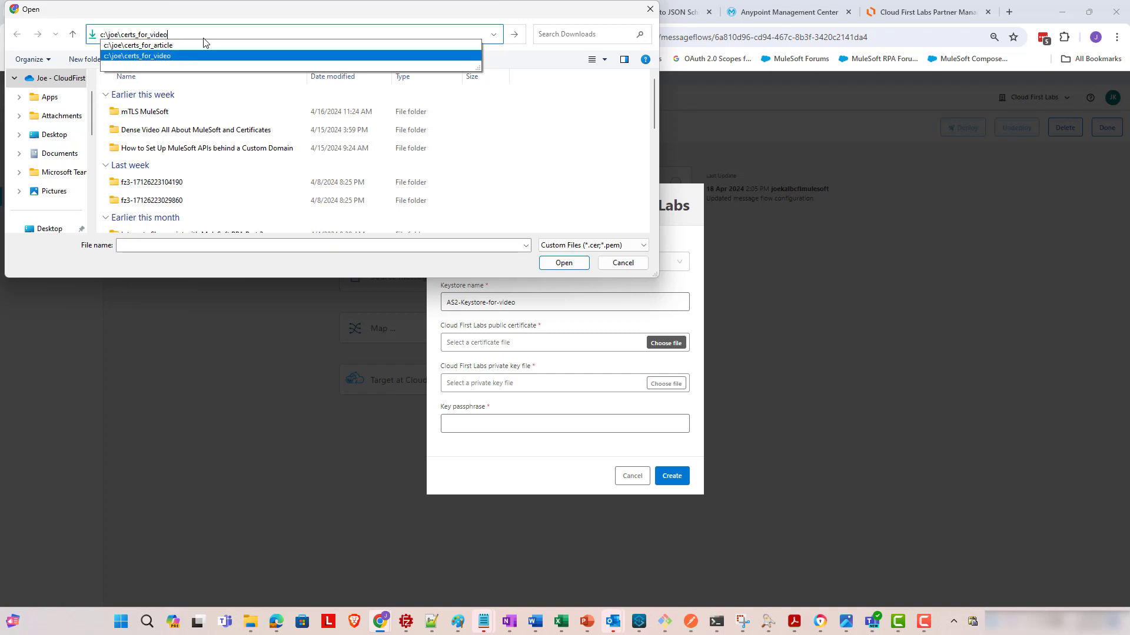
pyautogui.press('Return')
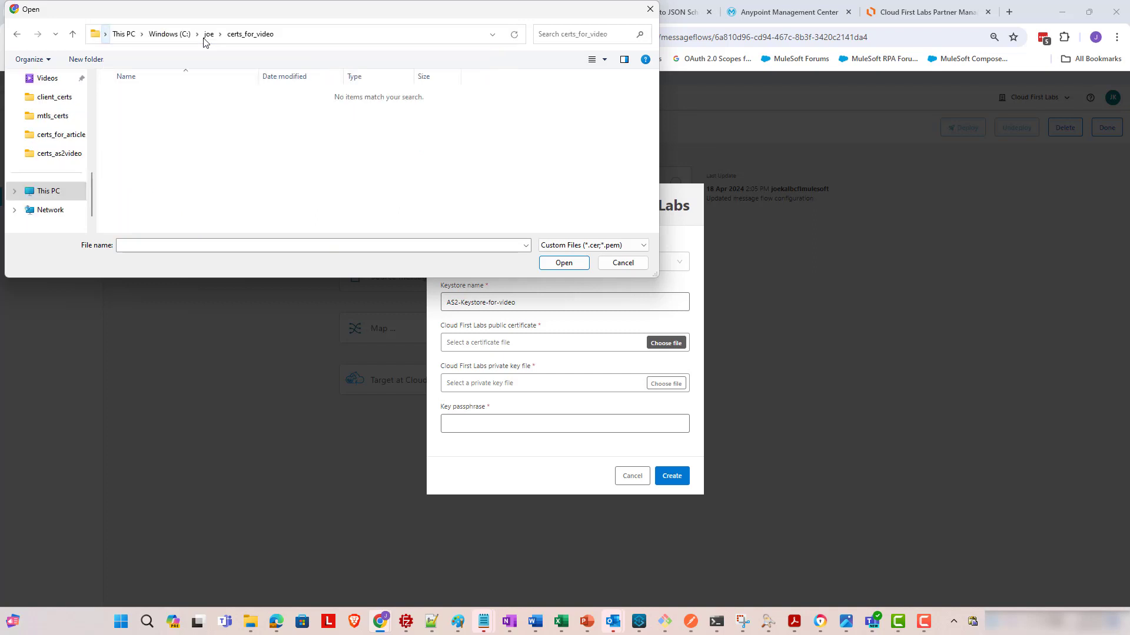
pyautogui.click(291, 37)
pyautogui.click(291, 37)
pyautogui.moveTo(139, 34); pyautogui.dragTo(296, 31)
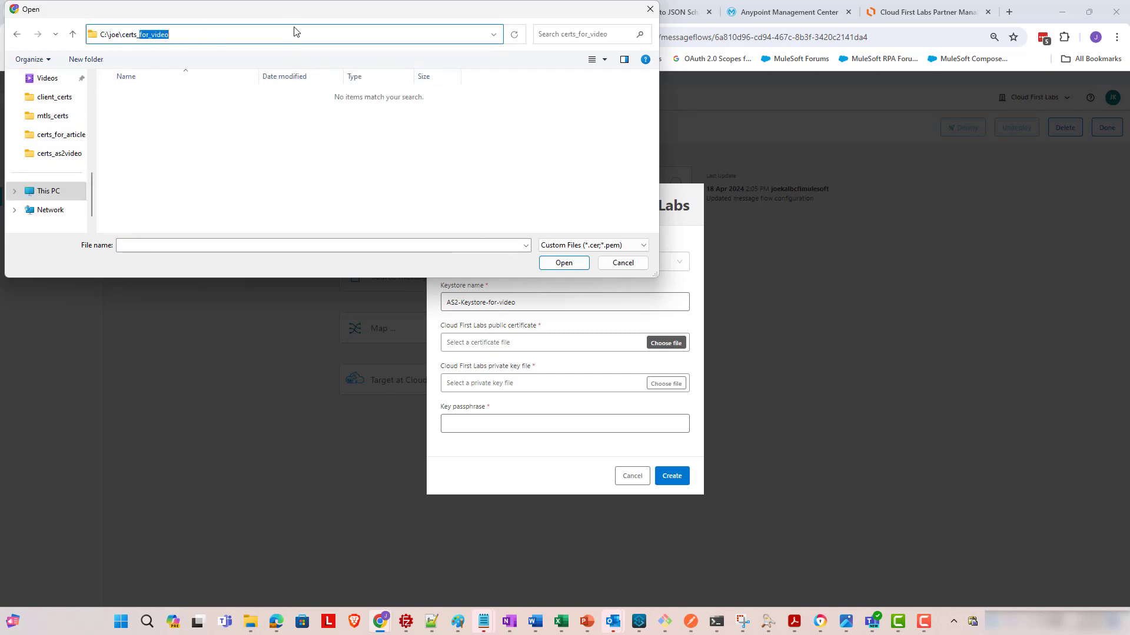
pyautogui.write('as')
pyautogui.press('Down')
pyautogui.press('Down')
pyautogui.press('Return')
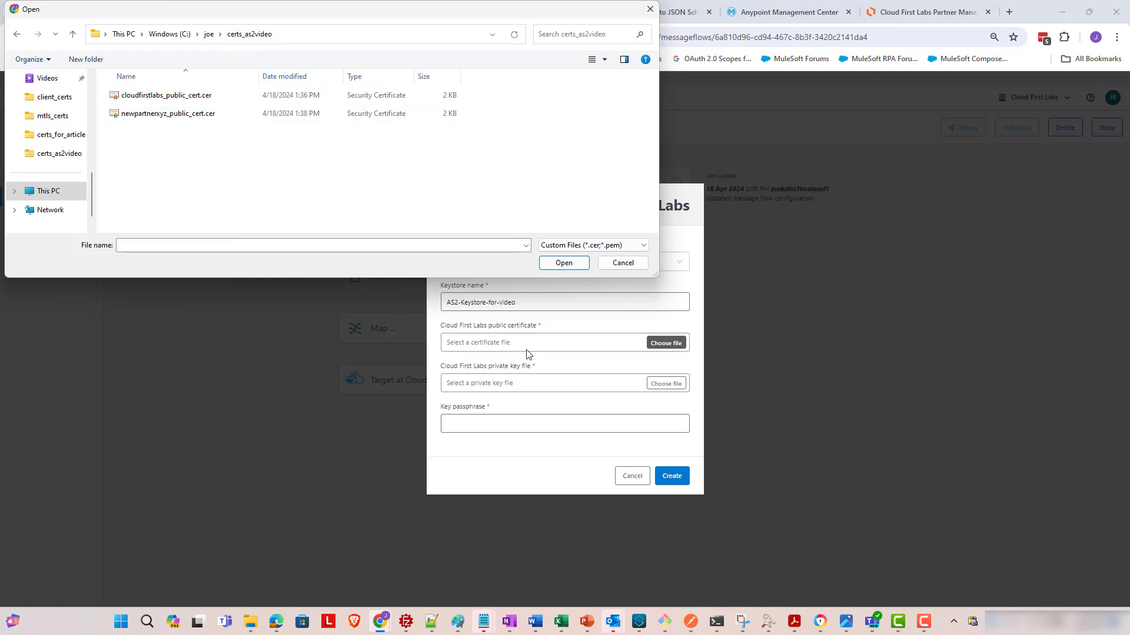
pyautogui.doubleClick(194, 104)
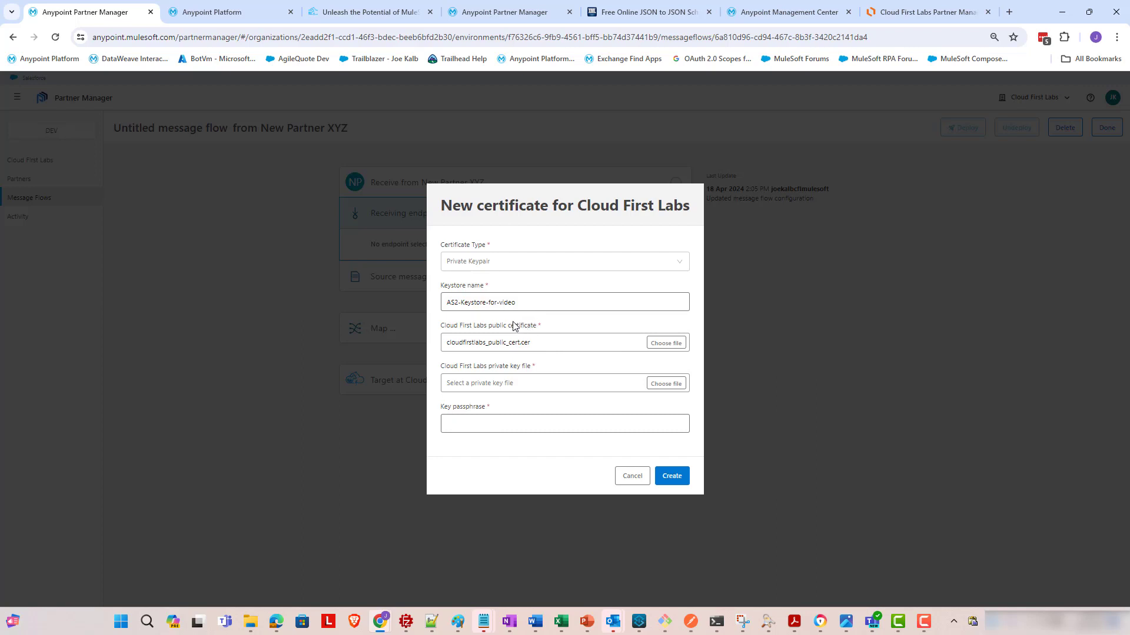
# - Set the private key to cloudfirstlabs_private_key.key and enter the key passphrase
pyautogui.click(666, 384)
pyautogui.click(155, 101)
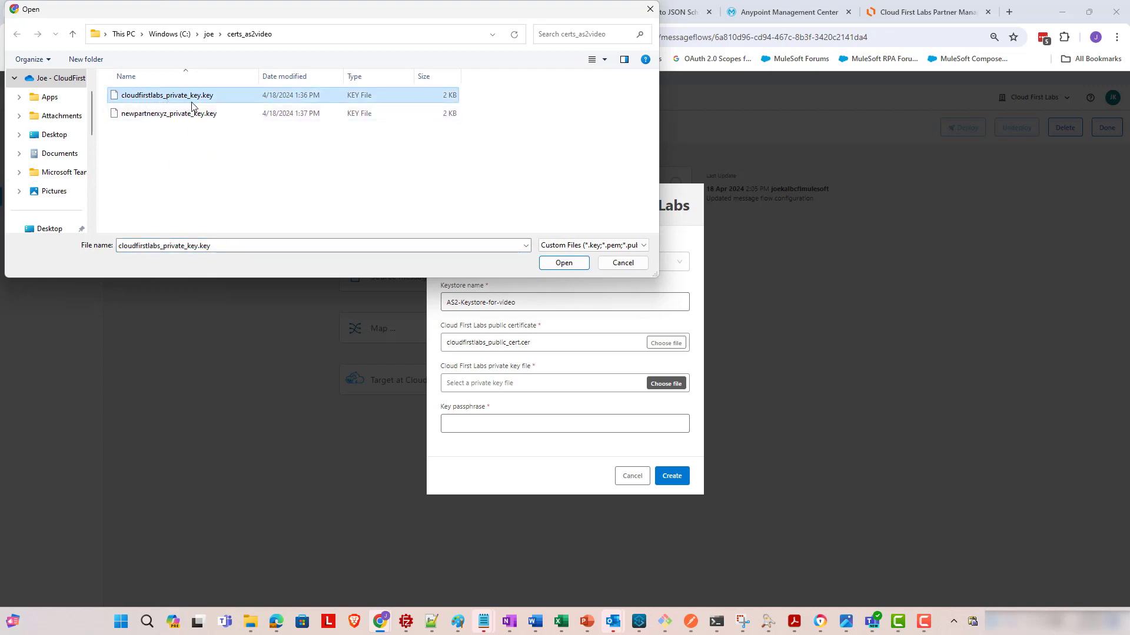
pyautogui.click(560, 264)
pyautogui.click(552, 423)
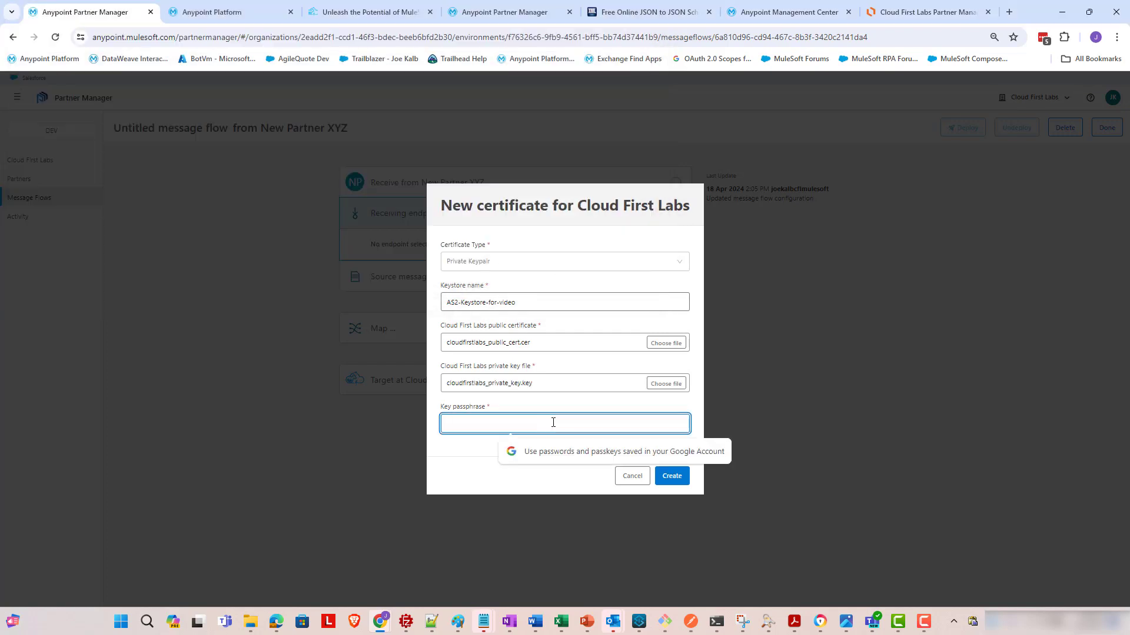
pyautogui.write('••')
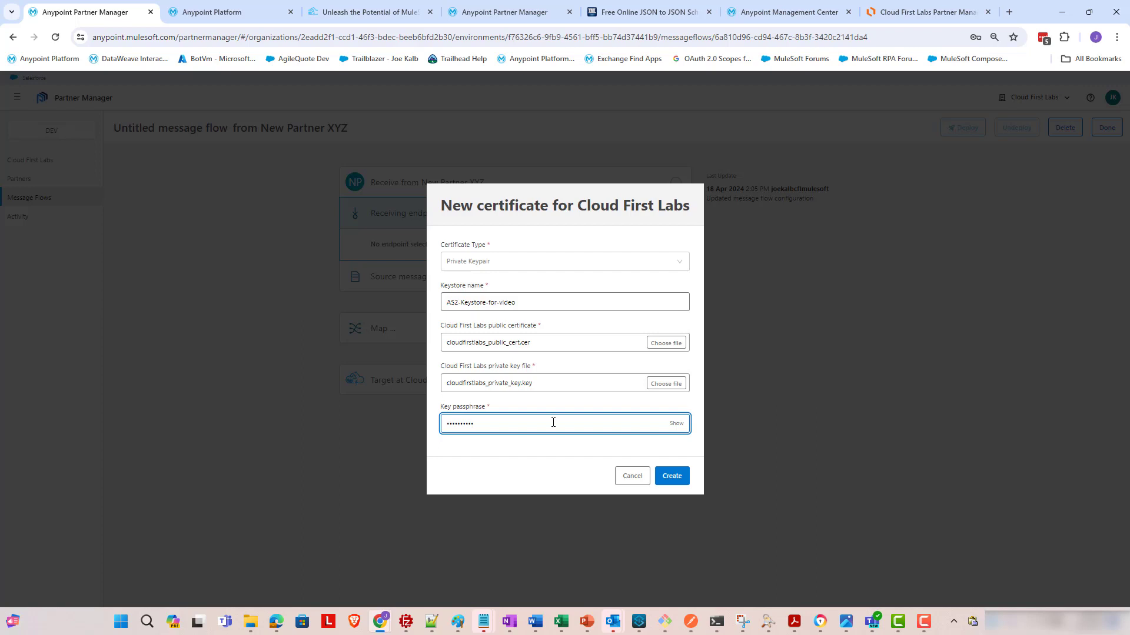
# - Create the AS2-Keystore-for-video keystore and save the AS2-Receive-from-partners-7 endpoint
pyautogui.click(672, 479)
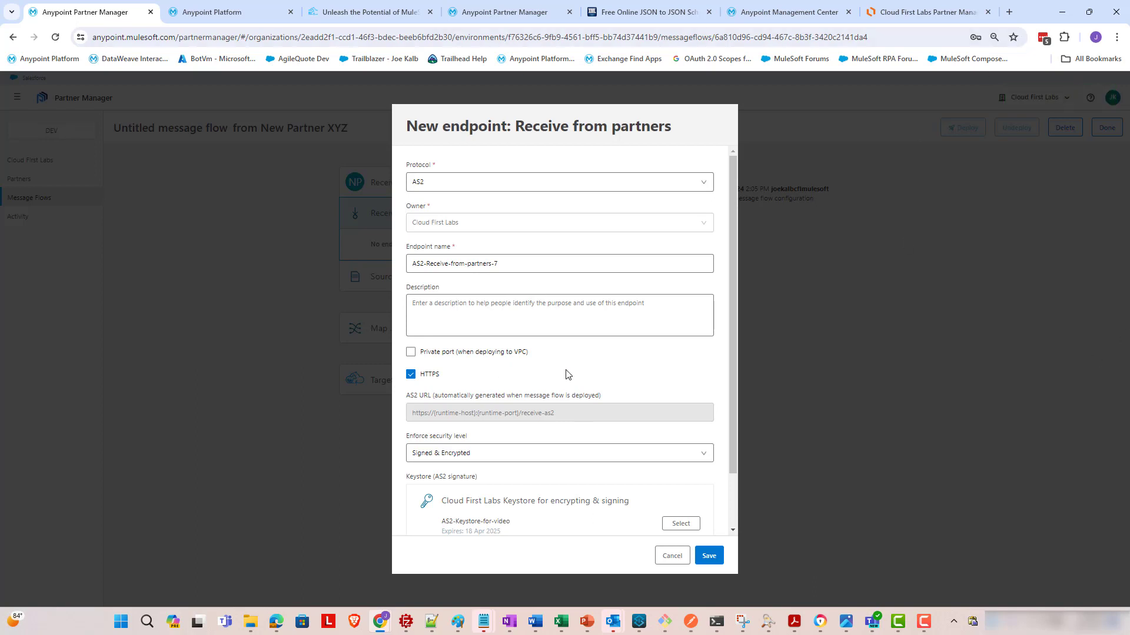
pyautogui.scroll(-2, 627, 435)
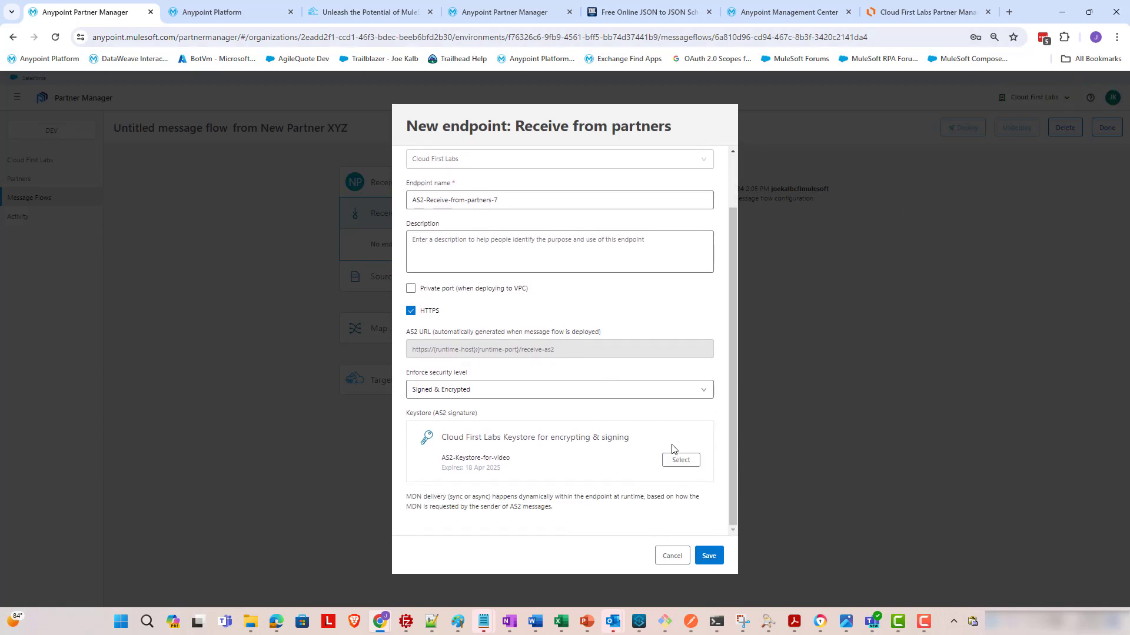
pyautogui.scroll(2, 673, 447)
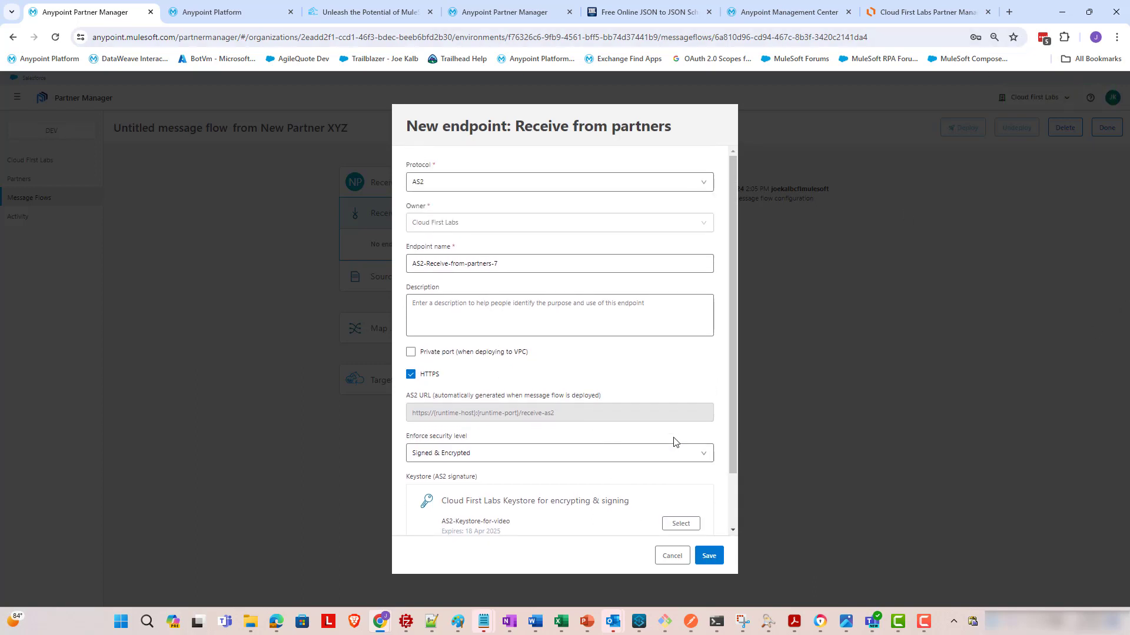
pyautogui.click(710, 558)
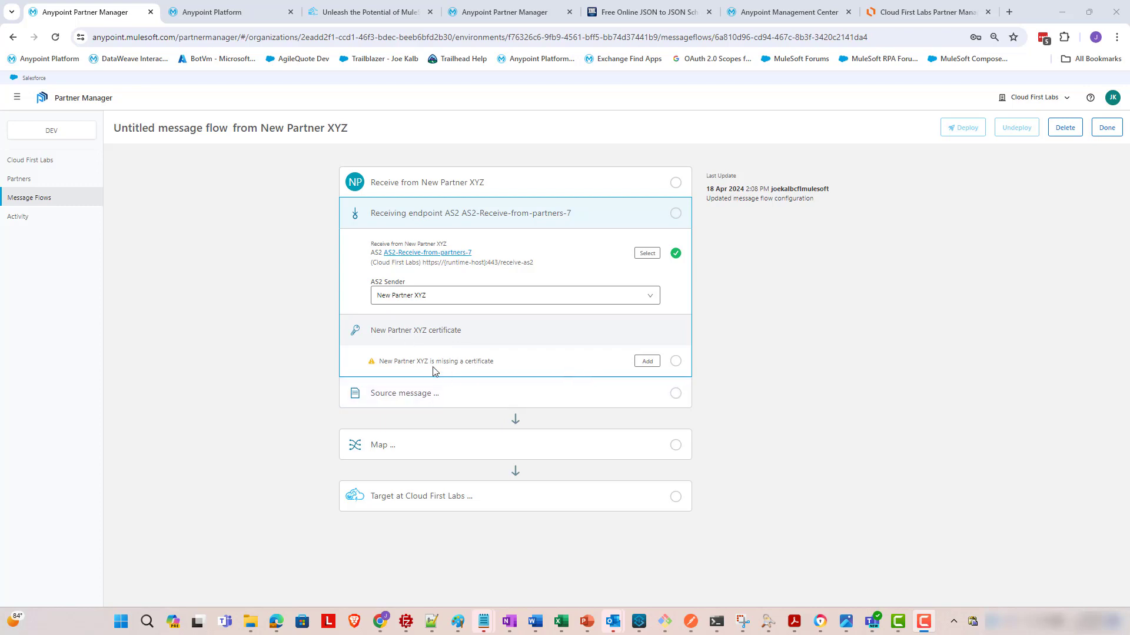
# - Add newpartnerxyz_public_cert.cer as New Partner XYZ's certificate named XYZ-public-certificate
pyautogui.click(647, 361)
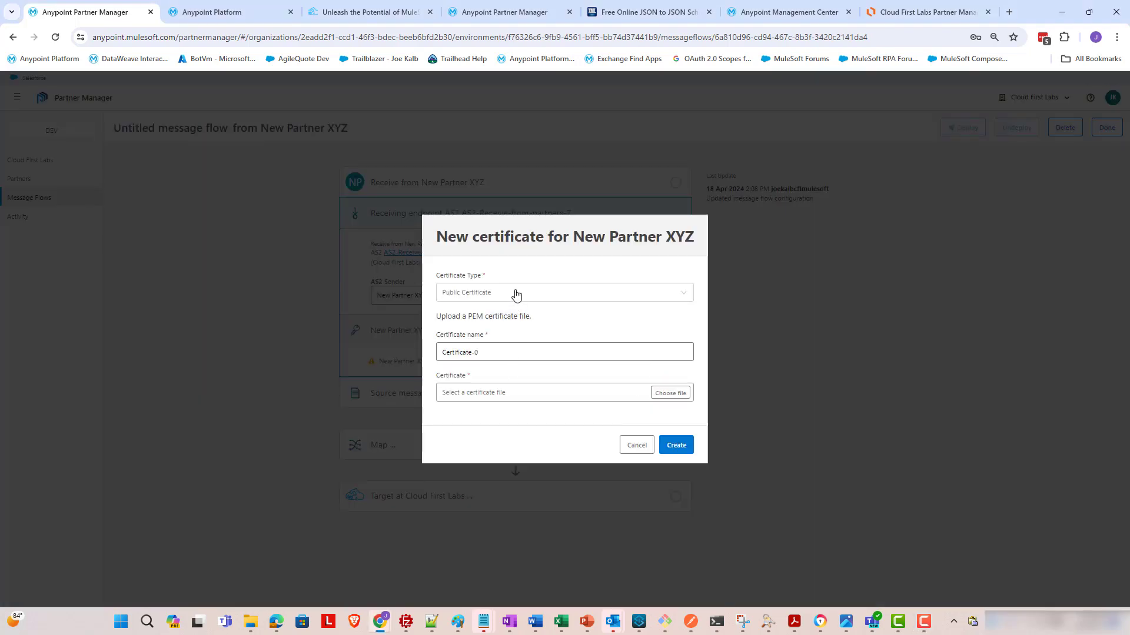
pyautogui.click(659, 397)
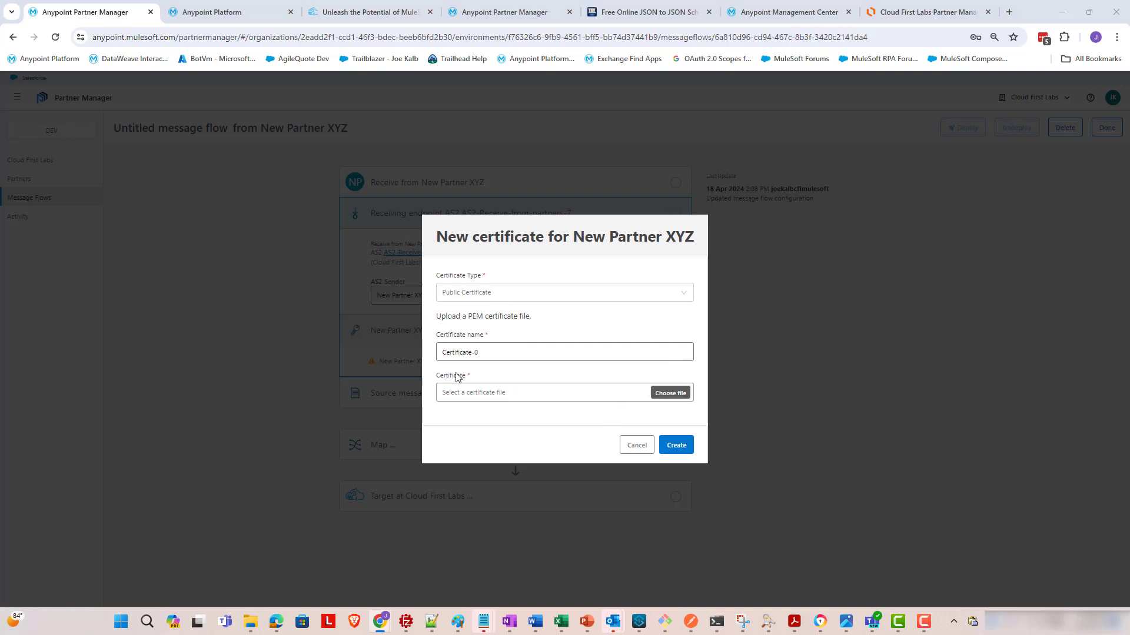
pyautogui.doubleClick(172, 114)
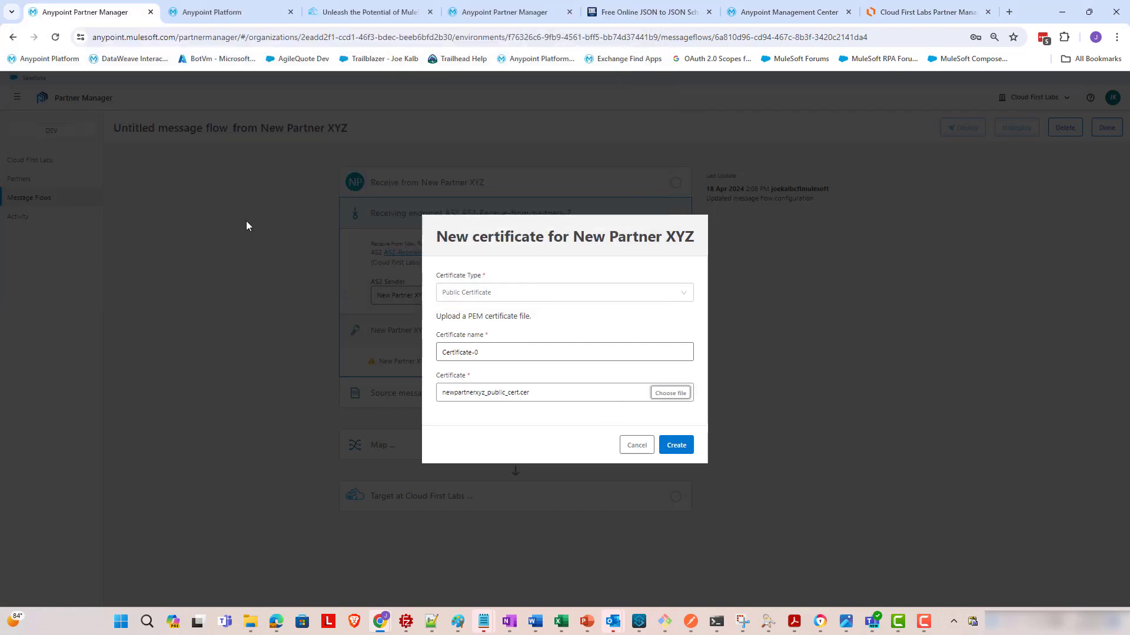
pyautogui.tripleClick(537, 353)
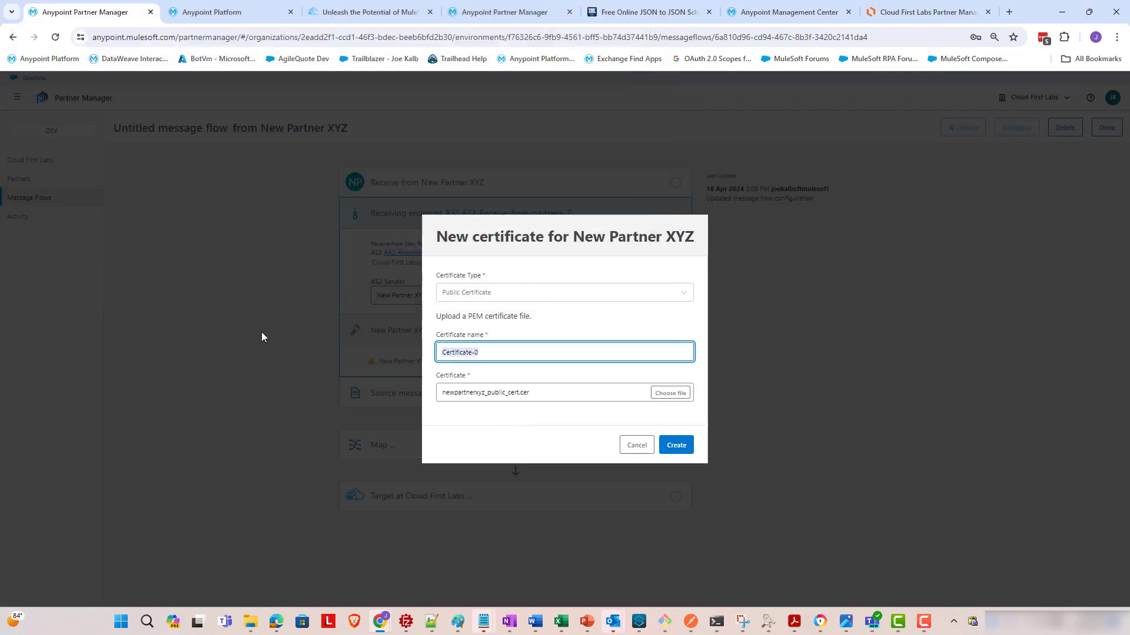
pyautogui.write('xYZ-')
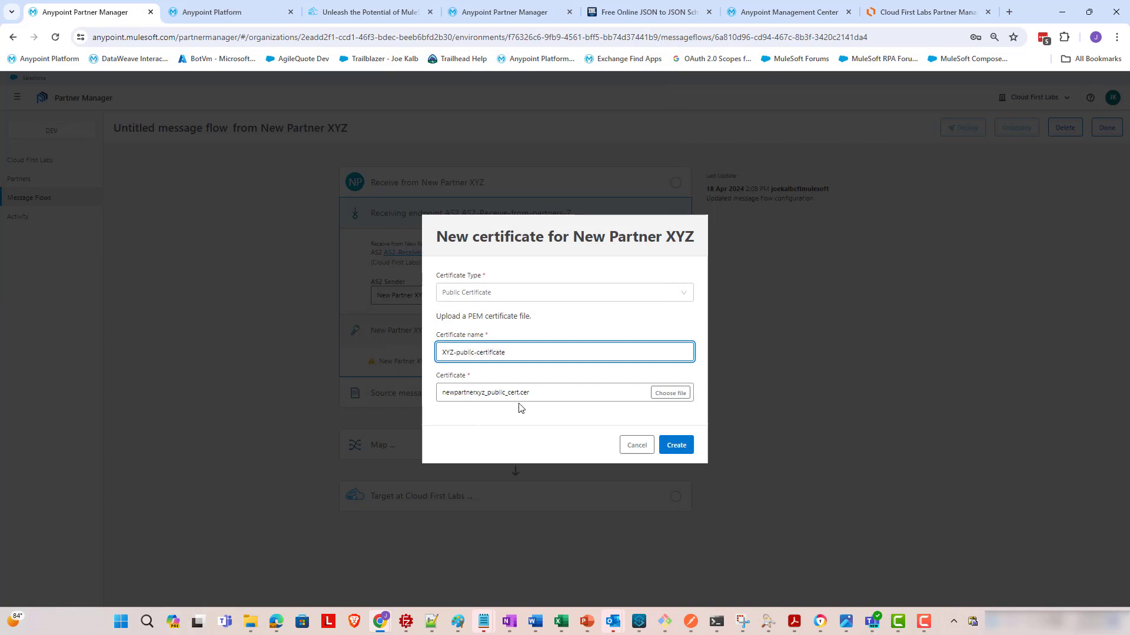
pyautogui.write('public-certificate')
pyautogui.click(669, 443)
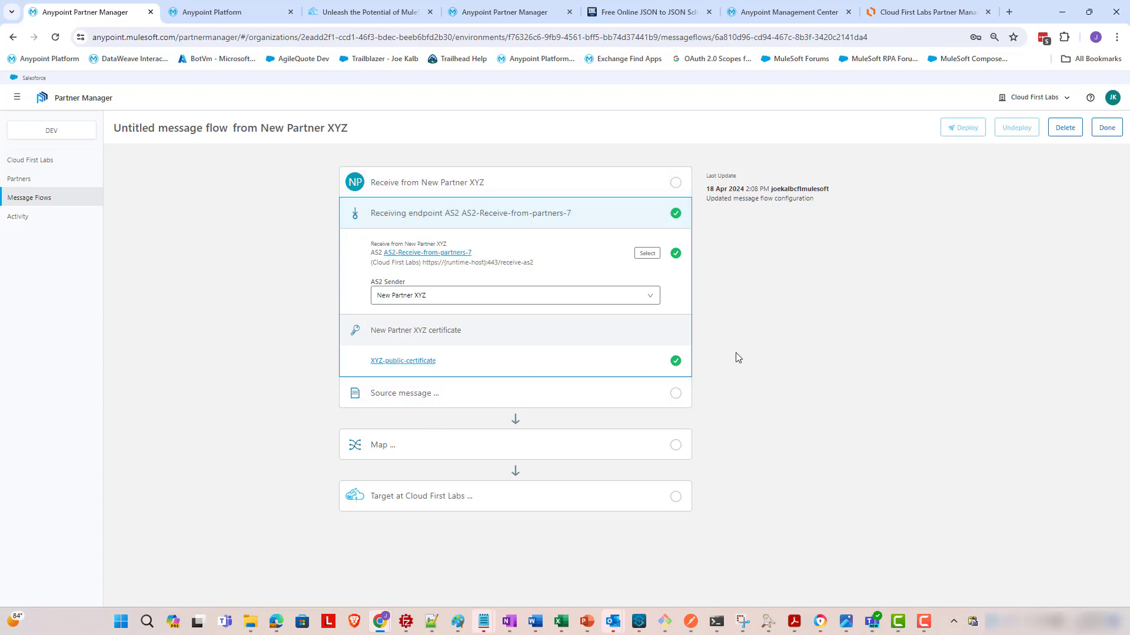
# - Expand Source message and pick X12-4010-850 in the message type list
pyautogui.click(467, 394)
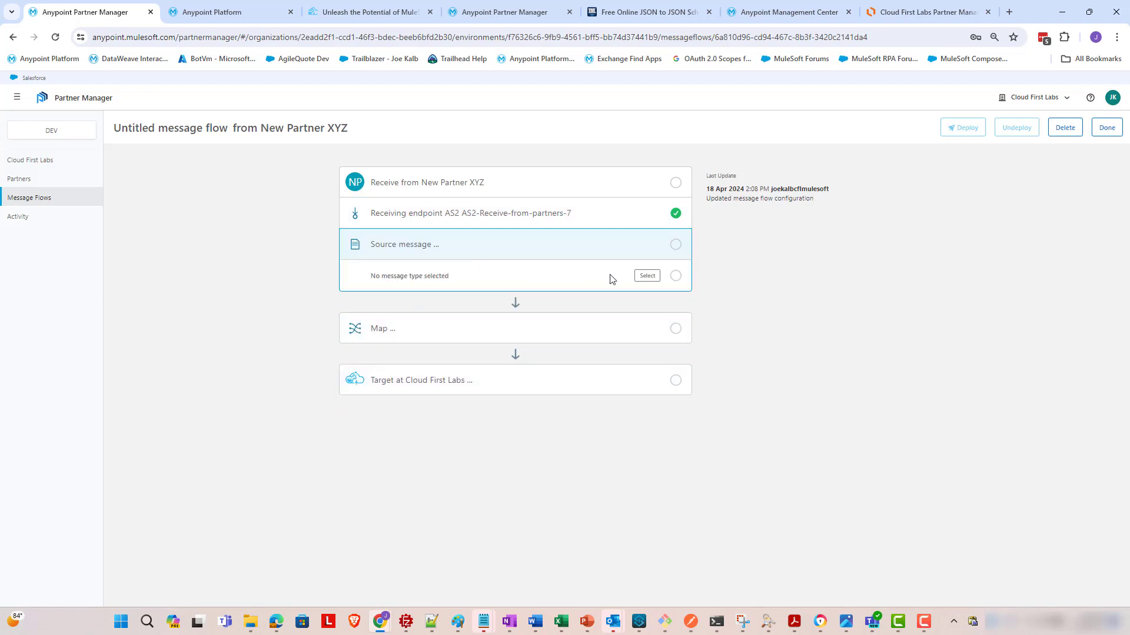
pyautogui.click(648, 277)
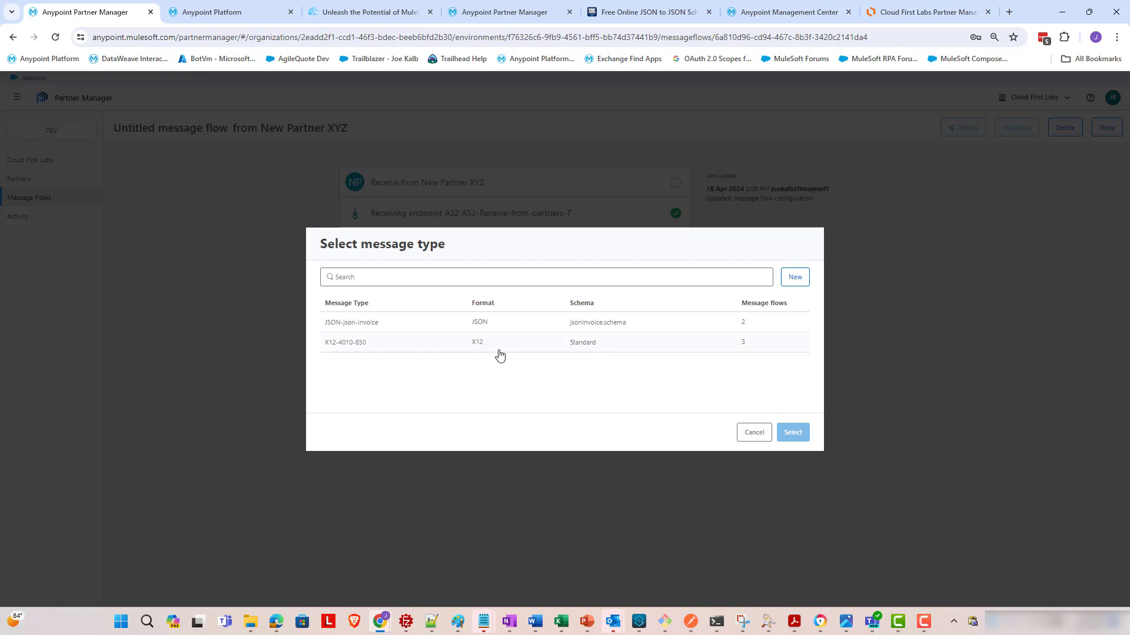
pyautogui.click(445, 347)
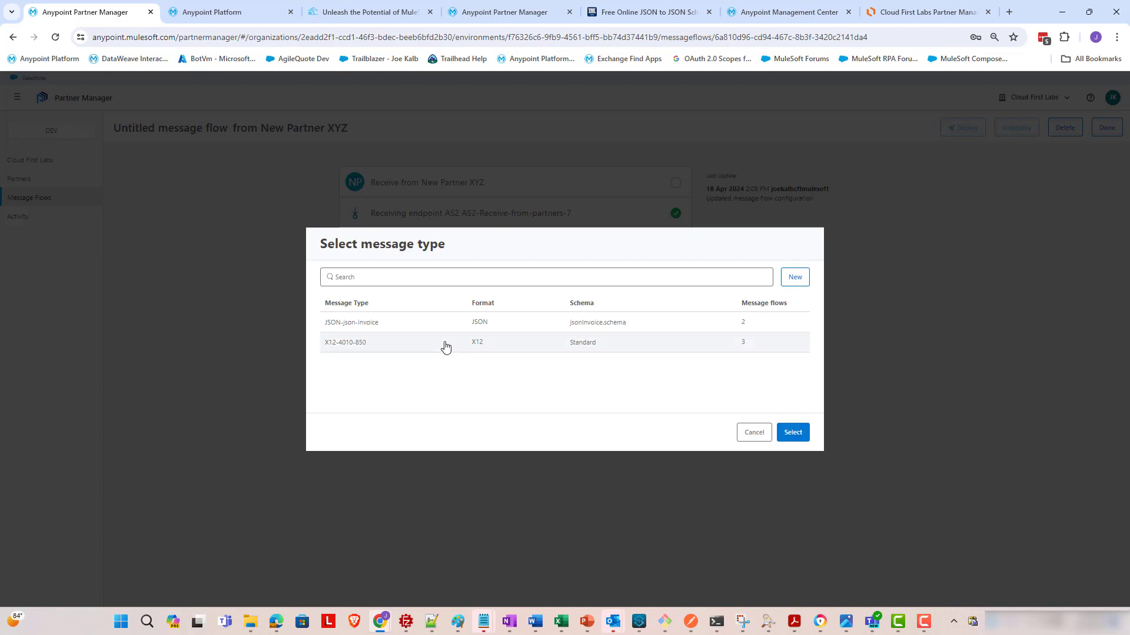
# - Define a new message type with format X12, version 4010 and message type 850
pyautogui.click(799, 285)
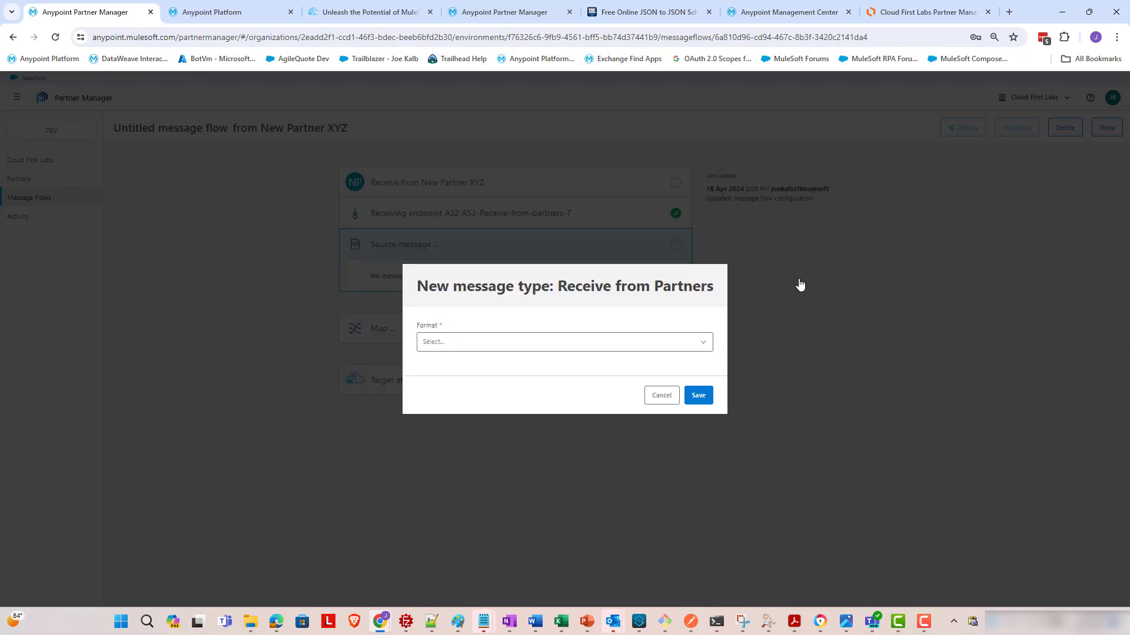
pyautogui.click(496, 350)
pyautogui.click(456, 370)
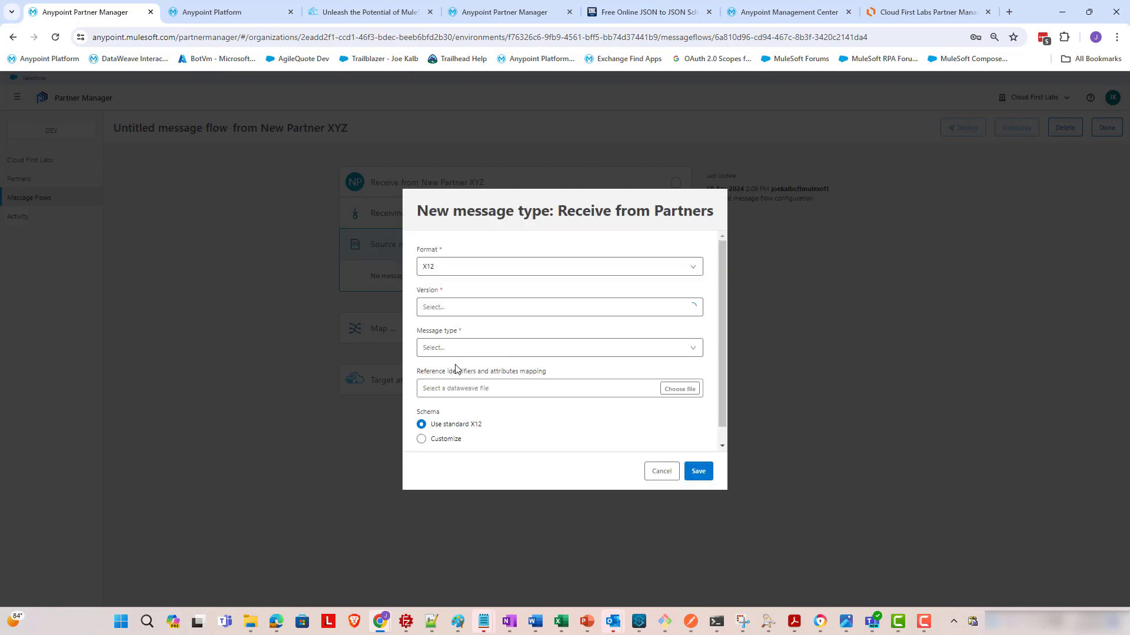
pyautogui.click(491, 310)
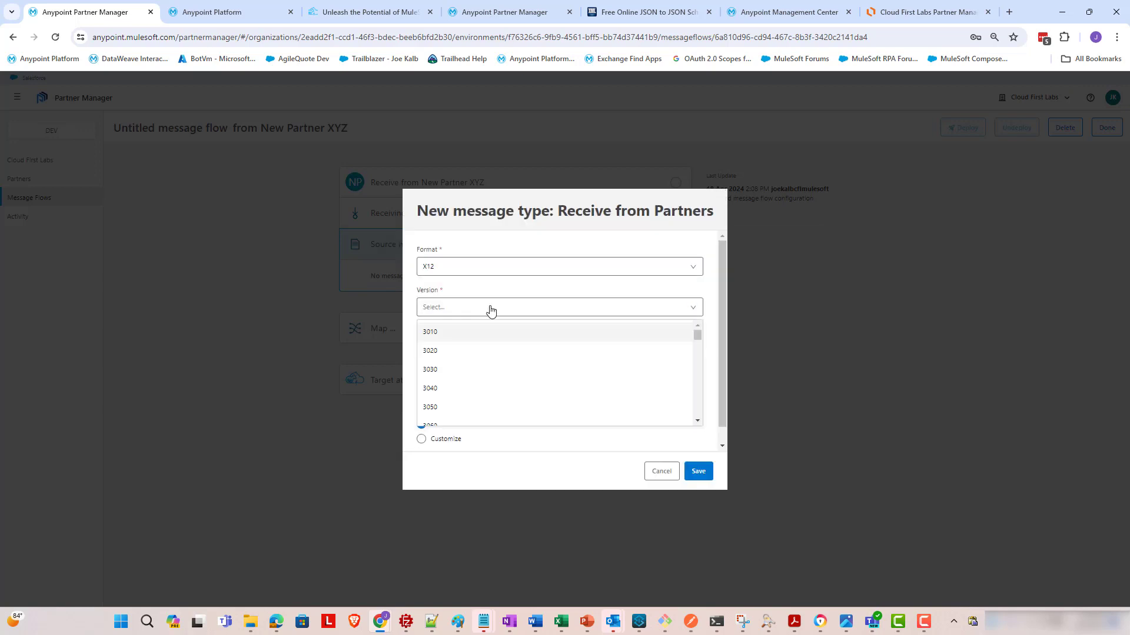
pyautogui.scroll(-3, 493, 371)
pyautogui.scroll(1, 473, 360)
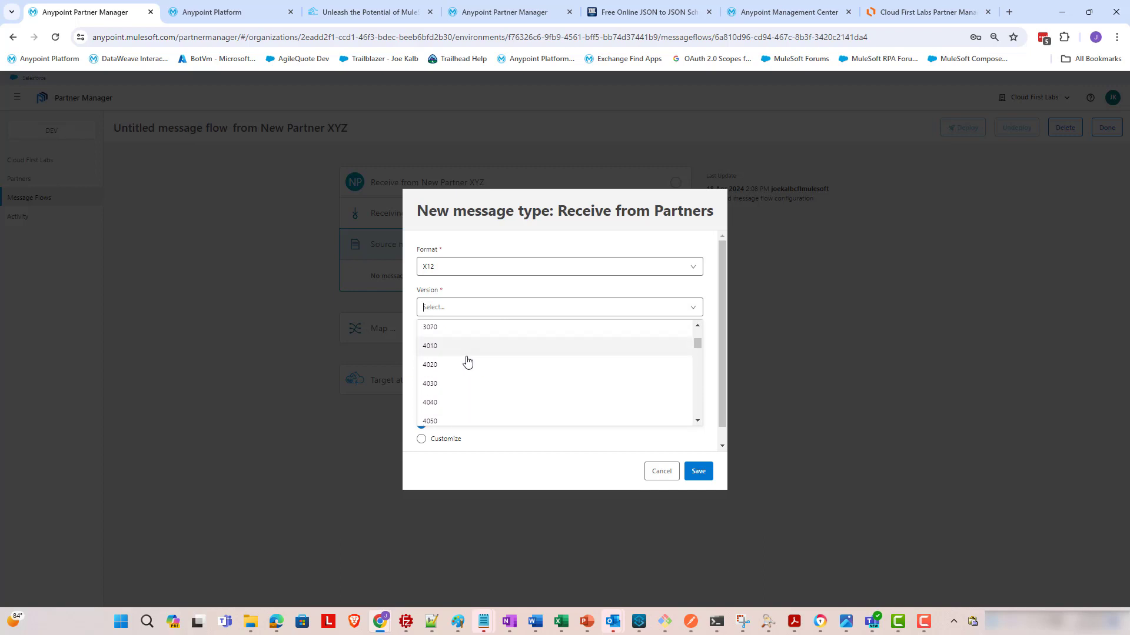
pyautogui.click(456, 350)
pyautogui.click(521, 356)
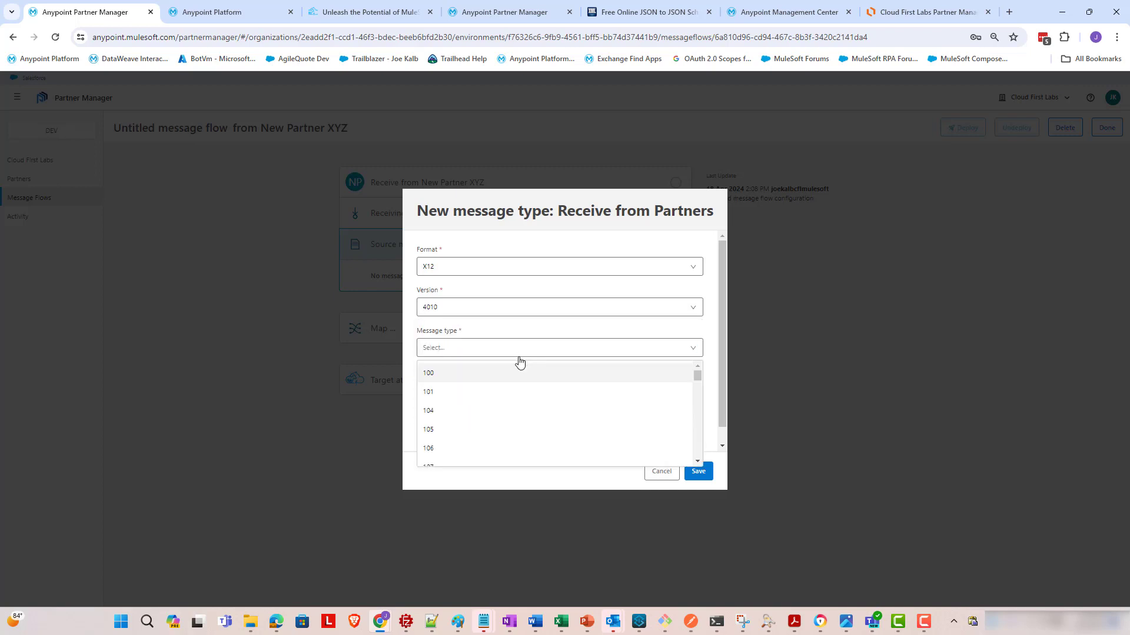
pyautogui.scroll(-5, 521, 383)
pyautogui.moveTo(699, 386); pyautogui.dragTo(694, 449)
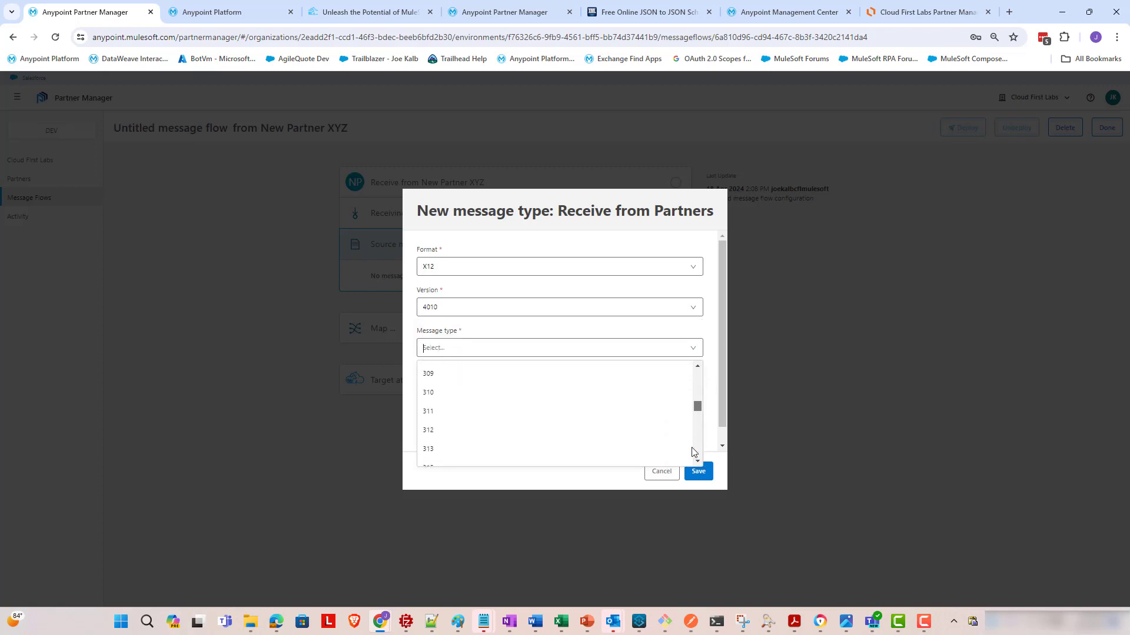
pyautogui.scroll(6, 582, 419)
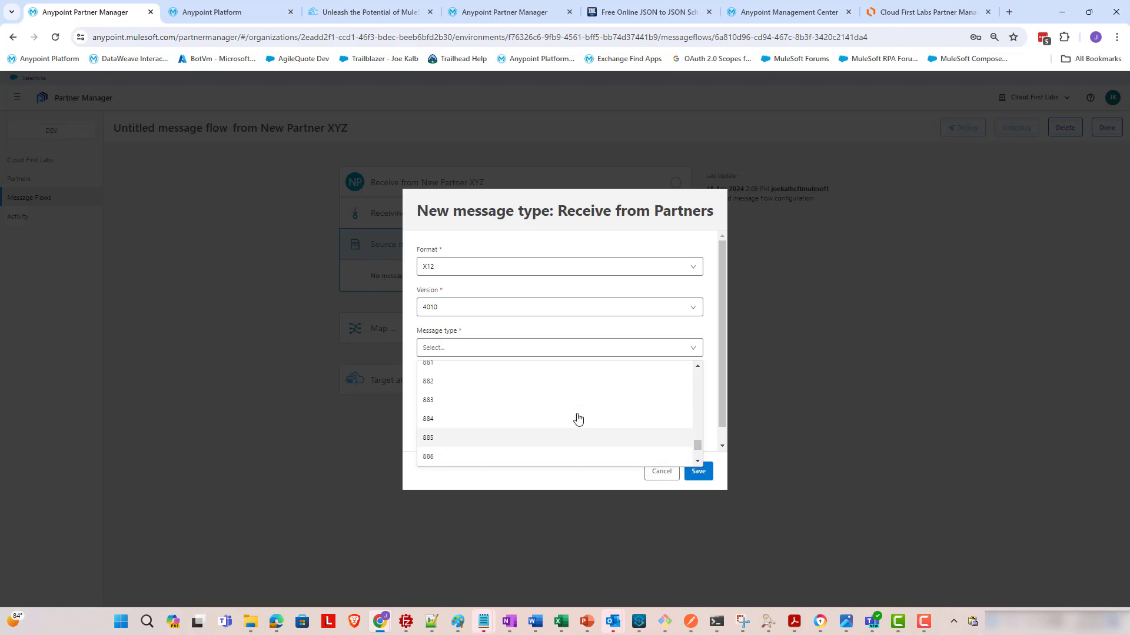
pyautogui.scroll(5, 491, 400)
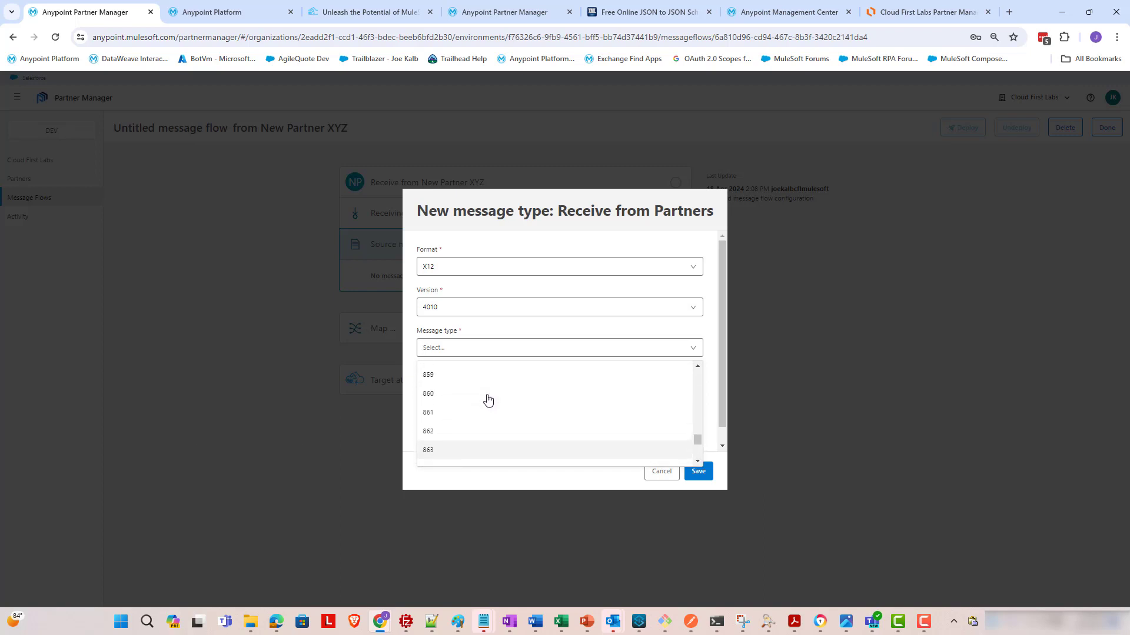
pyautogui.click(472, 381)
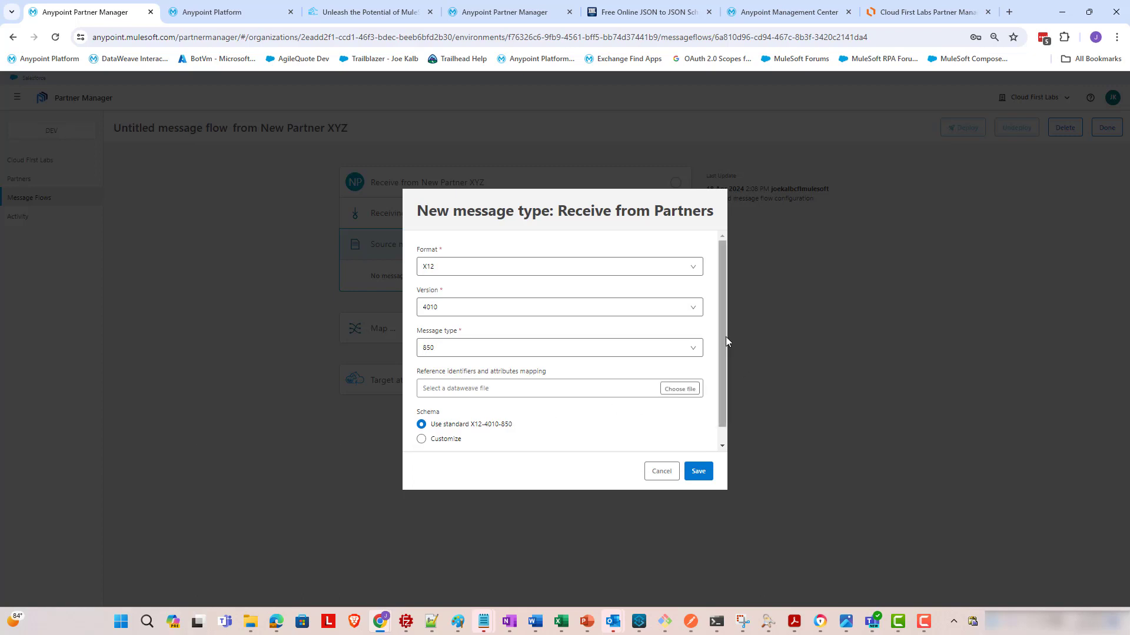
# - Try saving the new X12 4010 850 type, then cancel after the duplicate error
pyautogui.moveTo(725, 336); pyautogui.dragTo(715, 365)
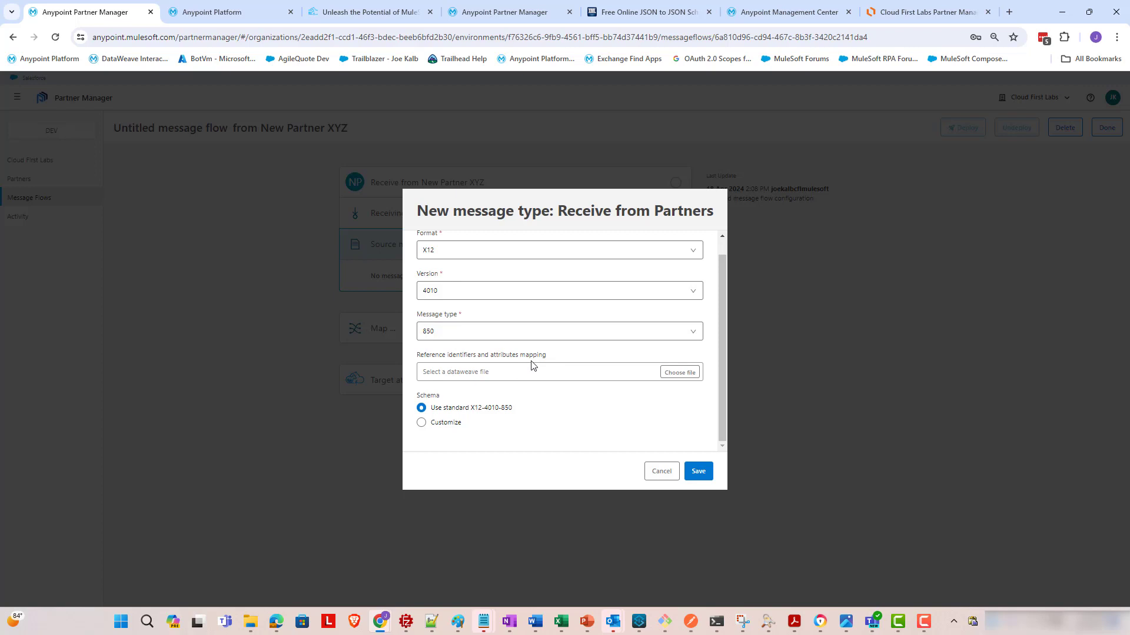
pyautogui.click(696, 477)
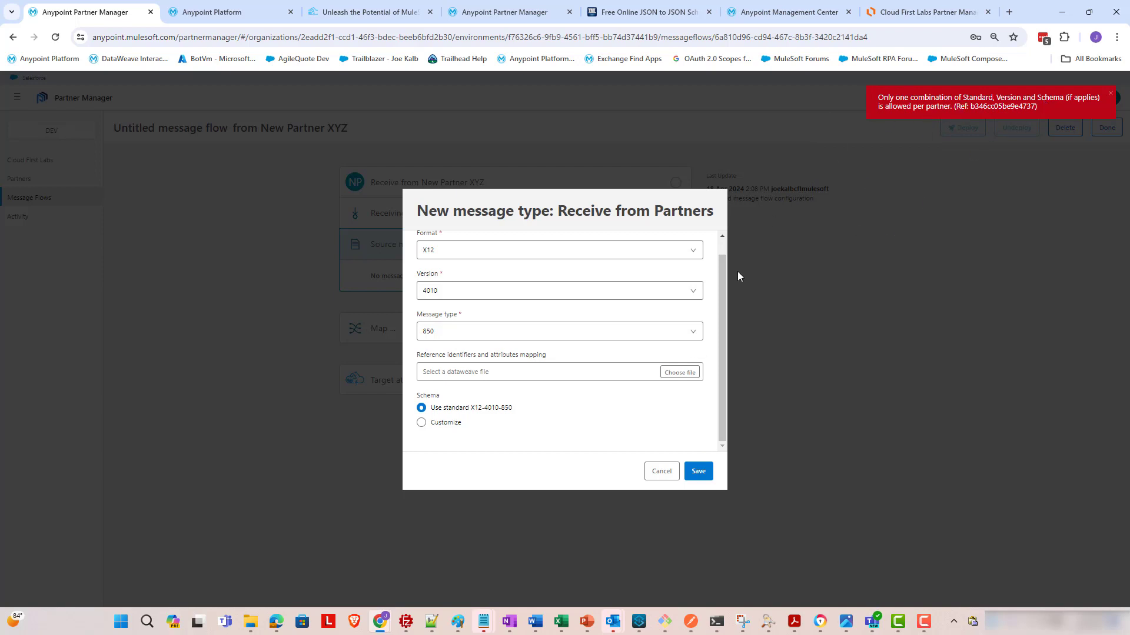
pyautogui.click(668, 471)
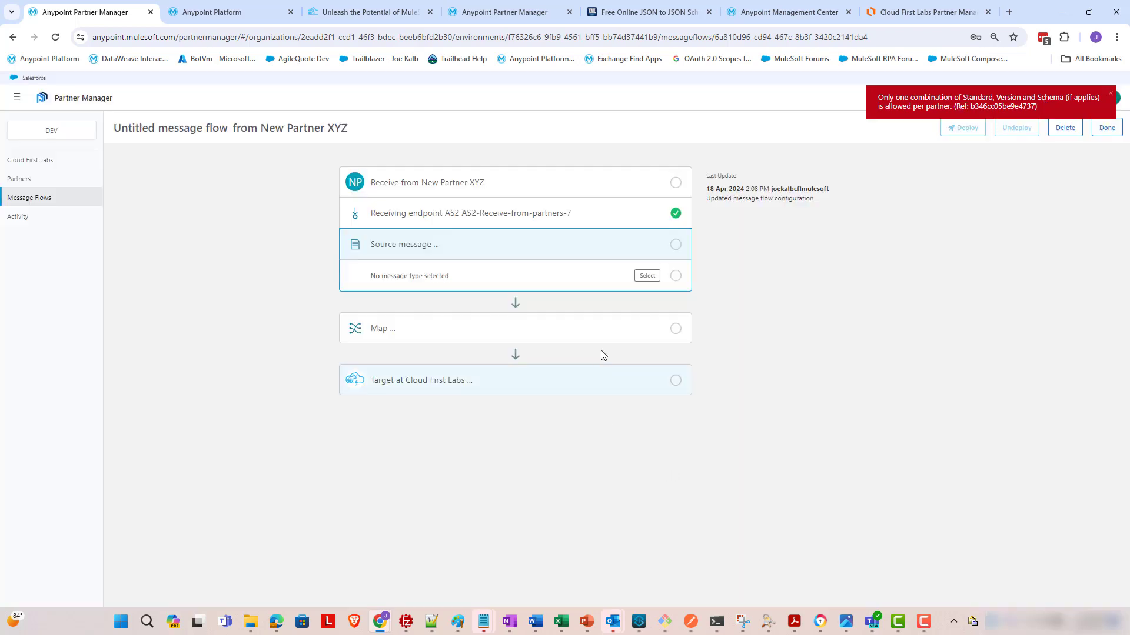
# - Set the source message to the existing X12-4010-850 type and expand Receiving endpoint
pyautogui.click(645, 276)
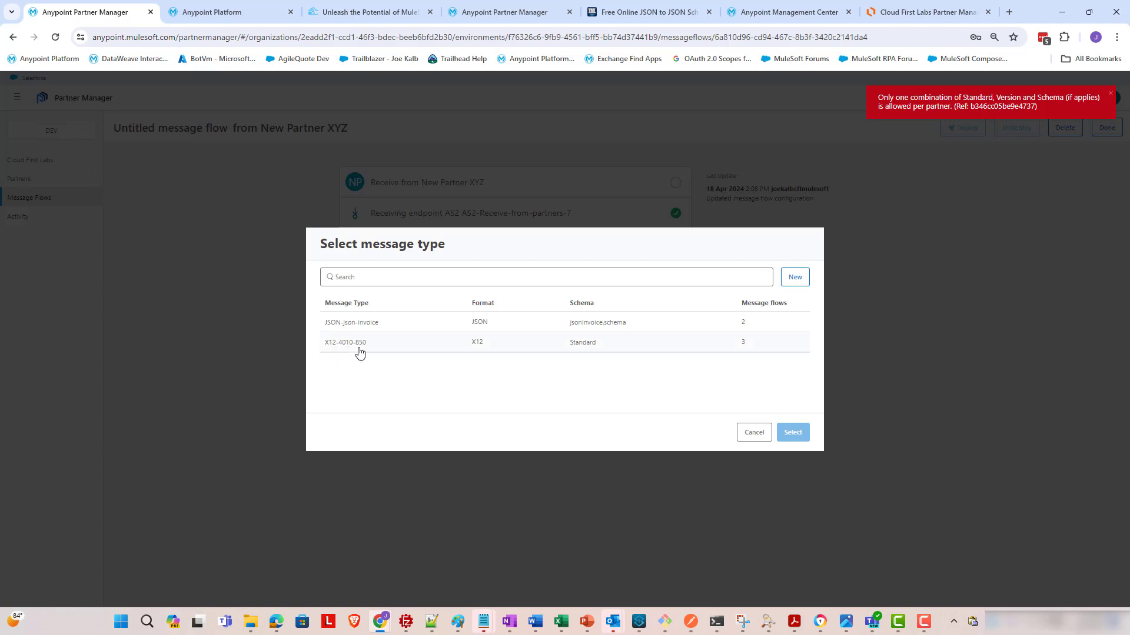
pyautogui.click(478, 348)
pyautogui.click(793, 433)
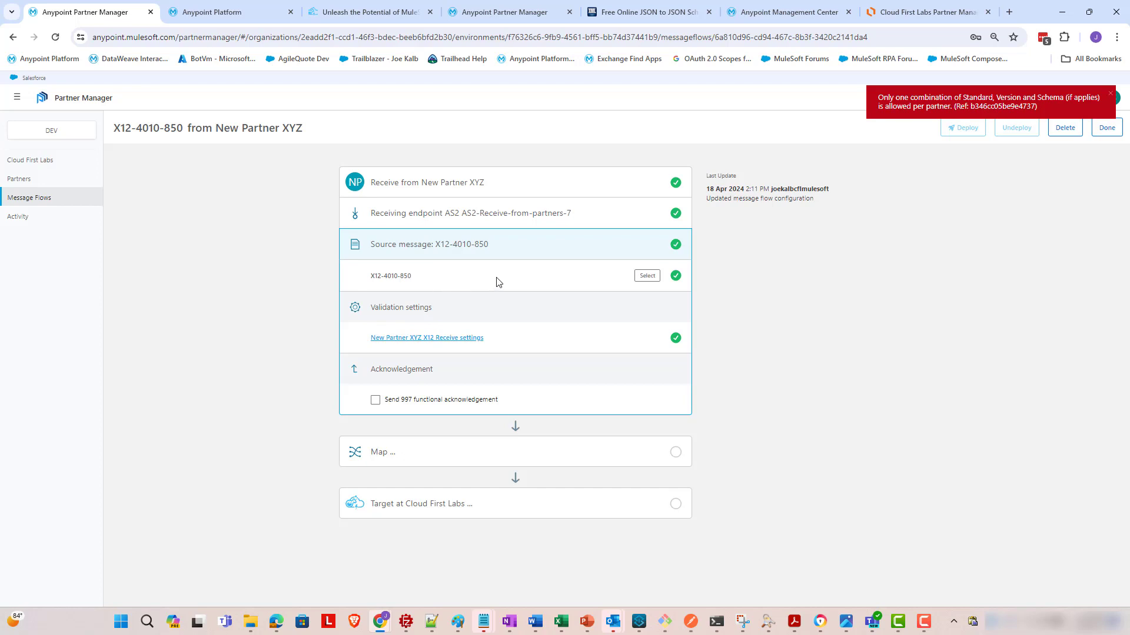
pyautogui.click(565, 219)
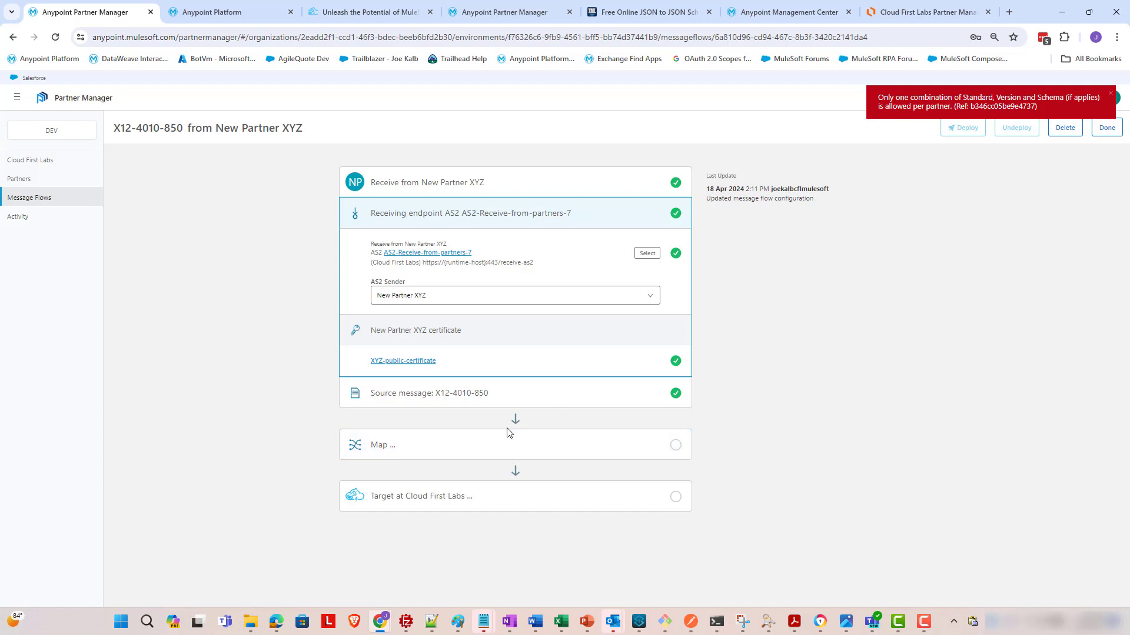
# - Enable Send 997 functional acknowledgement and bring up the acknowledgement endpoint picker
pyautogui.click(457, 404)
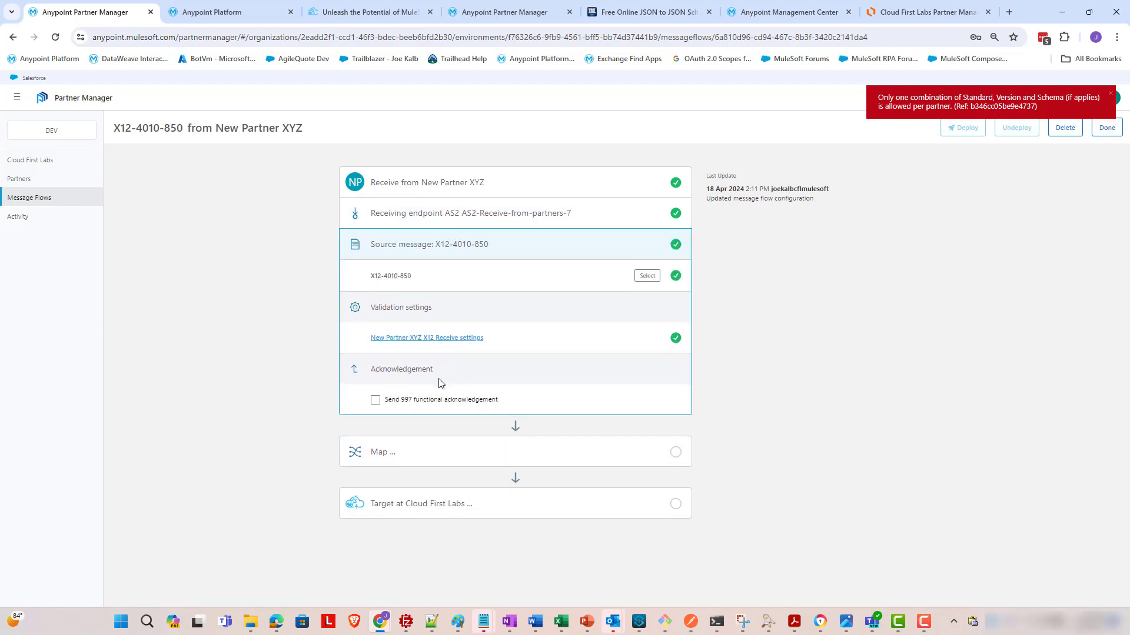
pyautogui.click(375, 400)
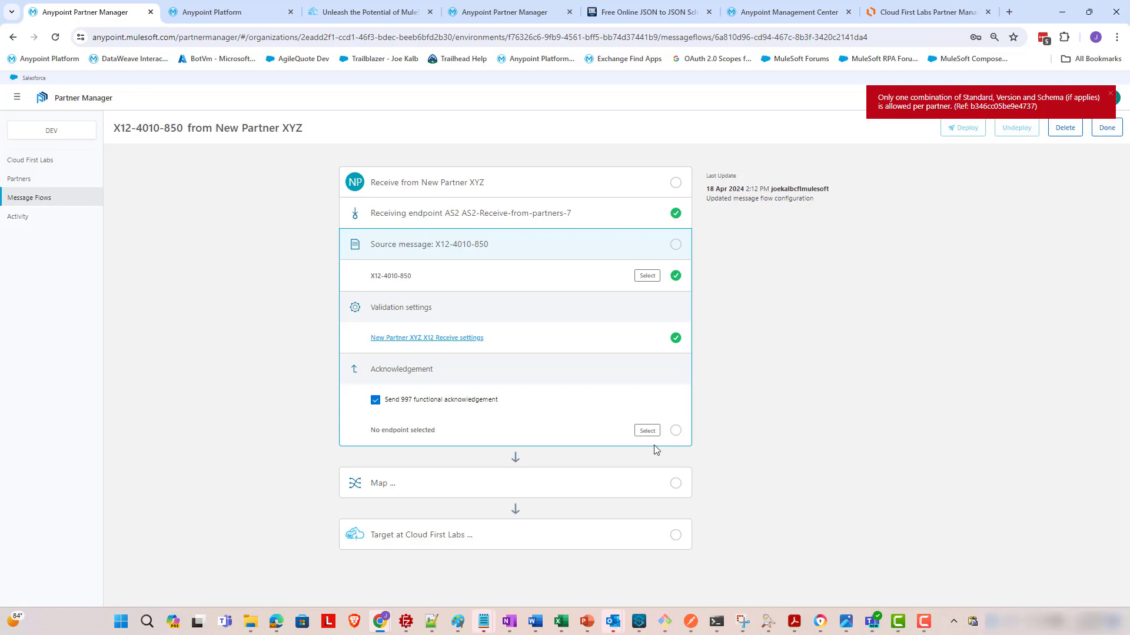
pyautogui.click(648, 431)
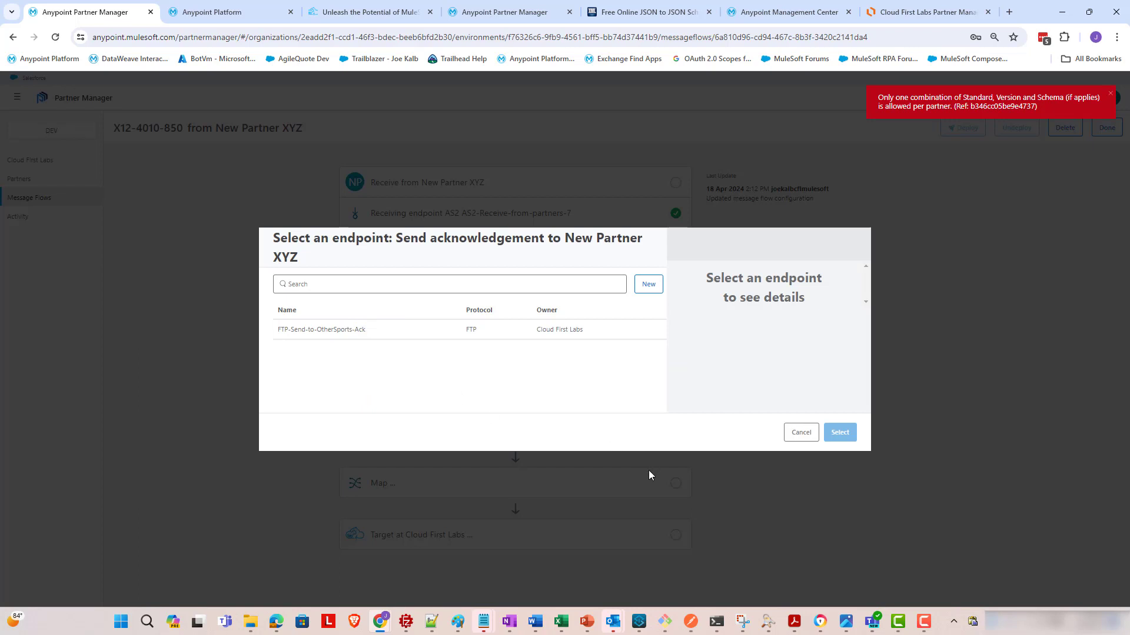
# - Close the endpoint picker, untick the 997 acknowledgement, dismiss the error, and switch to Lucidchart
pyautogui.click(795, 439)
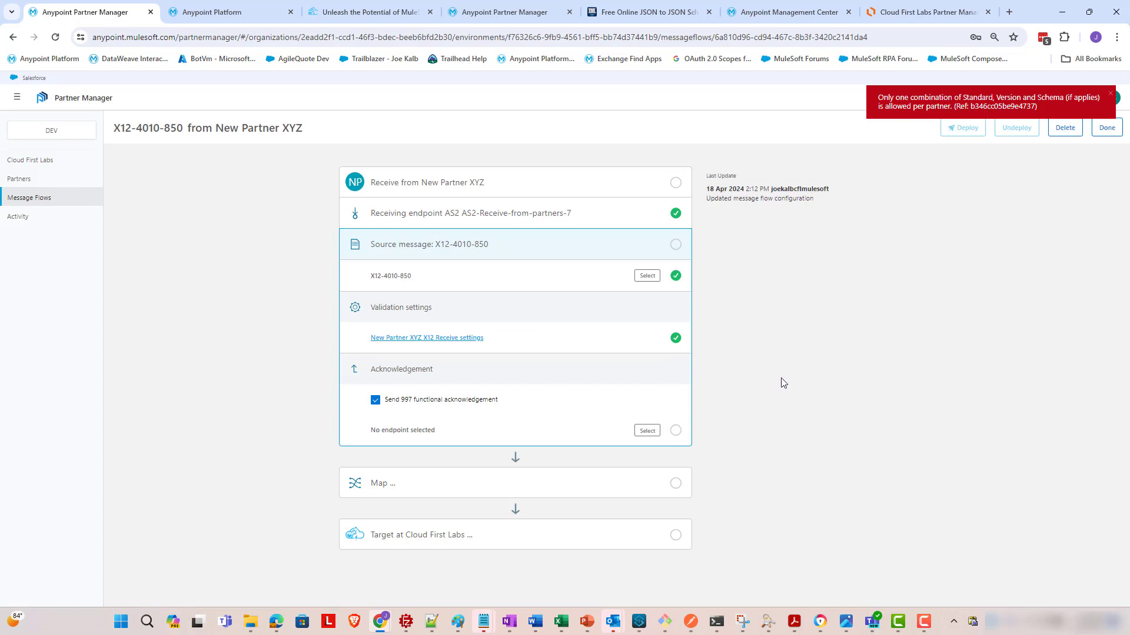
pyautogui.click(406, 401)
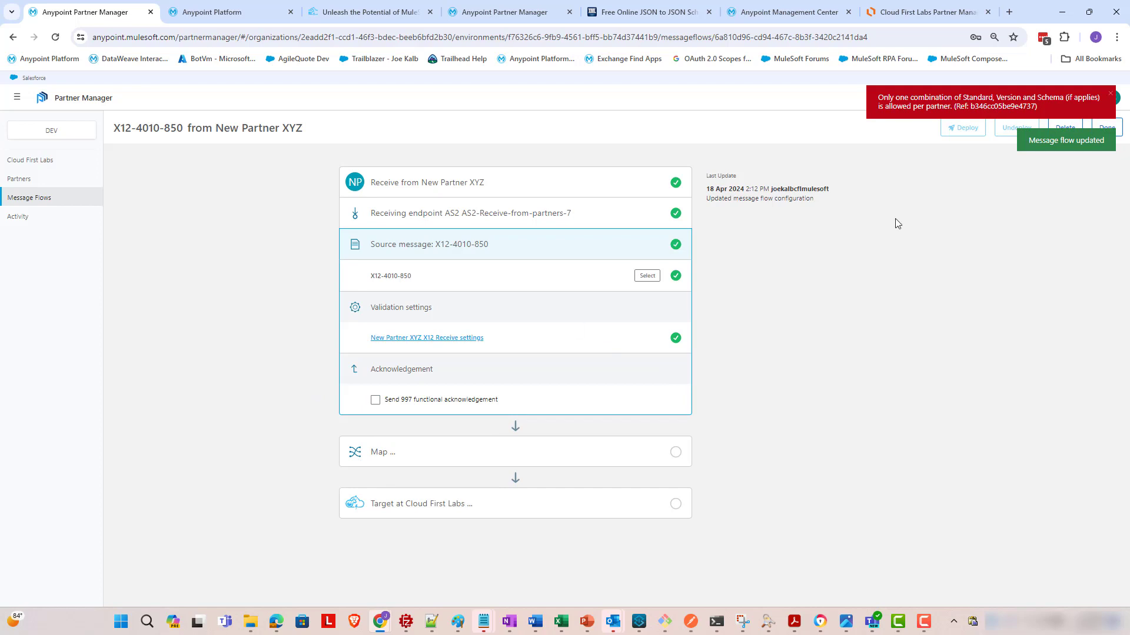
pyautogui.click(1111, 97)
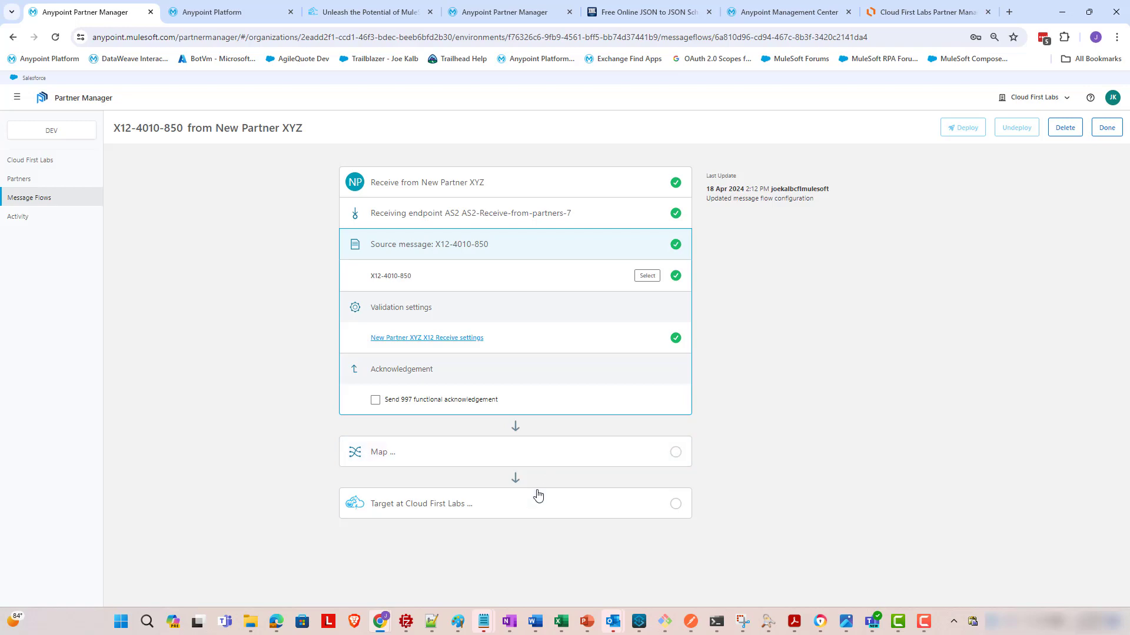
pyautogui.click(924, 12)
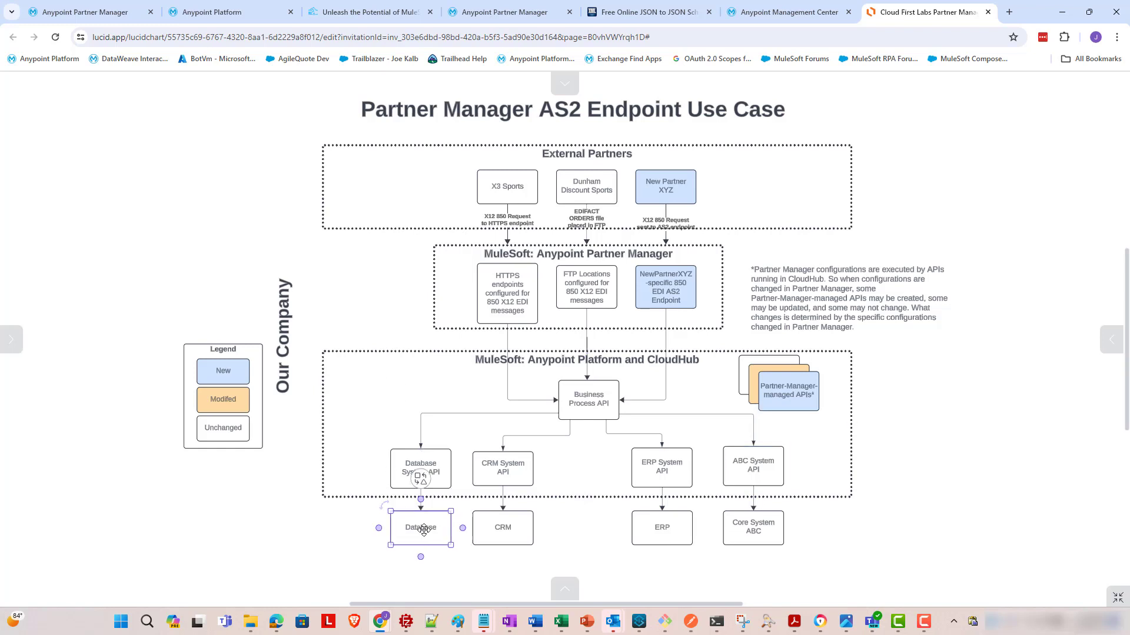
# - Point out the ERP, Core System ABC and Business Process API boxes, then return to Partner Manager
pyautogui.click(662, 528)
pyautogui.click(756, 533)
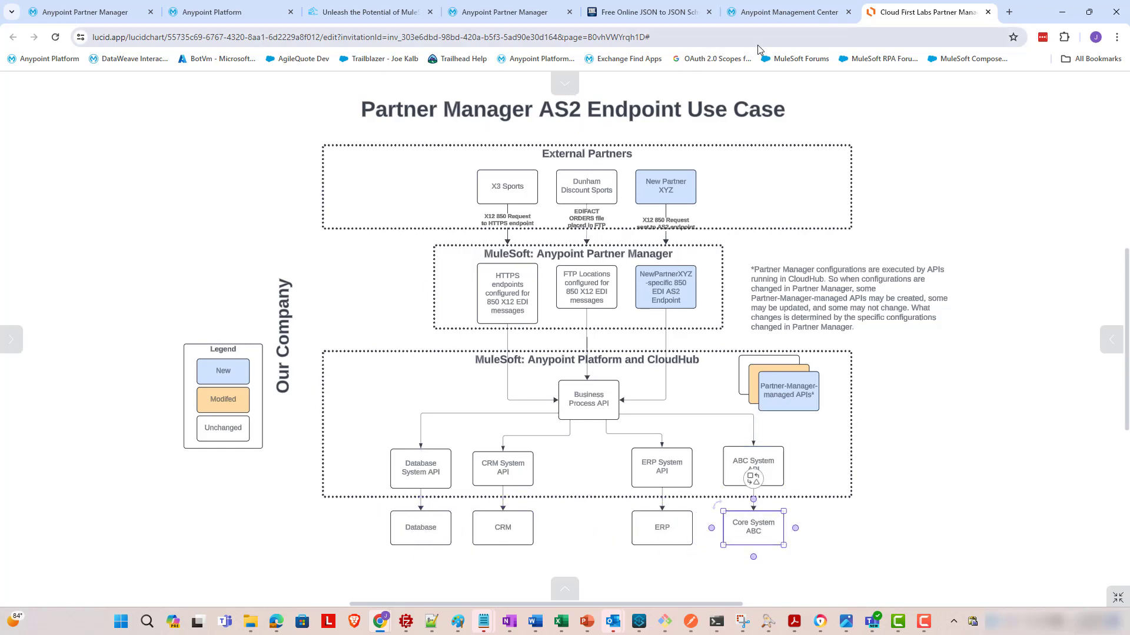
pyautogui.click(591, 405)
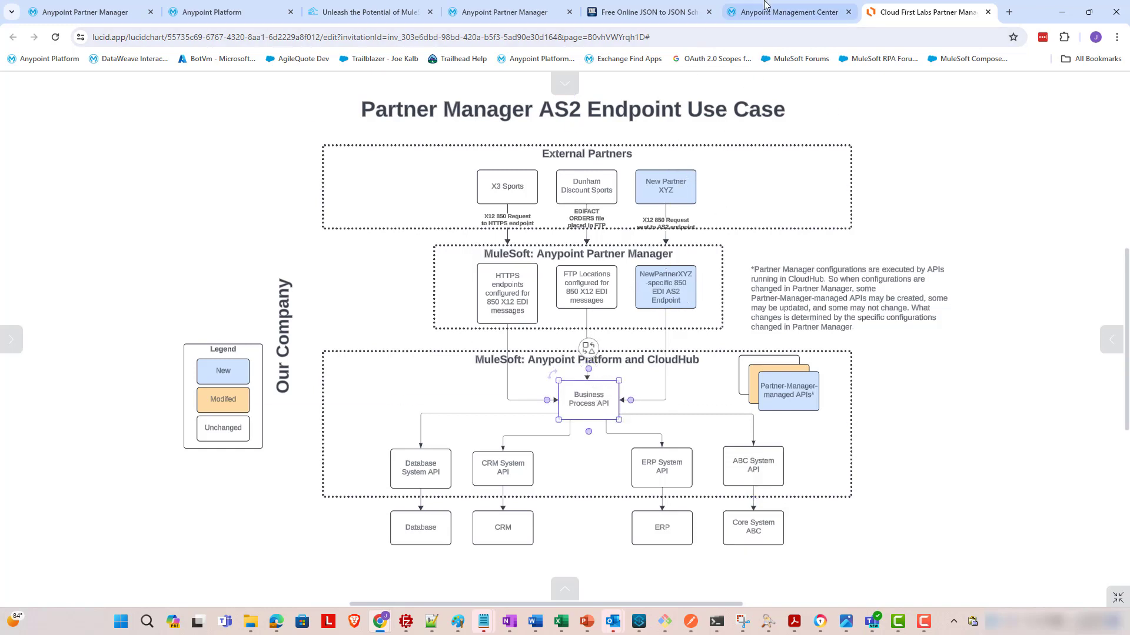
pyautogui.click(82, 12)
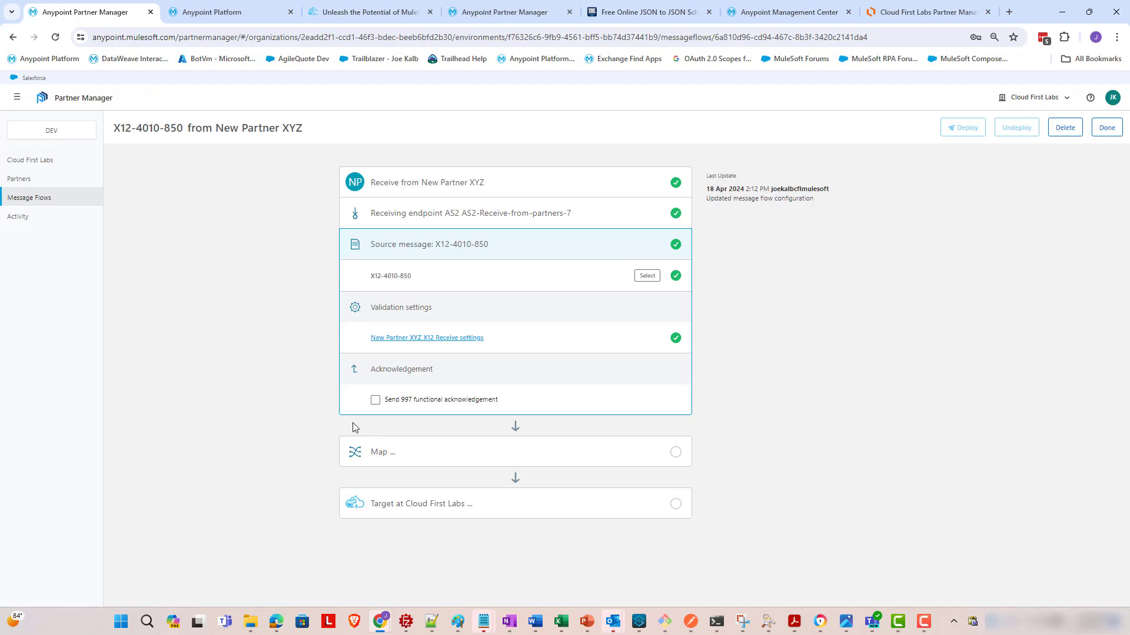
# - Expand the Map step, start then cancel a mapping file import, and switch to Anypoint Exchange
pyautogui.click(622, 462)
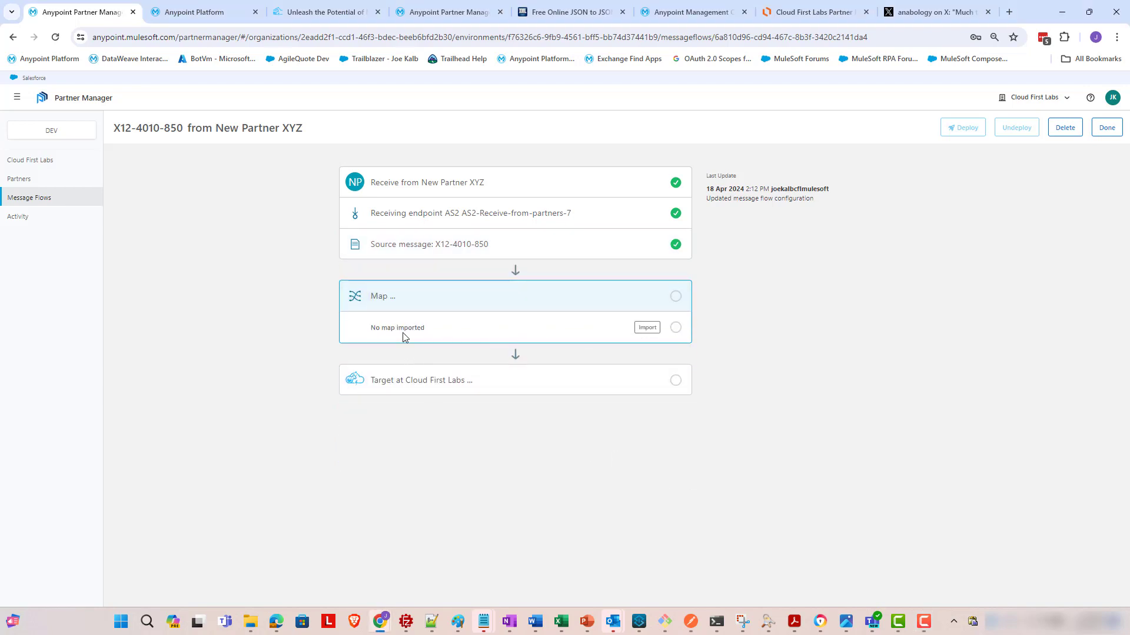
pyautogui.click(649, 332)
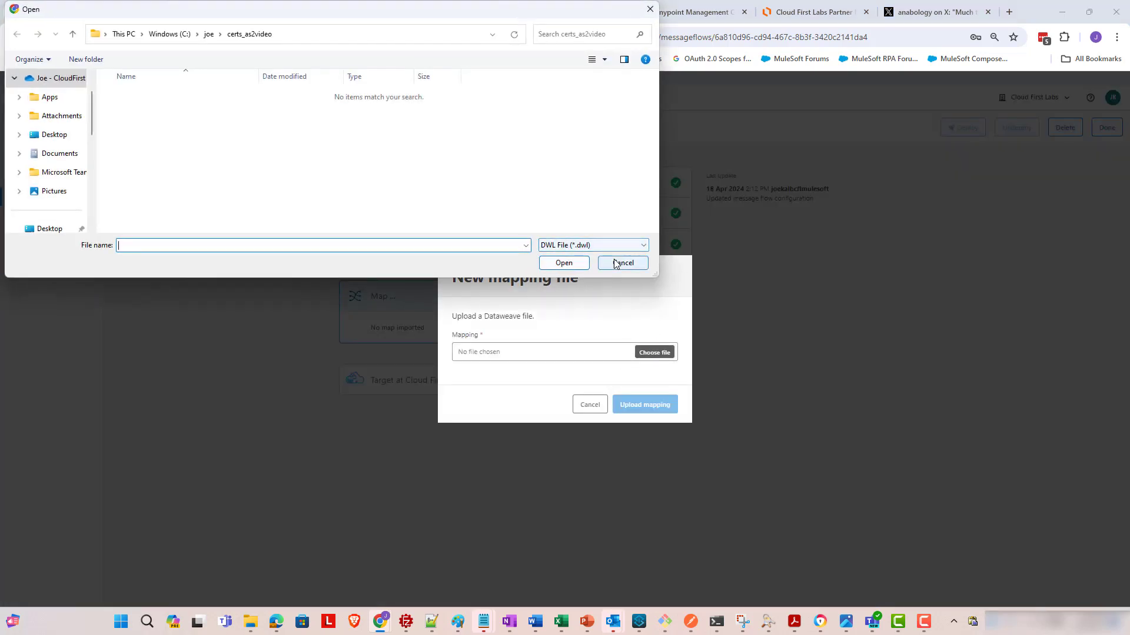
pyautogui.click(616, 263)
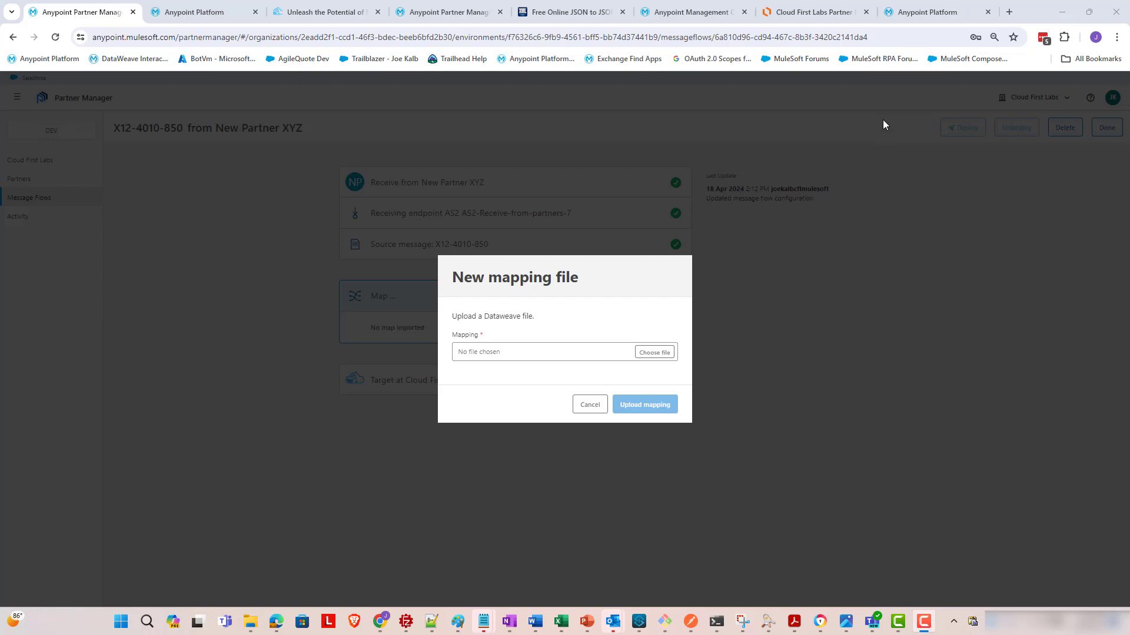
pyautogui.moveTo(937, 18)
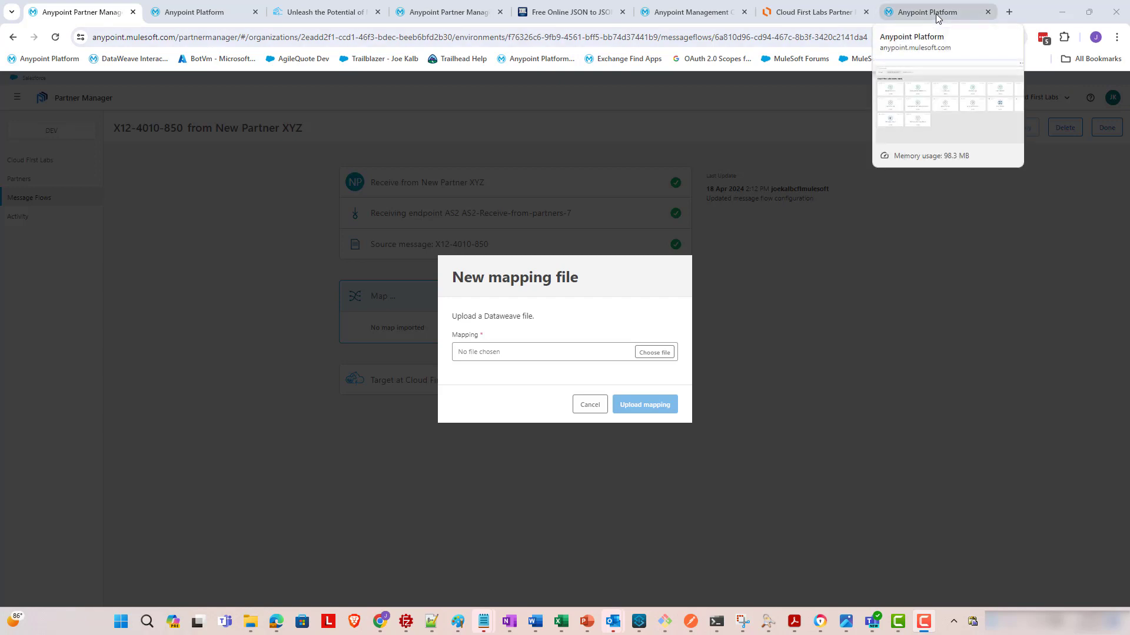
pyautogui.click(938, 18)
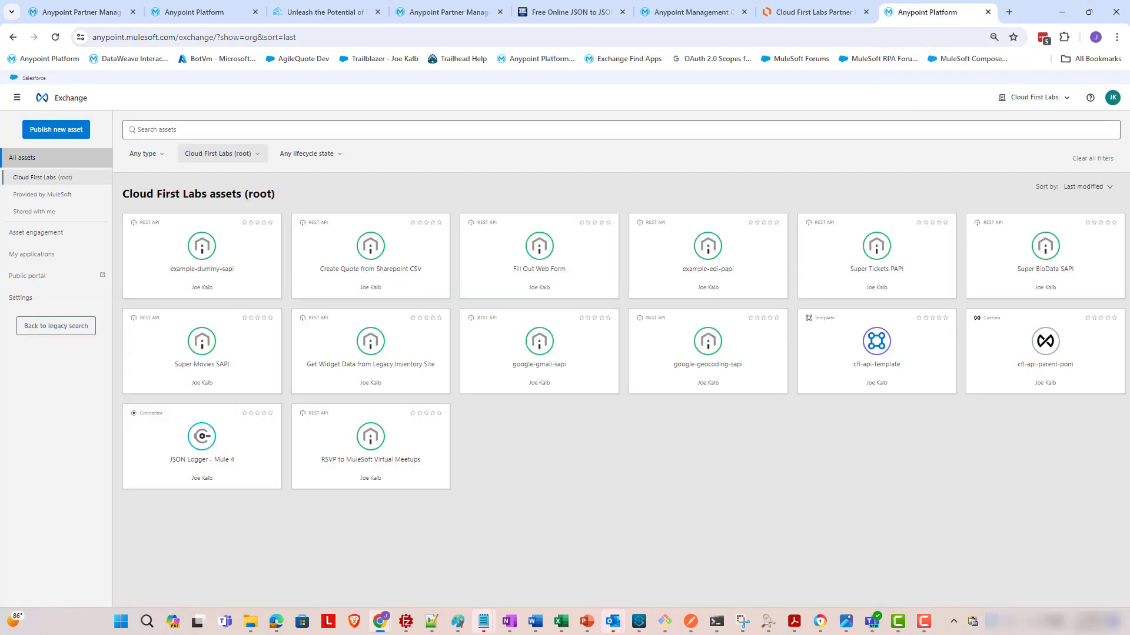
# - Add 'Provided by MuleSoft' to the asset organization filter and apply it
pyautogui.click(197, 154)
pyautogui.click(196, 264)
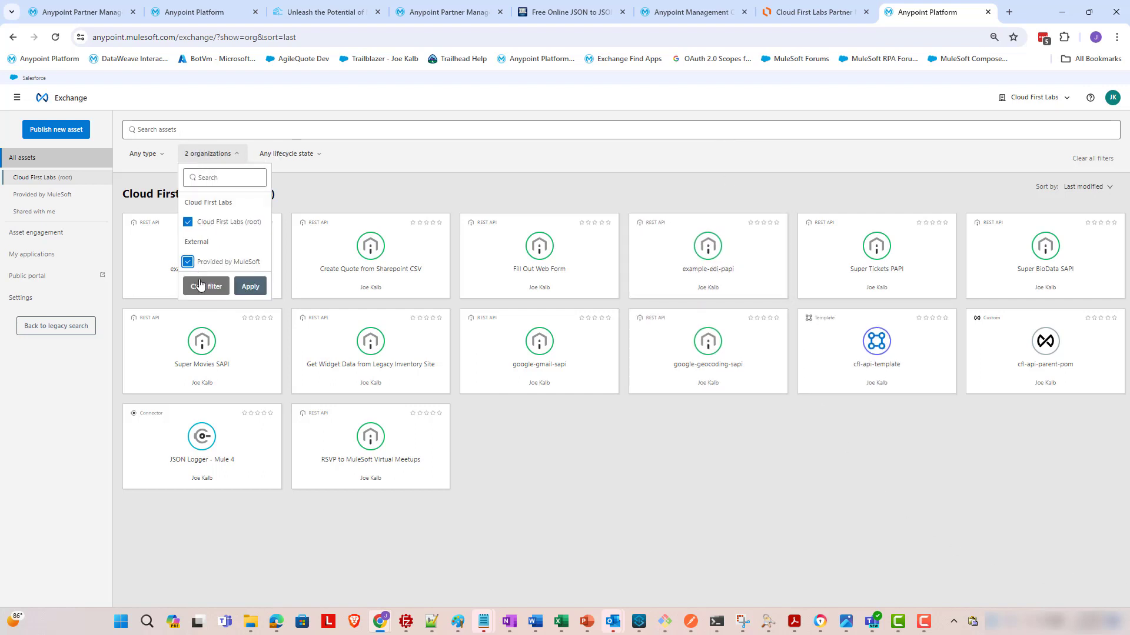
pyautogui.click(250, 287)
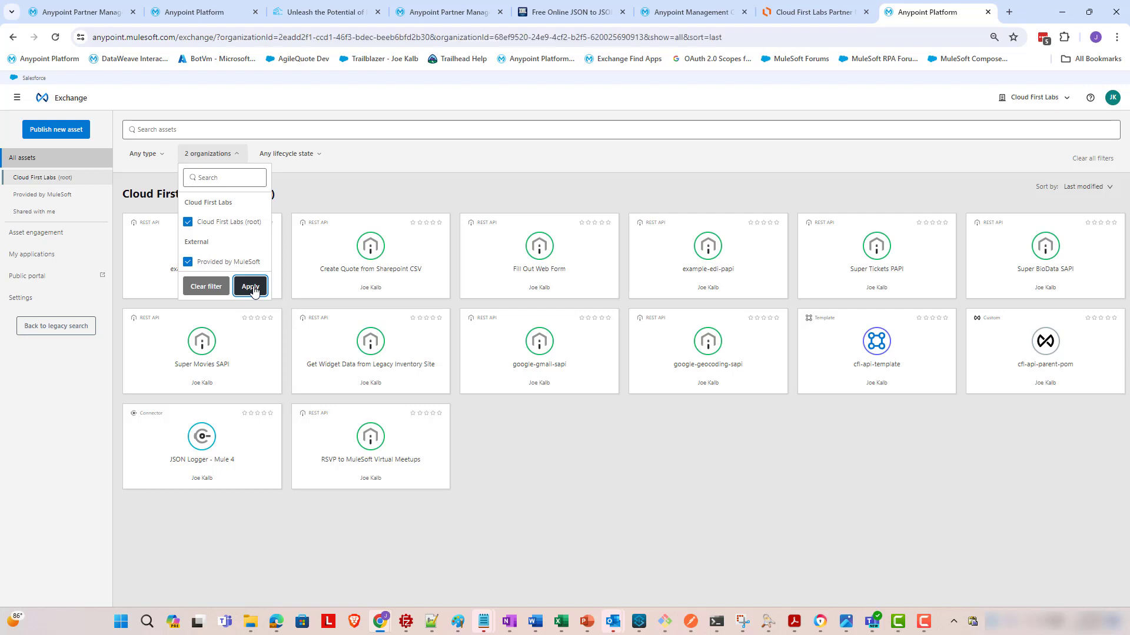
# - Search 'transform inbound EDI X12 850' and open the X12 850 to Purchase Order JSON example
pyautogui.click(176, 129)
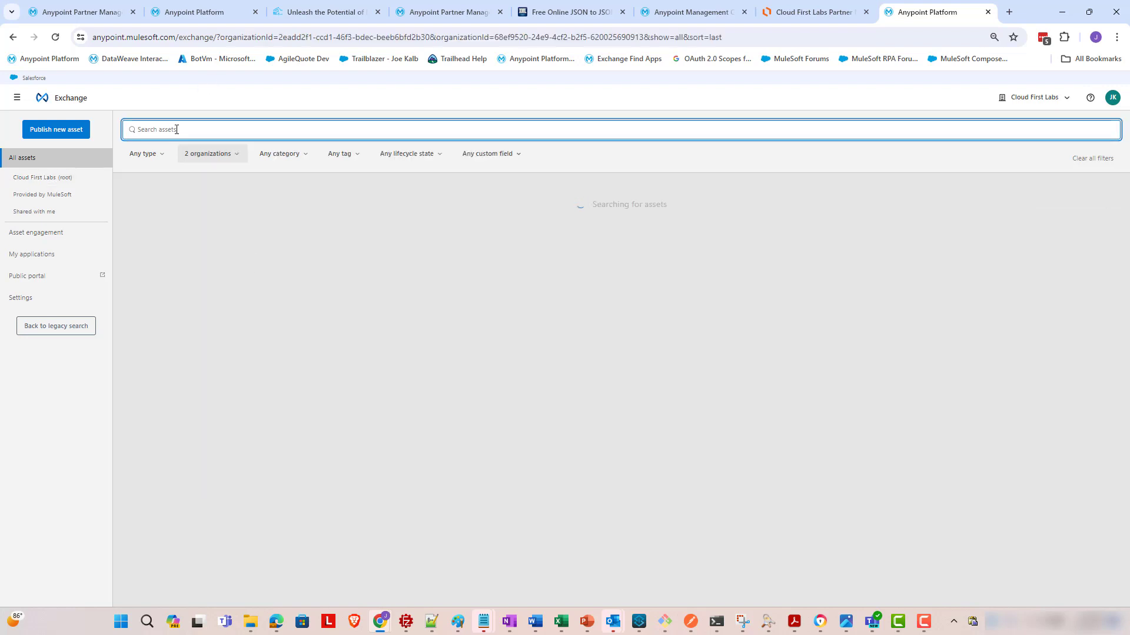
pyautogui.write('tra')
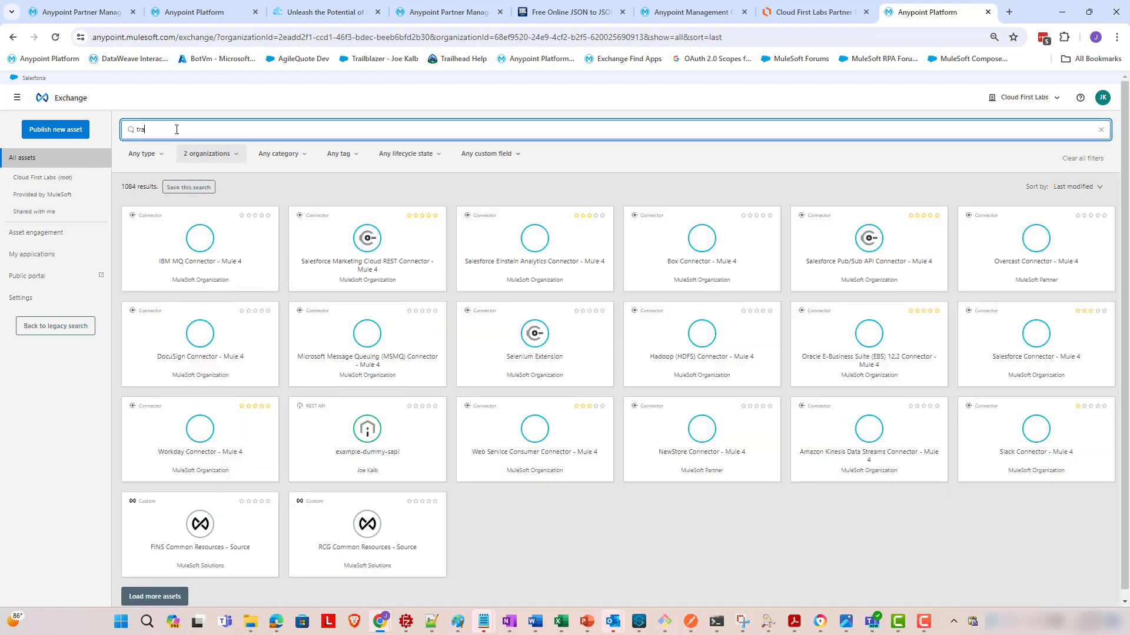
pyautogui.write('nsform inbound ED')
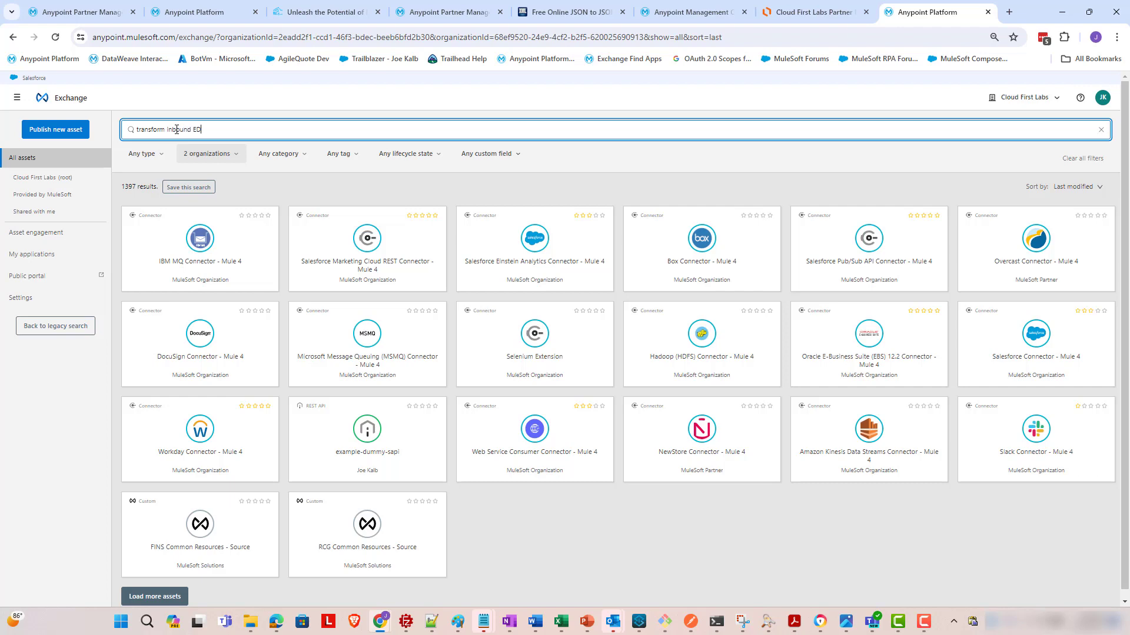
pyautogui.write('I X12 850')
pyautogui.press('Return')
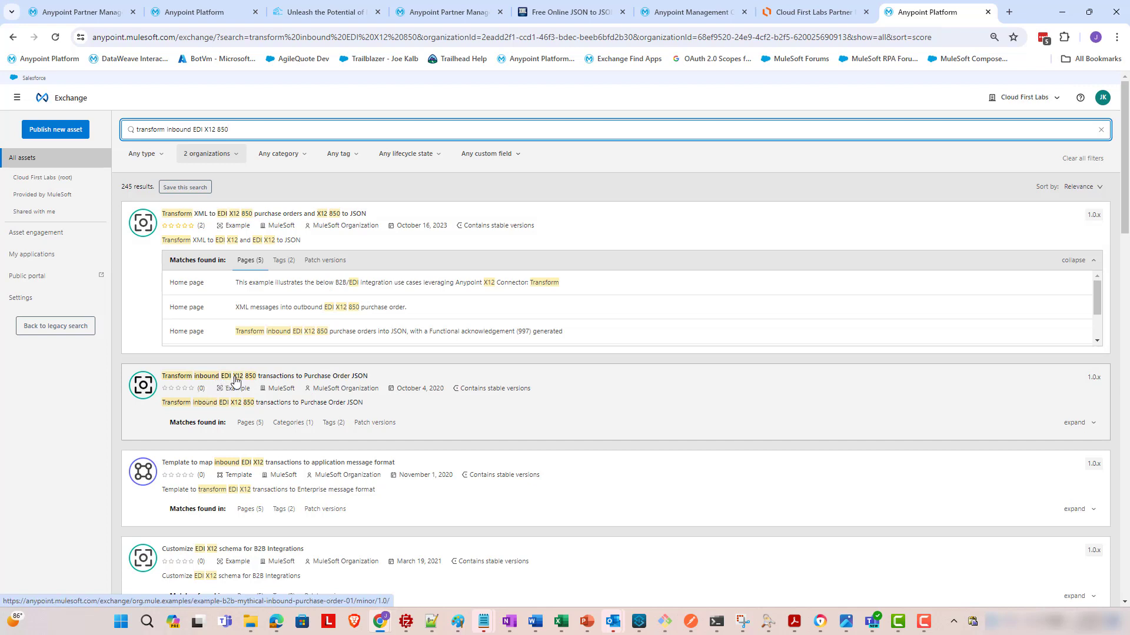
pyautogui.click(313, 381)
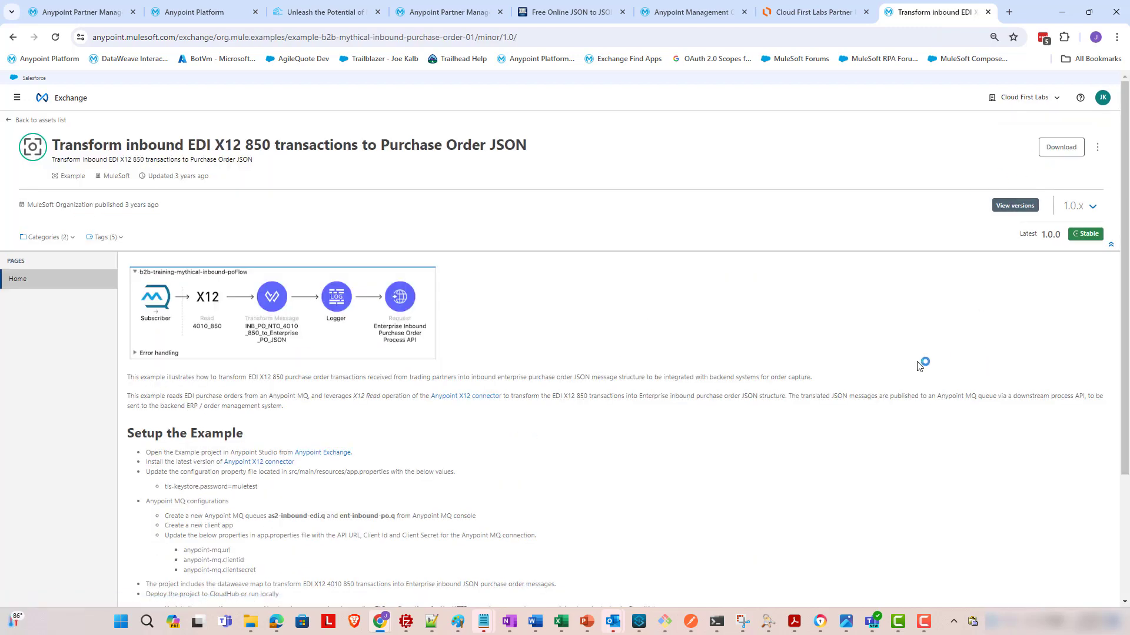
pyautogui.click(639, 622)
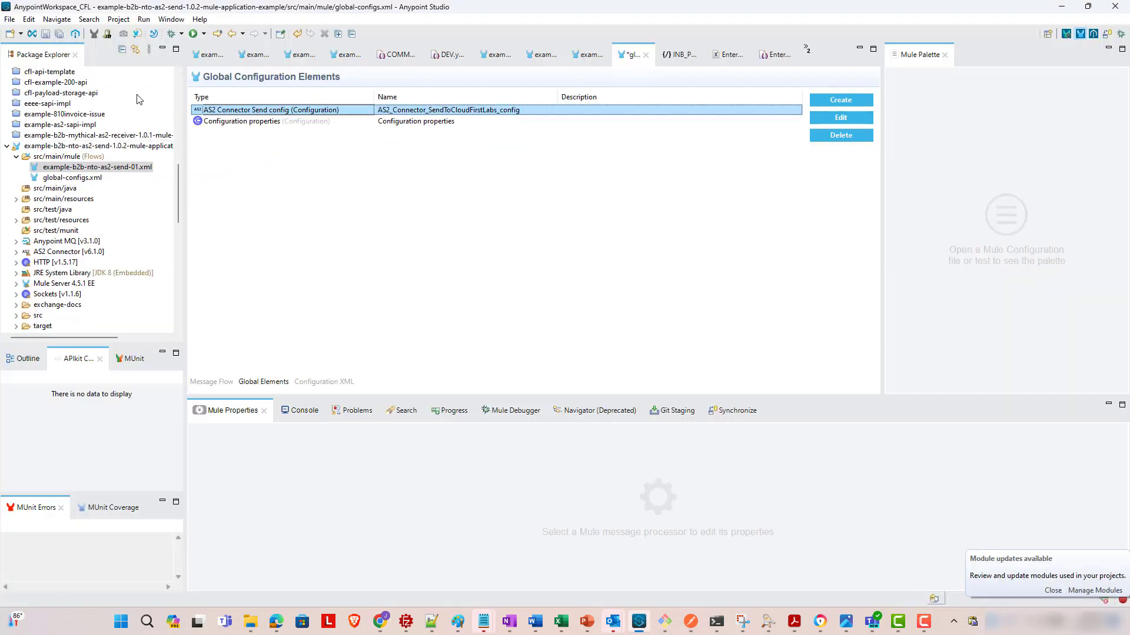
# - Collapse the AS2 send project and open b2b-demo-x12-receive.xml from b2b-demo-x12-transform's src/main/mule
pyautogui.click(7, 146)
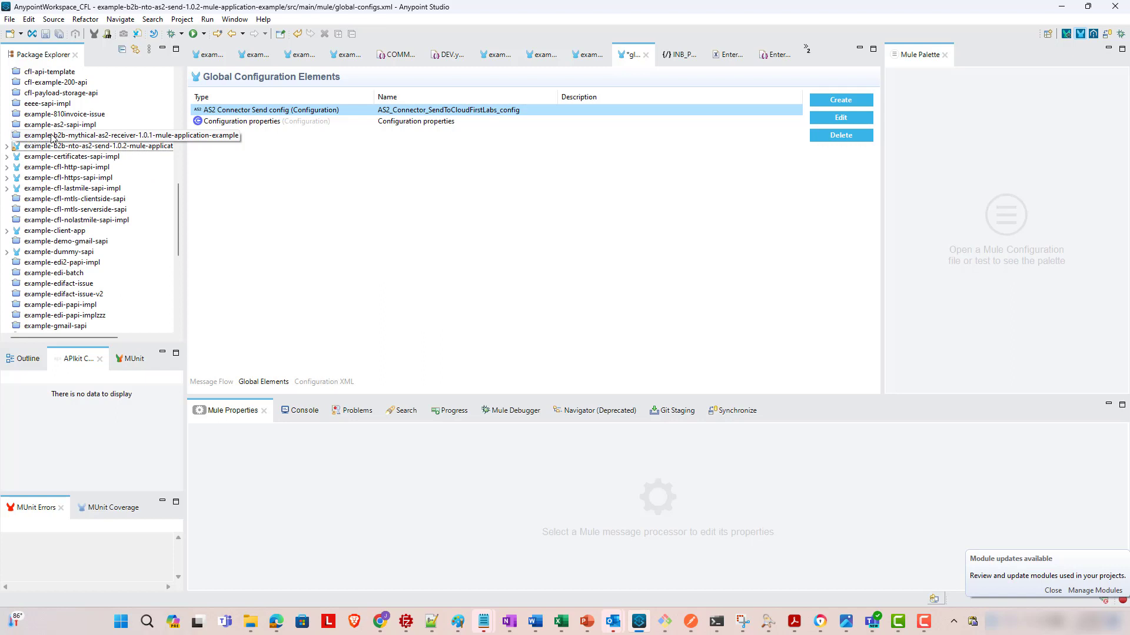
pyautogui.scroll(10, 71, 140)
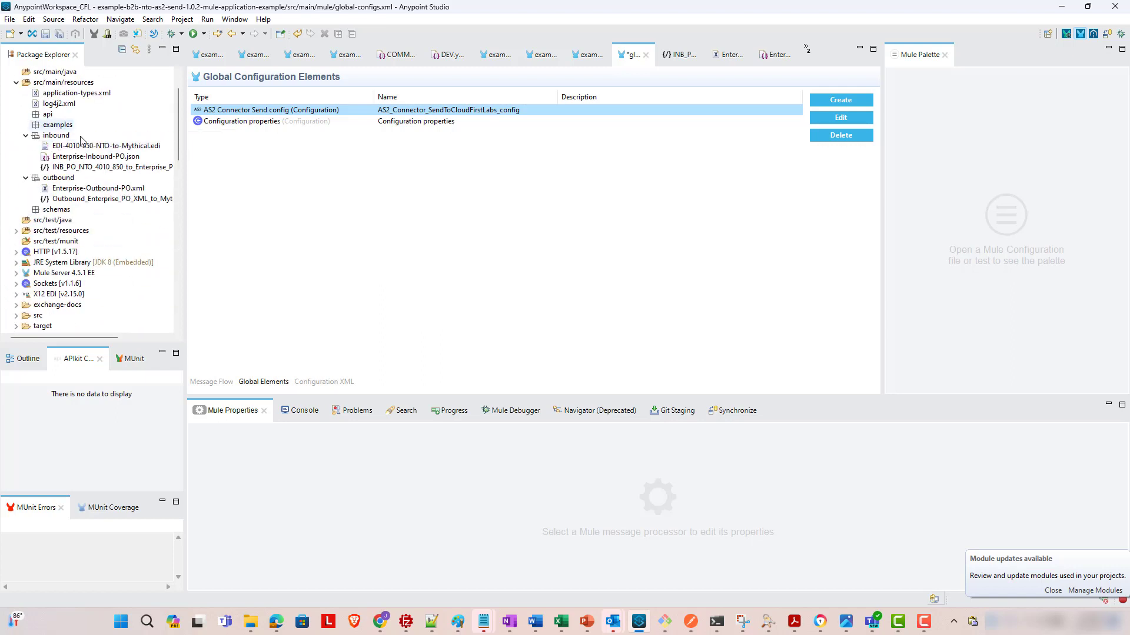
pyautogui.click(53, 93)
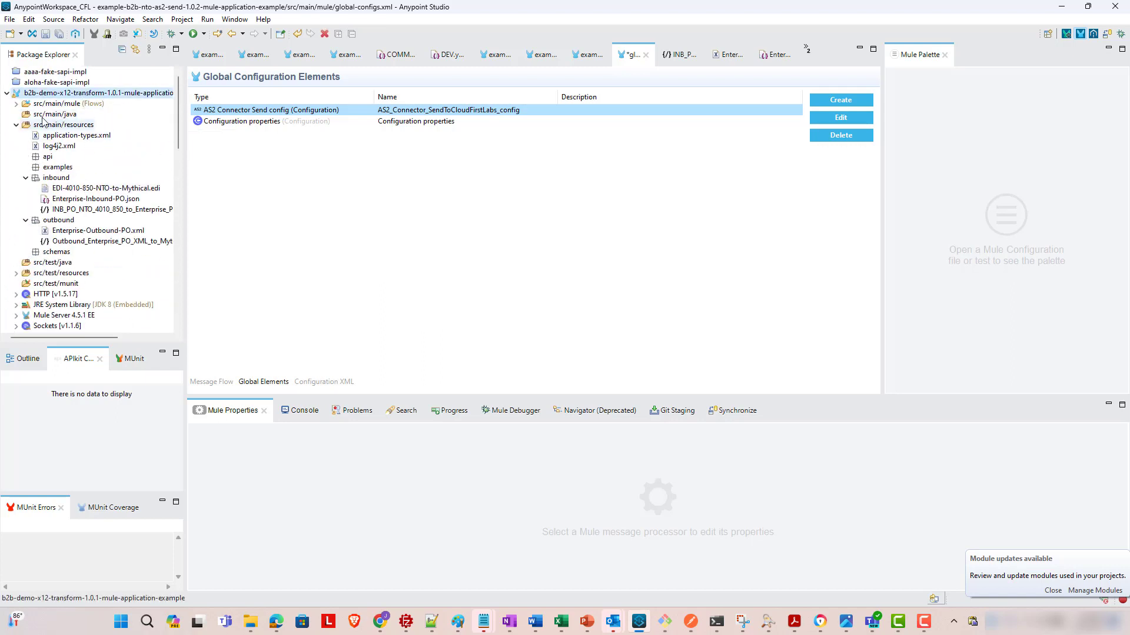
pyautogui.click(16, 103)
pyautogui.doubleClick(86, 115)
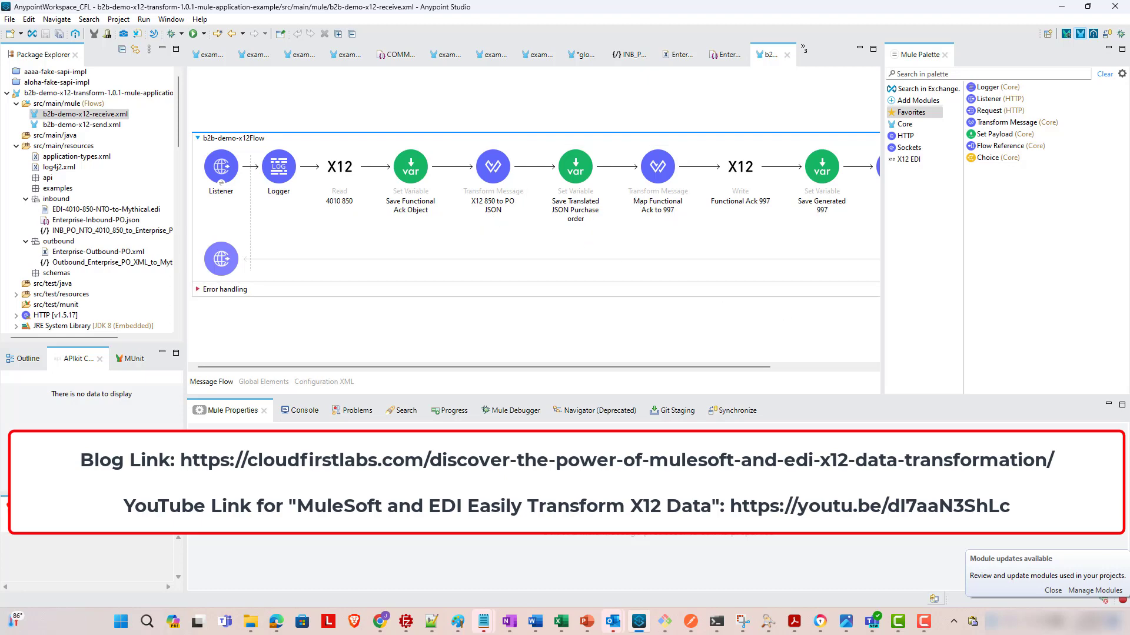
pyautogui.click(431, 621)
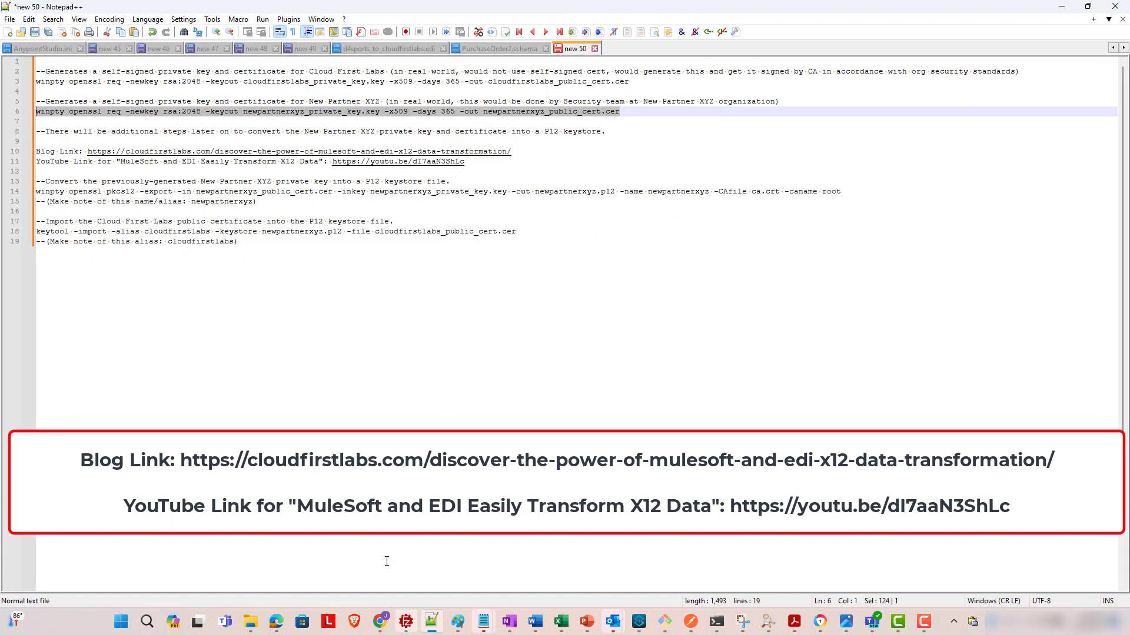
pyautogui.click(545, 156)
pyautogui.click(535, 165)
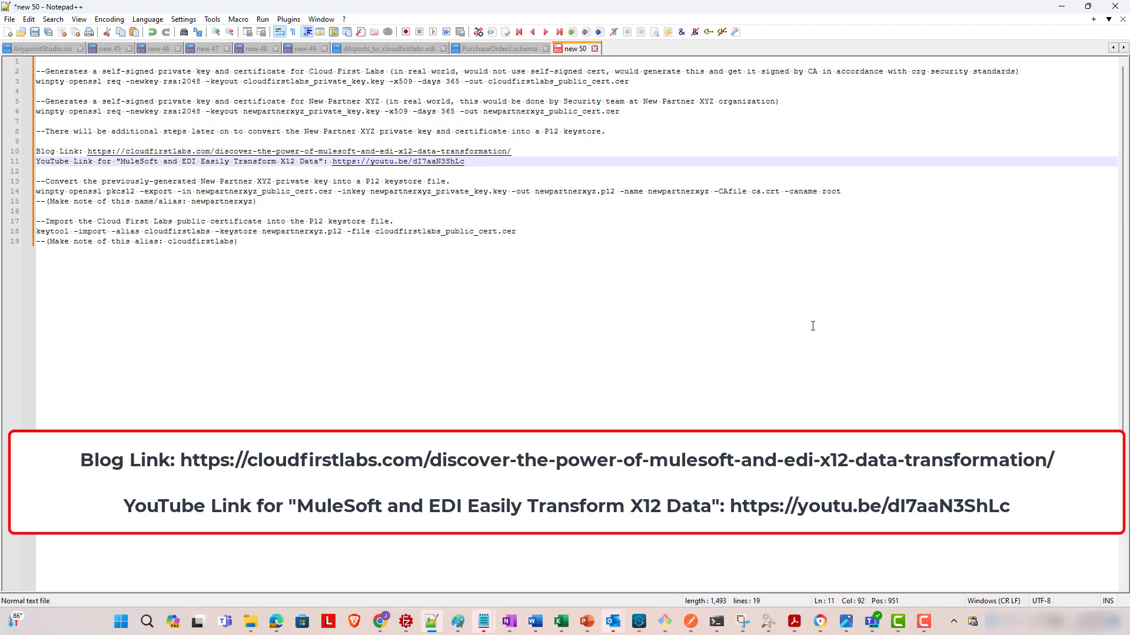
pyautogui.click(639, 622)
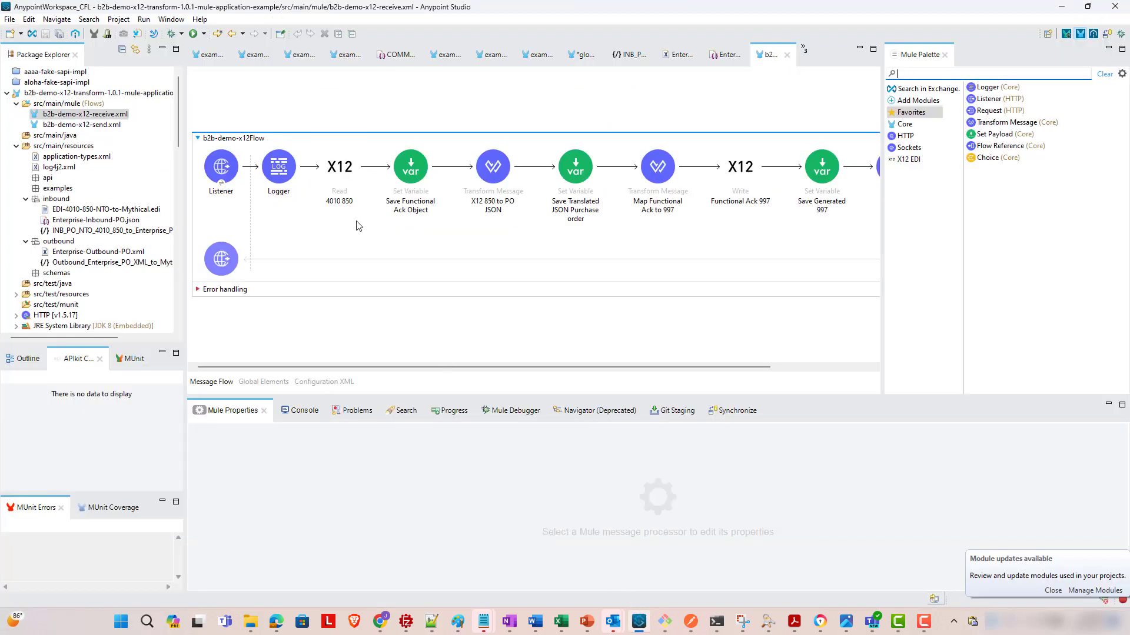
# - Inspect the X12 Read 4010 850 and PO JSON transform steps, then open the INB_PO_NTO_4010_850_to_Enterprise_PO_JSON.dwl mapping
pyautogui.doubleClick(131, 231)
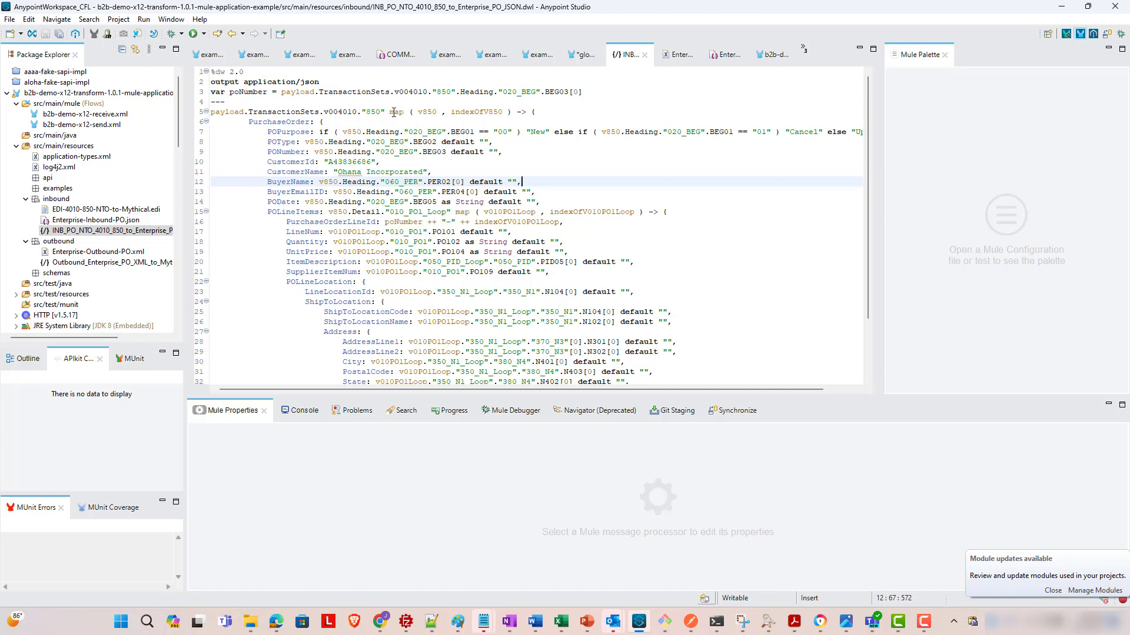
pyautogui.moveTo(396, 108)
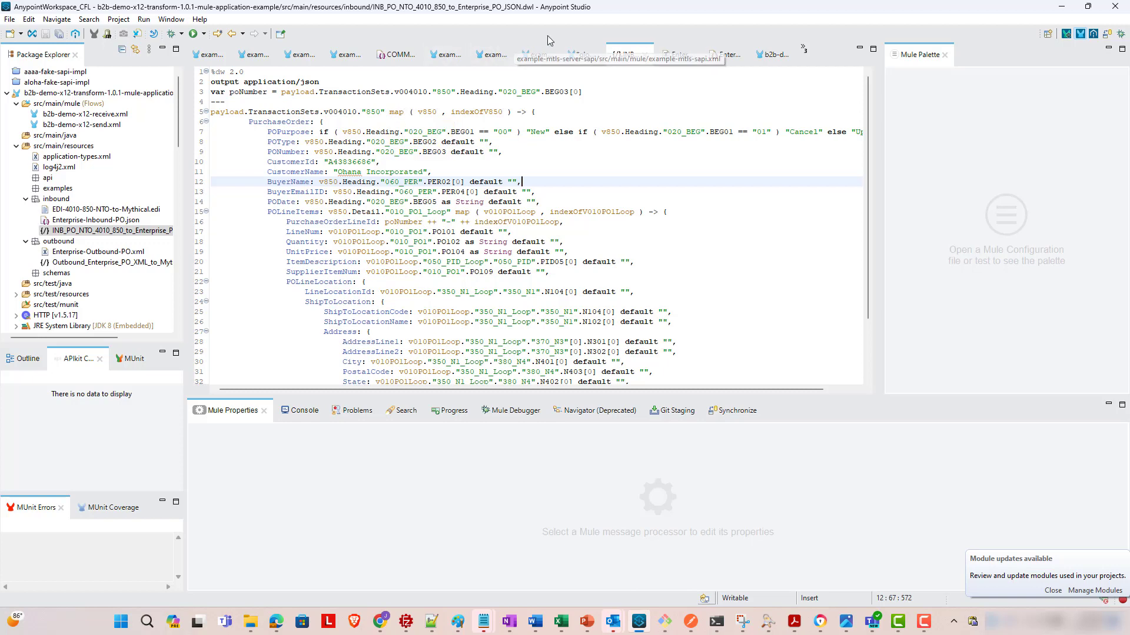
pyautogui.doubleClick(86, 113)
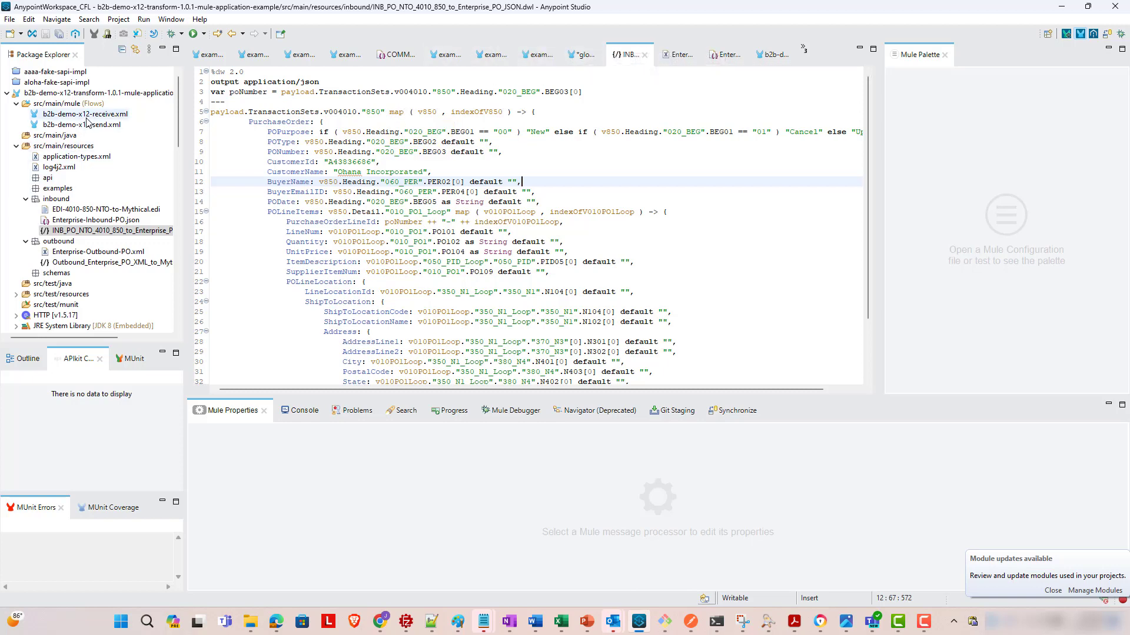
pyautogui.click(353, 191)
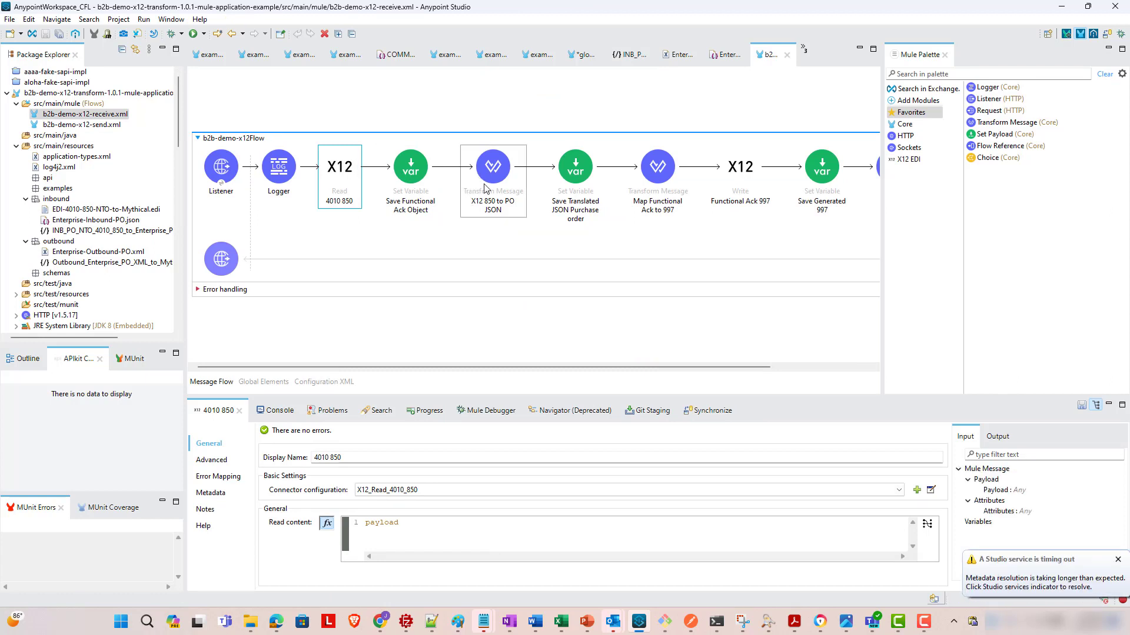
pyautogui.click(473, 215)
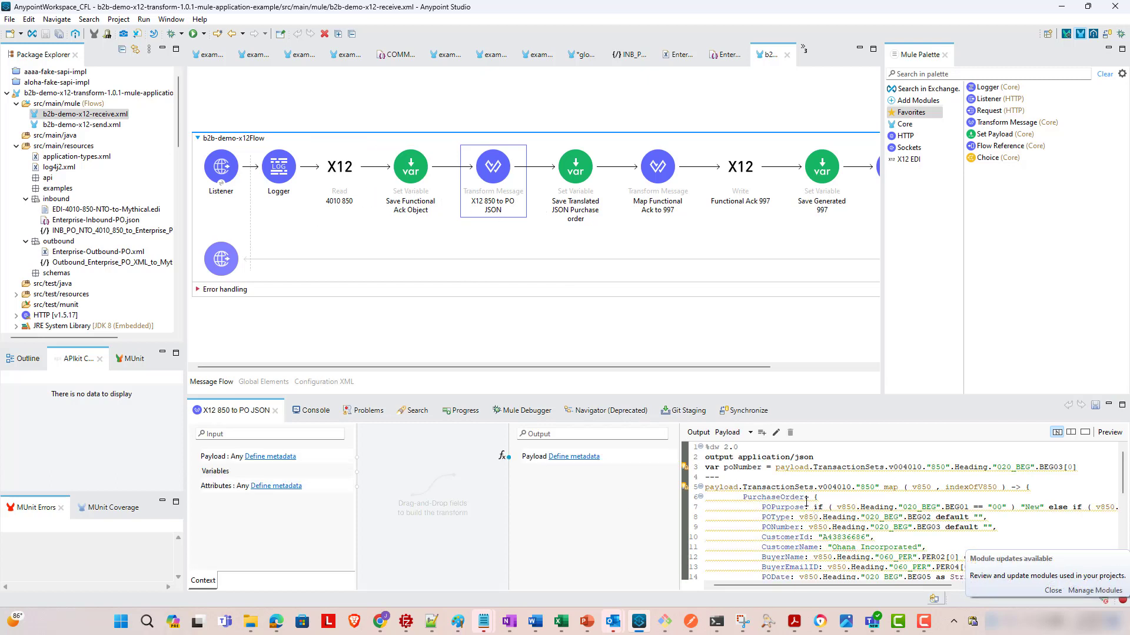
pyautogui.doubleClick(112, 230)
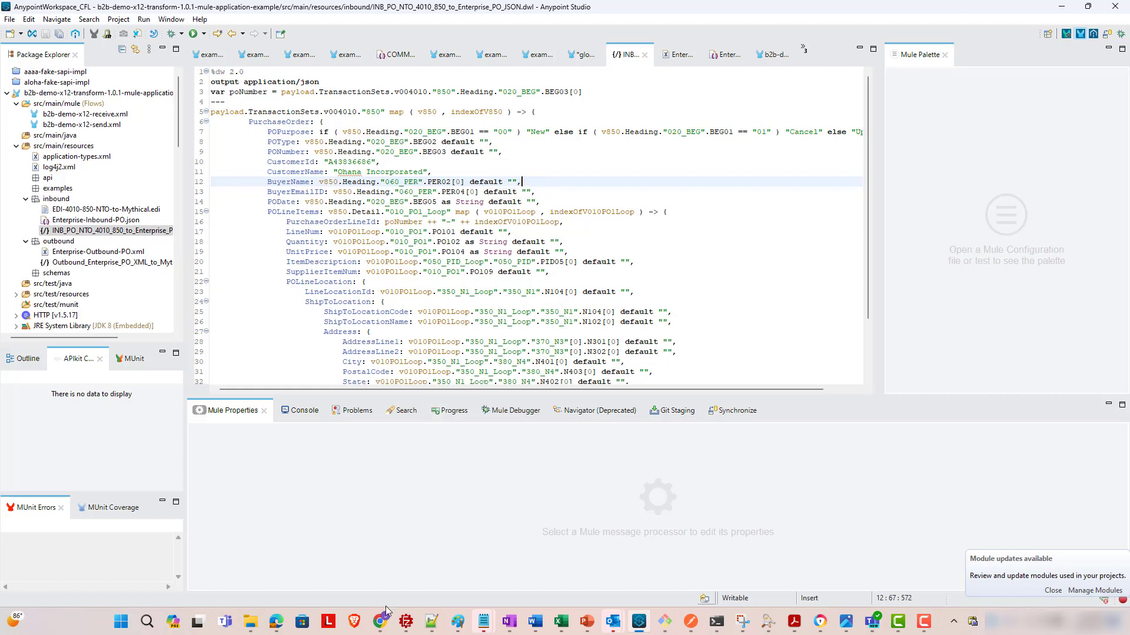
# - Upload INB_PO_4010_850_to_JSON_PO.dwl from Downloads as the Map step's mapping file
pyautogui.moveTo(379, 624)
pyautogui.click(372, 592)
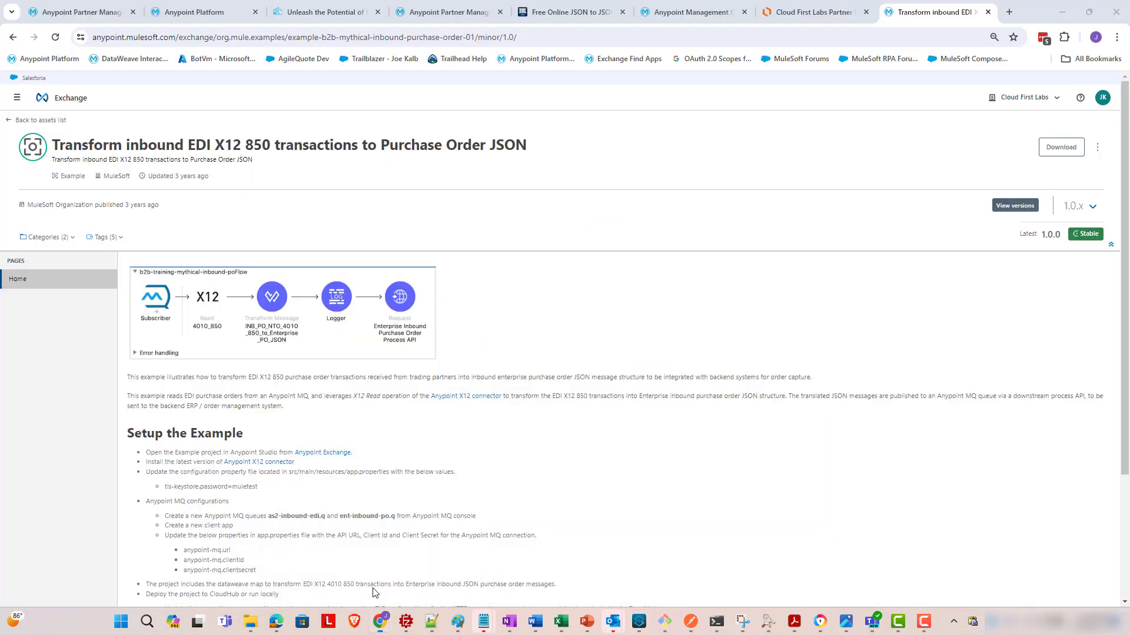
pyautogui.click(98, 7)
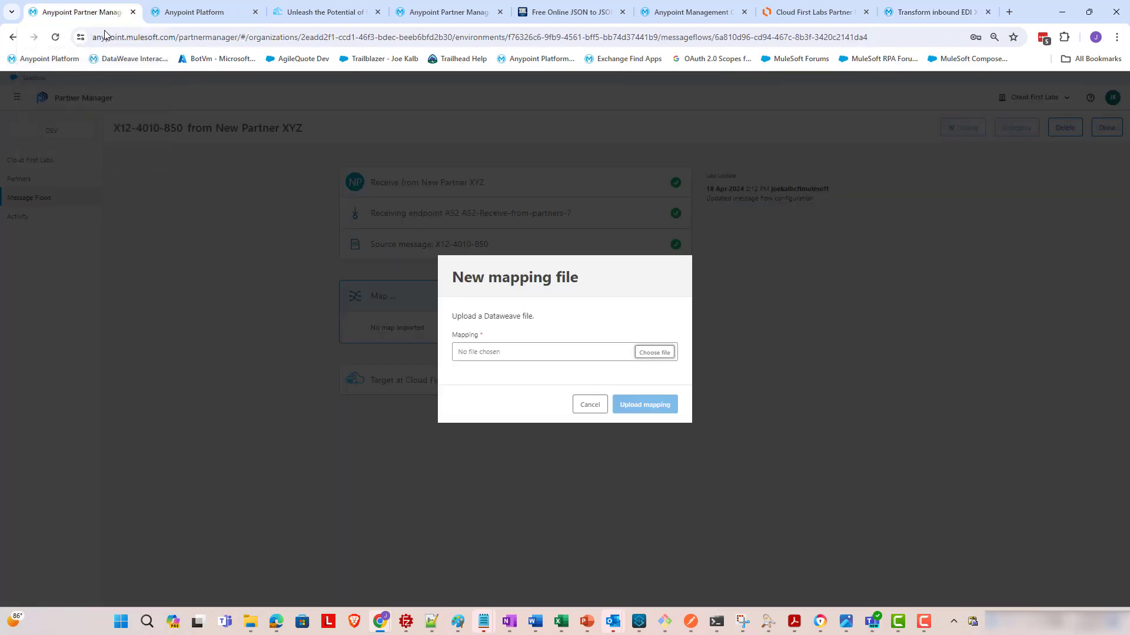
pyautogui.click(643, 353)
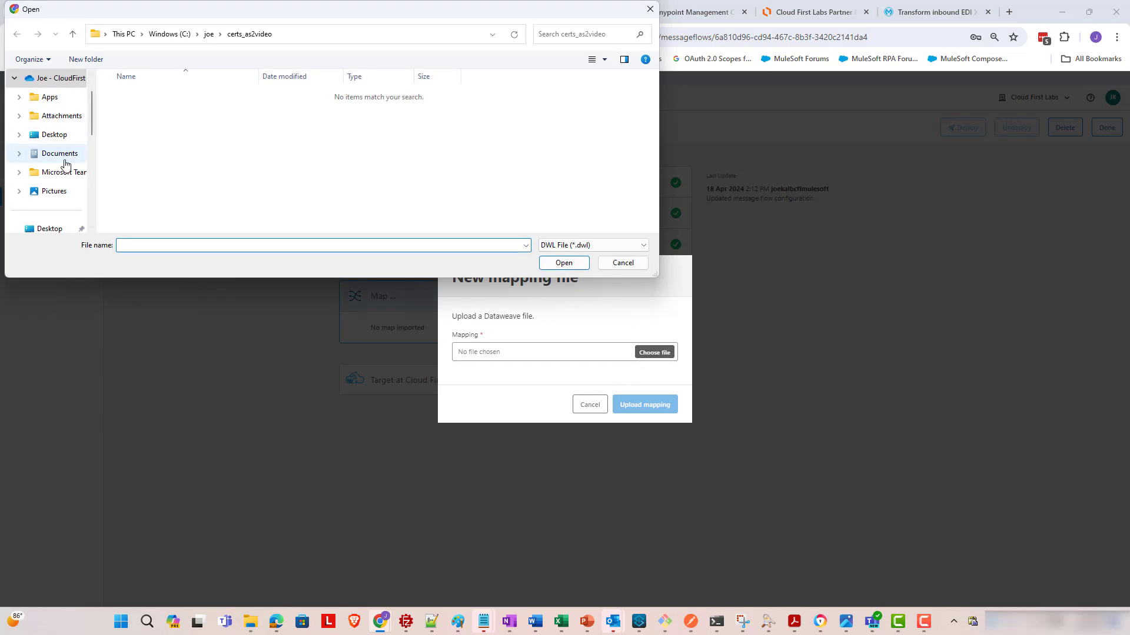
pyautogui.scroll(-1, 65, 164)
pyautogui.click(54, 190)
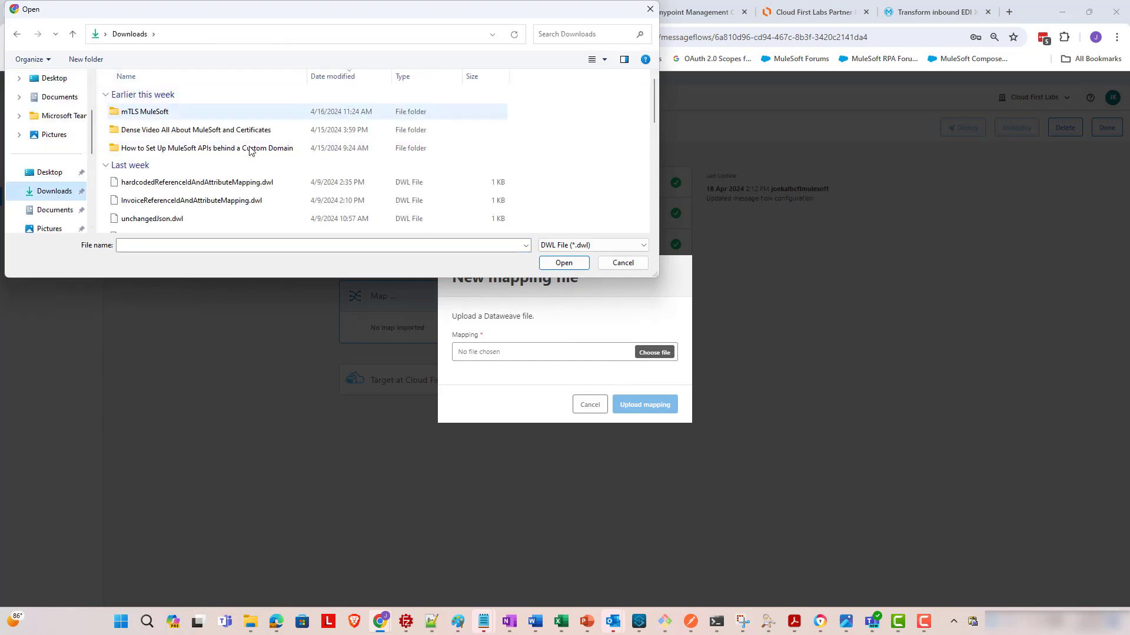
pyautogui.click(232, 186)
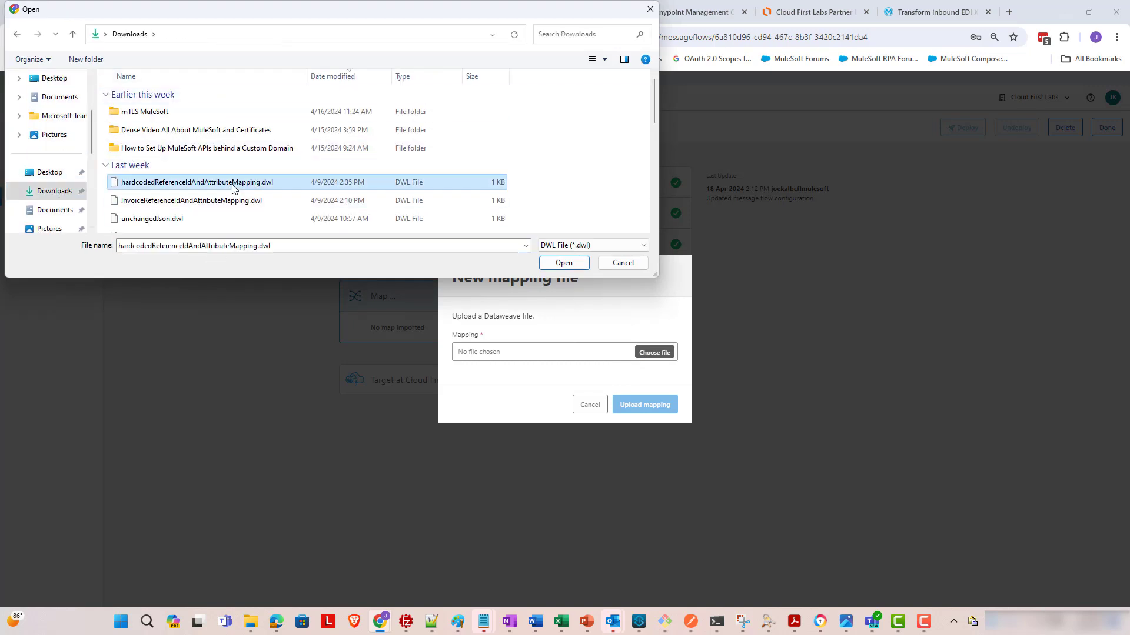
pyautogui.write('inb')
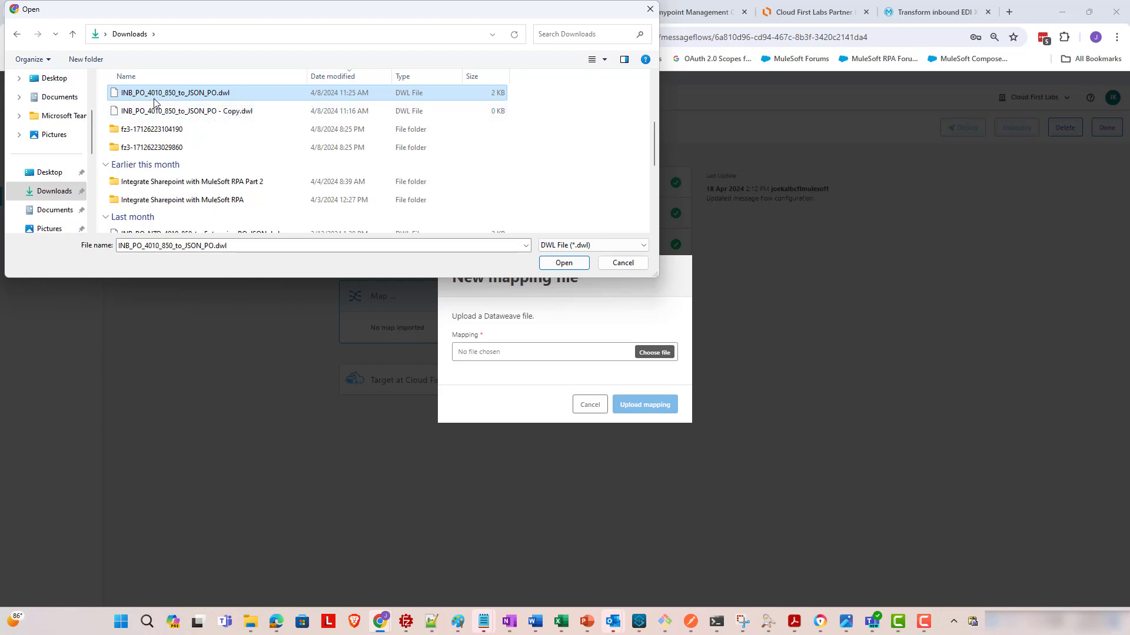
pyautogui.doubleClick(199, 96)
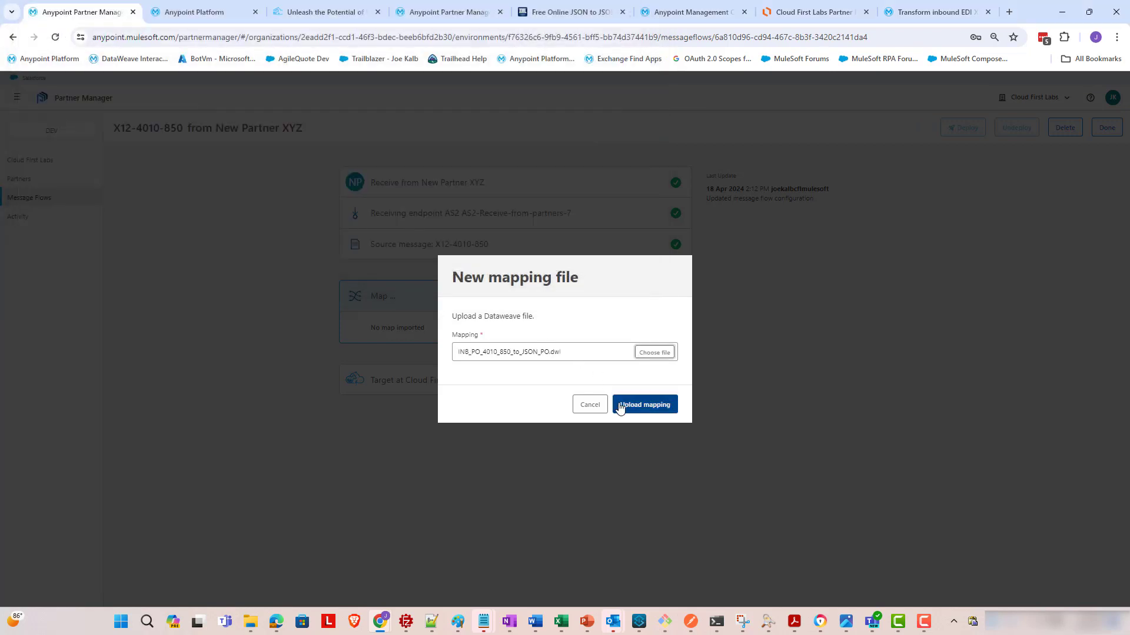
pyautogui.click(621, 406)
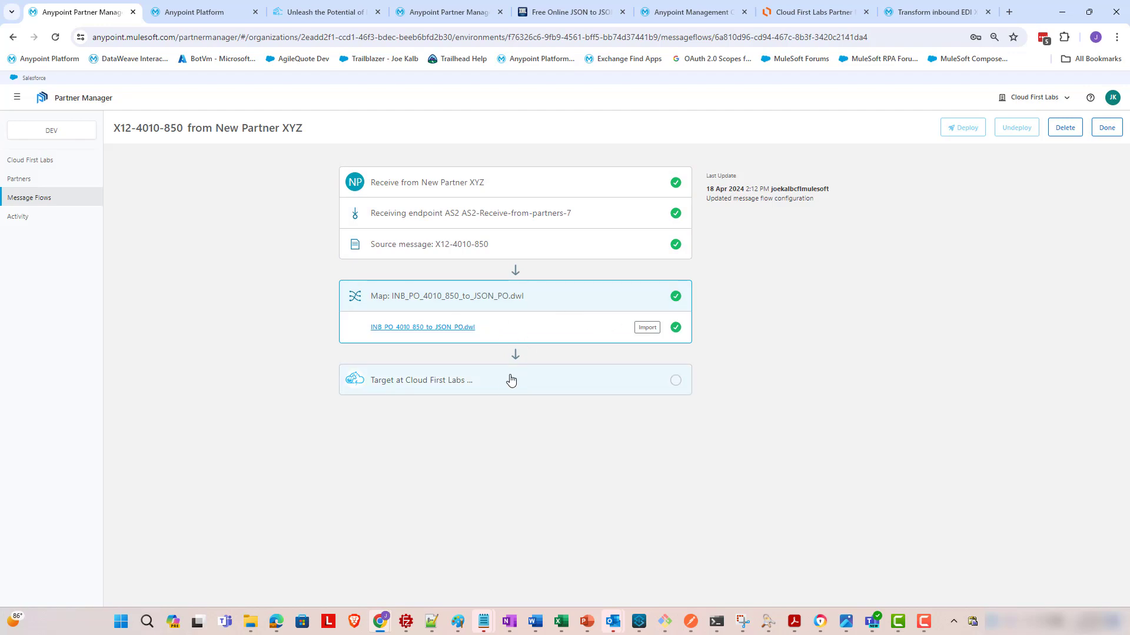
# - Check the AS2 use-case diagram, then expand the Target at Cloud First Labs step
pyautogui.click(774, 9)
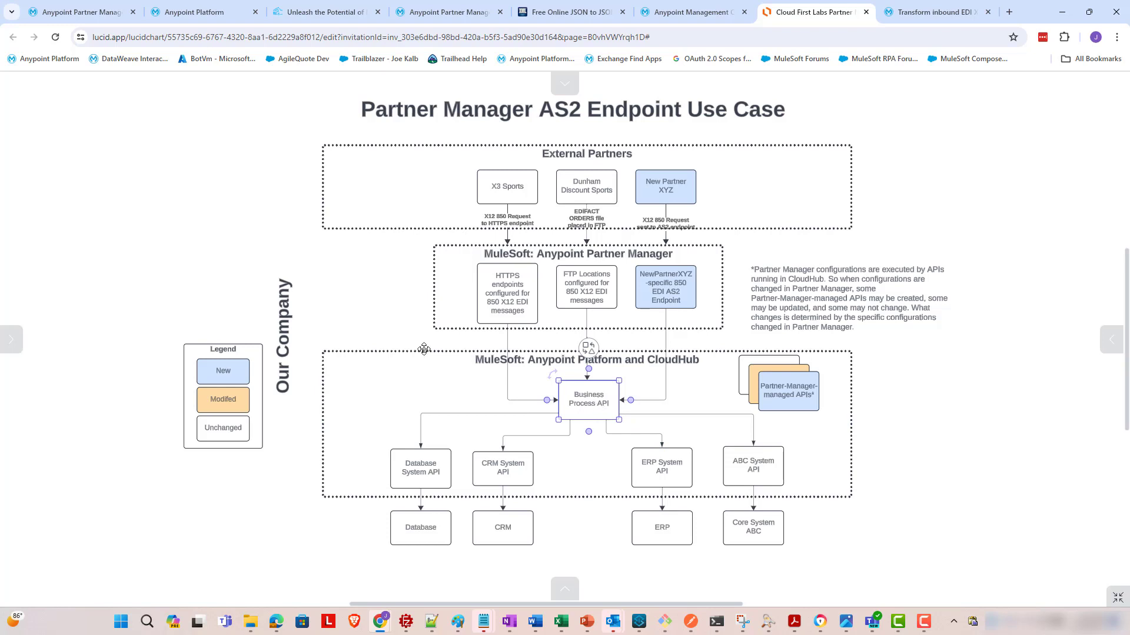
pyautogui.click(69, 4)
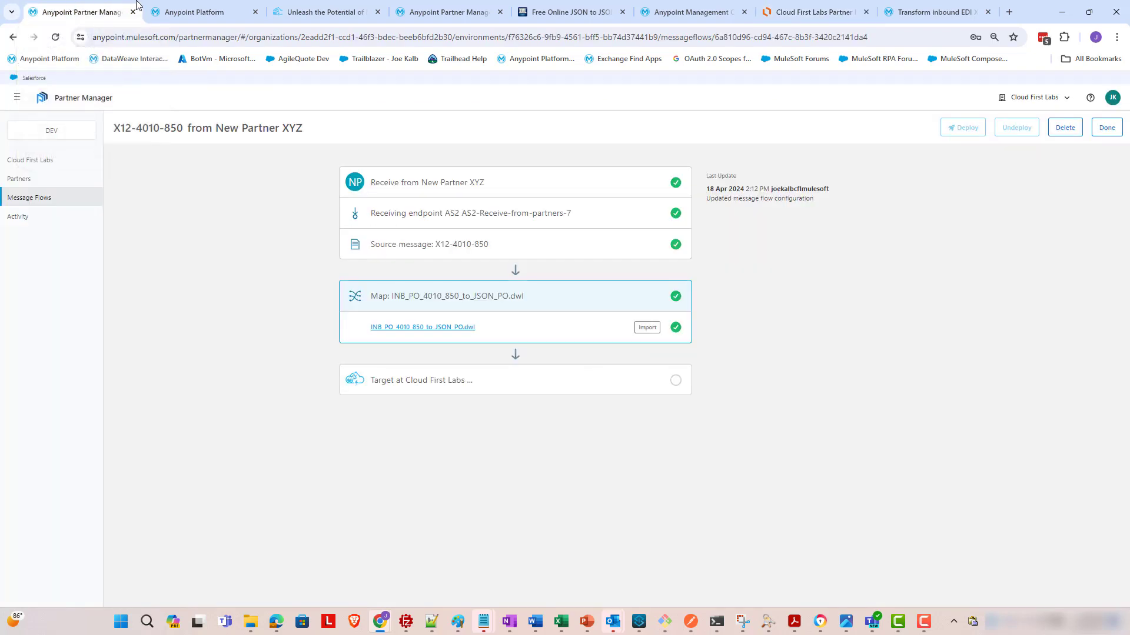
pyautogui.click(545, 389)
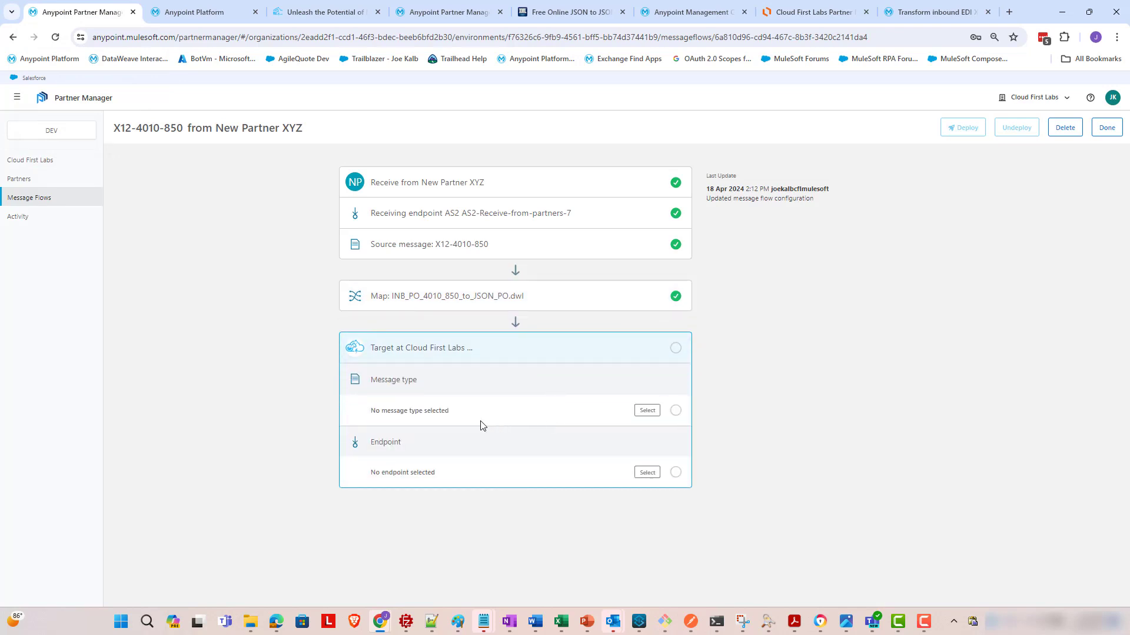
# - Start a new message type for the target and set its format to JSON
pyautogui.click(646, 410)
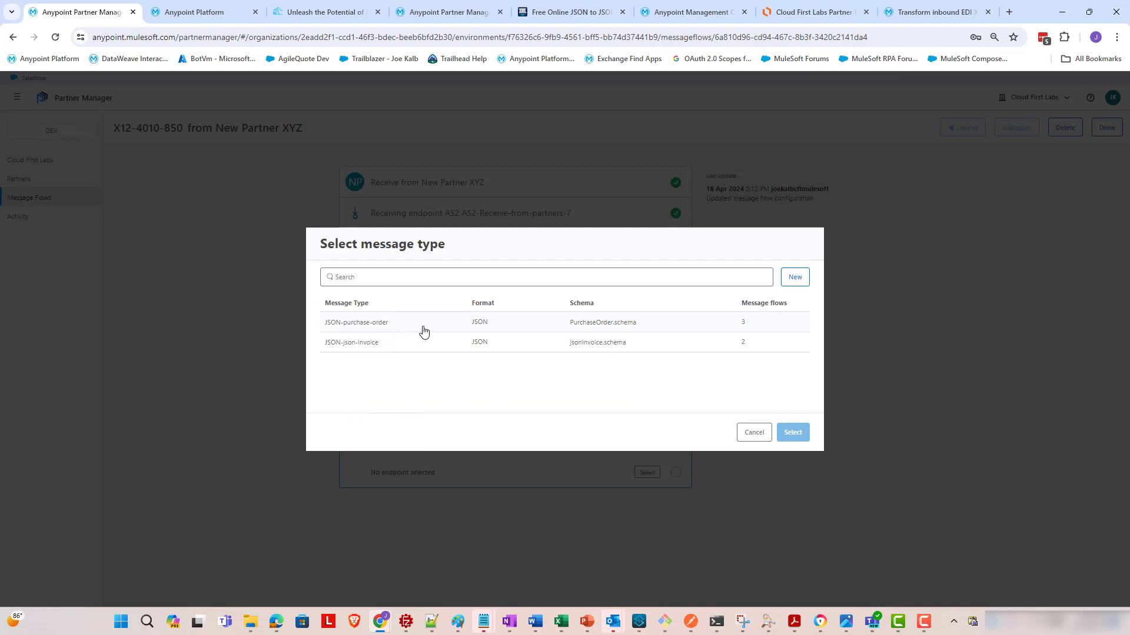
pyautogui.click(791, 282)
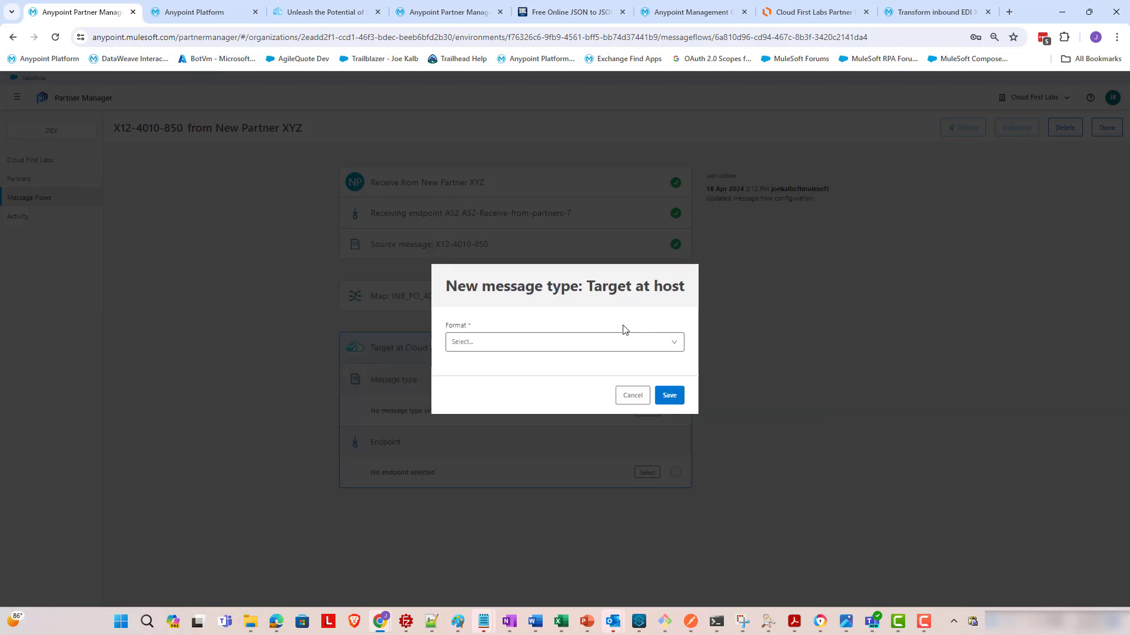
pyautogui.click(606, 347)
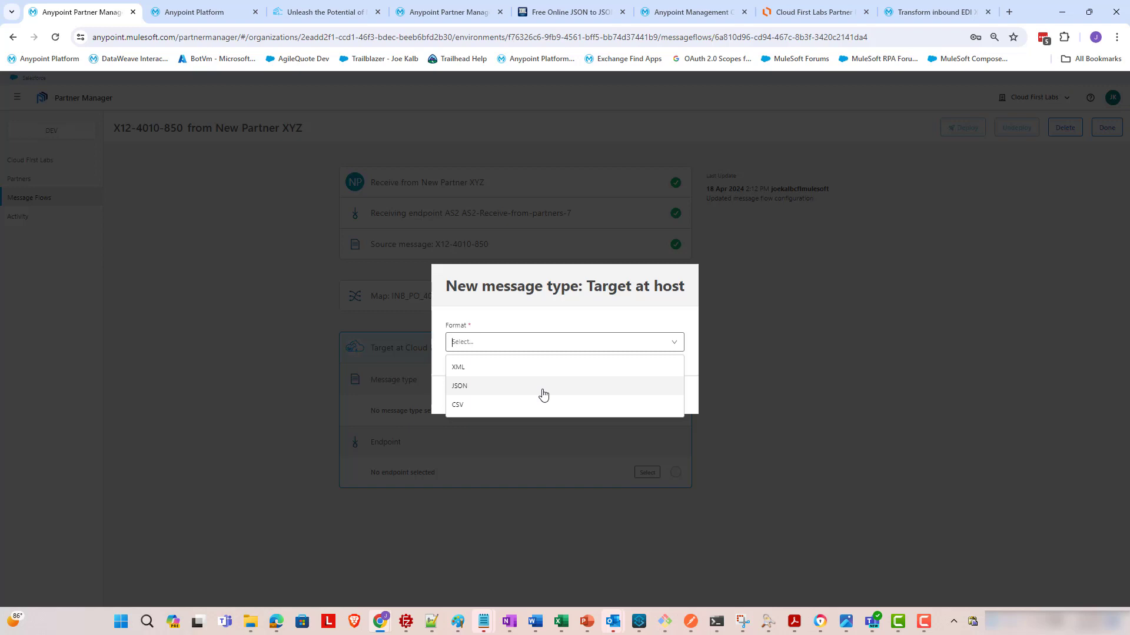
pyautogui.click(498, 390)
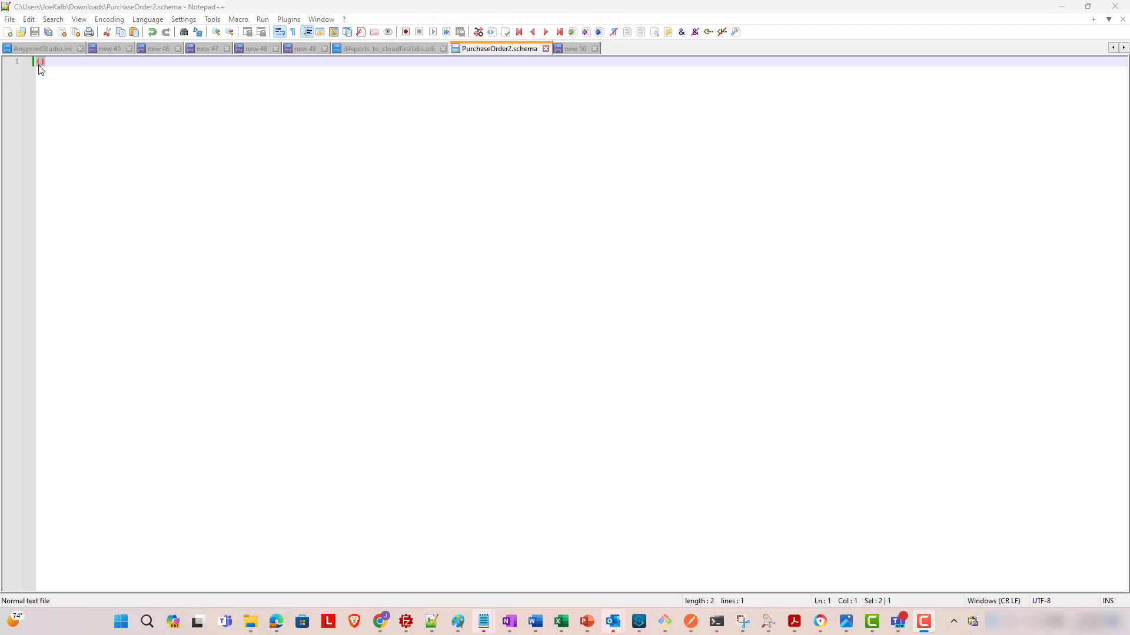
# - Review PurchaseOrder2.schema in Notepad++, then begin choosing the message type's schema file
pyautogui.click(146, 140)
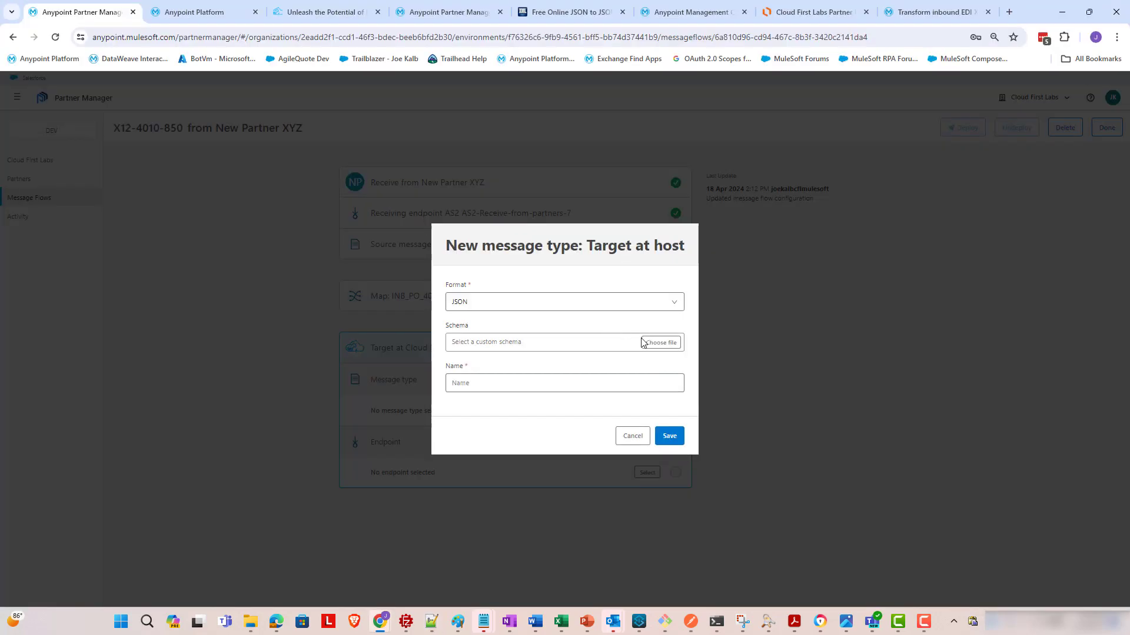
pyautogui.click(650, 344)
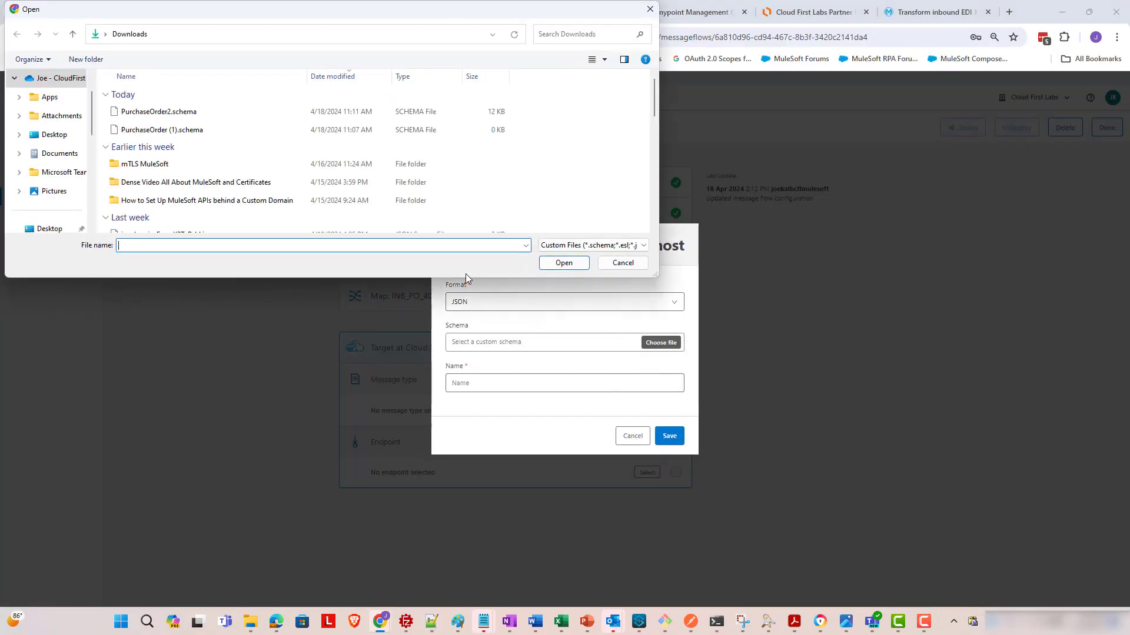
# - Save message type JSON-purchase-order-2 built from PurchaseOrder2.schema
pyautogui.doubleClick(165, 117)
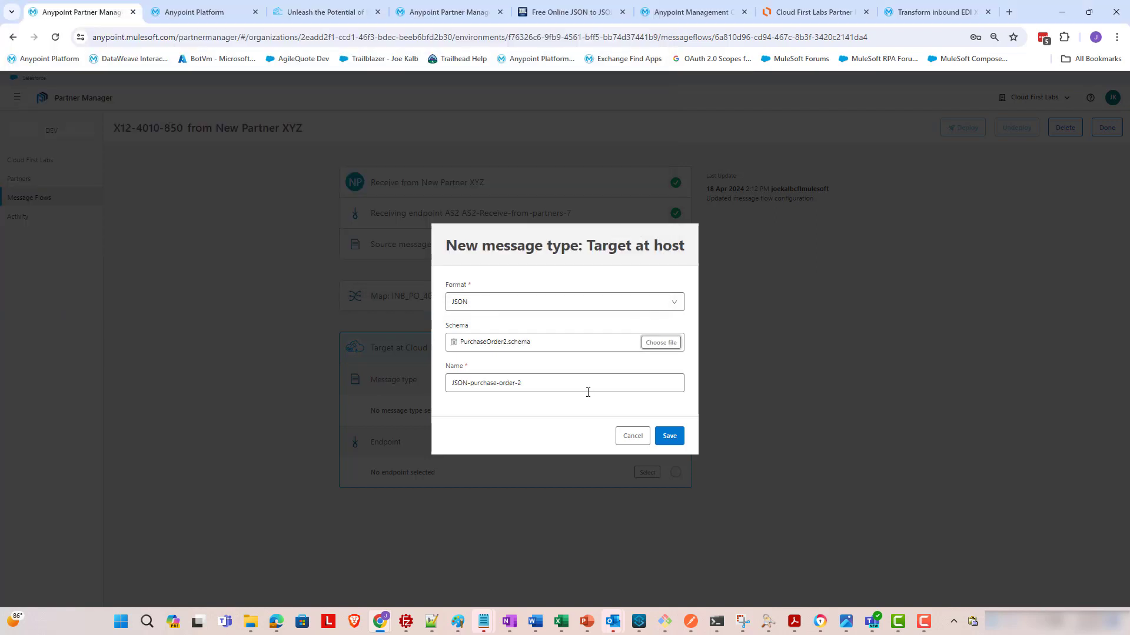
pyautogui.click(671, 435)
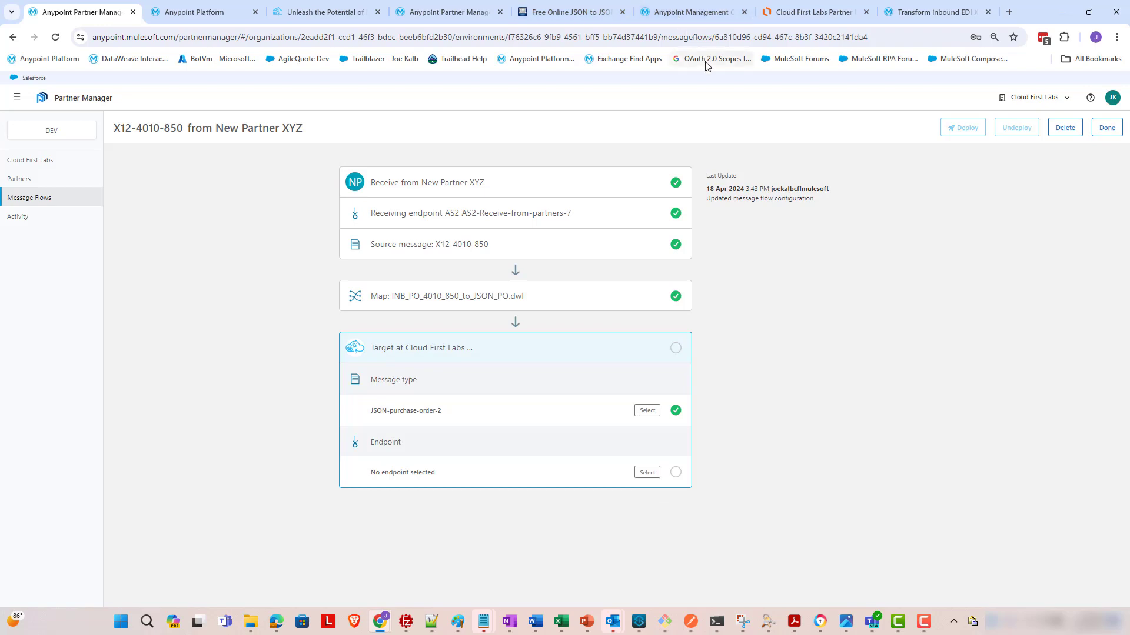
# - Copy the cfl-example-200-api public endpoint address from Runtime Manager settings and return to Partner Manager
pyautogui.click(657, 16)
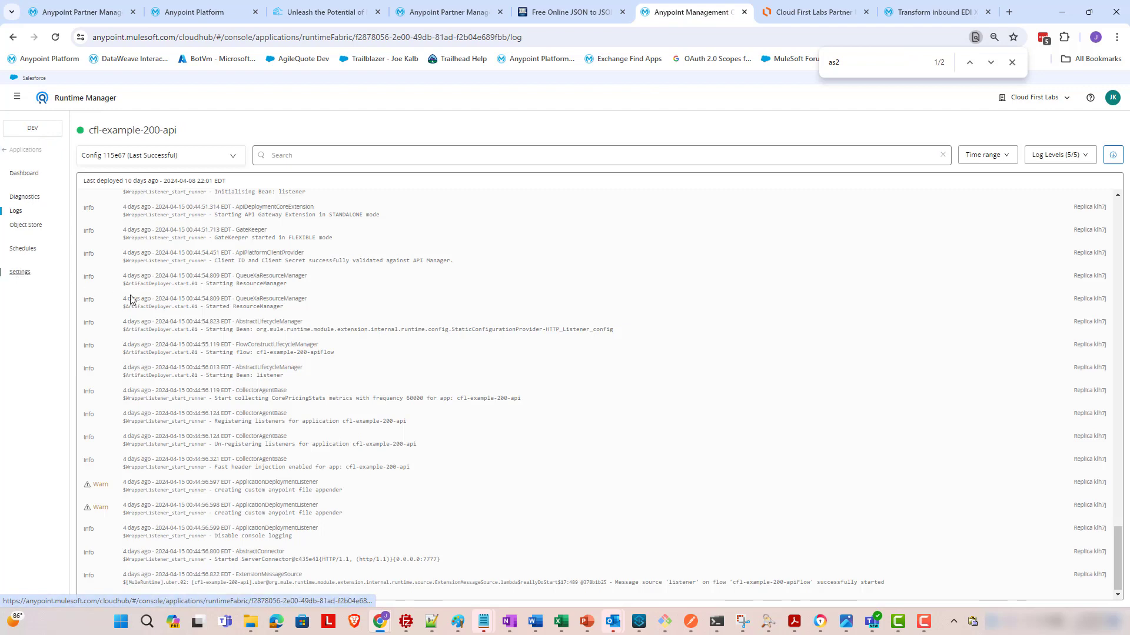
pyautogui.click(19, 275)
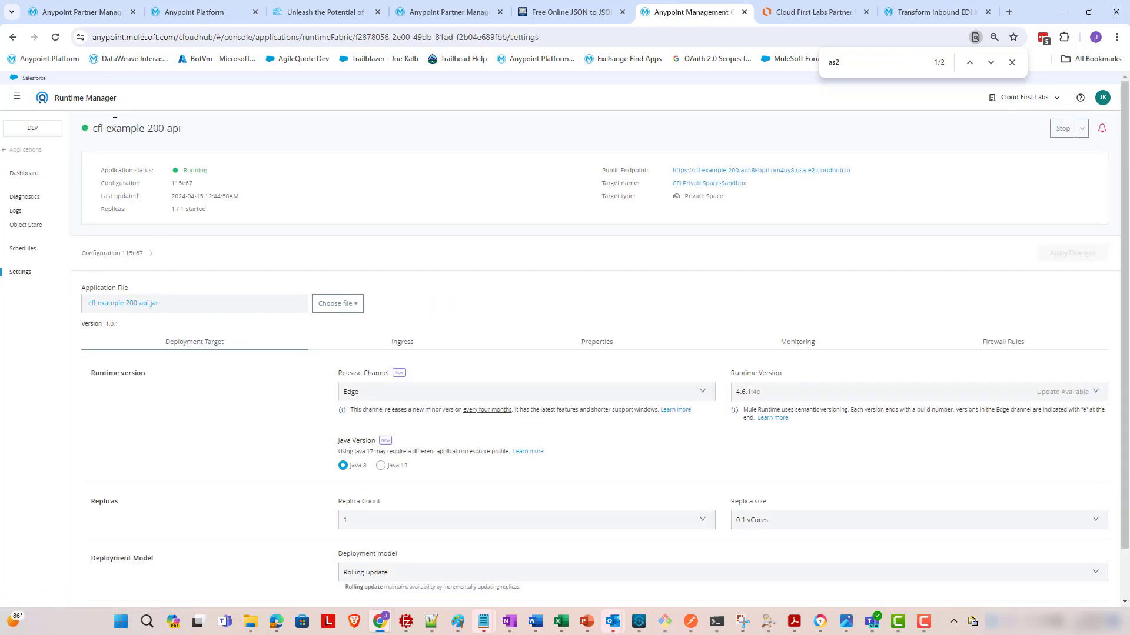
pyautogui.click(827, 7)
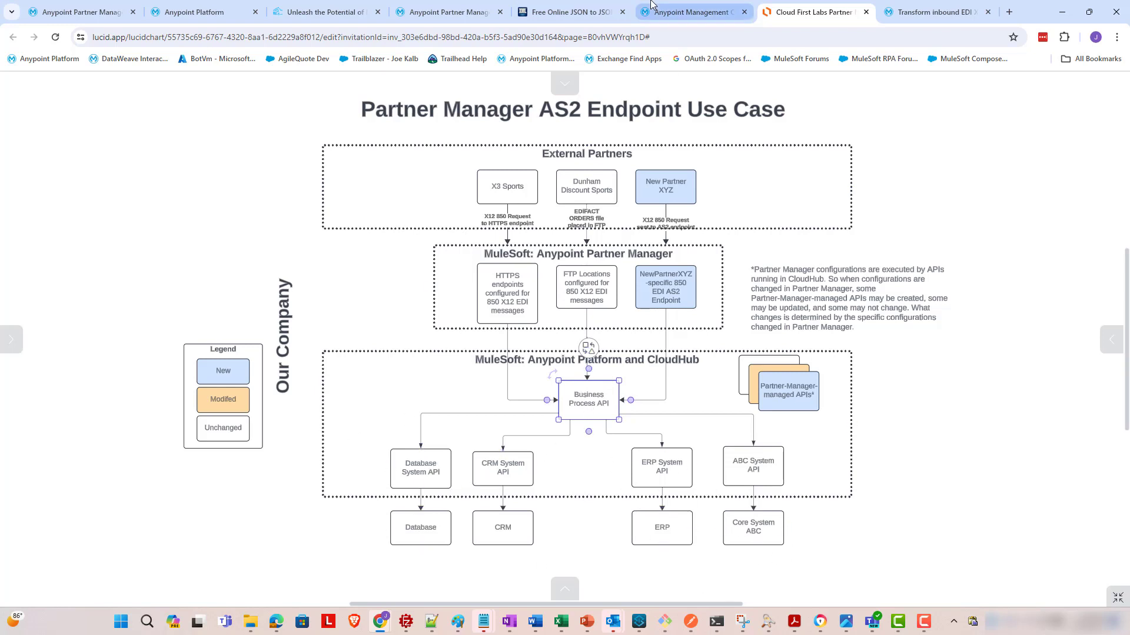
pyautogui.click(711, 13)
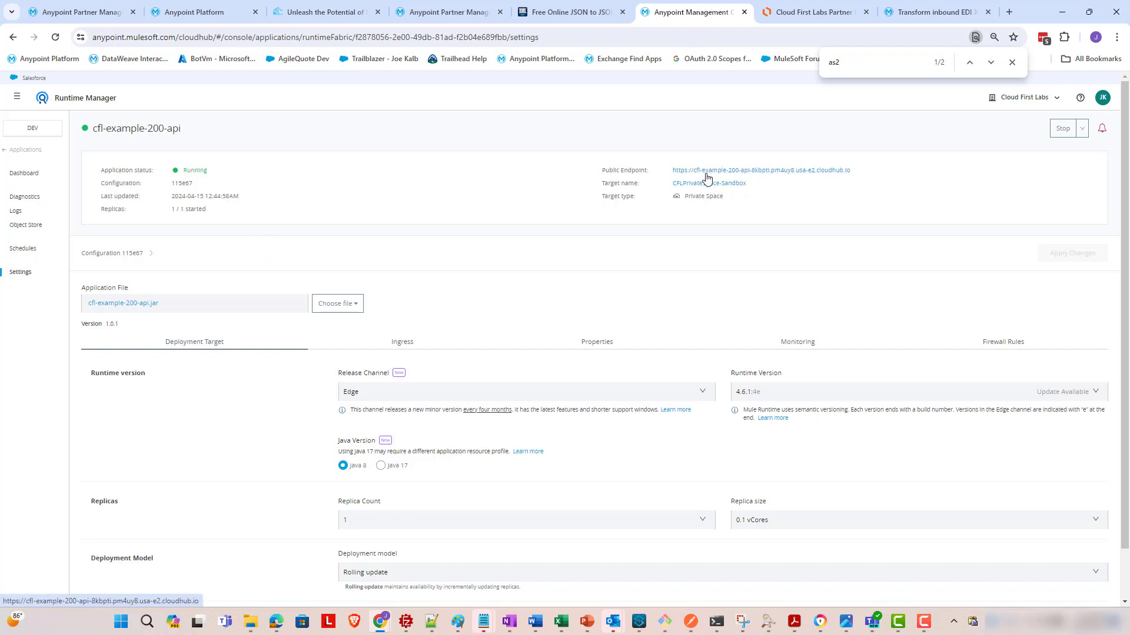
pyautogui.rightClick(790, 173)
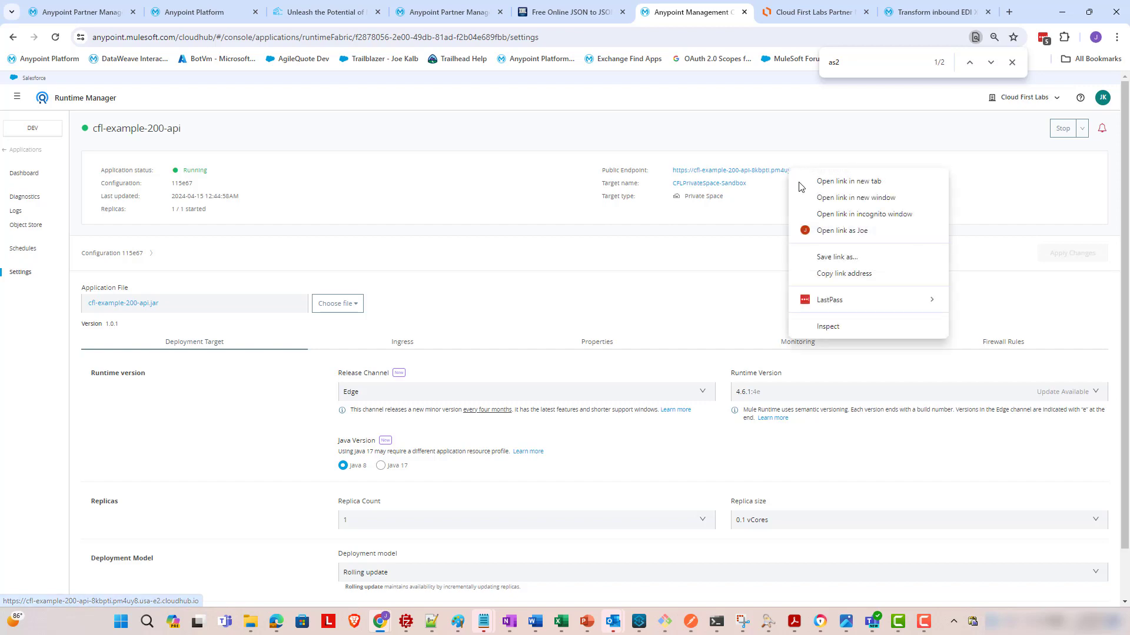
pyautogui.click(832, 274)
pyautogui.hotkey('ctrl', '1')
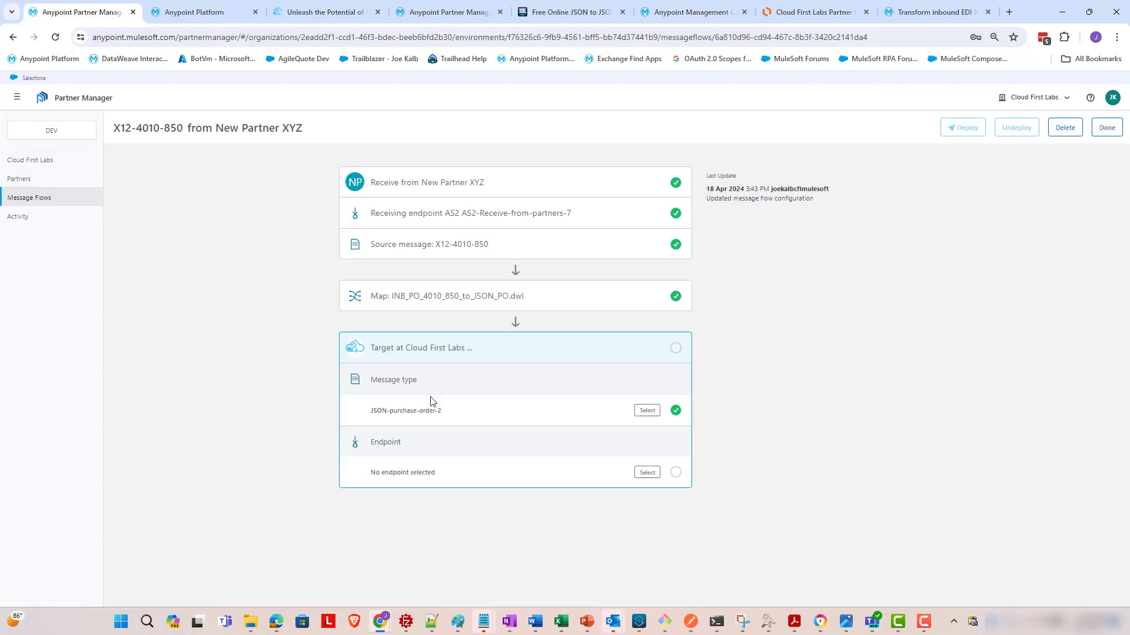
# - Create a new HTTPS target endpoint using the CloudHub sample-endpoint URL
pyautogui.click(645, 473)
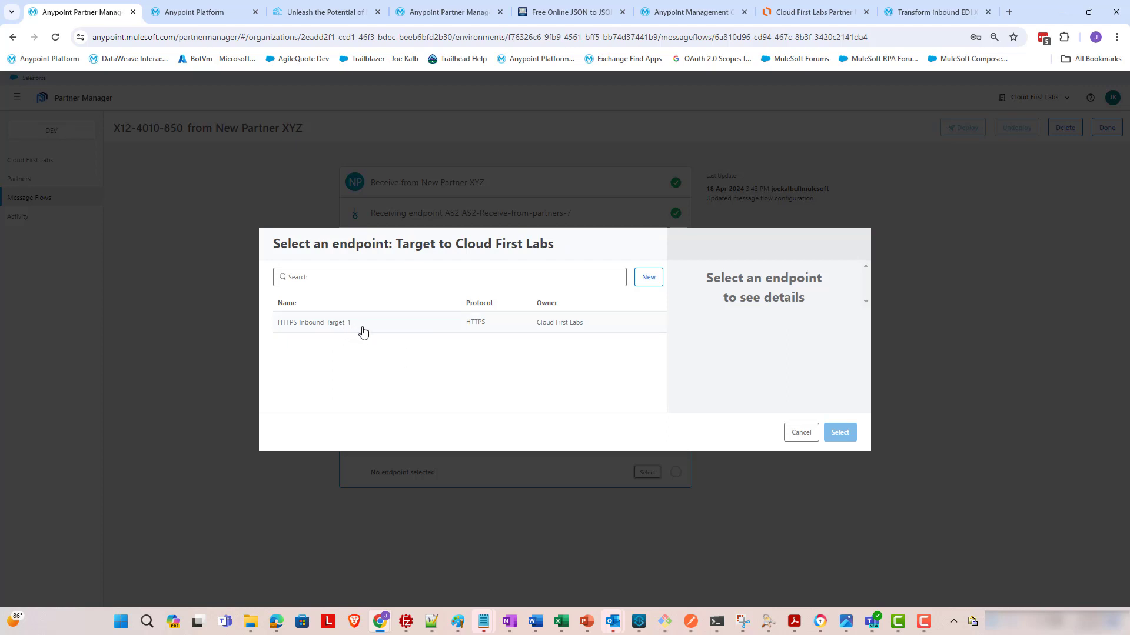
pyautogui.click(646, 278)
pyautogui.click(497, 362)
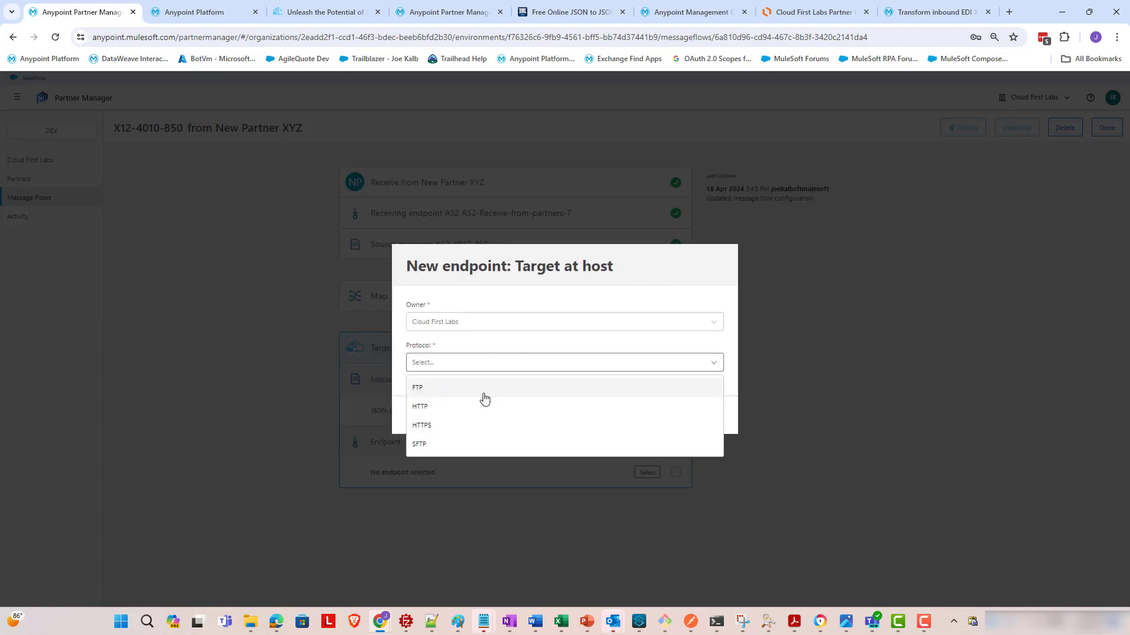
pyautogui.click(479, 424)
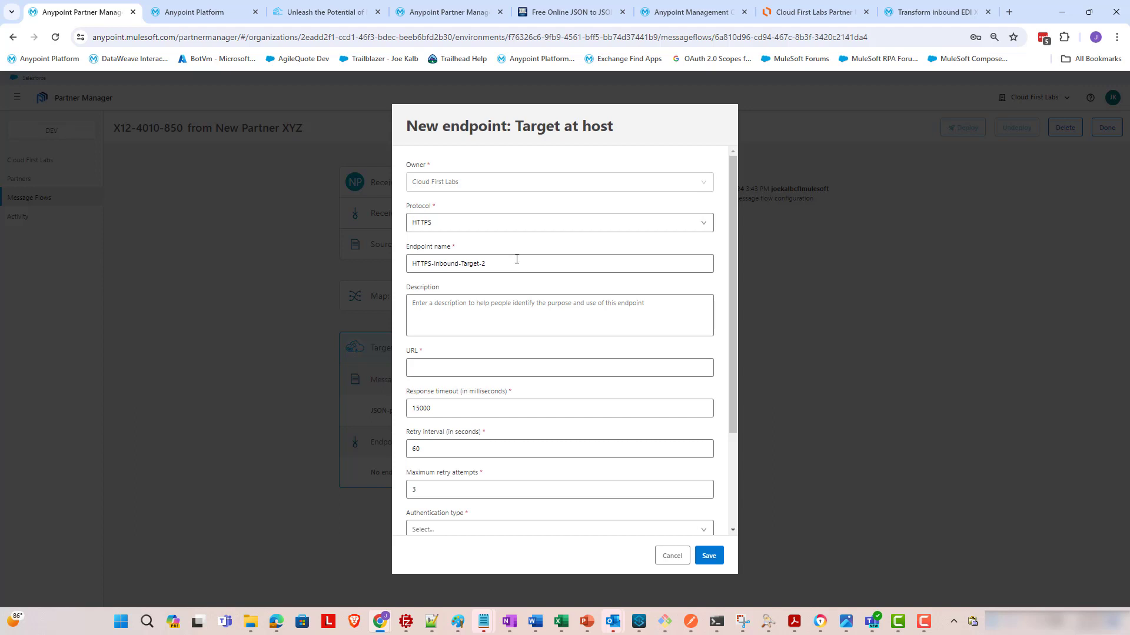
pyautogui.click(516, 374)
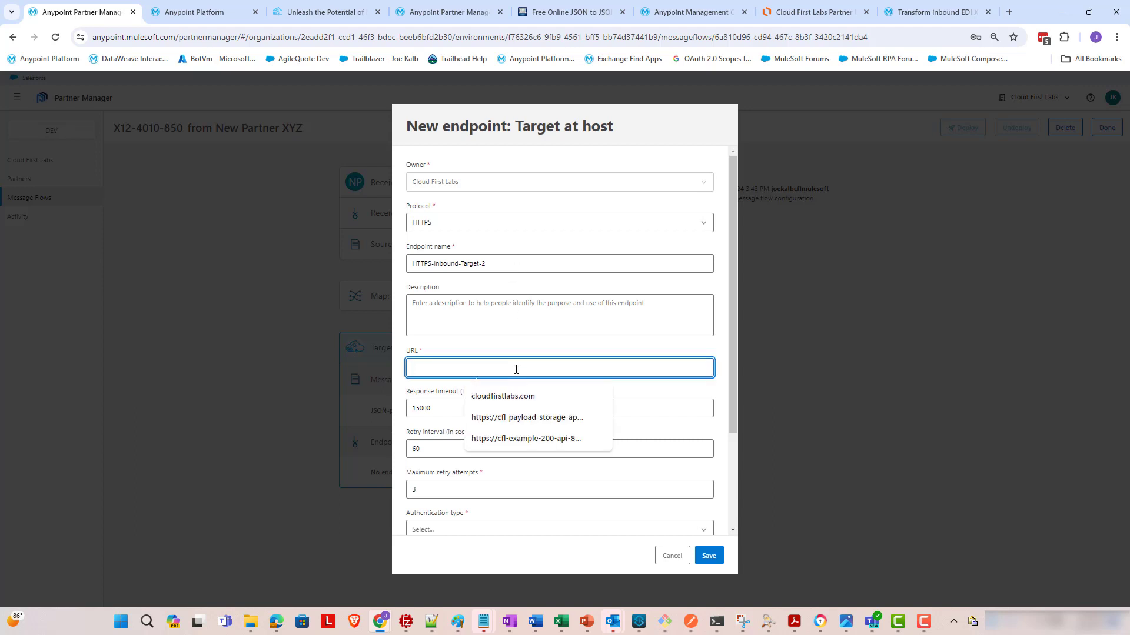
pyautogui.click(526, 439)
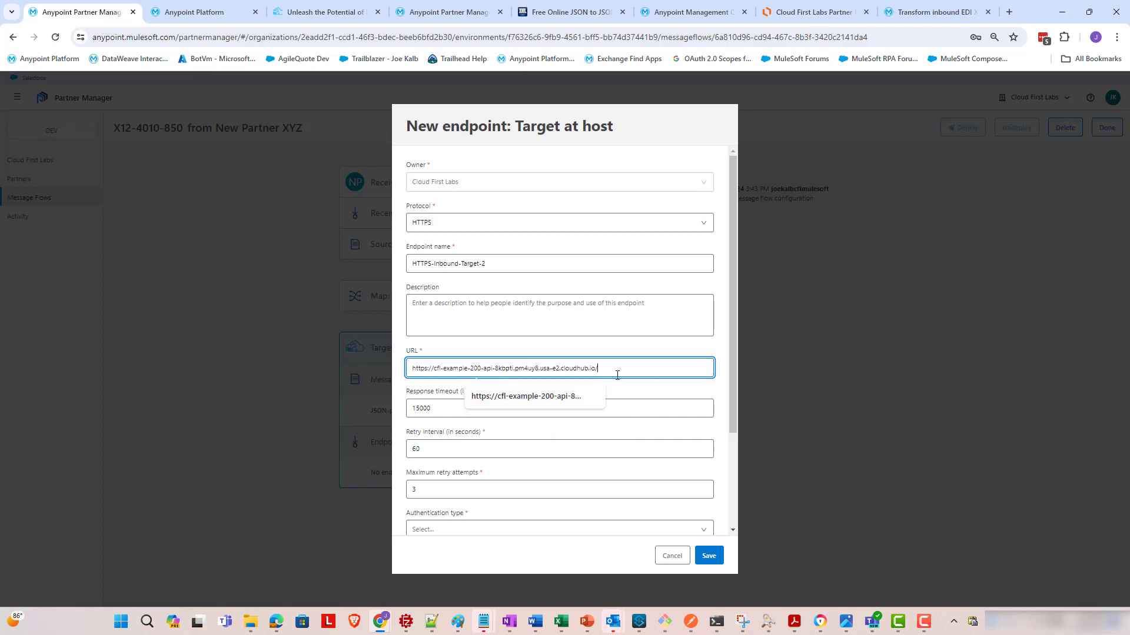
pyautogui.write('sample-endpoint')
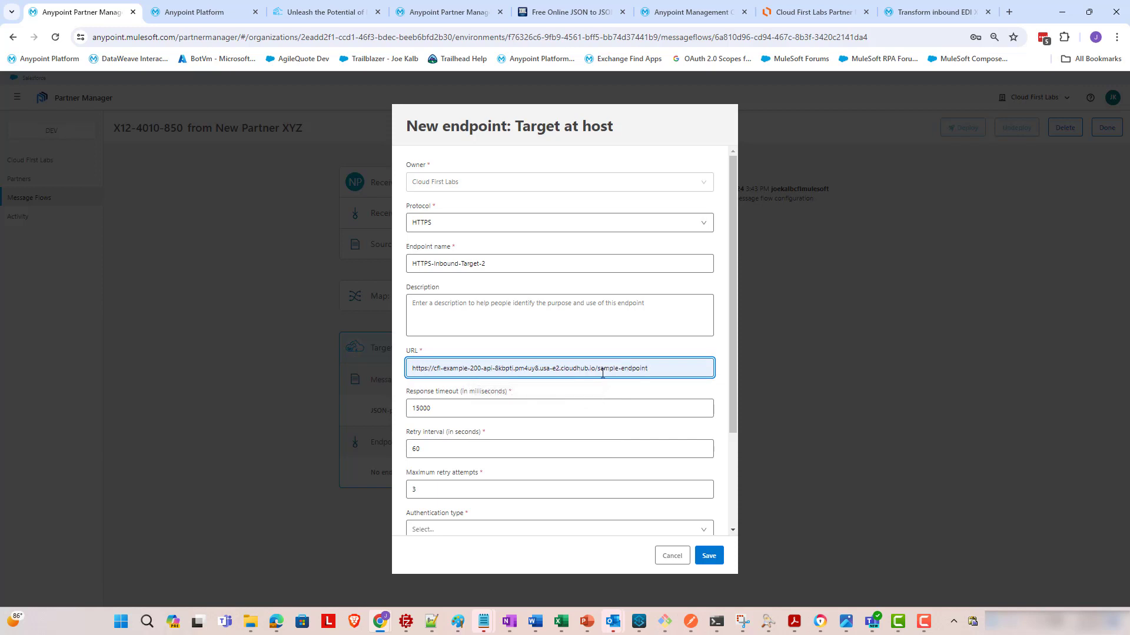
pyautogui.click(657, 388)
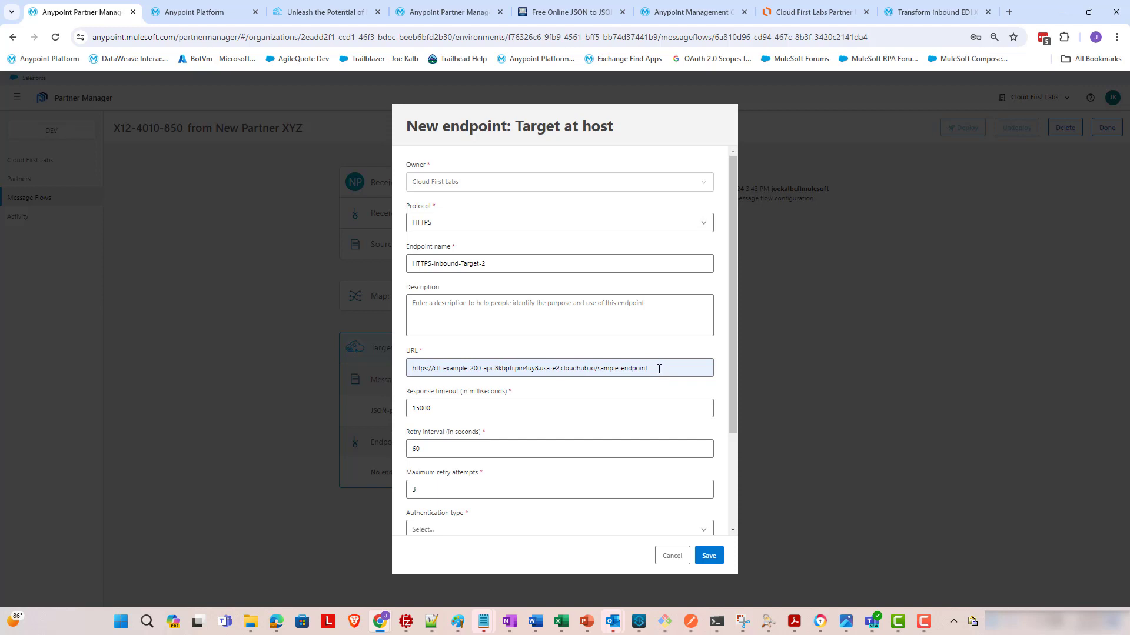
pyautogui.moveTo(730, 315); pyautogui.dragTo(719, 429)
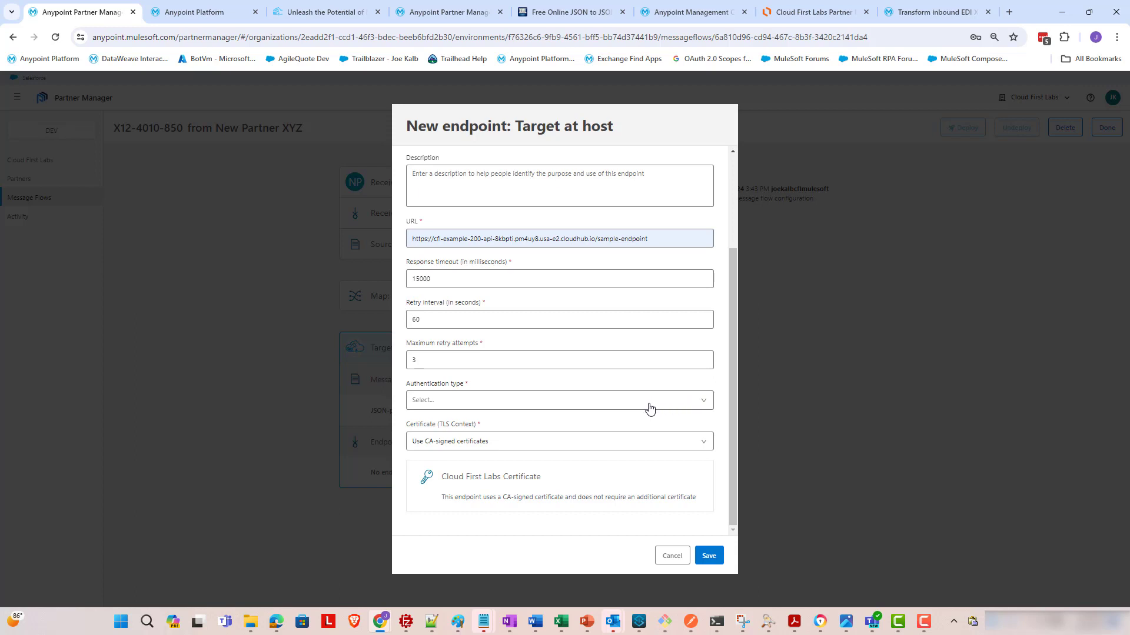
# - Set the endpoint's authentication to None, save, and cancel when it is rejected as a duplicate
pyautogui.click(582, 403)
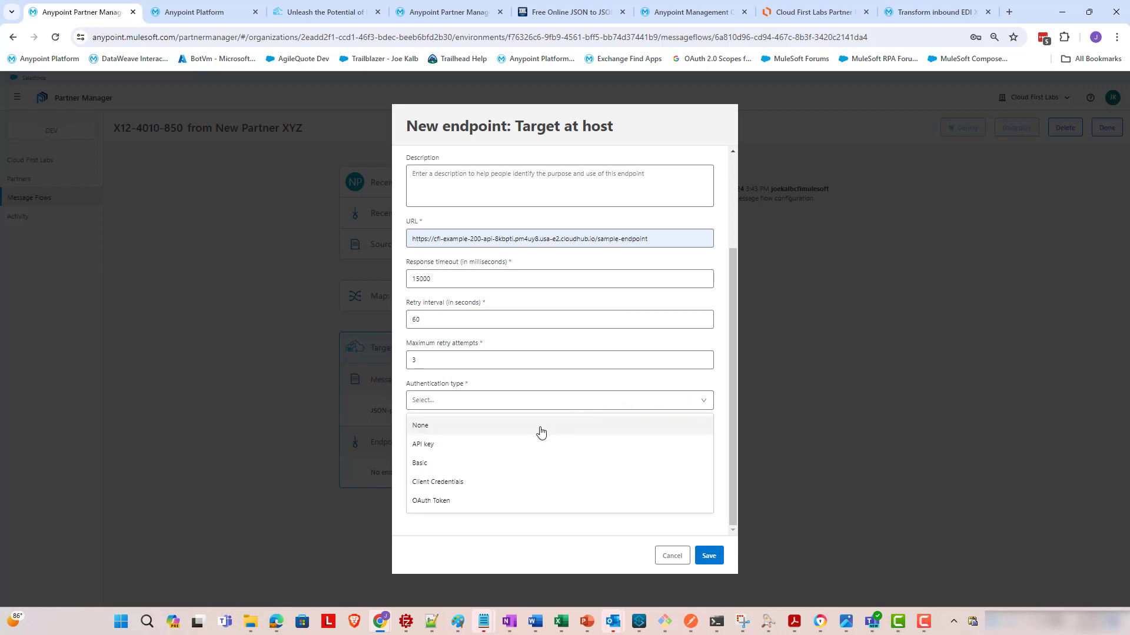
pyautogui.click(540, 430)
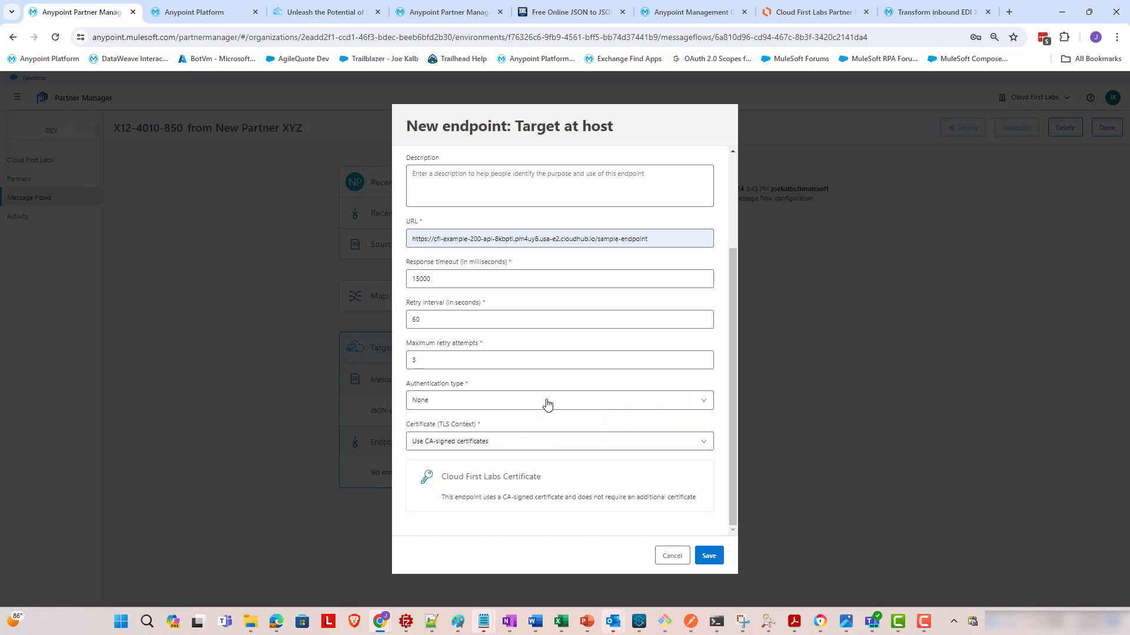
pyautogui.click(546, 404)
pyautogui.click(709, 555)
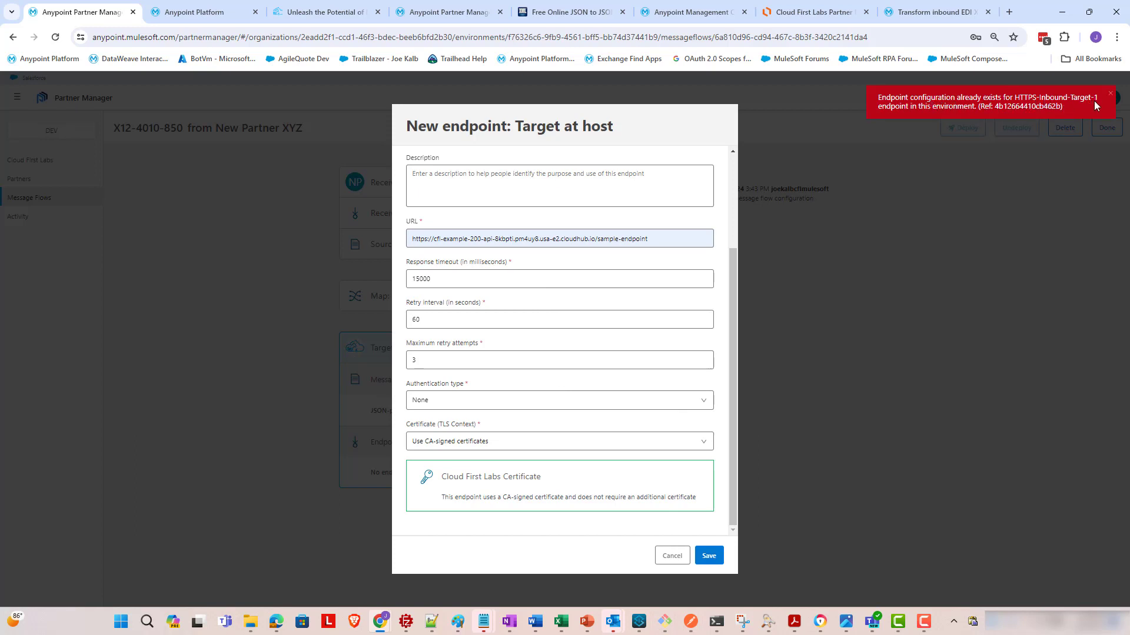
pyautogui.click(671, 555)
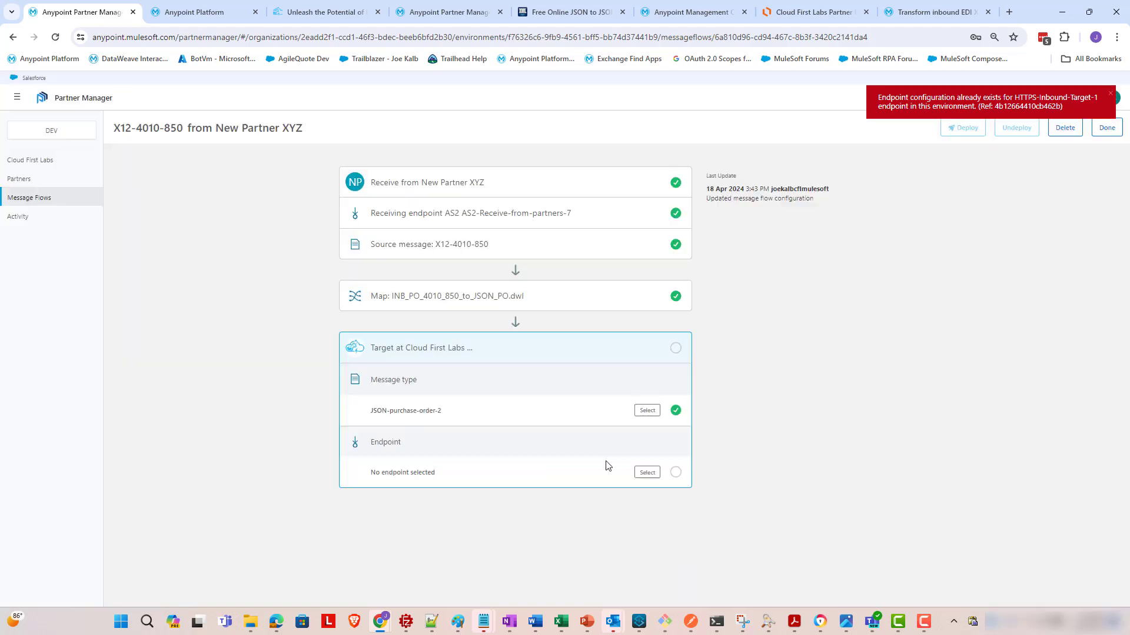
# - Assign the existing HTTPS-Inbound-Target-1 endpoint to the Cloud First Labs target and dismiss the error toast
pyautogui.click(646, 472)
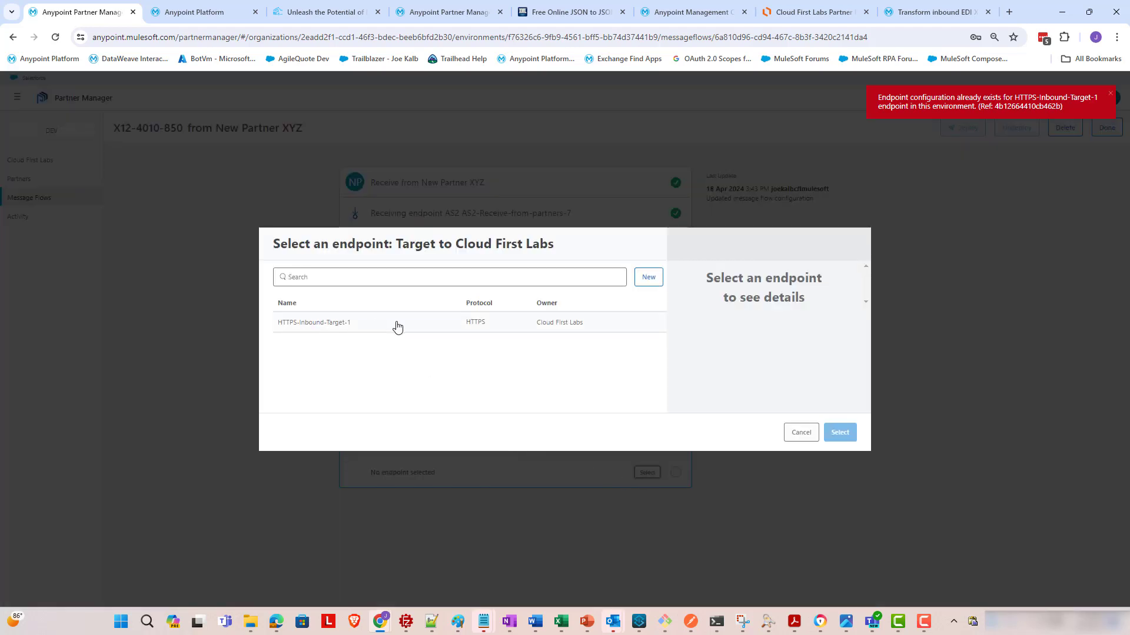
pyautogui.click(397, 327)
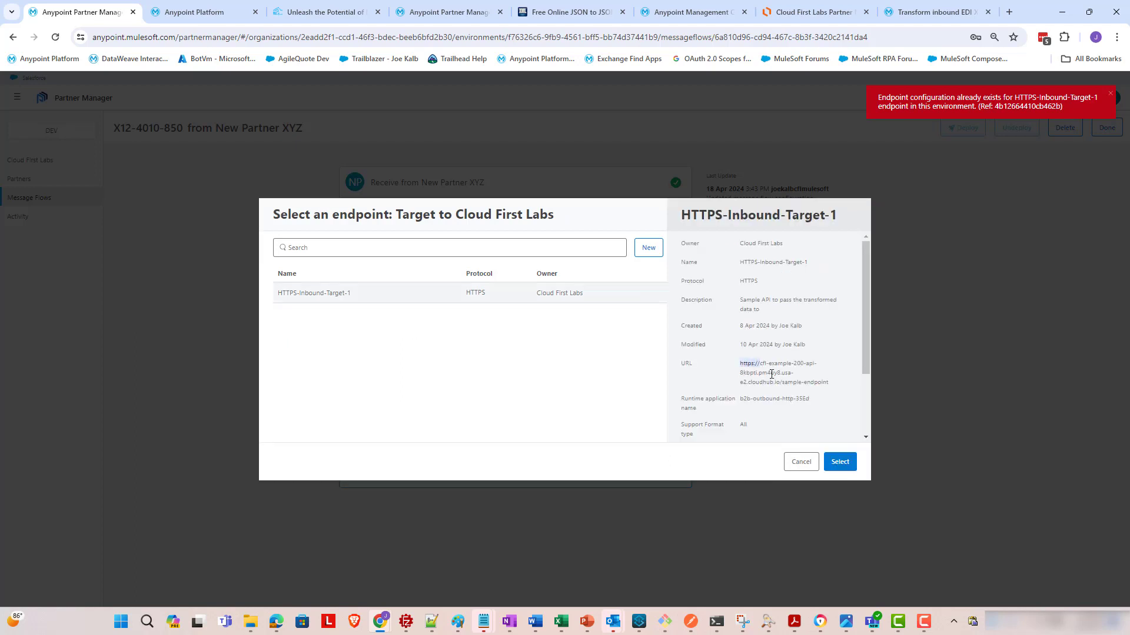
pyautogui.moveTo(744, 360); pyautogui.dragTo(838, 387)
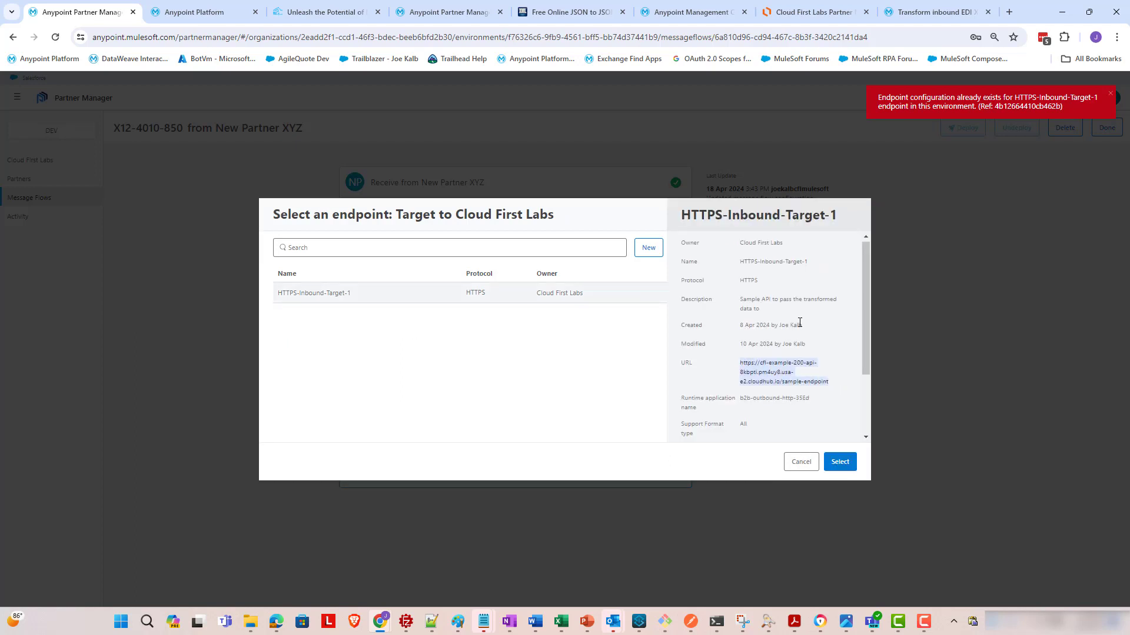
pyautogui.scroll(-2, 799, 341)
pyautogui.scroll(2, 801, 327)
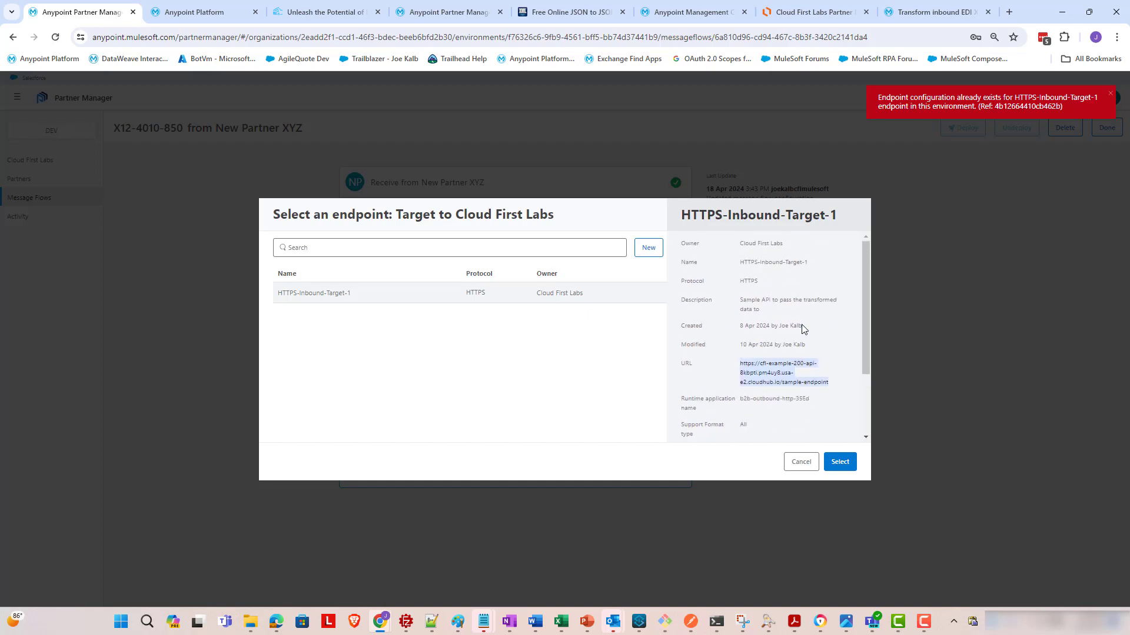
pyautogui.click(842, 462)
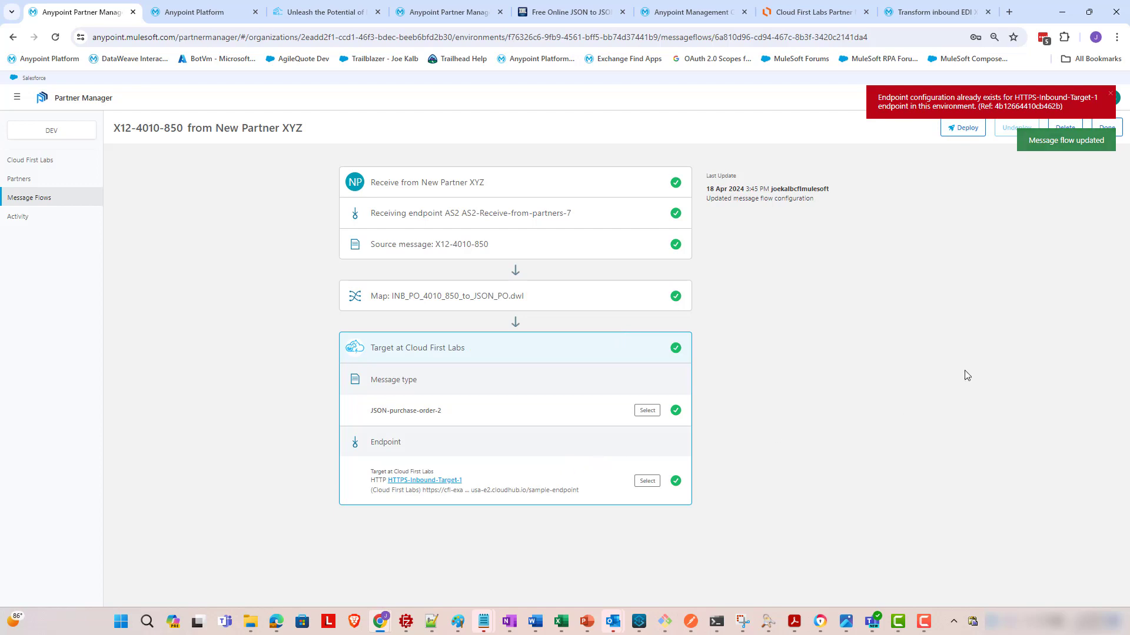
pyautogui.click(1109, 93)
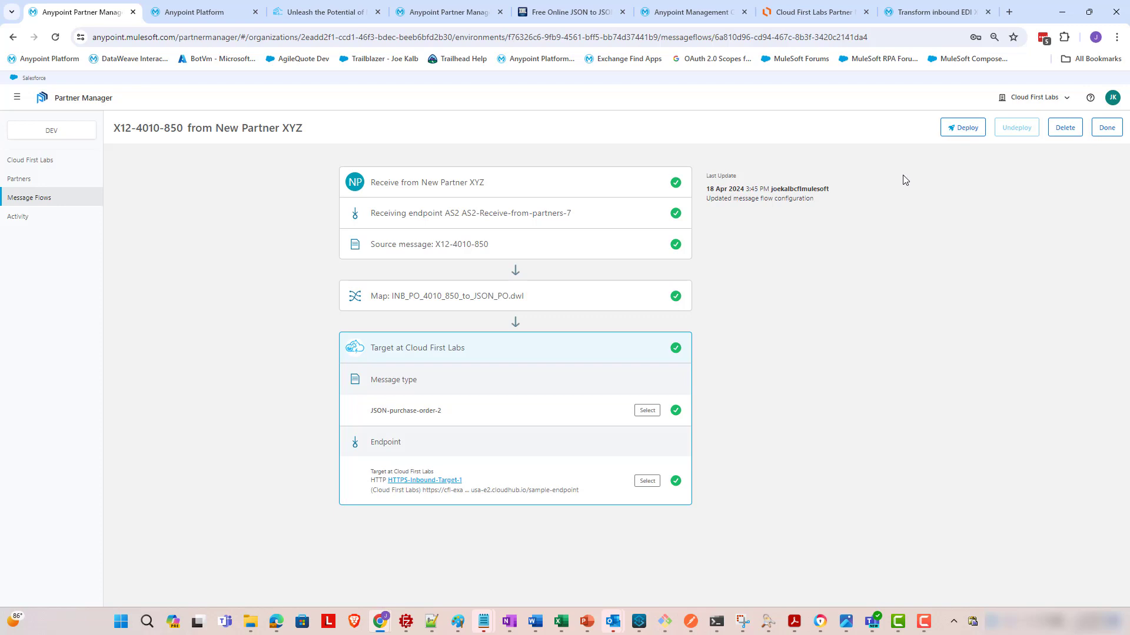
# - Deploy the X12-4010-850 flow with the comment 'deploying!' and acknowledge the confirmation
pyautogui.click(956, 127)
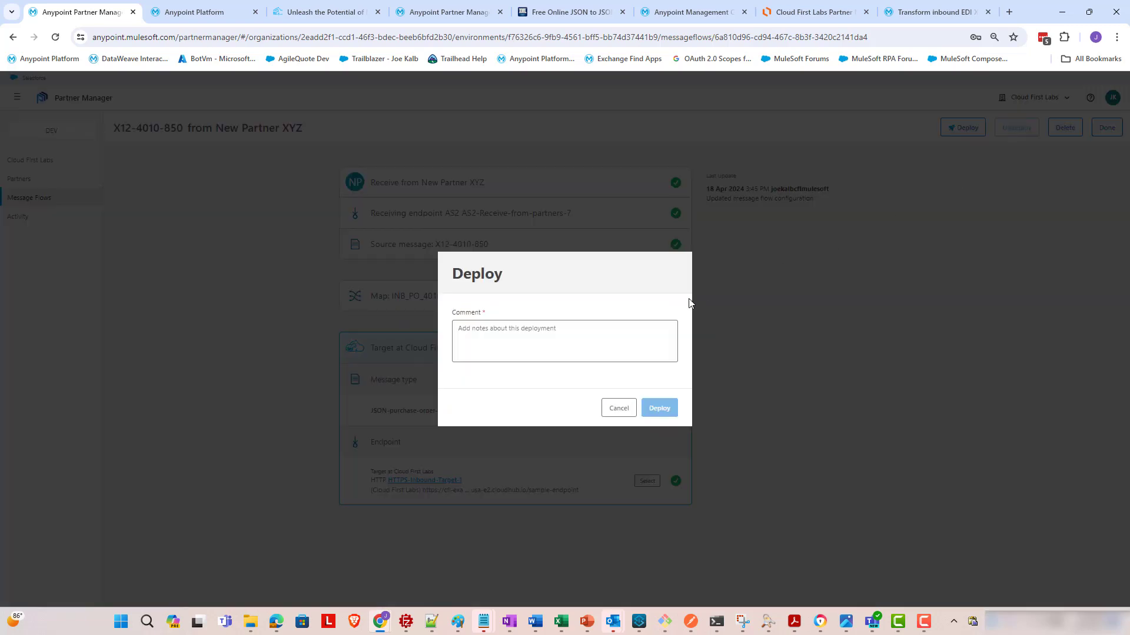
pyautogui.click(663, 323)
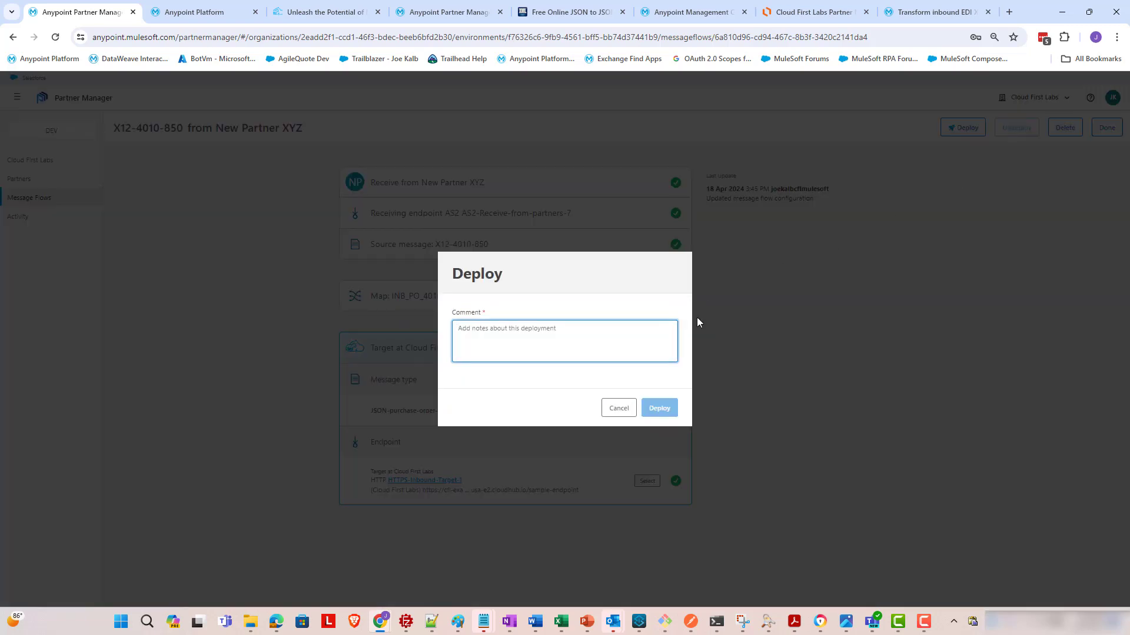
pyautogui.write('deploying!')
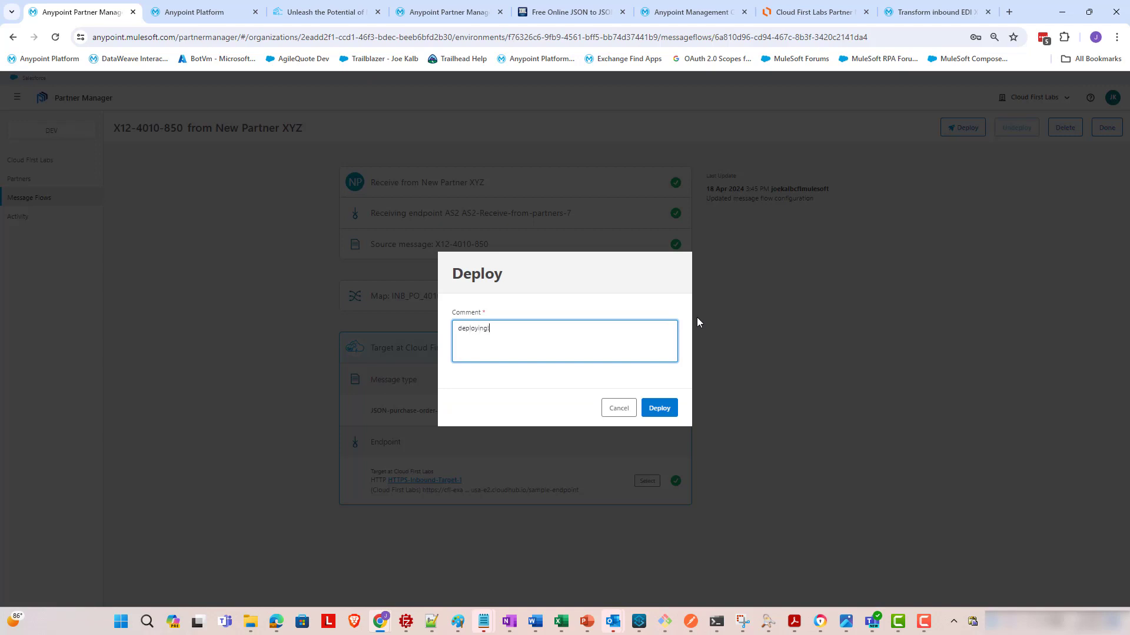
pyautogui.click(659, 408)
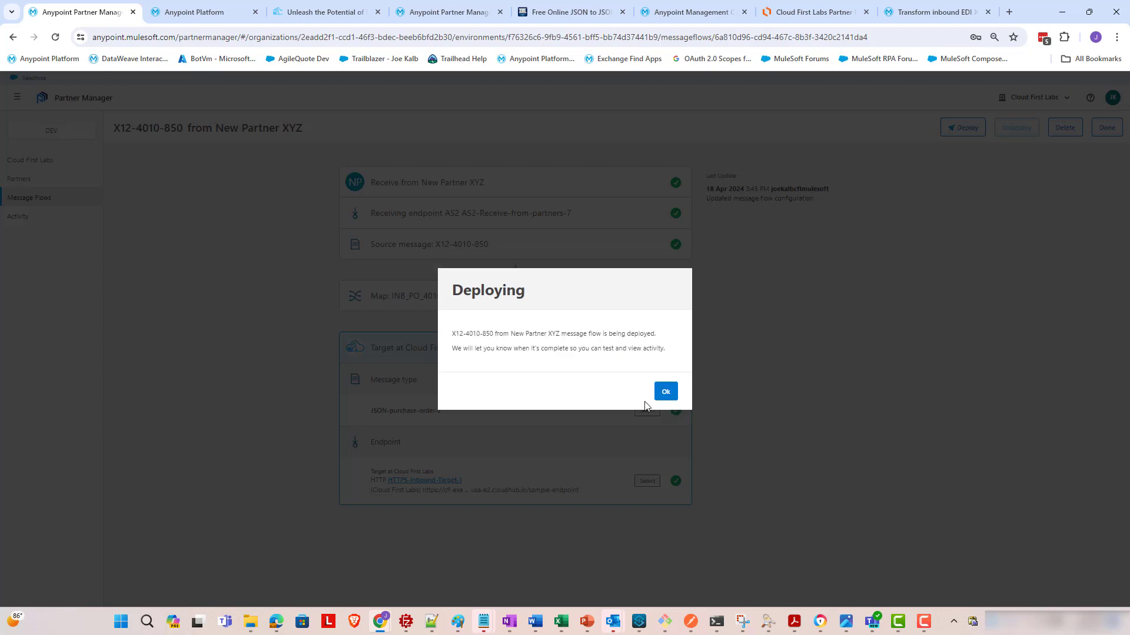
pyautogui.click(657, 396)
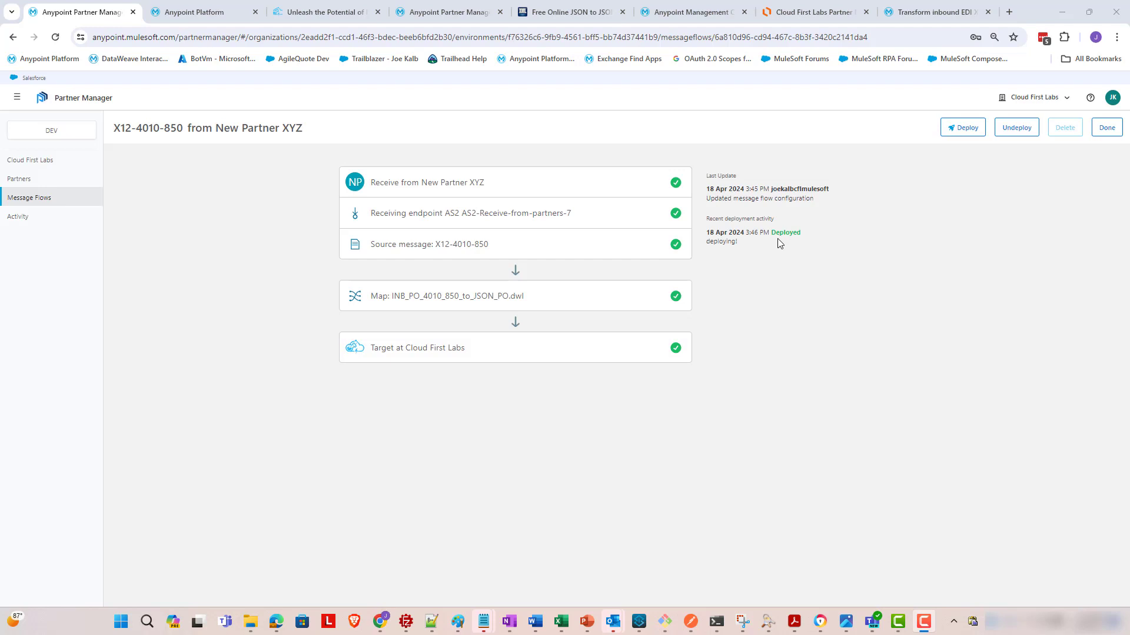
pyautogui.moveTo(771, 233); pyautogui.dragTo(812, 234)
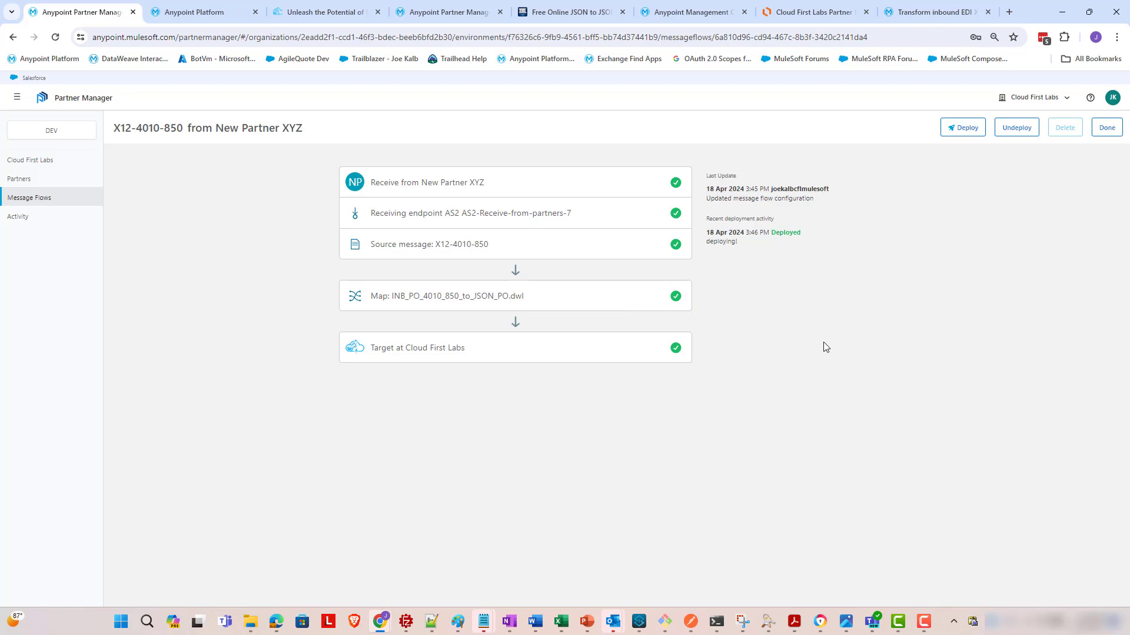
# - Glance at the AS2 use case diagram, then move on to the Runtime Manager applications list
pyautogui.click(821, 13)
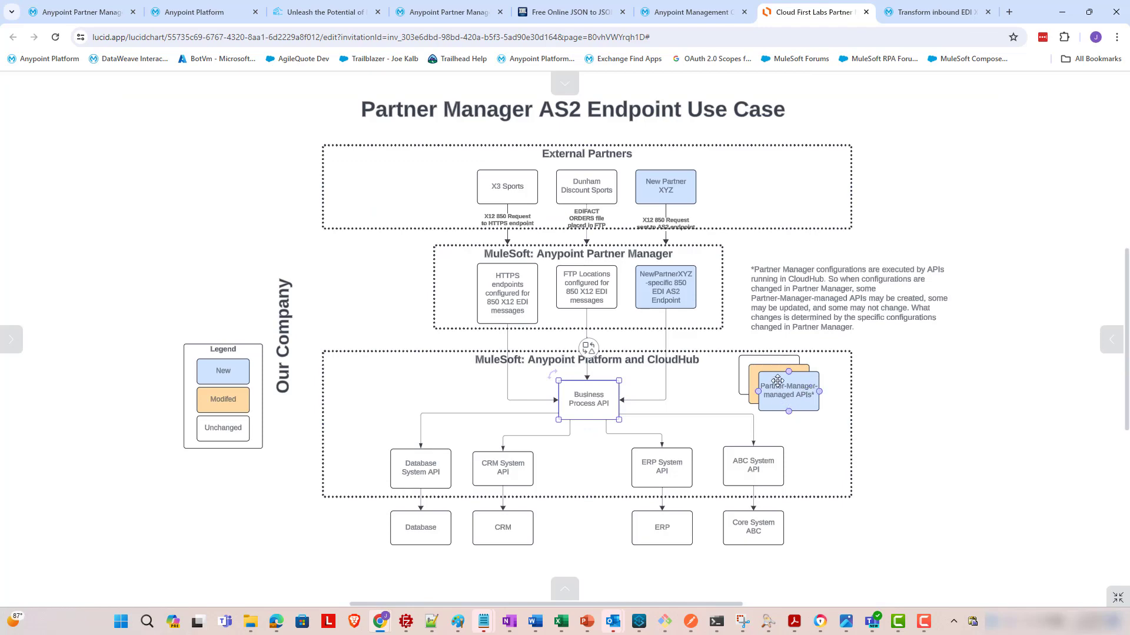
pyautogui.click(113, 6)
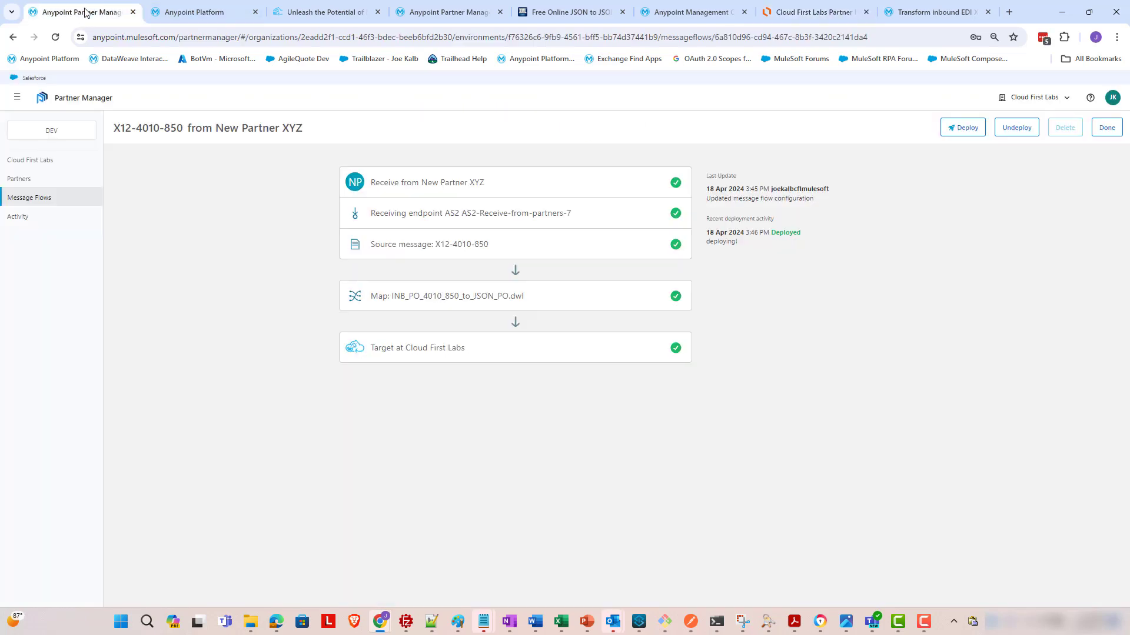
pyautogui.click(652, 5)
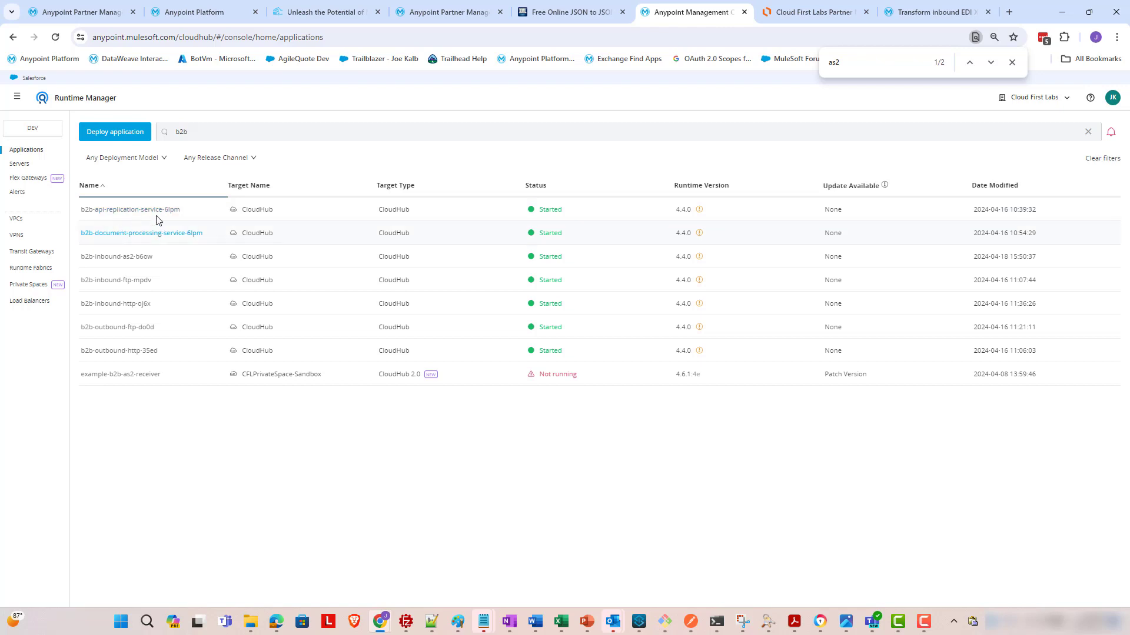
# - Compare the diagram's FTP Locations box against the Runtime Manager b2b applications
pyautogui.click(814, 12)
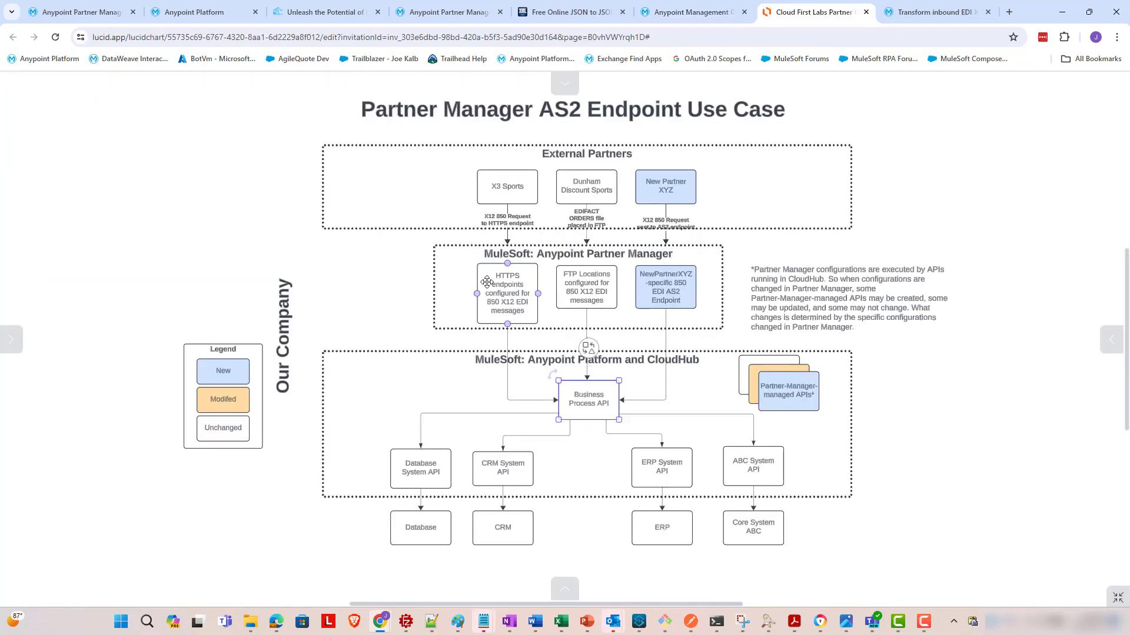
pyautogui.click(657, 11)
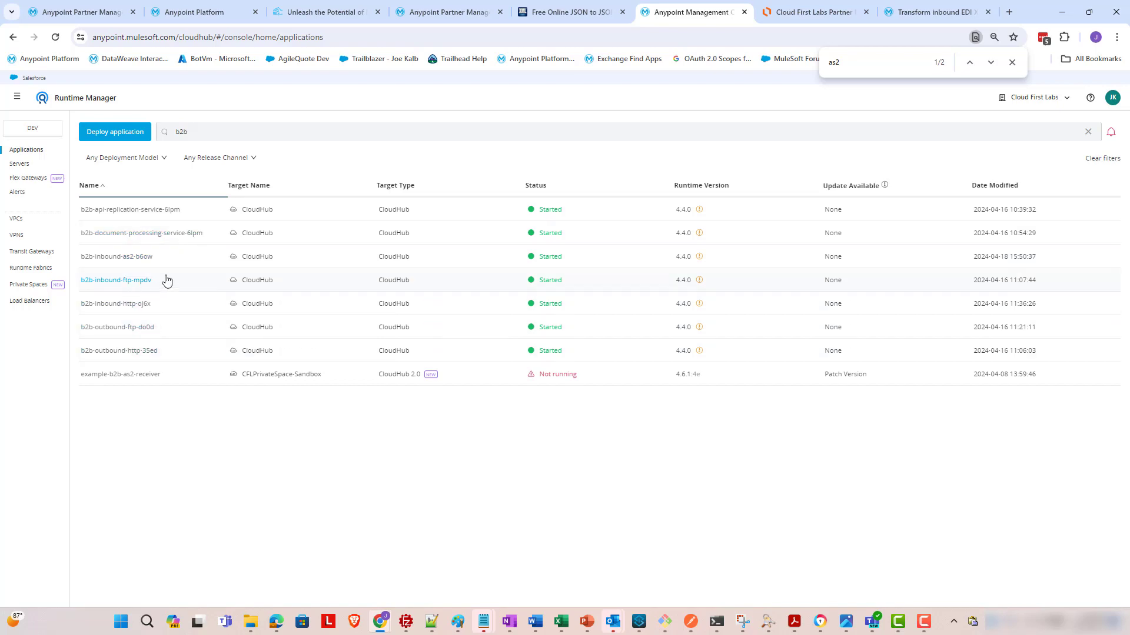
pyautogui.click(795, 14)
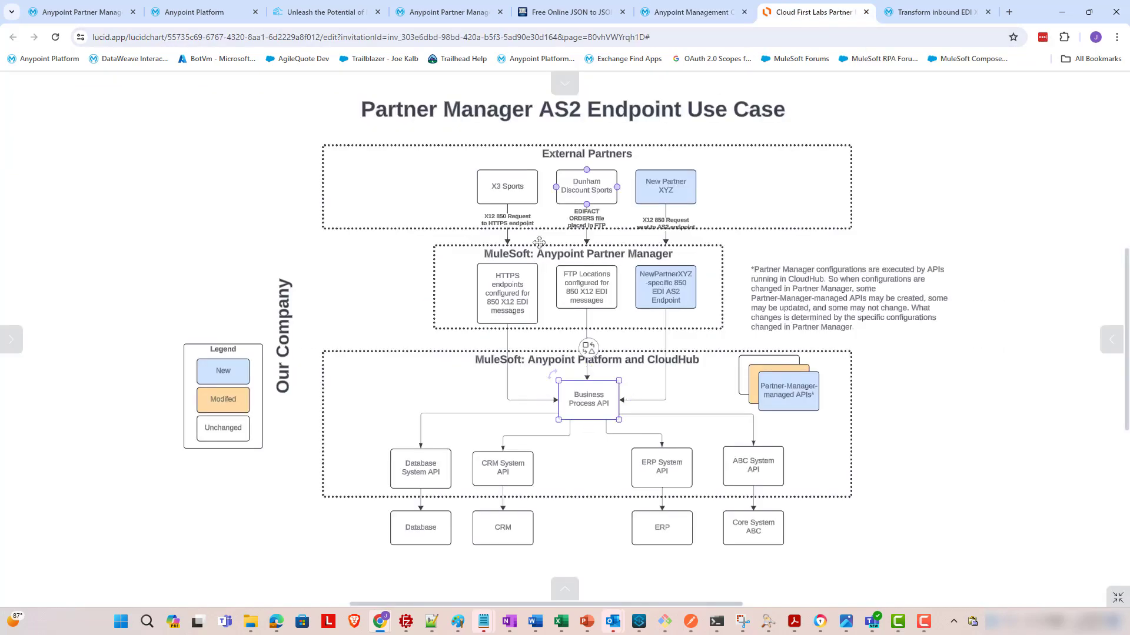
pyautogui.click(596, 295)
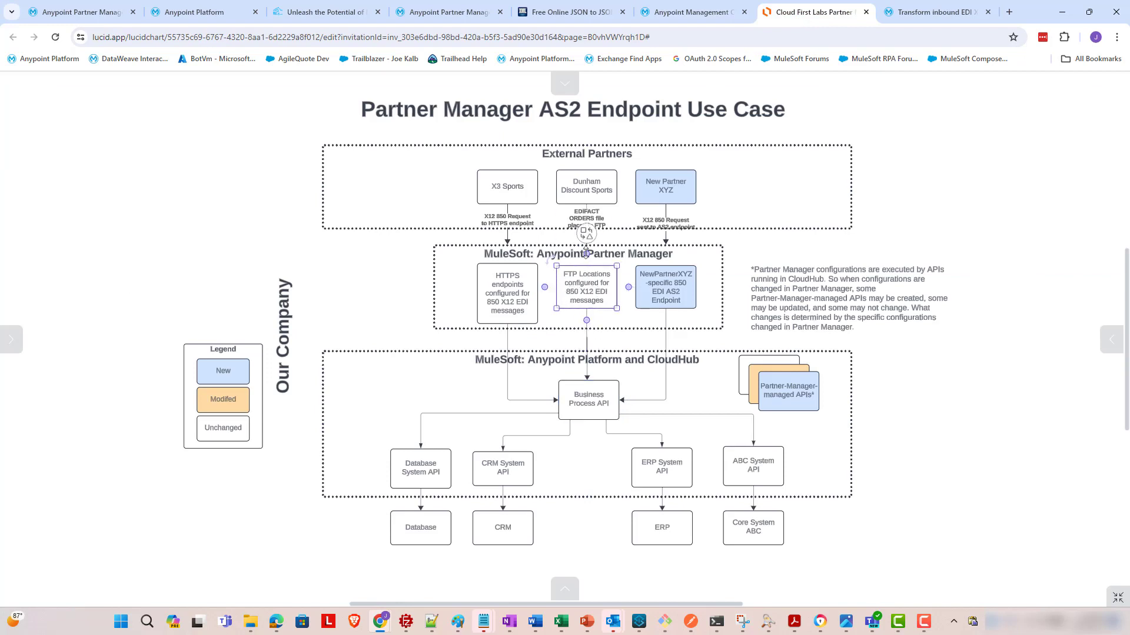
pyautogui.click(701, 15)
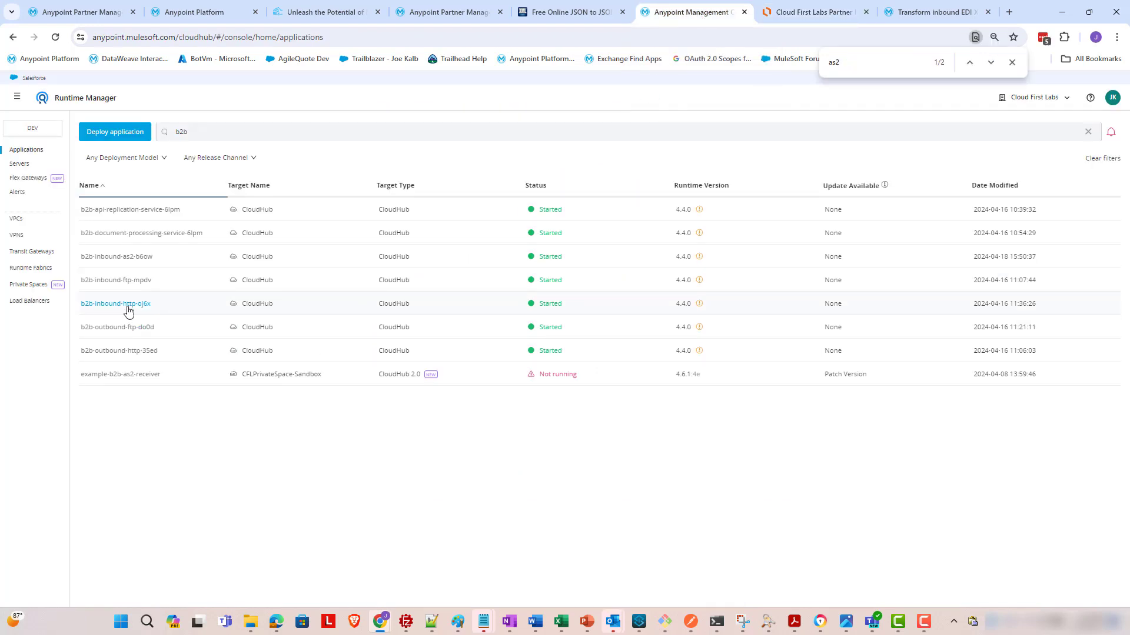
# - Check the diagram's HTTPS endpoints box against Runtime Manager, then go to Partner Manager settings
pyautogui.click(812, 12)
pyautogui.click(523, 291)
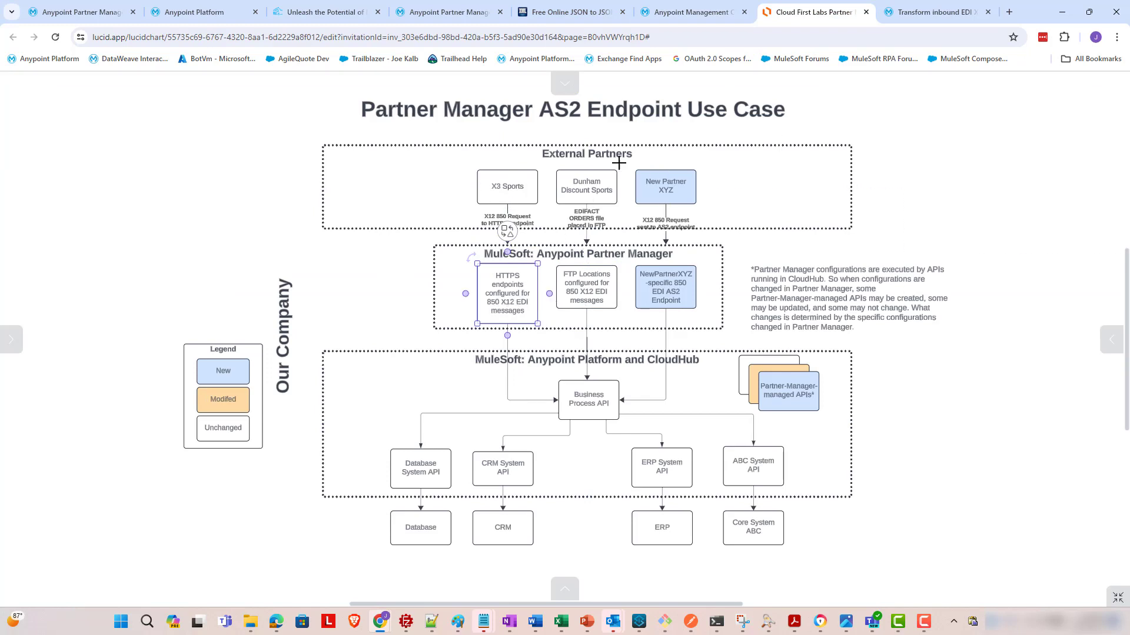
pyautogui.click(715, 17)
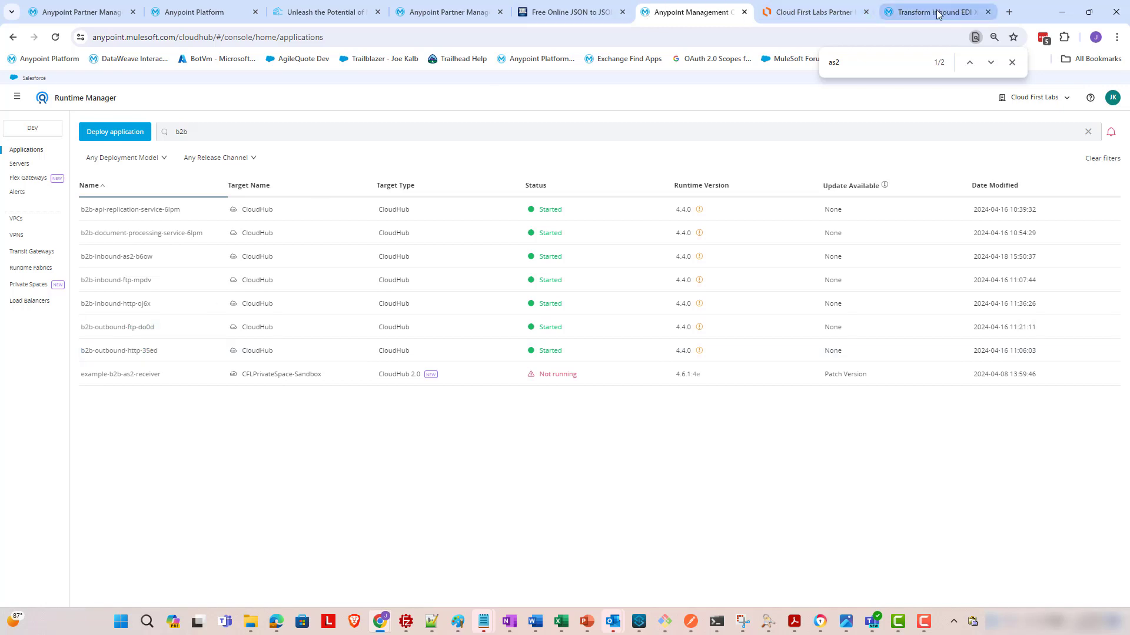
pyautogui.click(425, 8)
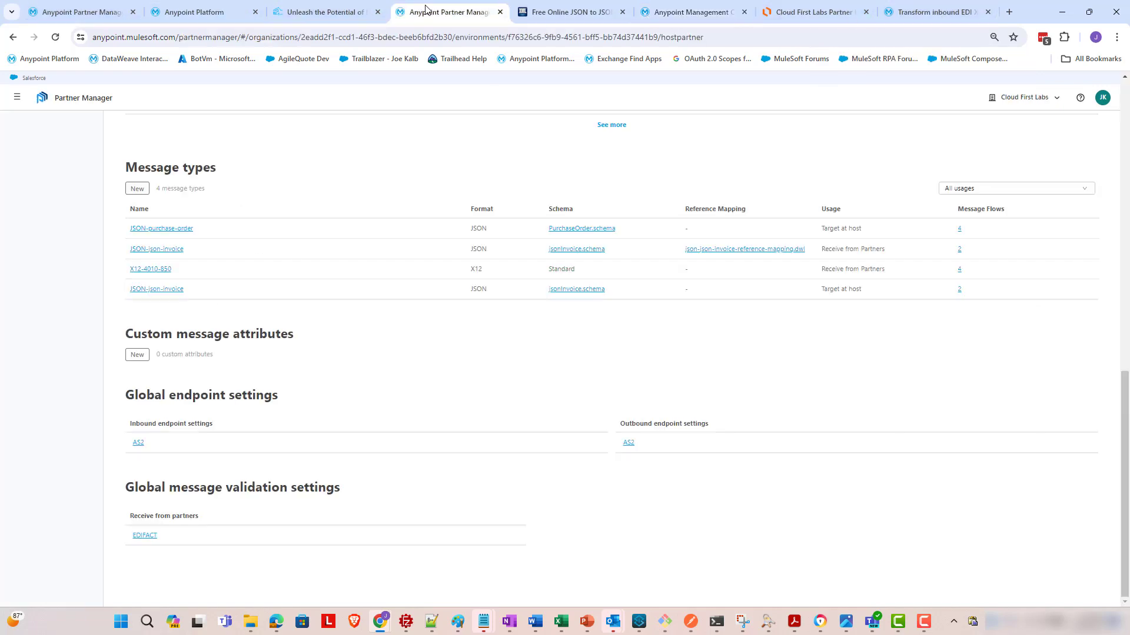
# - Review the X12-4010-850 flow's Cloud First Labs target details alongside Runtime Manager's application list
pyautogui.click(78, 9)
pyautogui.click(466, 351)
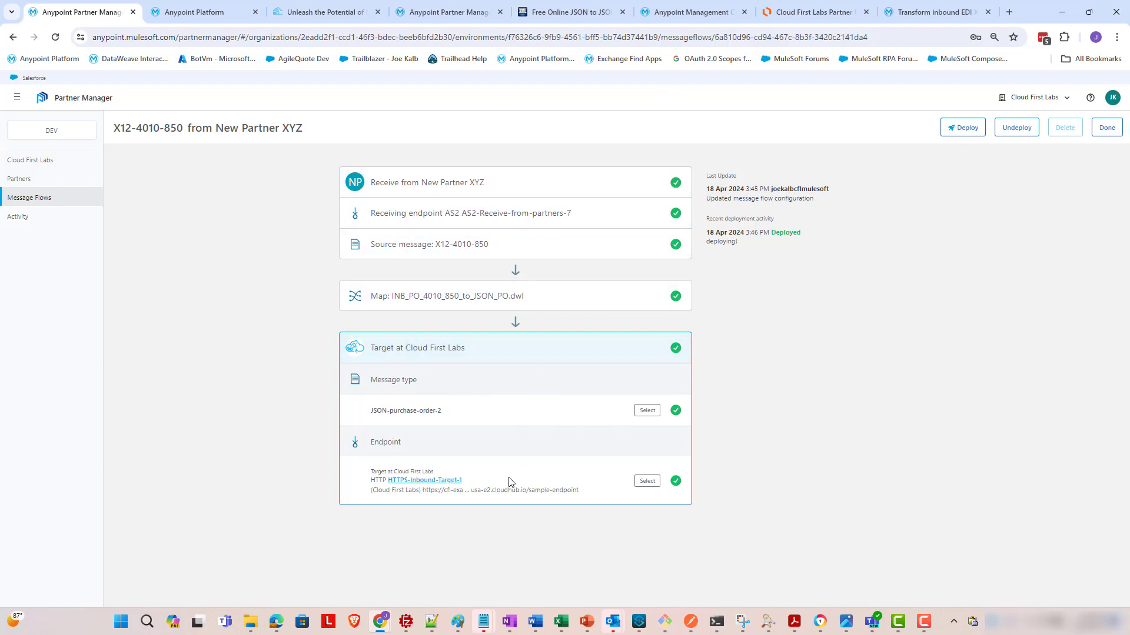
pyautogui.click(716, 15)
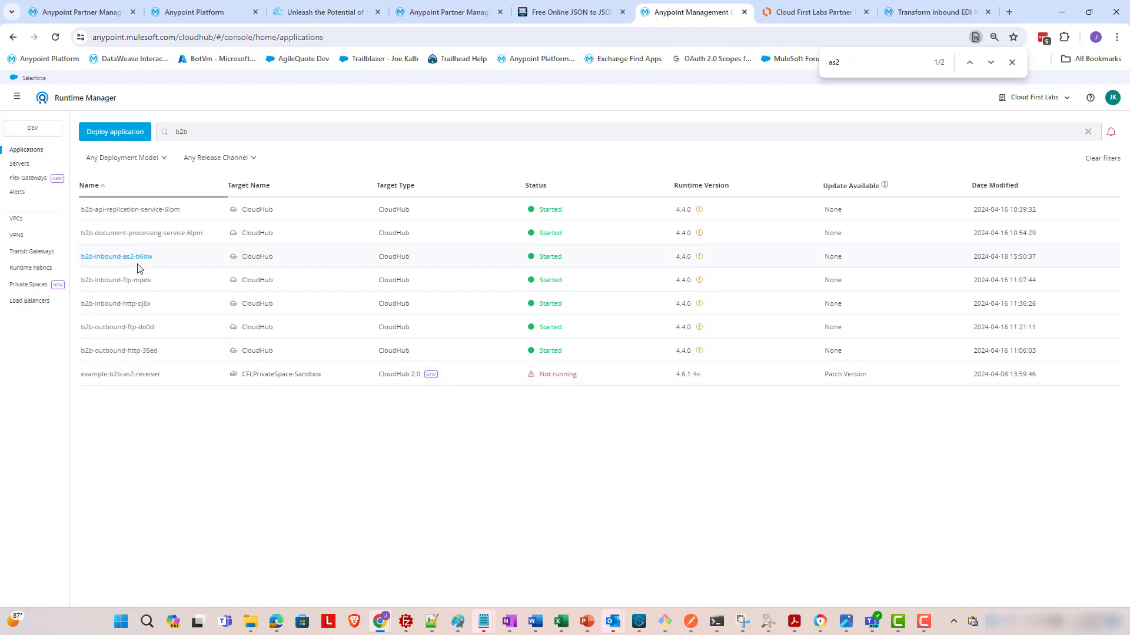
pyautogui.click(61, 12)
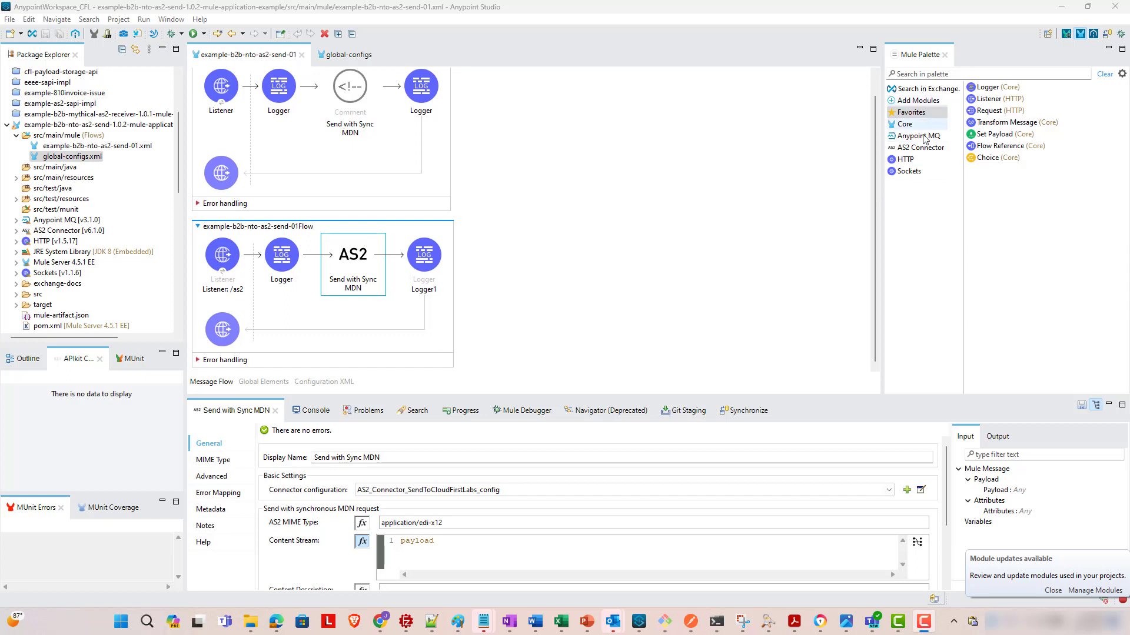
# - Add AS2 Connector 6.7.1 to the Studio project from an Exchange search for as2
pyautogui.click(938, 75)
pyautogui.click(938, 88)
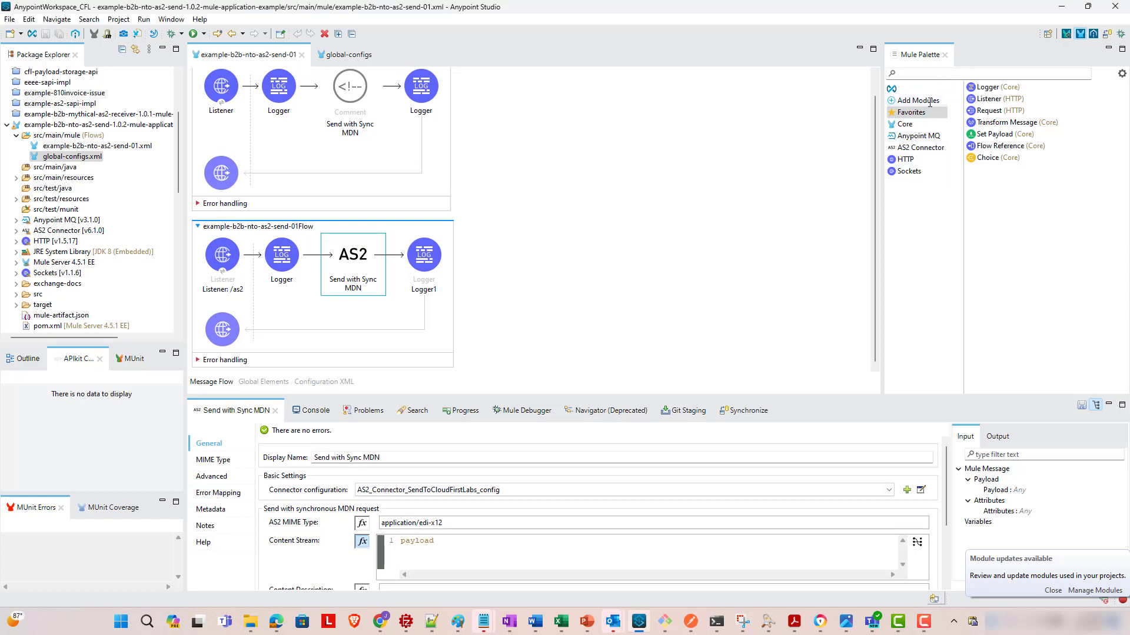
pyautogui.click(497, 177)
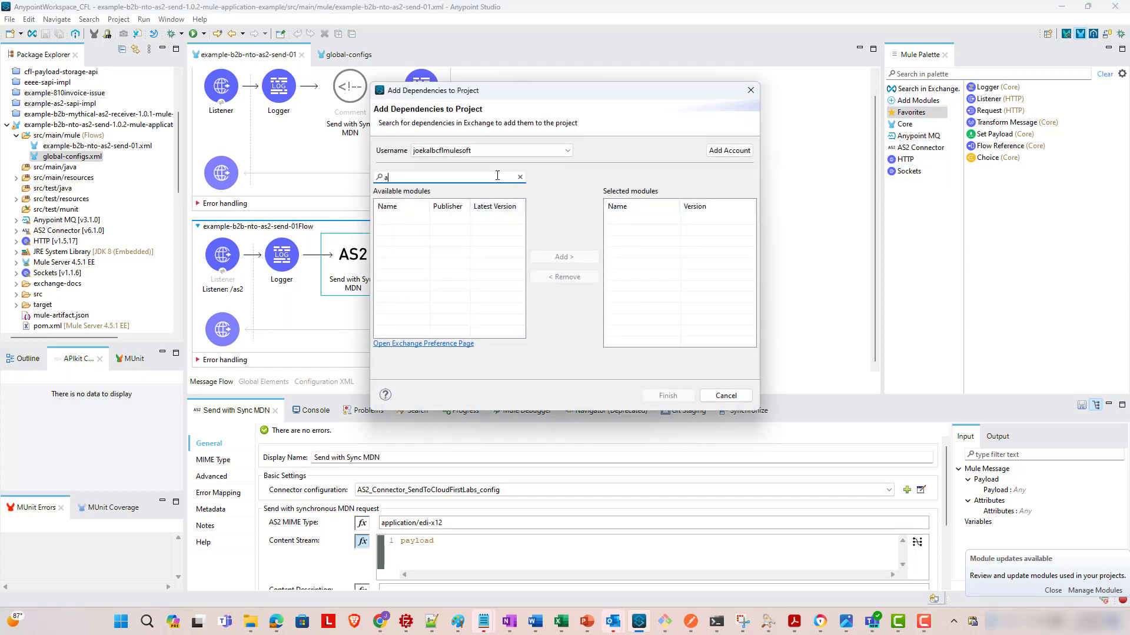
pyautogui.write('as2')
pyautogui.press('Return')
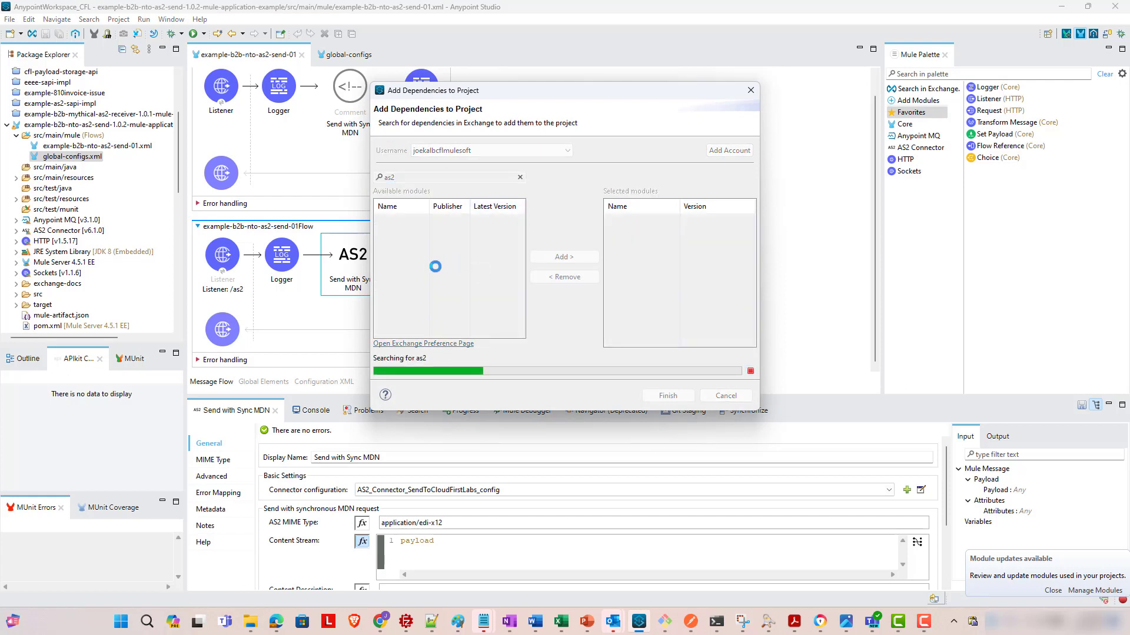
pyautogui.click(581, 266)
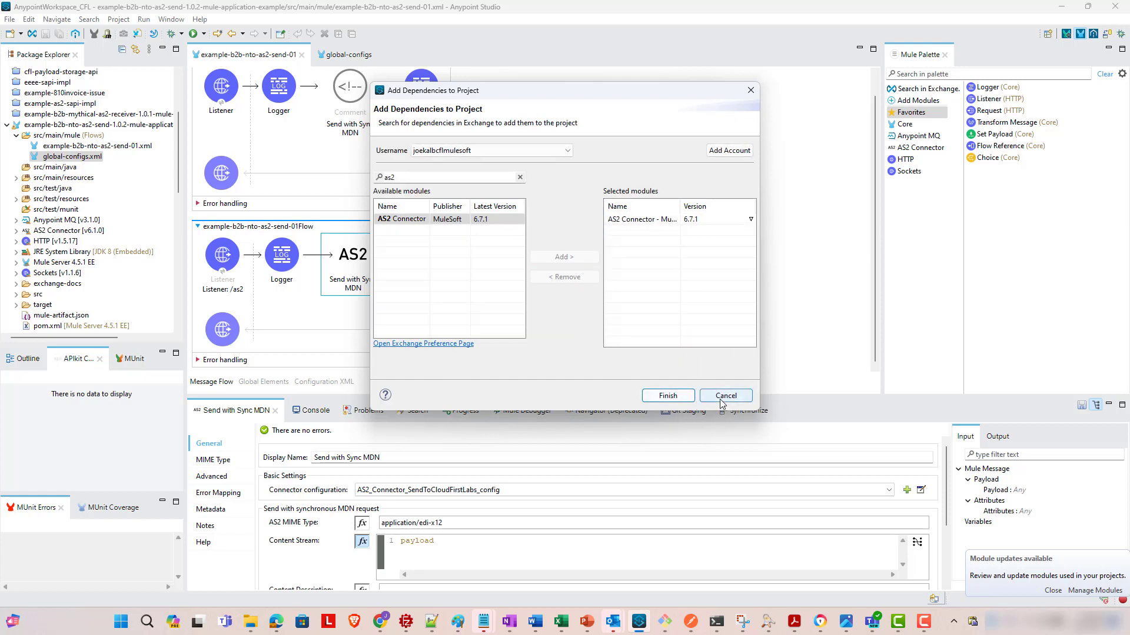
pyautogui.click(677, 396)
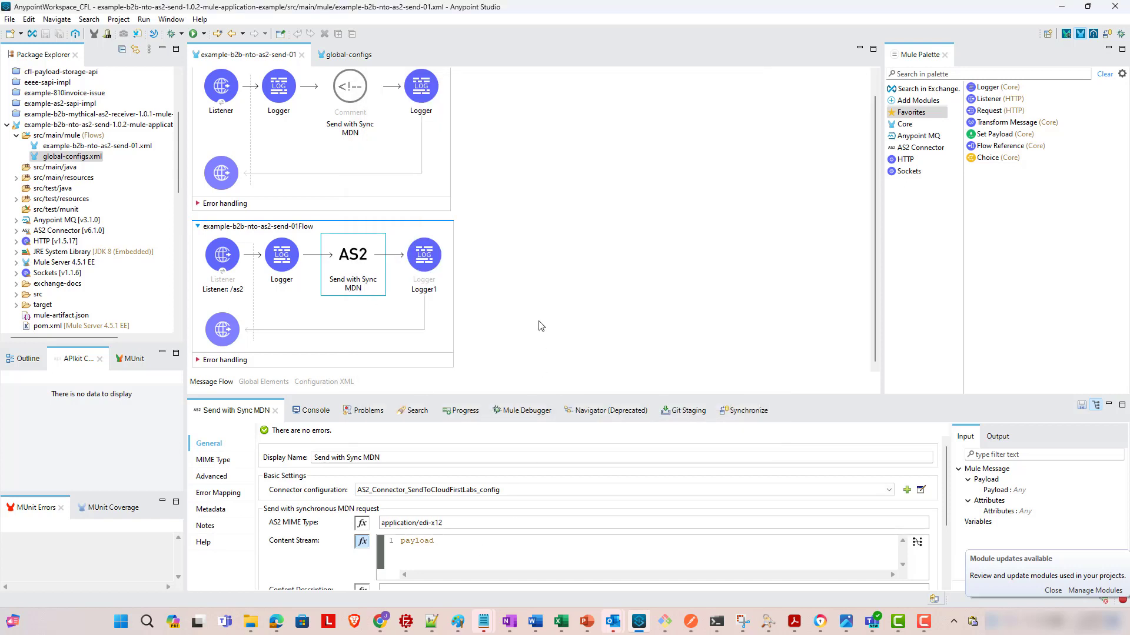
# - Inspect the application/edi-x12 MIME type and Send with Sync MDN settings, then edit its connector configuration
pyautogui.click(920, 148)
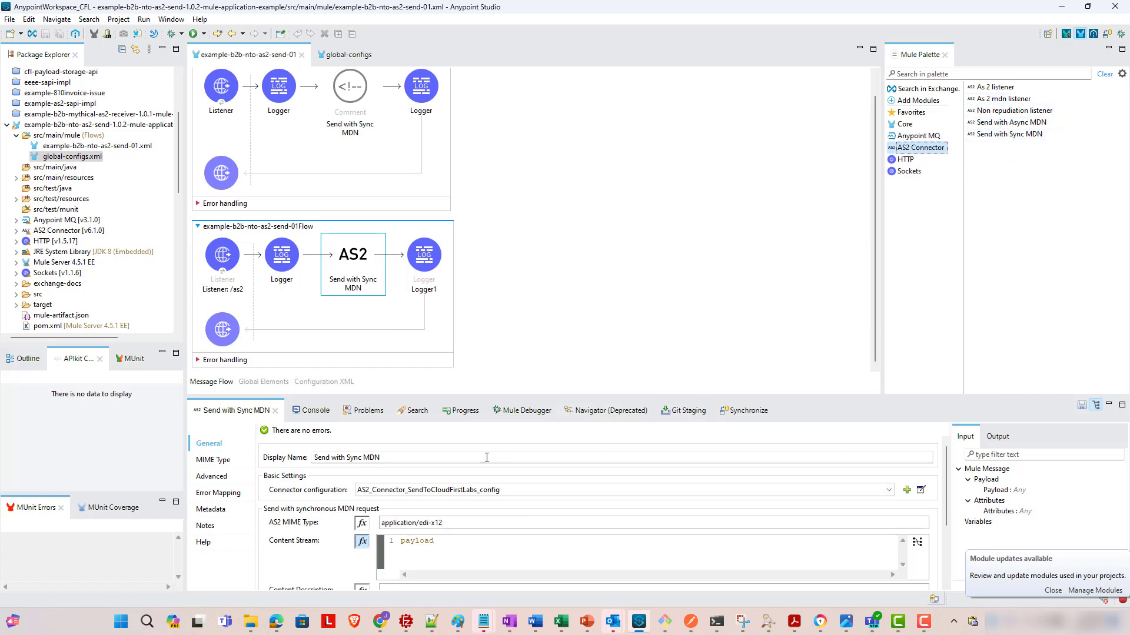
pyautogui.click(461, 523)
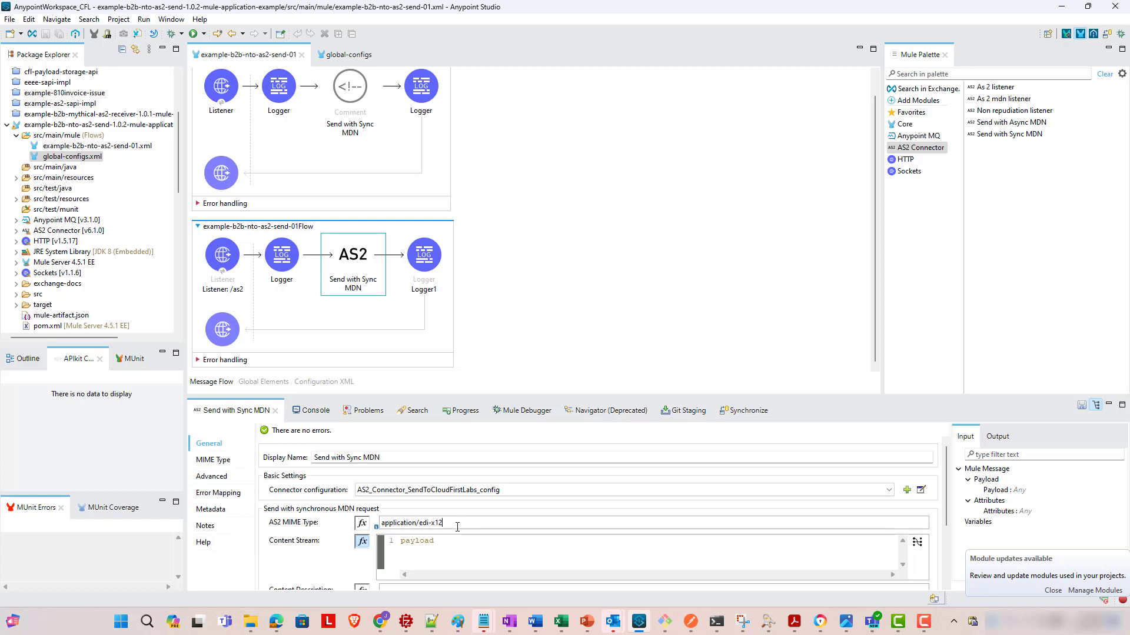
pyautogui.moveTo(457, 526); pyautogui.dragTo(319, 520)
pyautogui.click(209, 266)
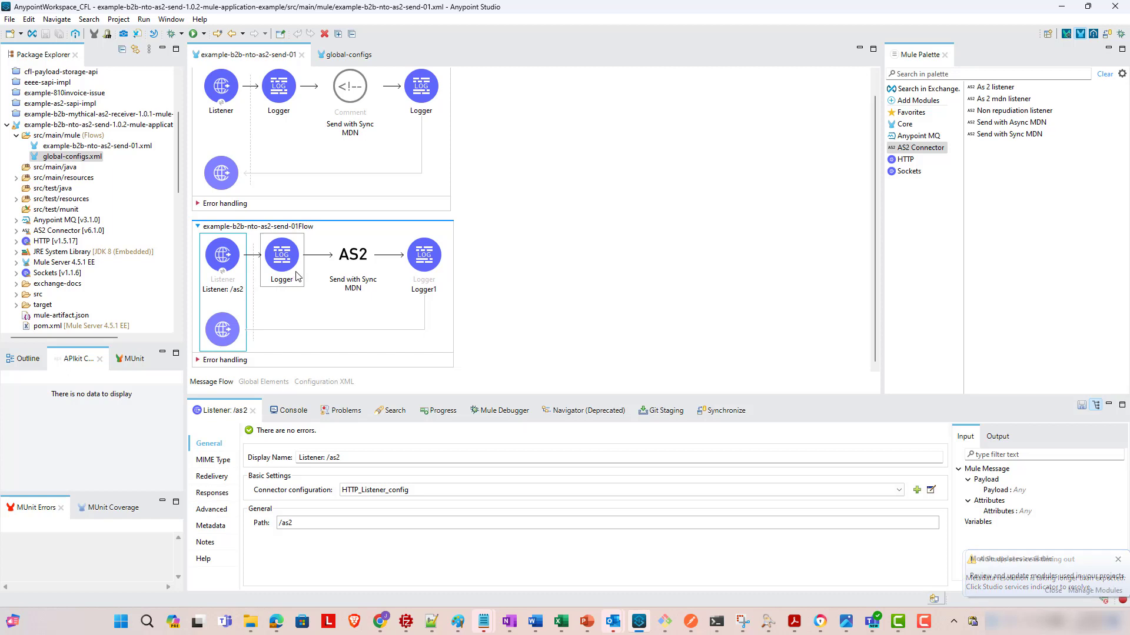
pyautogui.click(354, 278)
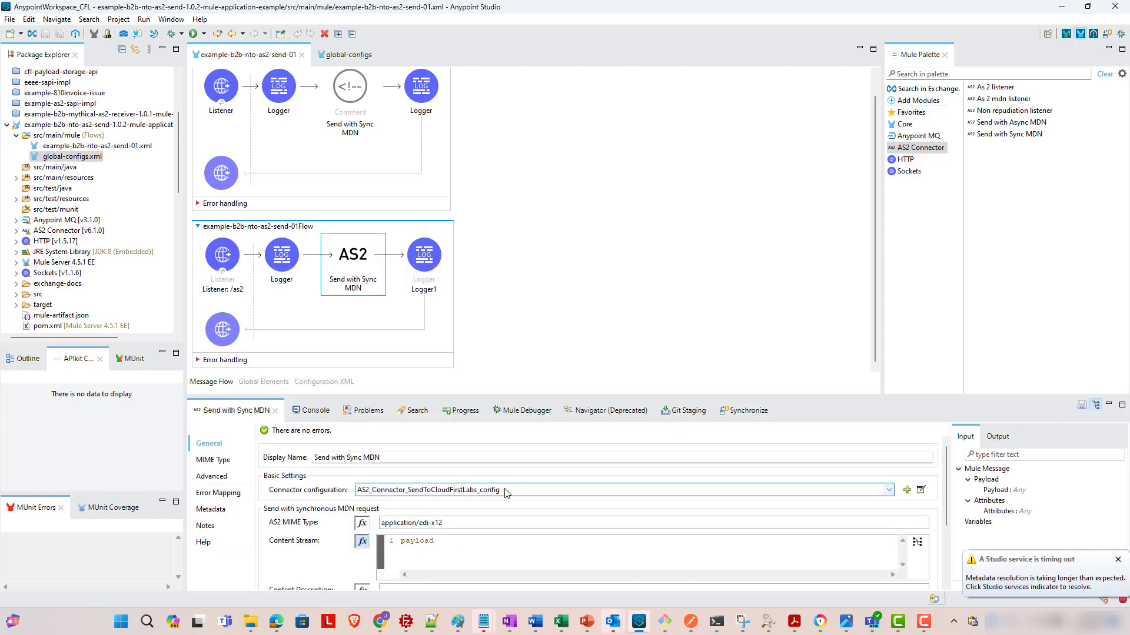
pyautogui.click(922, 493)
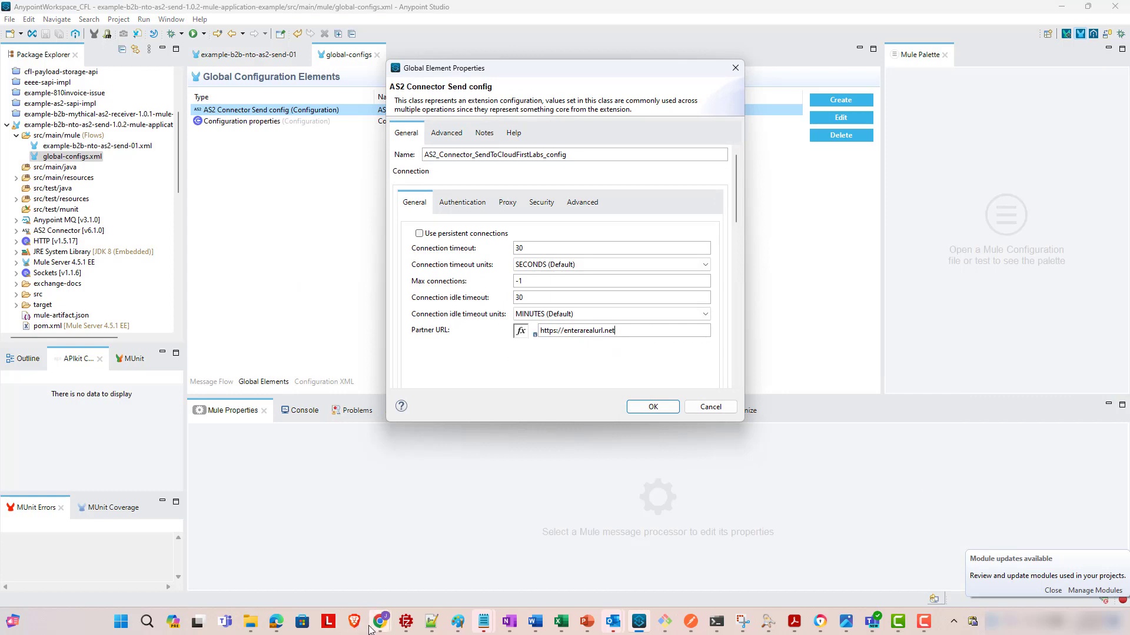
# - Bring the Partner Manager browser window with the New Partner XYZ flow to the front
pyautogui.moveTo(372, 627)
pyautogui.click(340, 590)
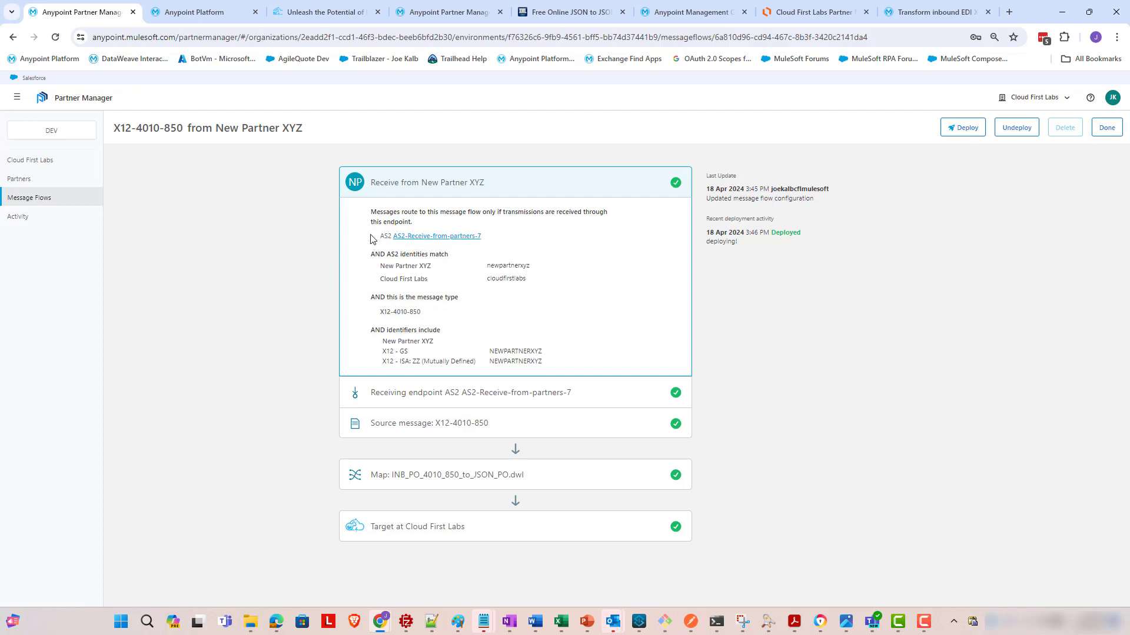
# - Copy AS2-Receive-from-partners-7's receive-as2 URL and return to Studio's AS2 send config
pyautogui.click(419, 237)
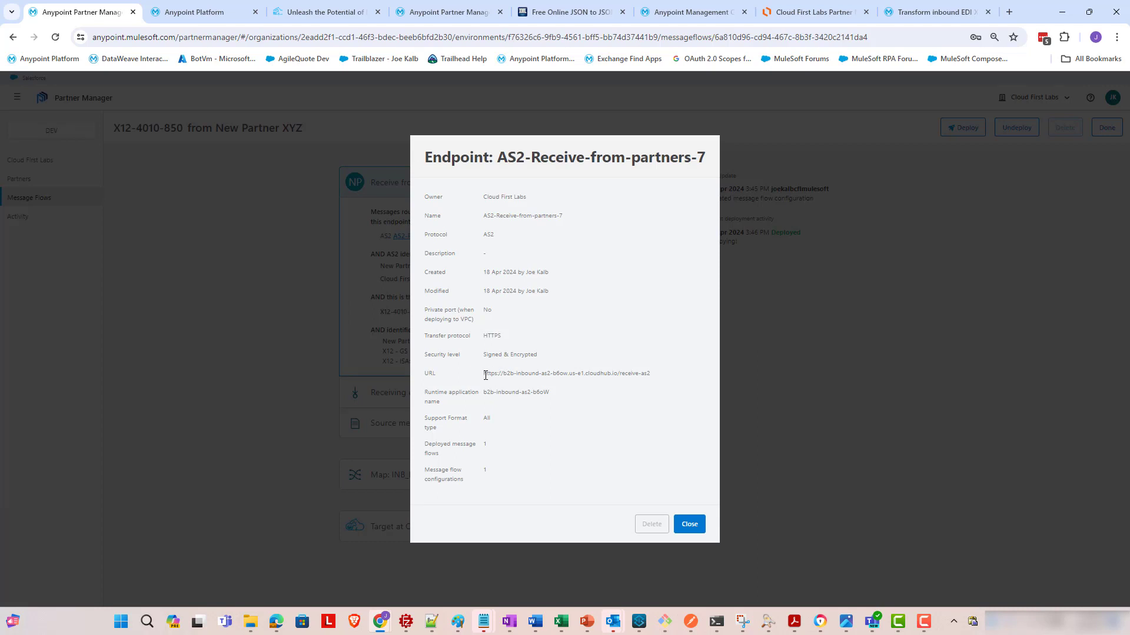
pyautogui.moveTo(493, 374); pyautogui.dragTo(650, 373)
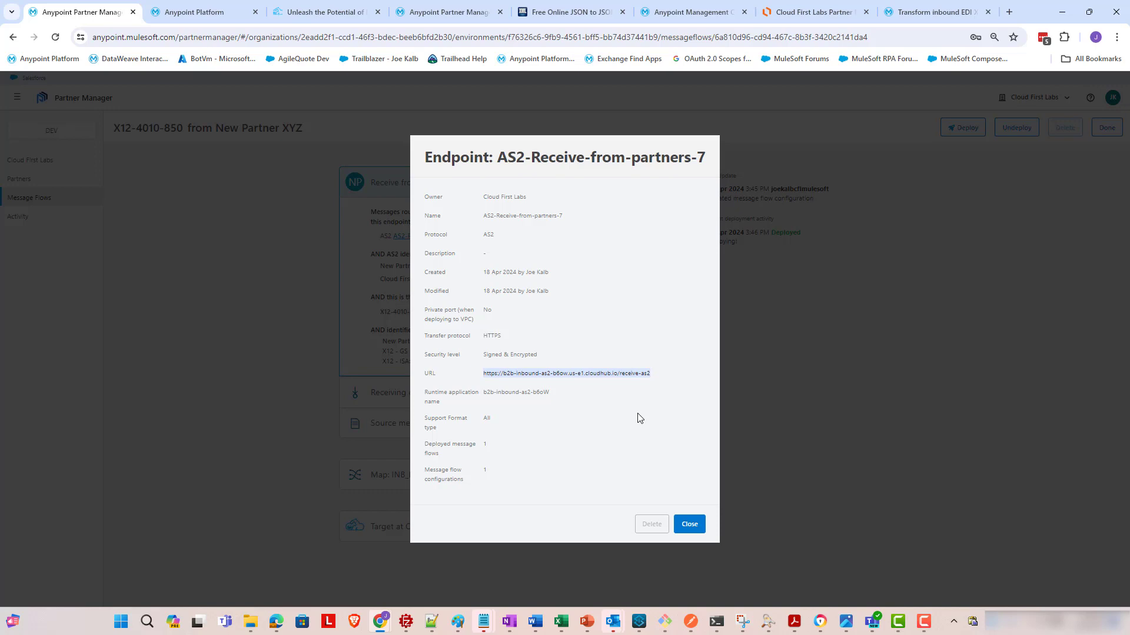
pyautogui.click(687, 524)
pyautogui.click(646, 619)
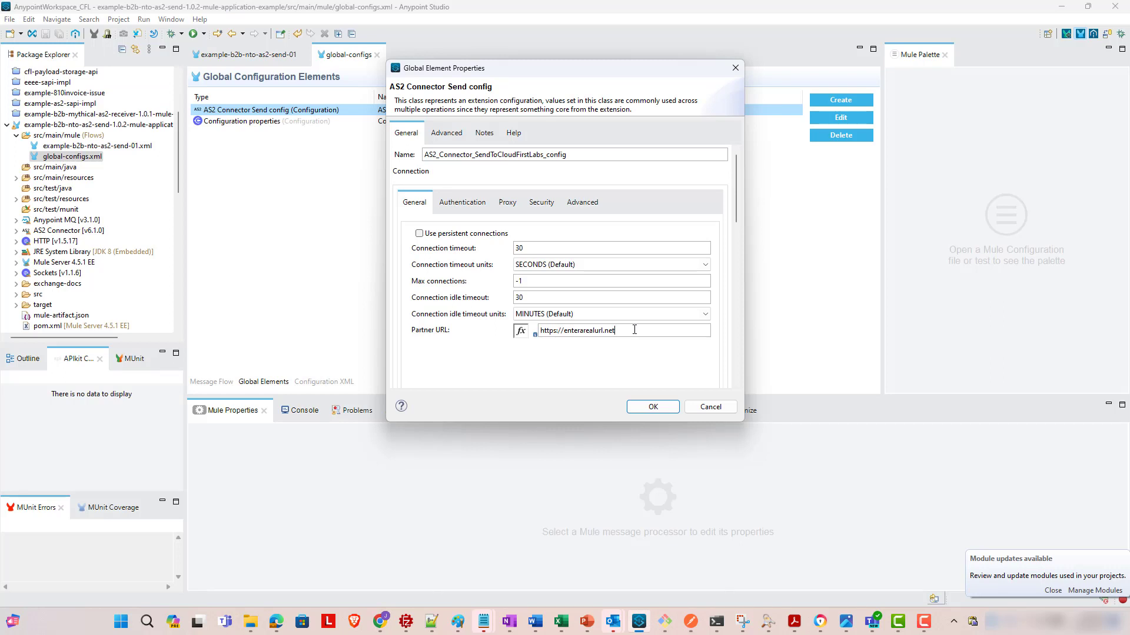
# - Paste the receive-as2 endpoint URL into the connector's Partner URL field
pyautogui.hotkey('ctrl', 'a')
pyautogui.hotkey('ctrl', 'v')
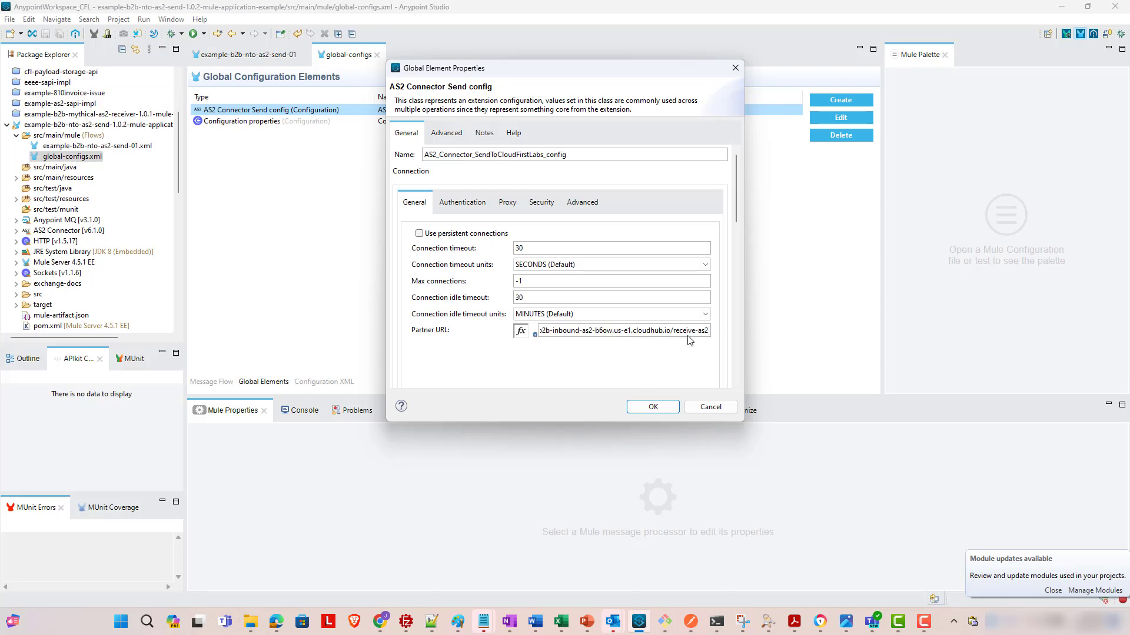
pyautogui.click(541, 203)
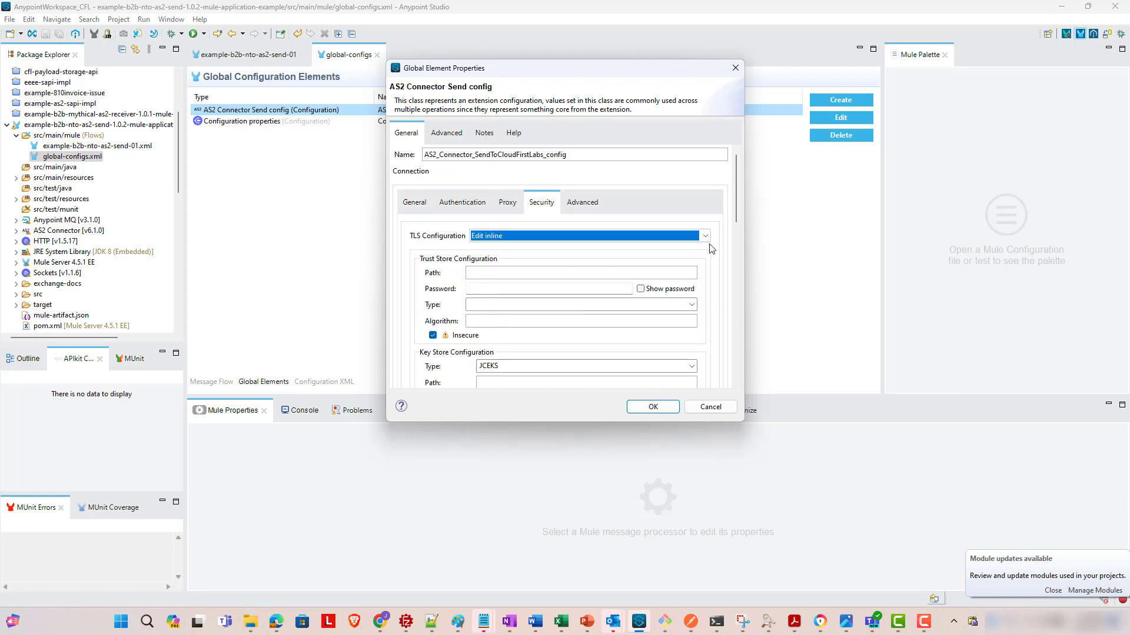
# - Replace the self AS2 Partner Name d4sports with newpartnerxyz
pyautogui.scroll(-2, 736, 219)
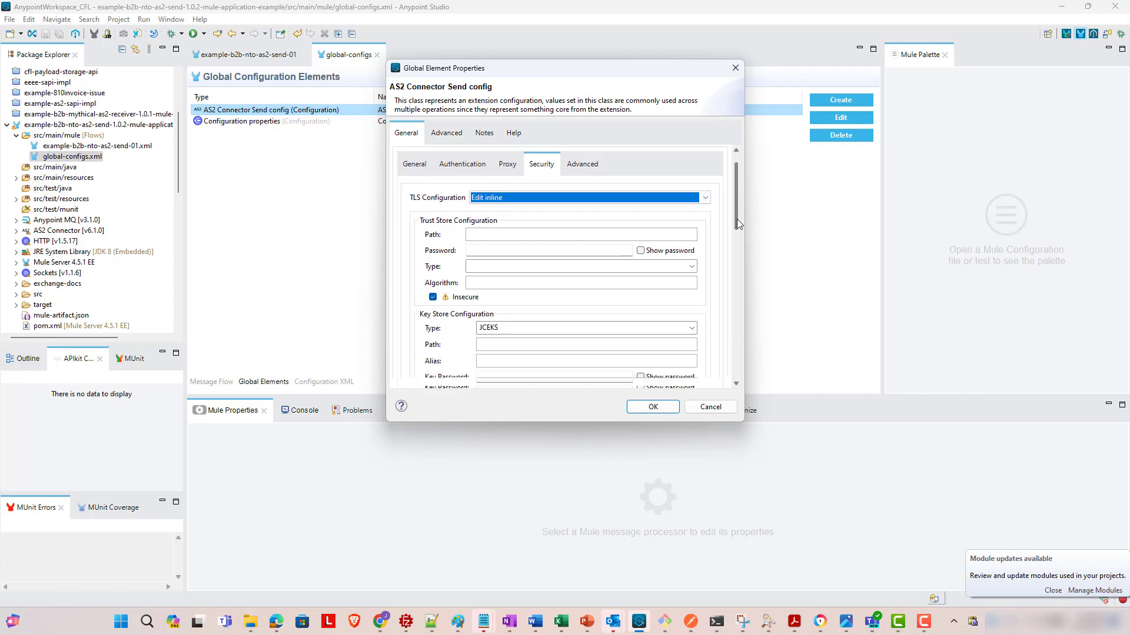
pyautogui.moveTo(737, 218); pyautogui.dragTo(746, 312)
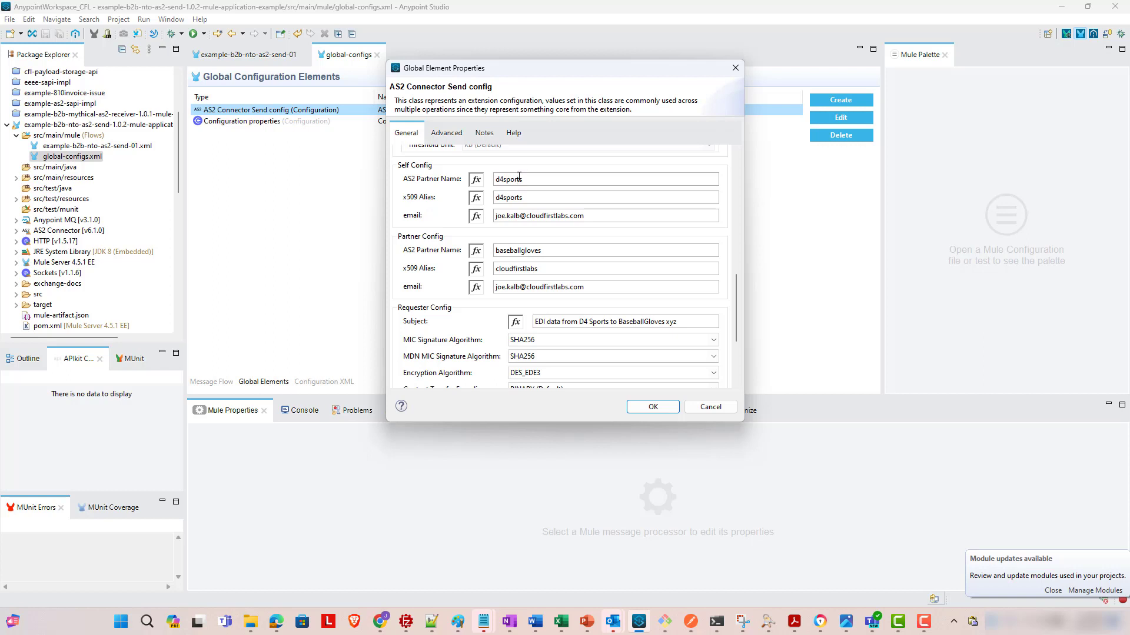
pyautogui.doubleClick(541, 179)
pyautogui.write('newpartnerxyz')
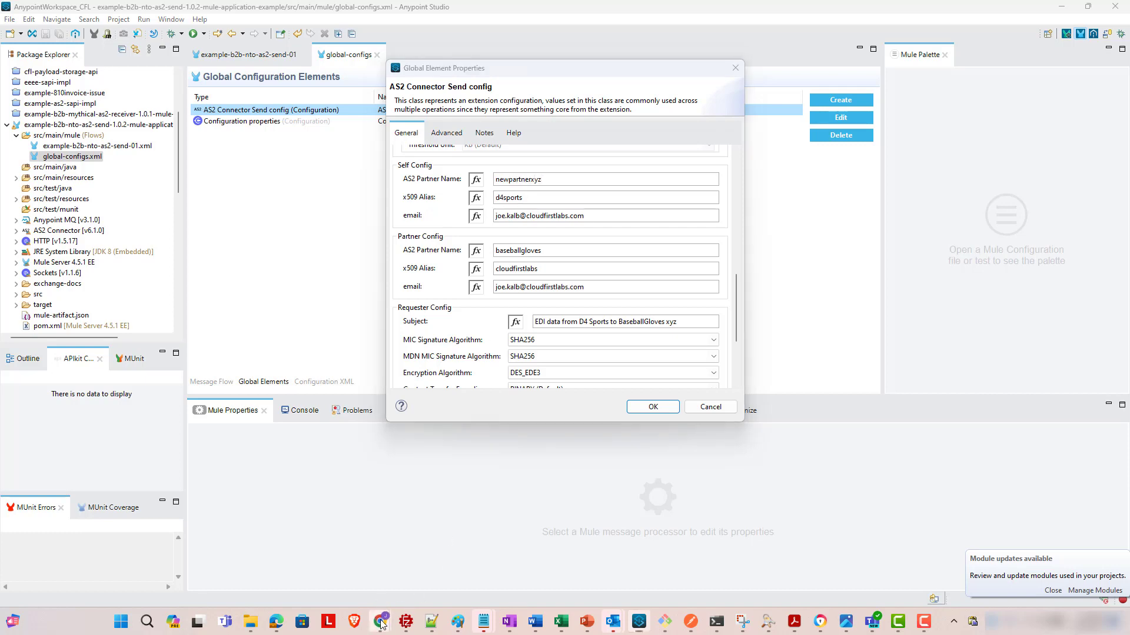
# - Copy the AS2 identity cloudfirstlabs from the Partner Manager flow
pyautogui.moveTo(380, 621)
pyautogui.click(297, 530)
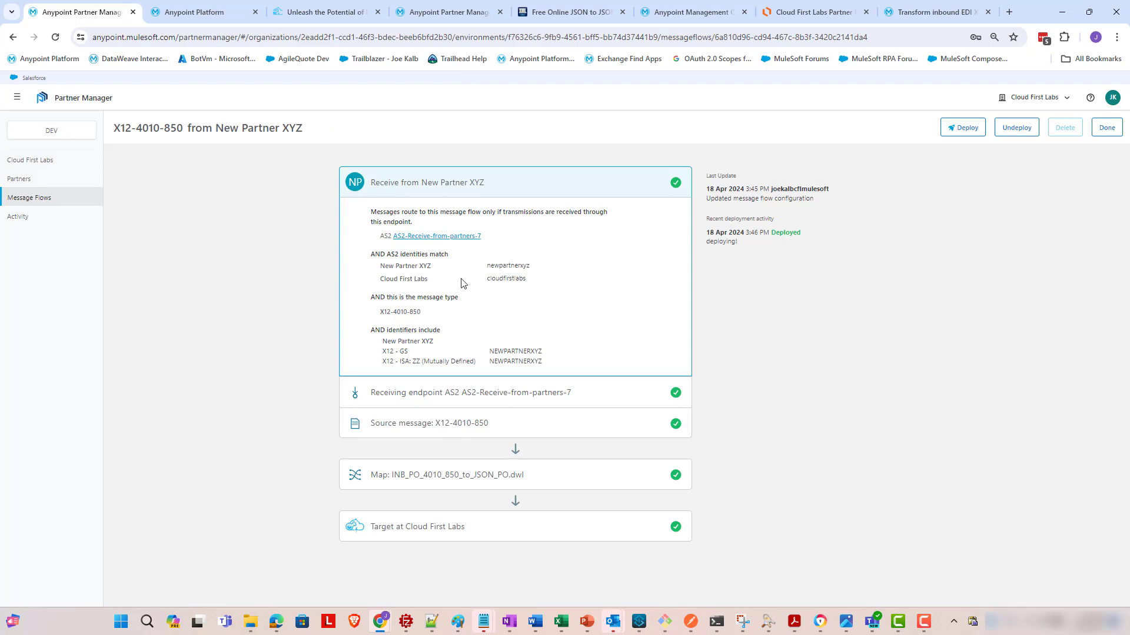
pyautogui.doubleClick(500, 267)
pyautogui.doubleClick(512, 280)
pyautogui.hotkey('ctrl', 'c')
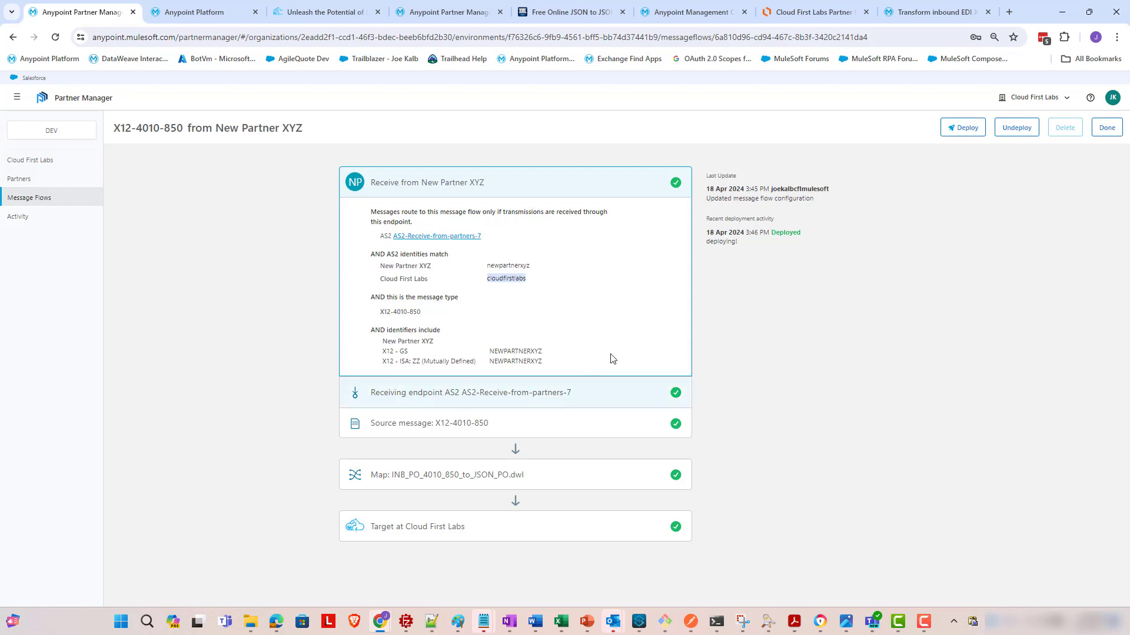
# - Replace baseballgloves with cloudfirstlabs as the Partner Config AS2 Partner Name in Anypoint Studio
pyautogui.click(1050, 17)
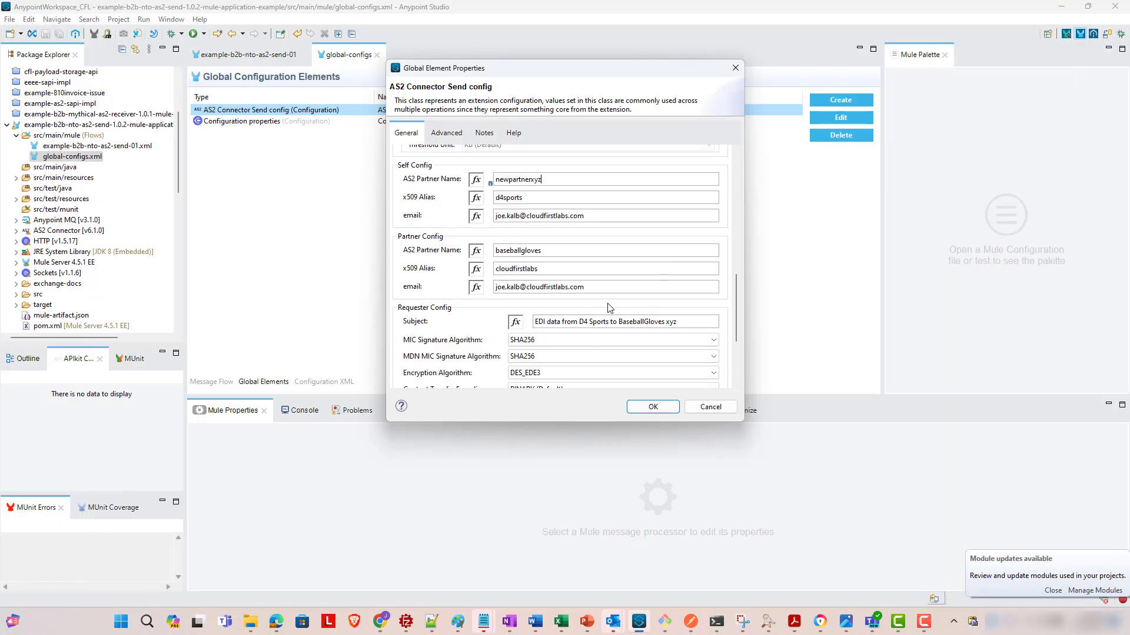
pyautogui.doubleClick(585, 249)
pyautogui.hotkey('ctrl', 'v')
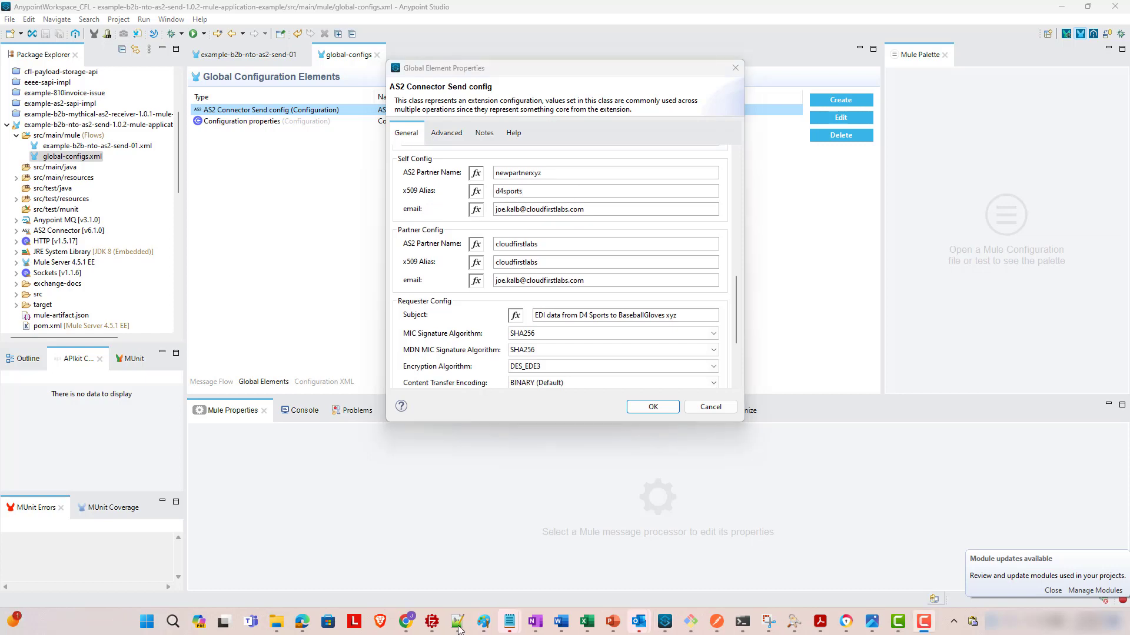
pyautogui.click(457, 621)
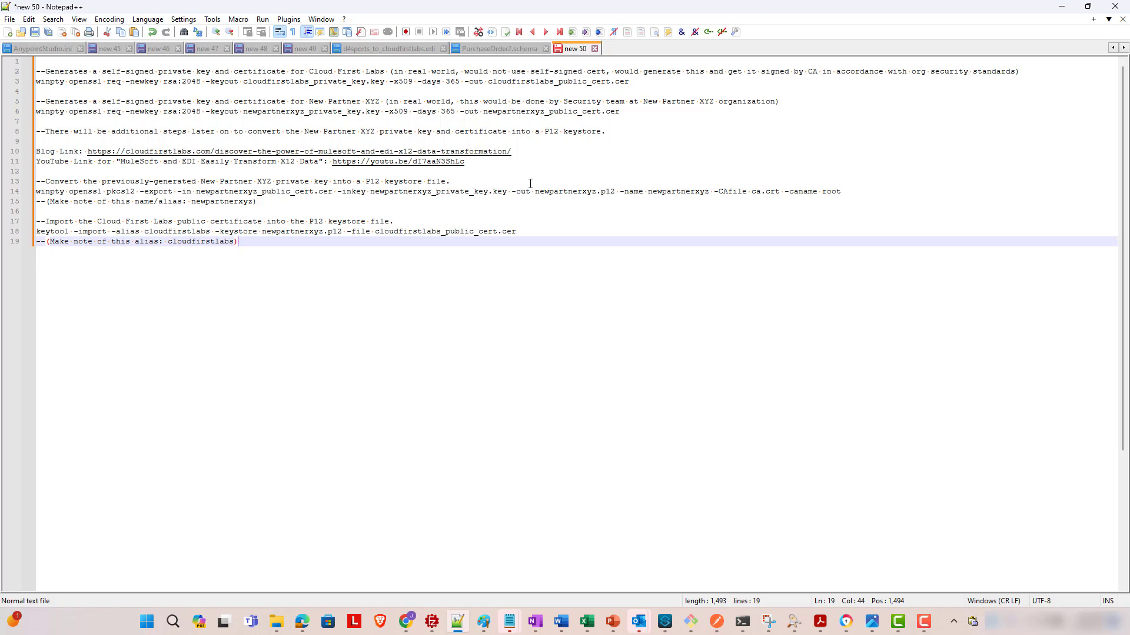
# - Change the Self Config x509 Alias in the AS2 Connector Send config from d4sports to newpartnerxyz
pyautogui.doubleClick(664, 194)
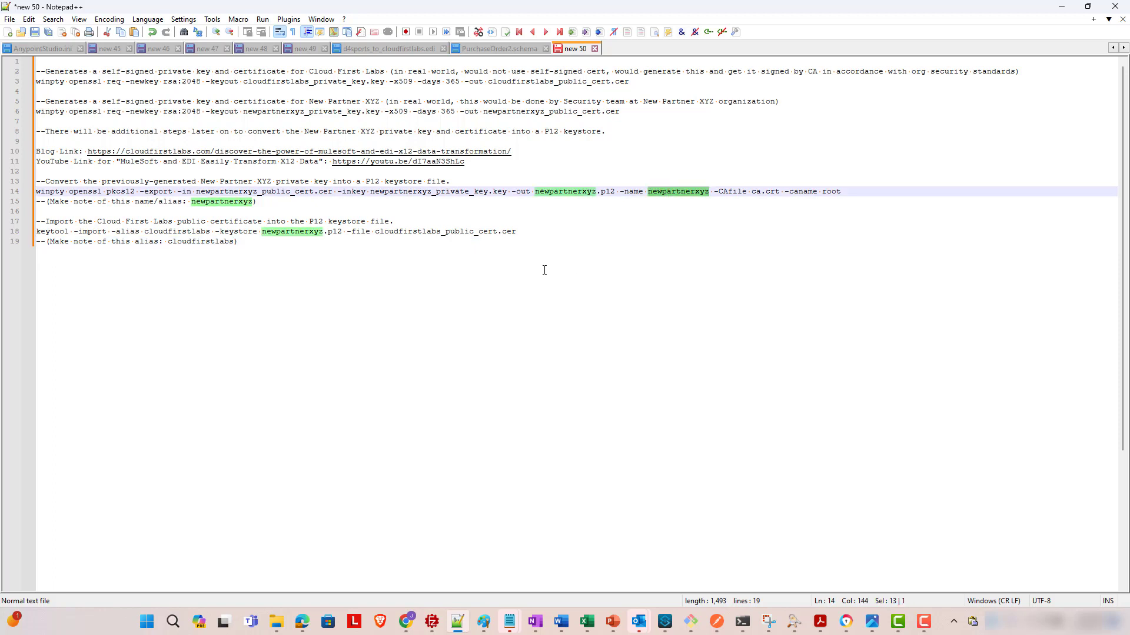
pyautogui.doubleClick(188, 232)
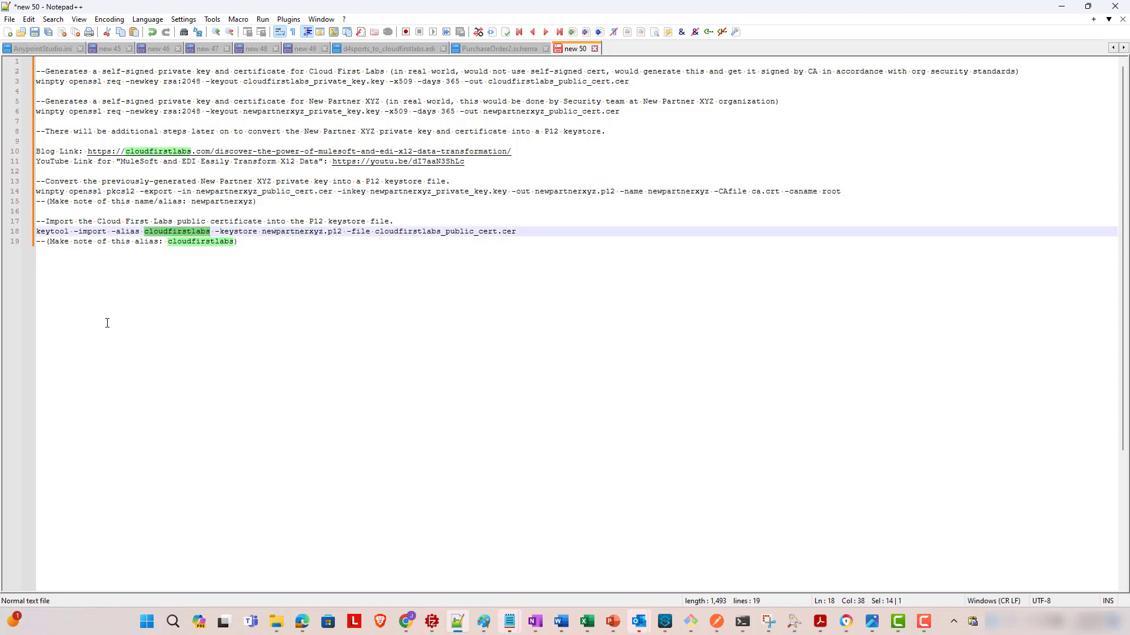
pyautogui.click(665, 622)
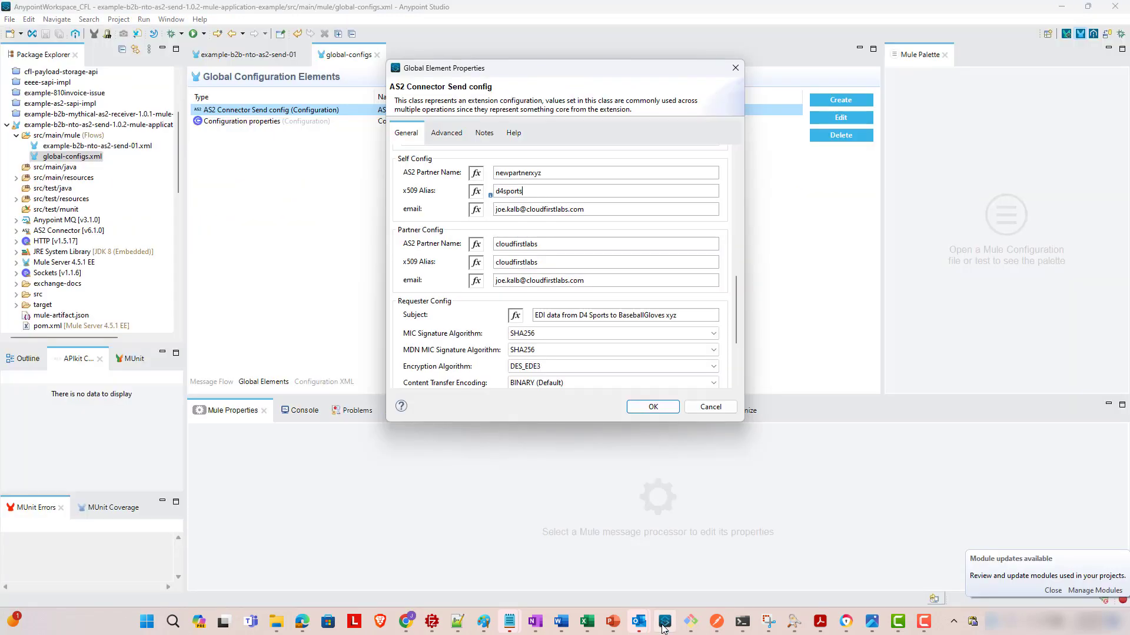
pyautogui.doubleClick(540, 190)
pyautogui.write('newpartnerxyz')
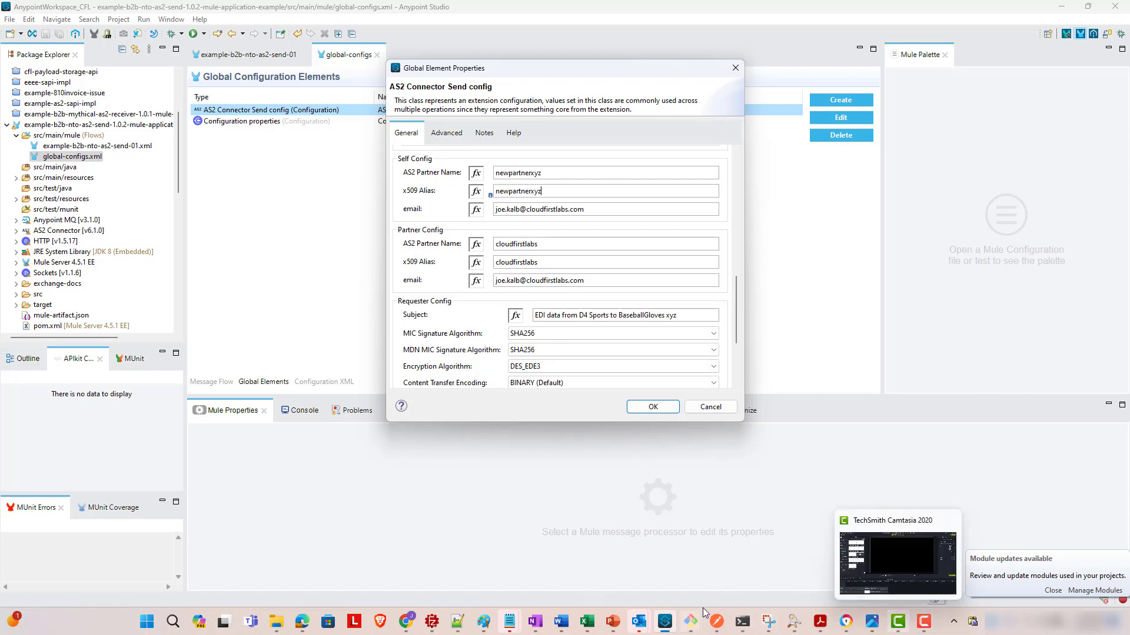
pyautogui.click(945, 559)
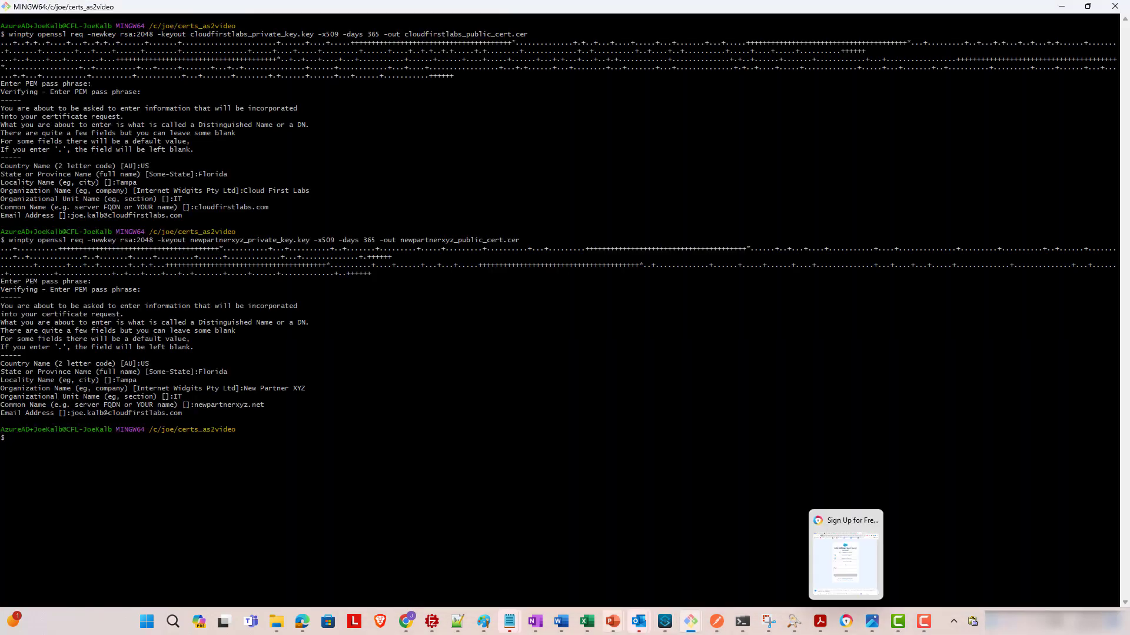
# - Copy the winpty openssl pkcs12 -export command from the certificate setup notes
pyautogui.click(459, 622)
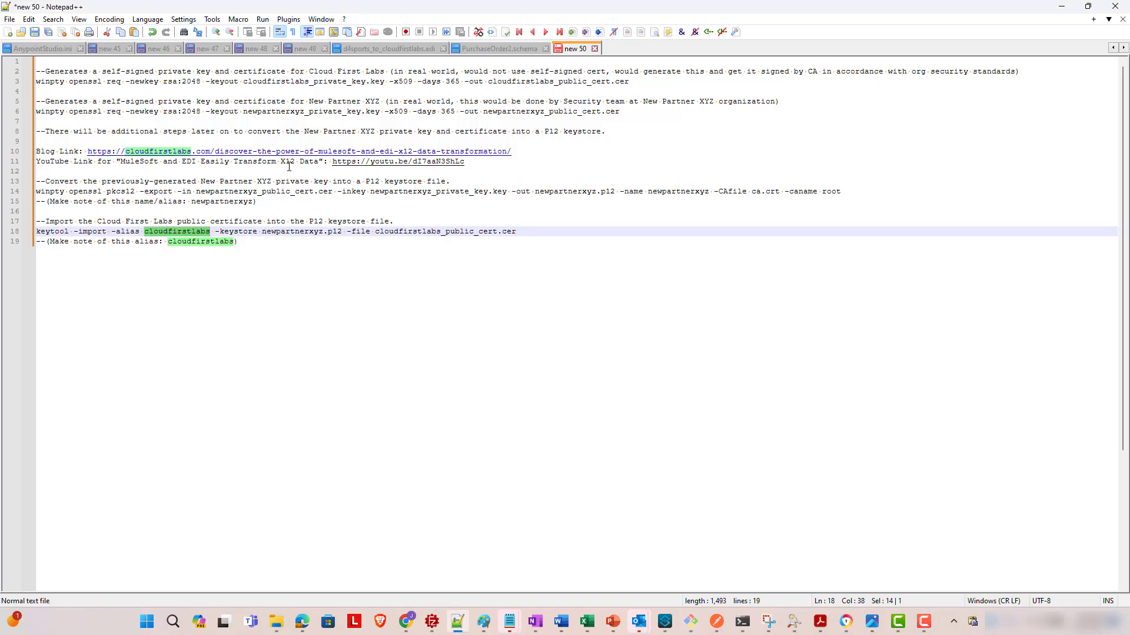
pyautogui.moveTo(892, 192); pyautogui.dragTo(2, 195)
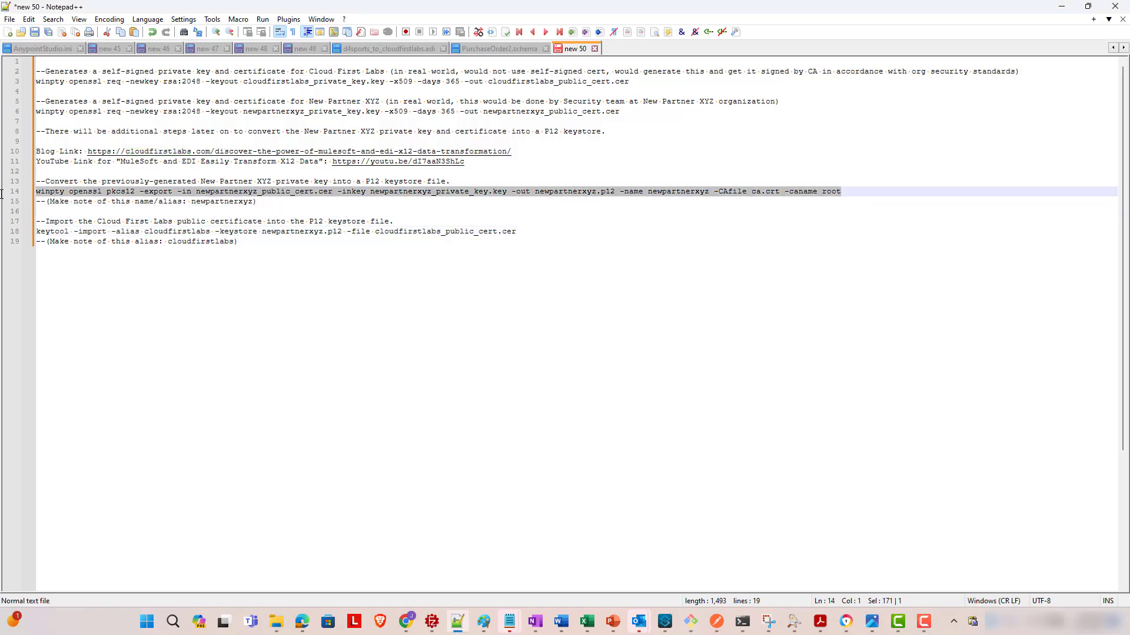
pyautogui.rightClick(57, 189)
pyautogui.click(89, 207)
# - Run the pkcs12 export in Git Bash, entering the pass phrase and export password
pyautogui.click(1061, 7)
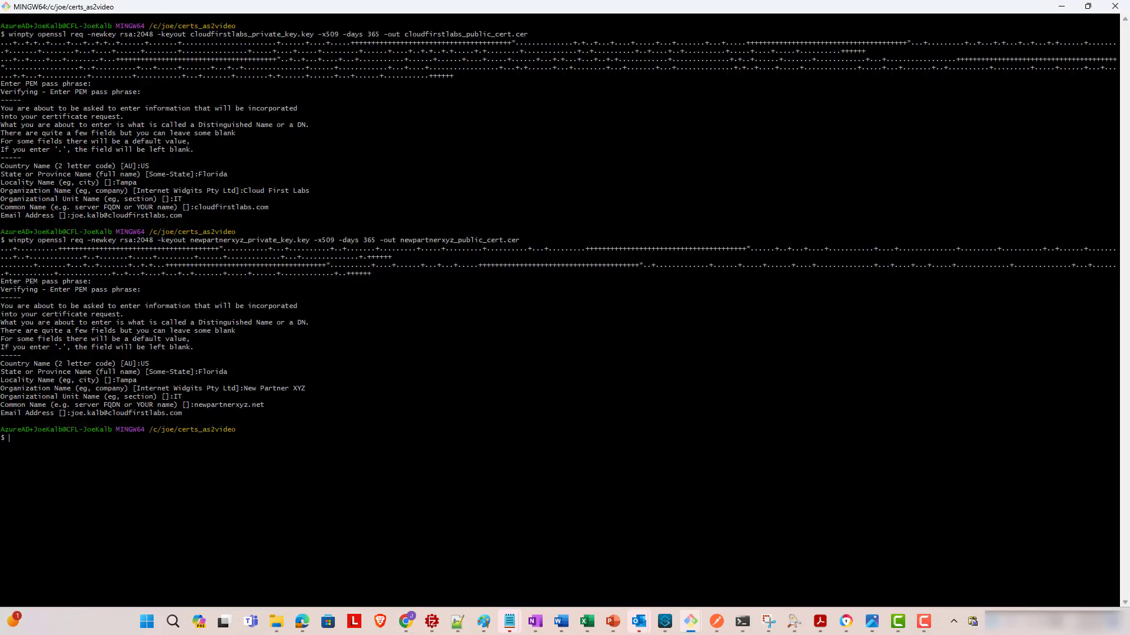
pyautogui.rightClick(193, 476)
pyautogui.click(274, 327)
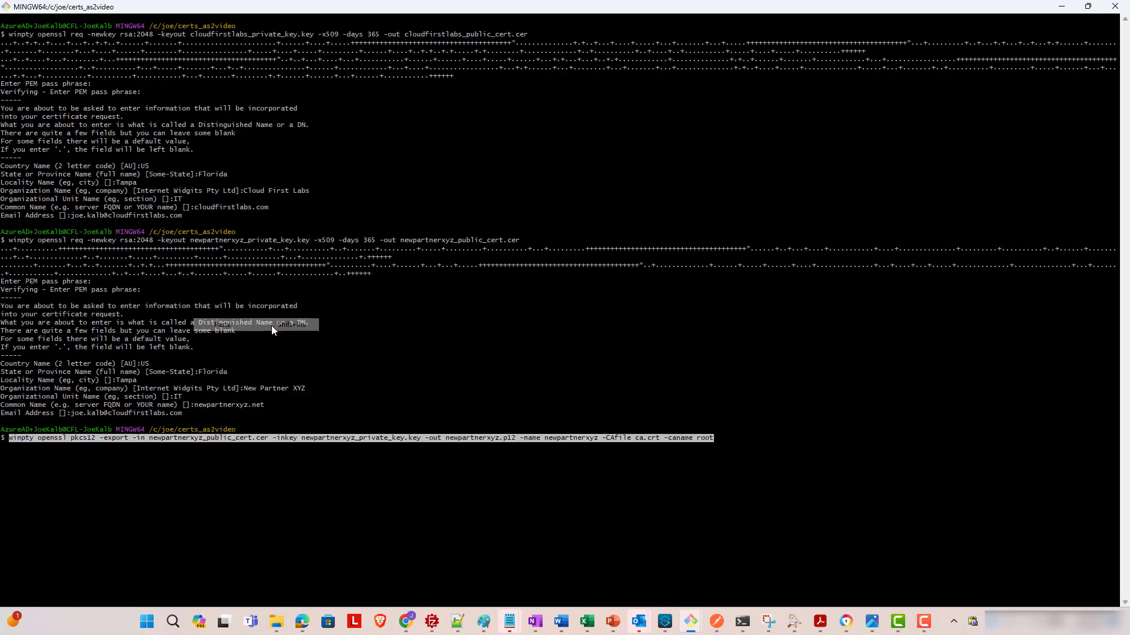
pyautogui.moveTo(581, 631)
pyautogui.press('Return')
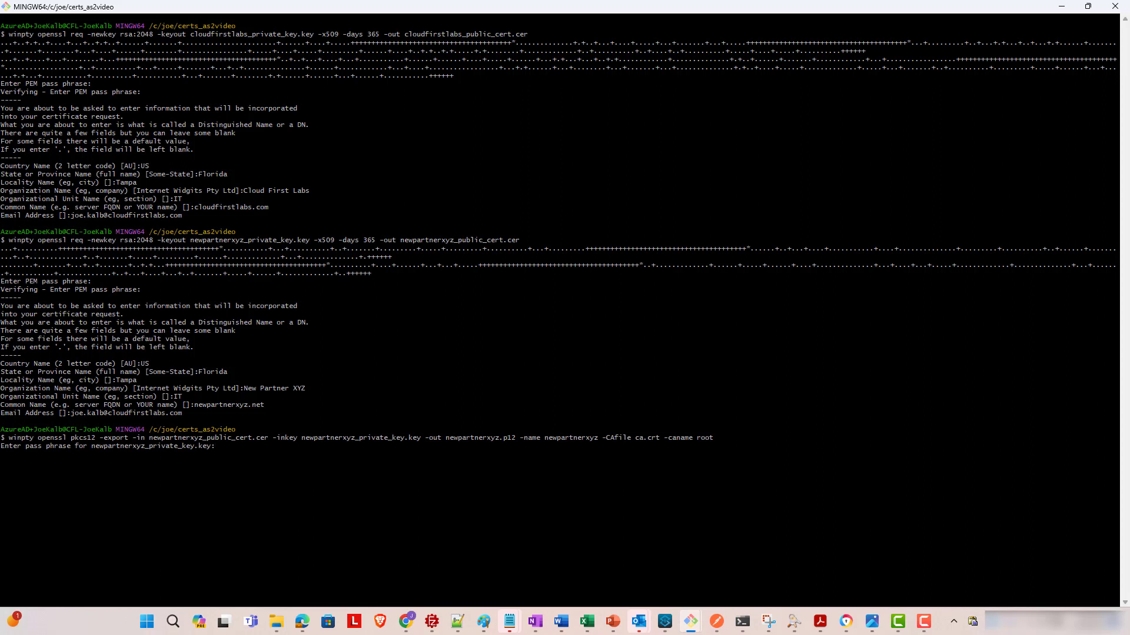
pyautogui.press('Return')
pyautogui.press('Return')
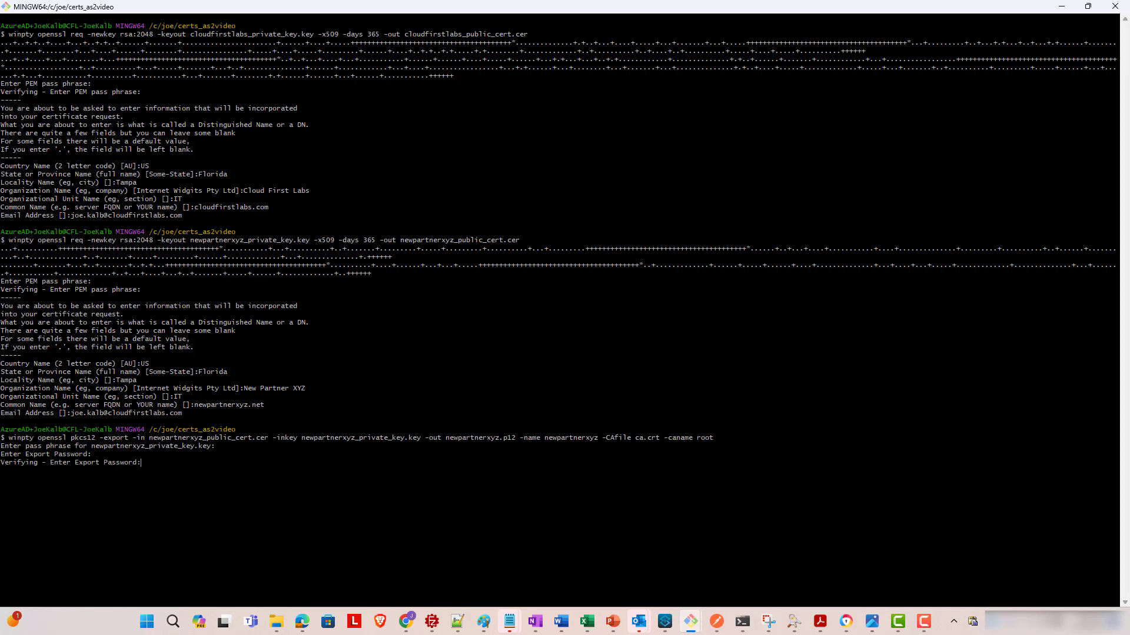
pyautogui.press('Return')
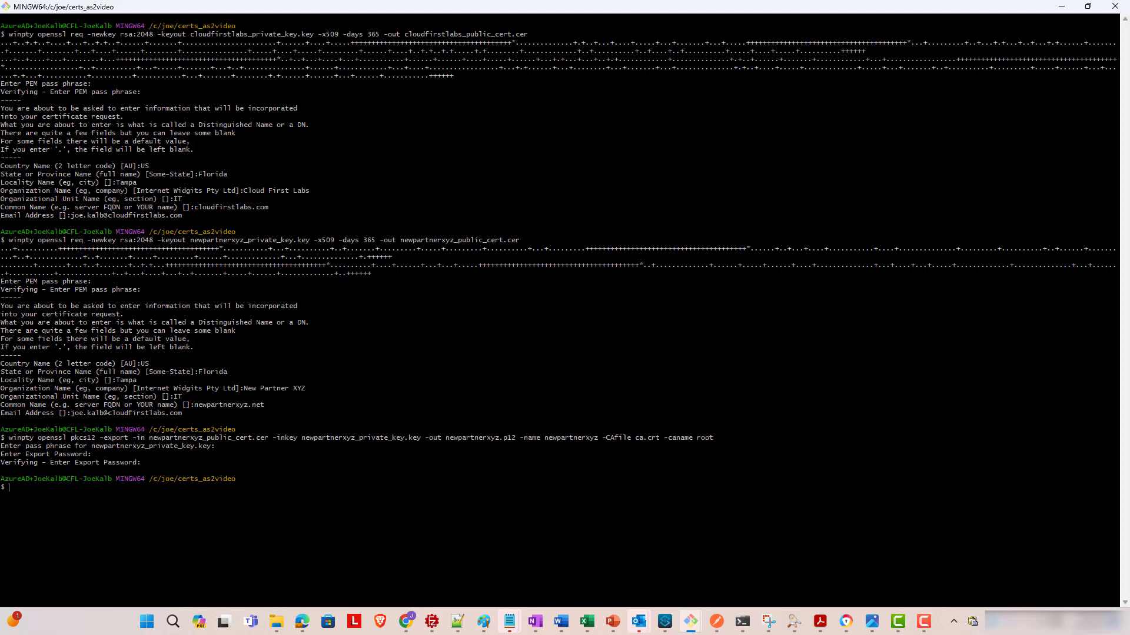
# - Unlock newpartnerxyz.p12 in KeyStore Explorer and confirm its single RSA 2048 newpartnerxyz entry
pyautogui.moveTo(276, 622)
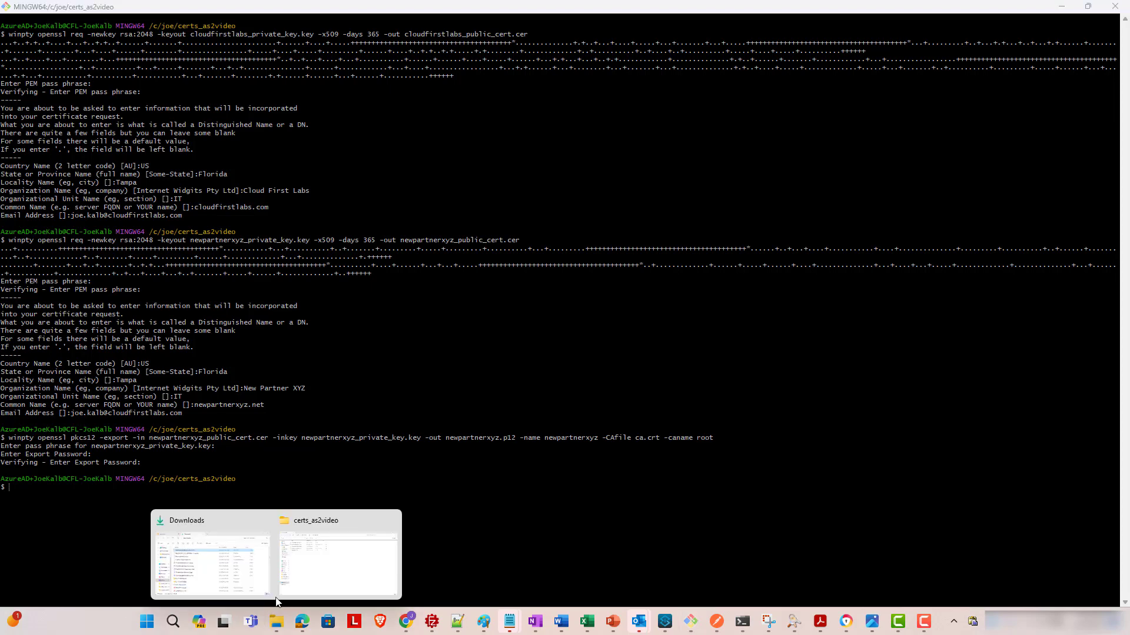
pyautogui.click(315, 566)
pyautogui.click(179, 178)
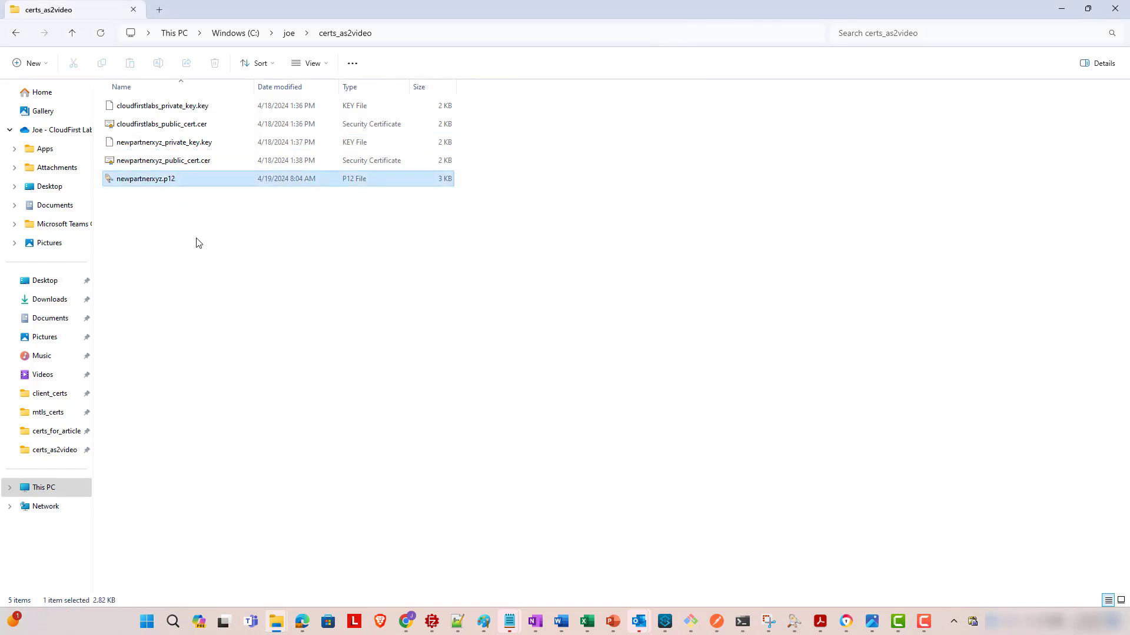
pyautogui.click(1061, 9)
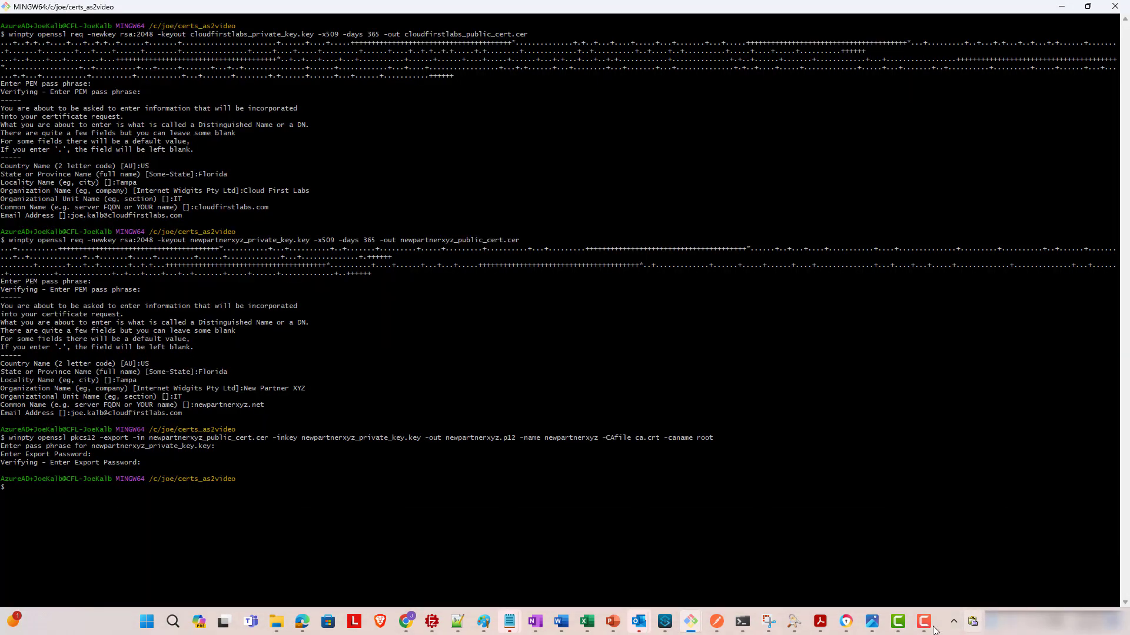
pyautogui.moveTo(899, 627)
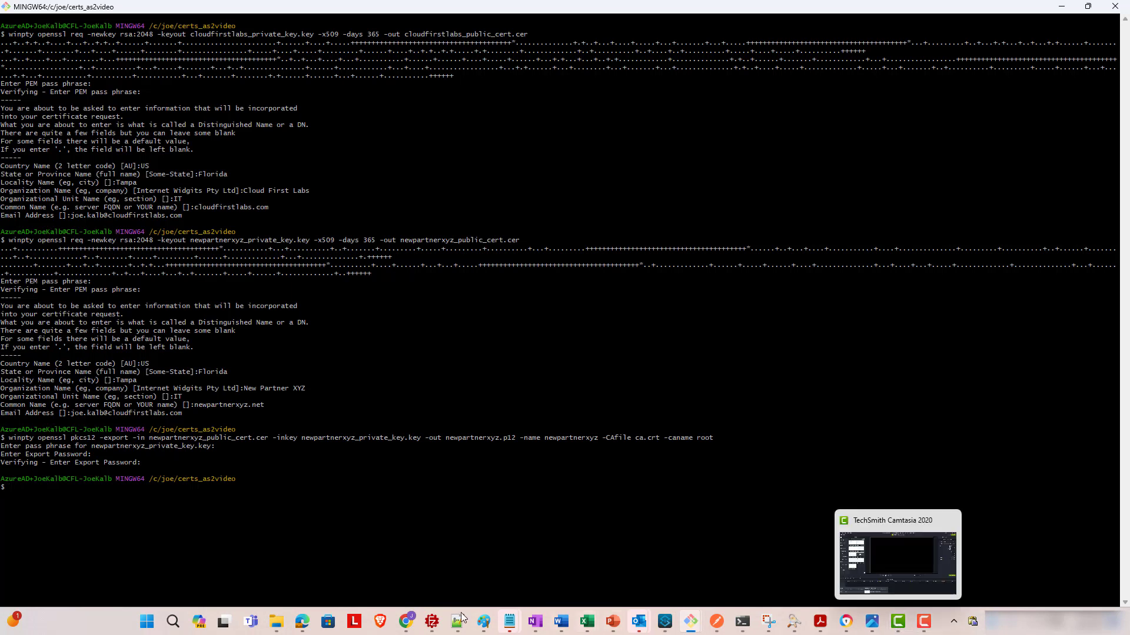
pyautogui.moveTo(278, 623)
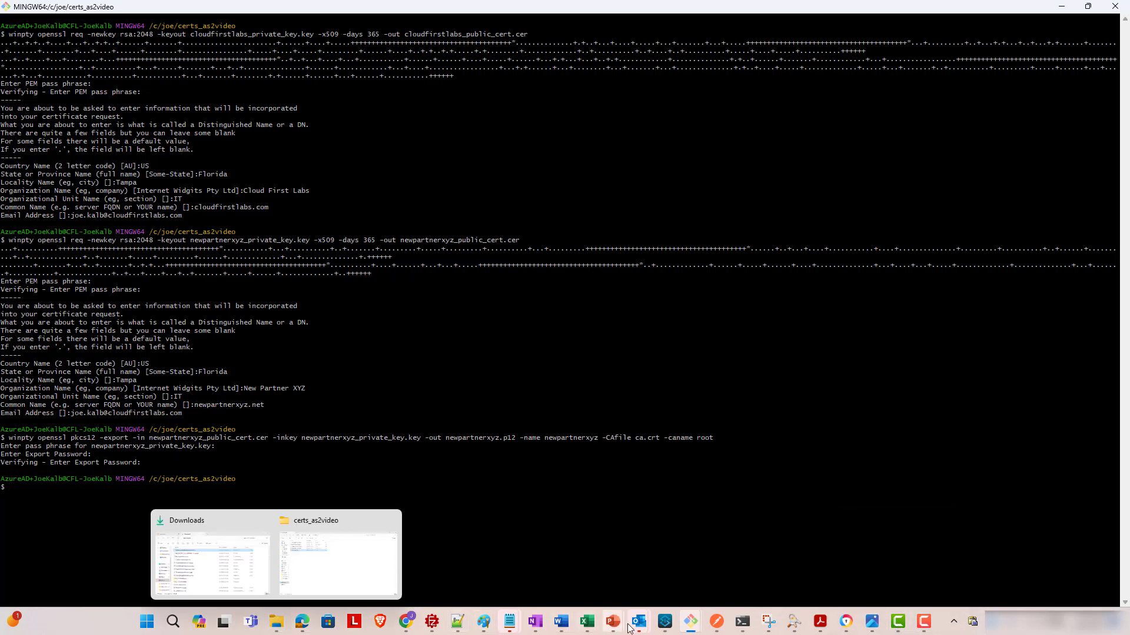
pyautogui.moveTo(667, 625)
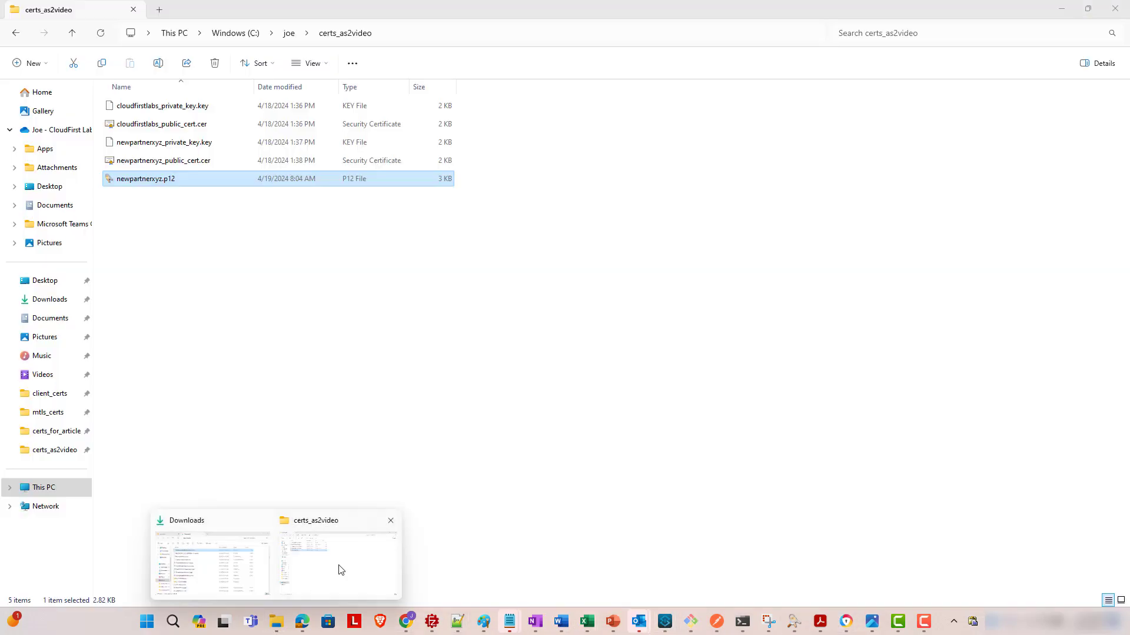
pyautogui.click(338, 567)
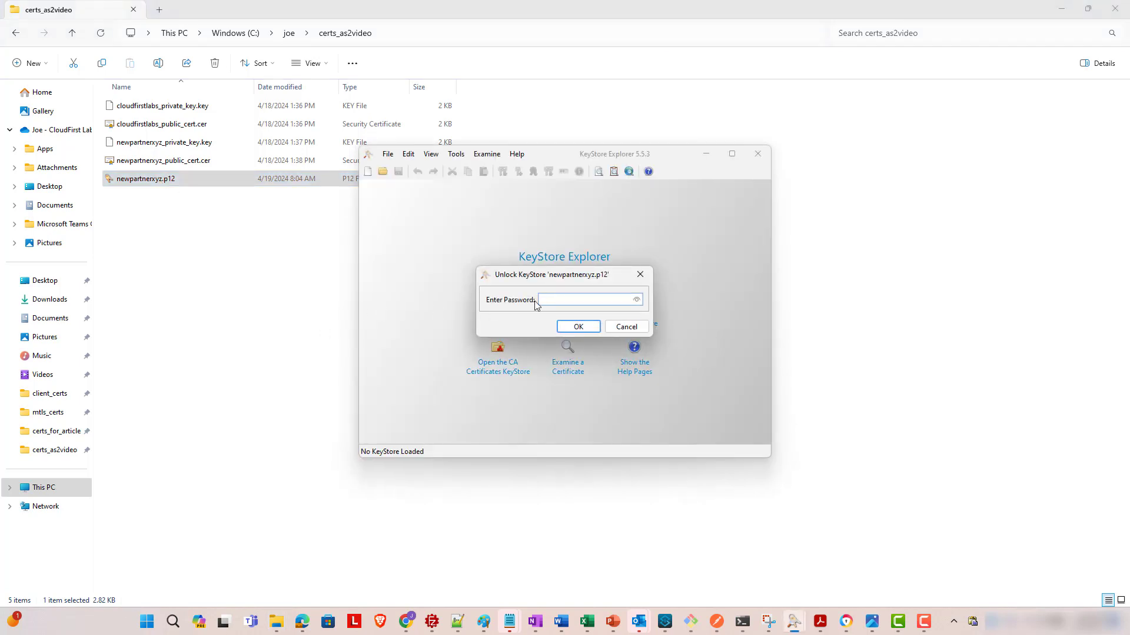
pyautogui.write('••••••••••••')
pyautogui.press('Return')
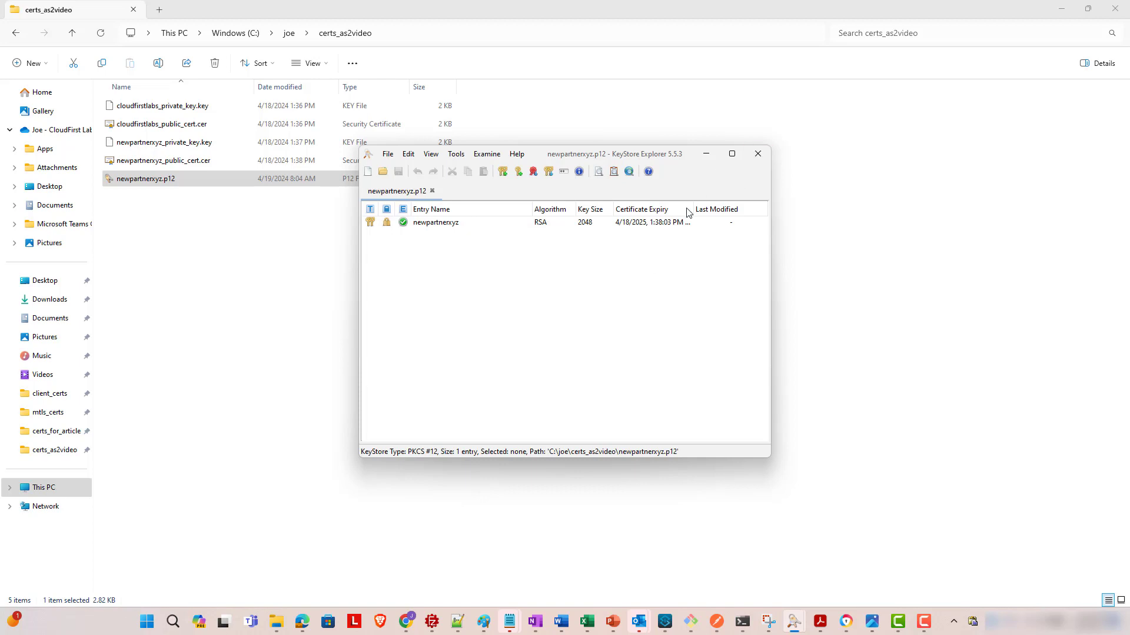
pyautogui.click(757, 156)
pyautogui.moveTo(742, 624)
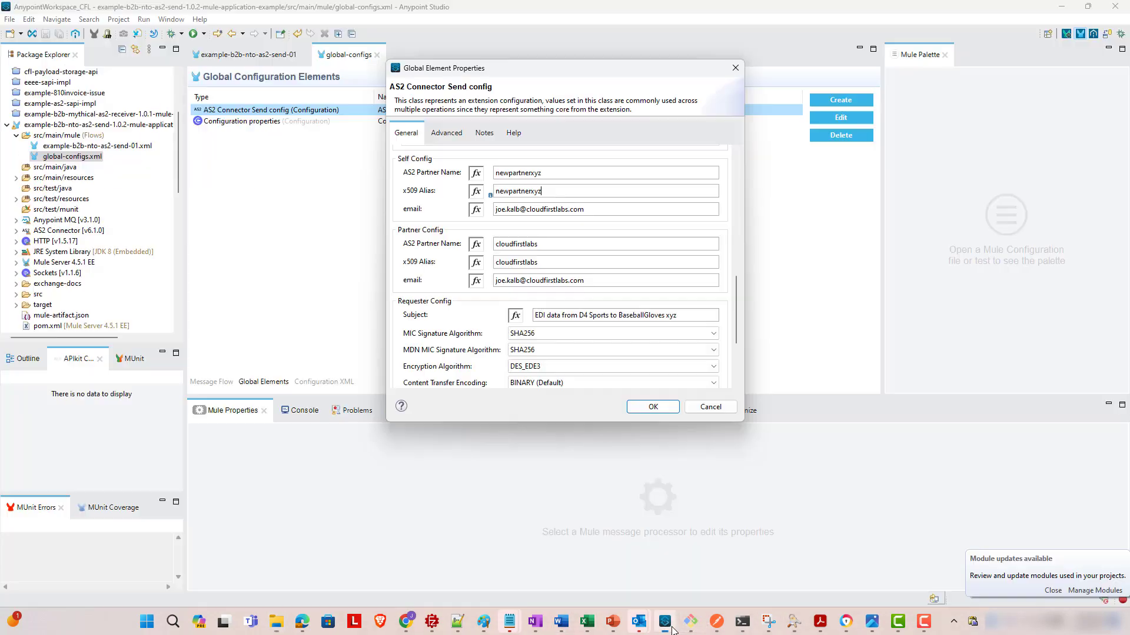
# - Check that the connector's Keystore Path still points to d4sports.p12
pyautogui.click(665, 622)
pyautogui.moveTo(737, 314); pyautogui.dragTo(738, 365)
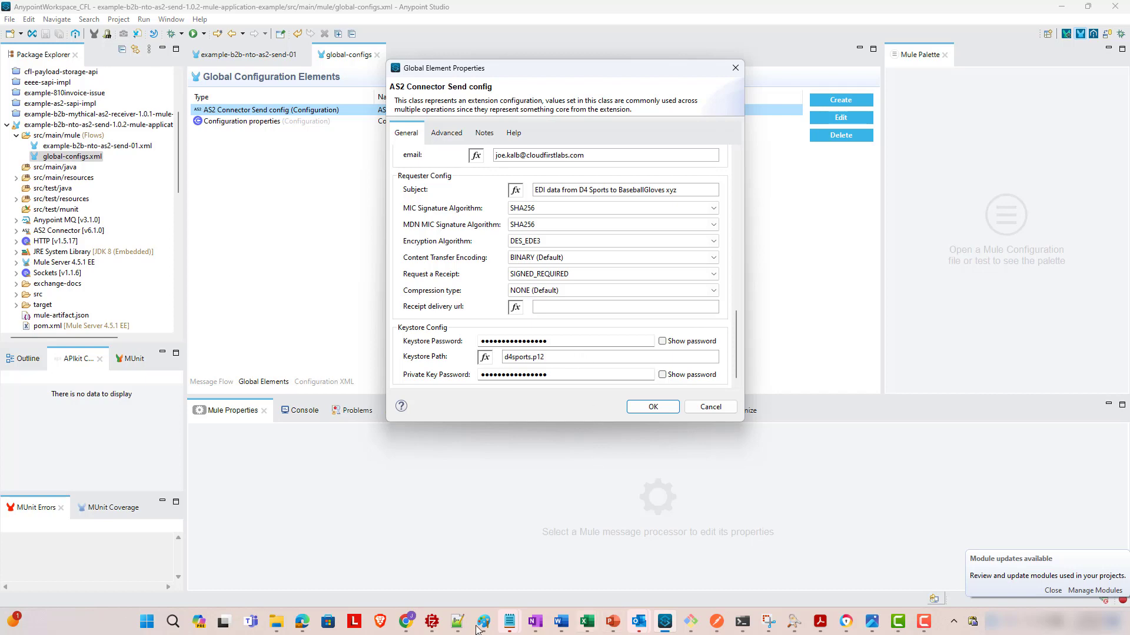
pyautogui.moveTo(276, 624)
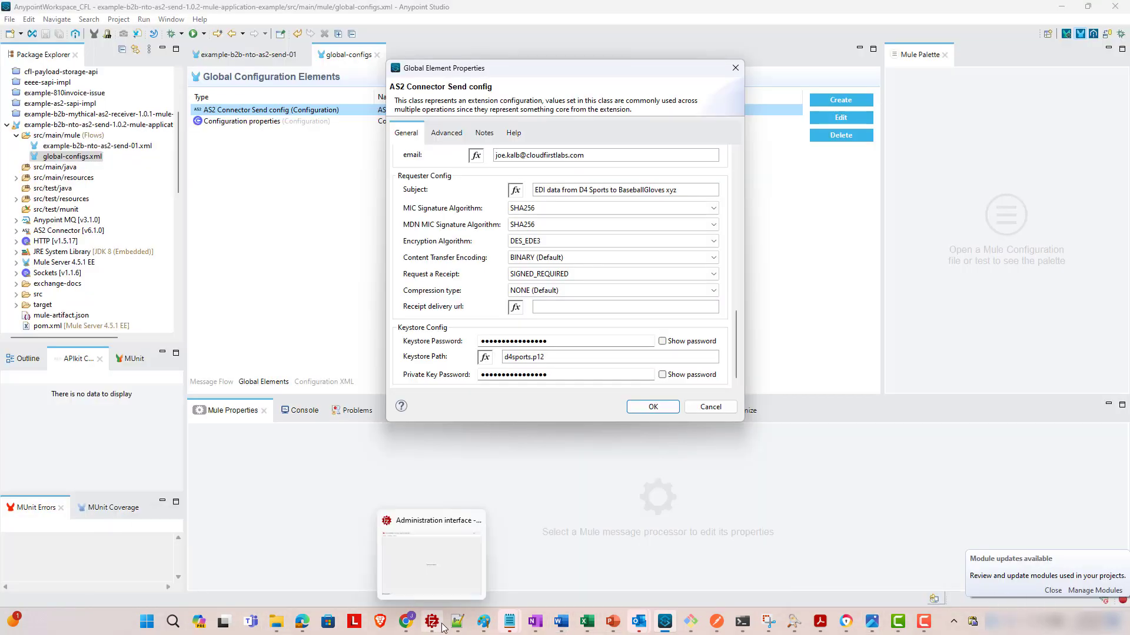
pyautogui.click(458, 624)
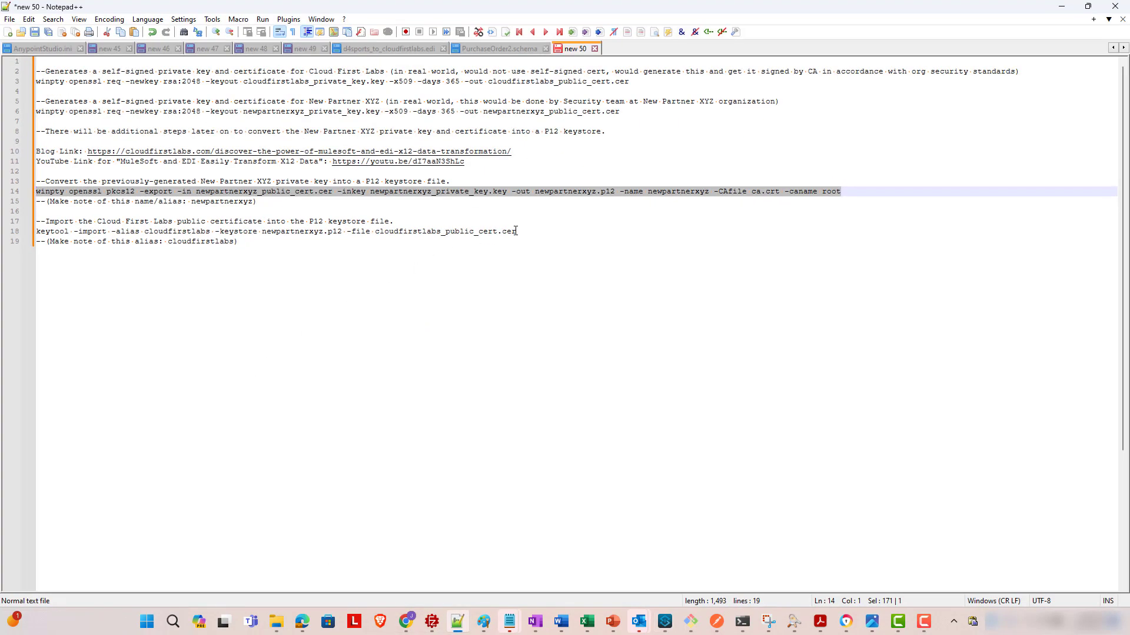
# - Run keytool -import to add cloudfirstlabs_public_cert.cer to newpartnerxyz.p12 under alias cloudfirstlabs
pyautogui.moveTo(516, 232); pyautogui.dragTo(36, 231)
pyautogui.hotkey('ctrl', 'c')
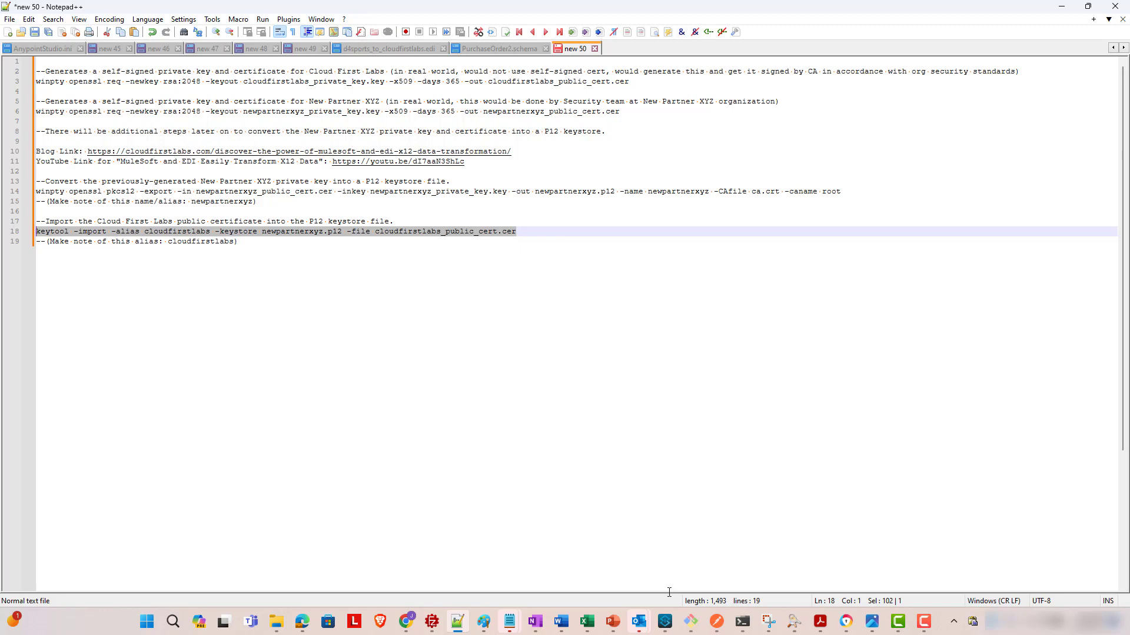
pyautogui.click(690, 629)
pyautogui.click(983, 559)
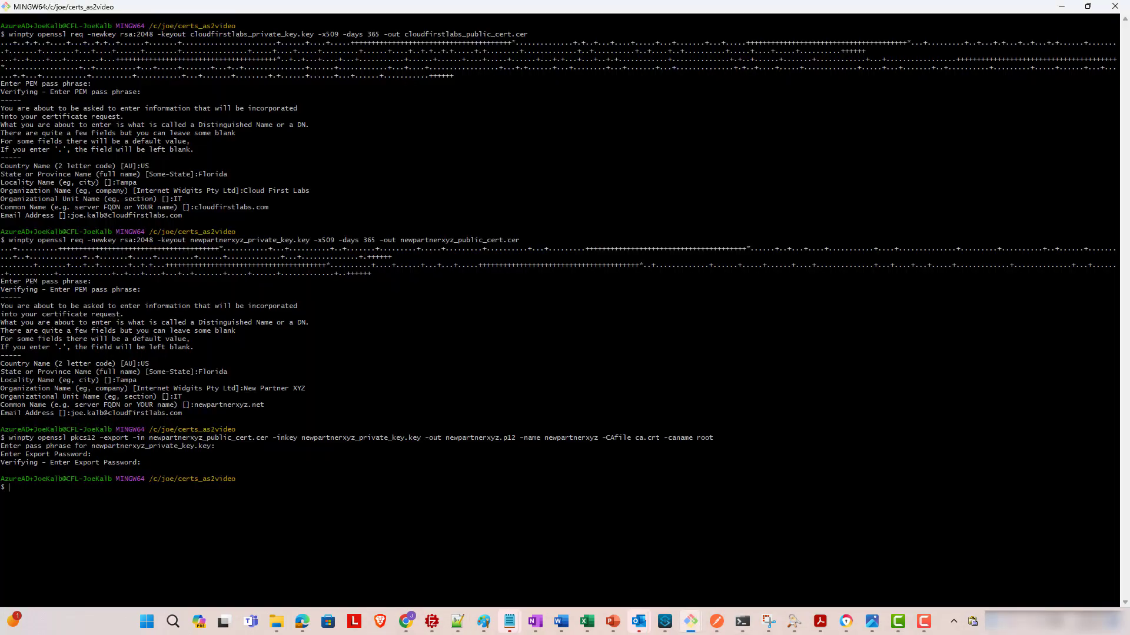
pyautogui.rightClick(134, 508)
pyautogui.click(177, 357)
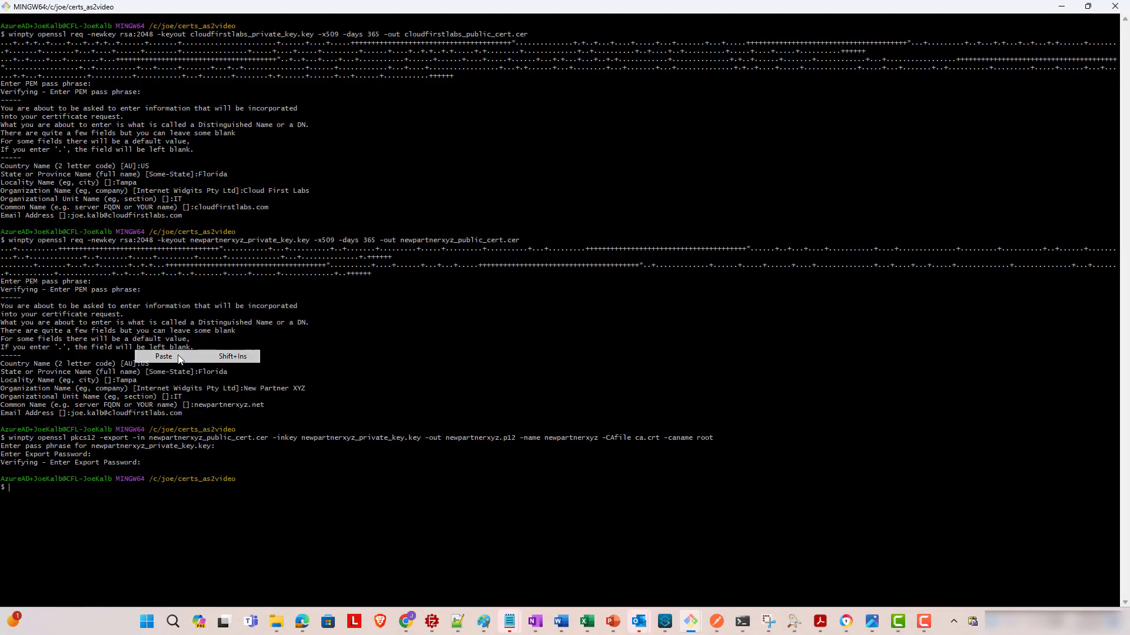
pyautogui.press('Return')
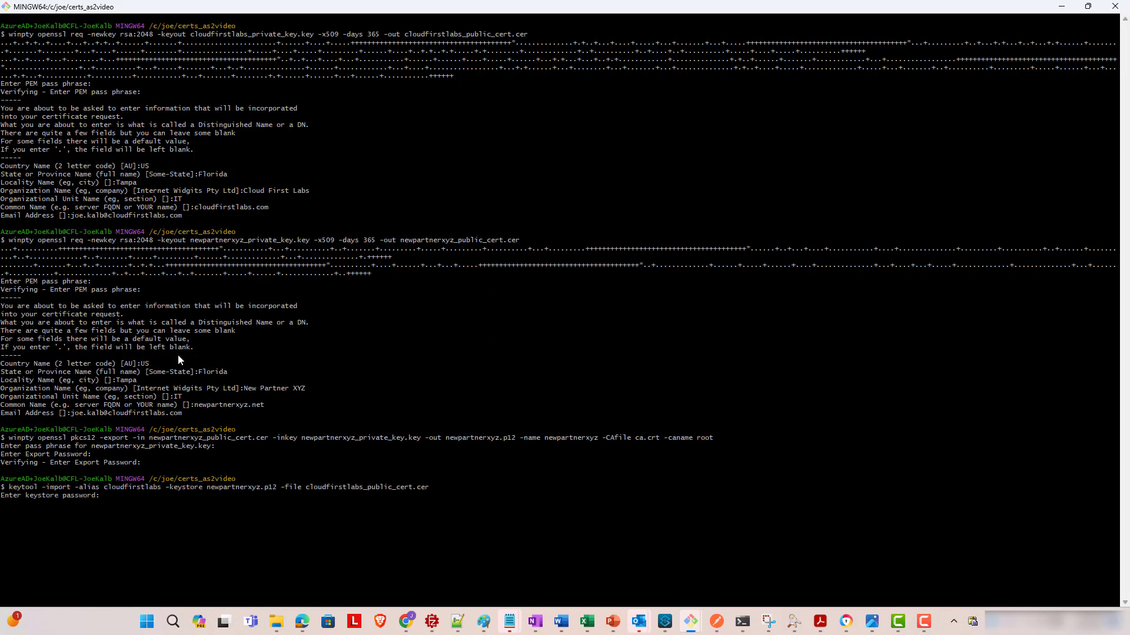
# - Enter the keystore password and answer yes to trust the cloudfirstlabs certificate
pyautogui.write('myexportpassword')
pyautogui.press('Return')
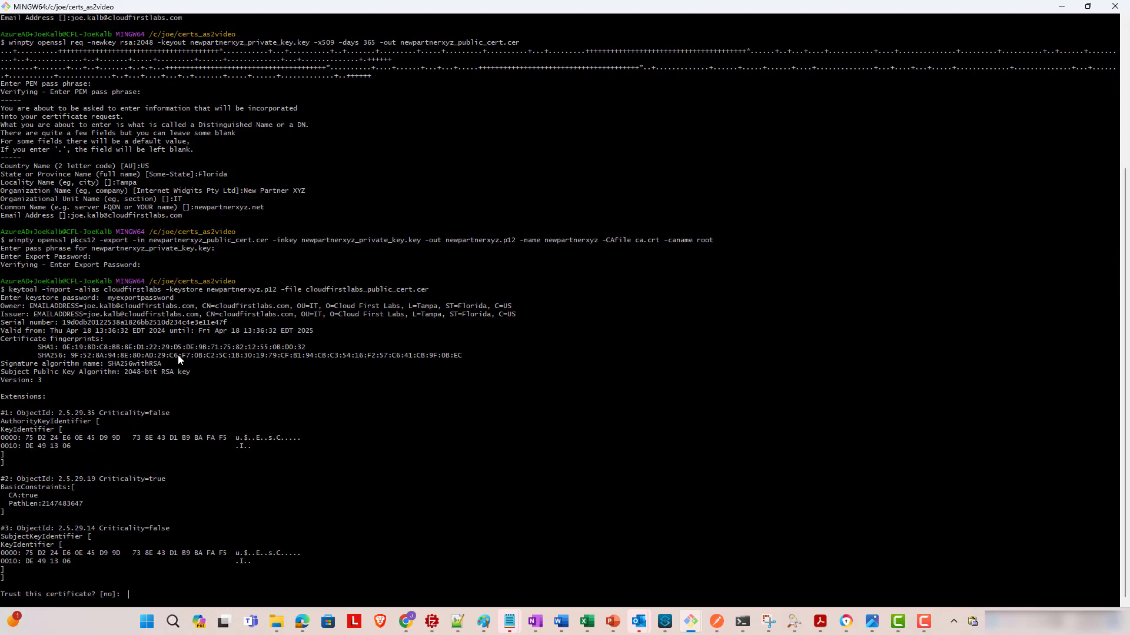
pyautogui.write('yes')
pyautogui.press('Return')
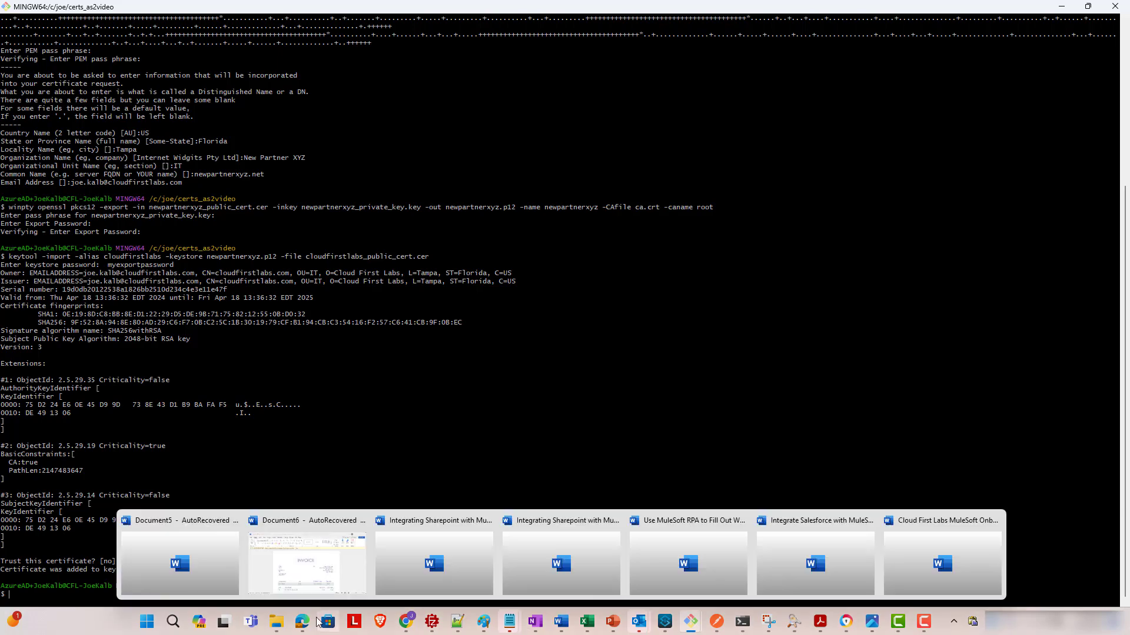
pyautogui.moveTo(275, 622)
pyautogui.click(318, 570)
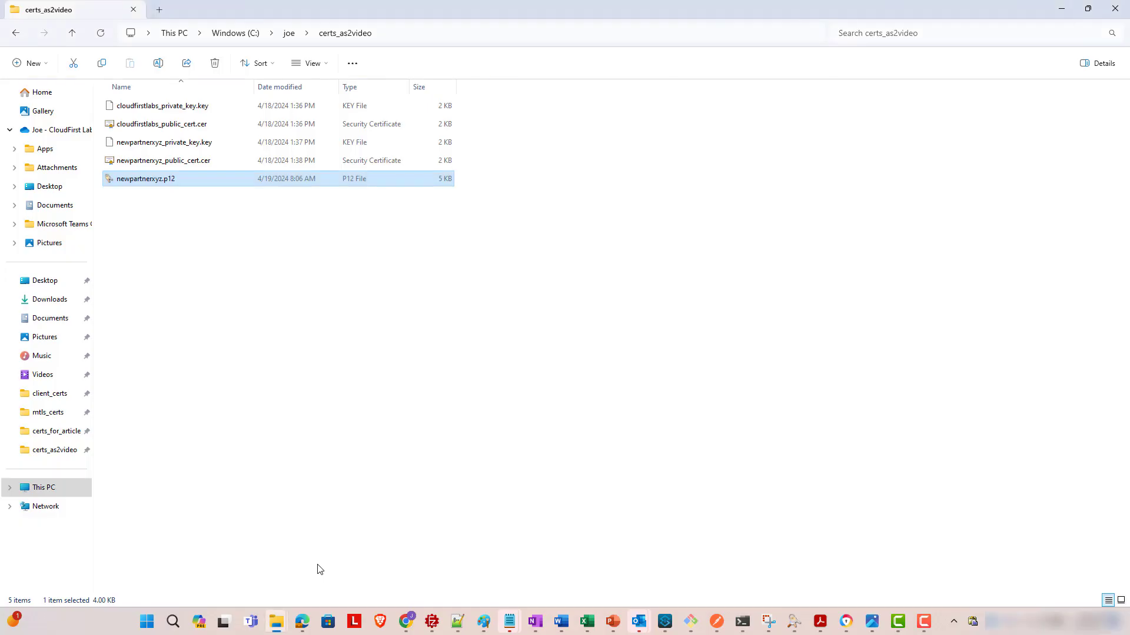
# - Unlock newpartnerxyz.p12 in KeyStore Explorer and confirm it holds cloudfirstlabs and newpartnerxyz entries
pyautogui.doubleClick(164, 185)
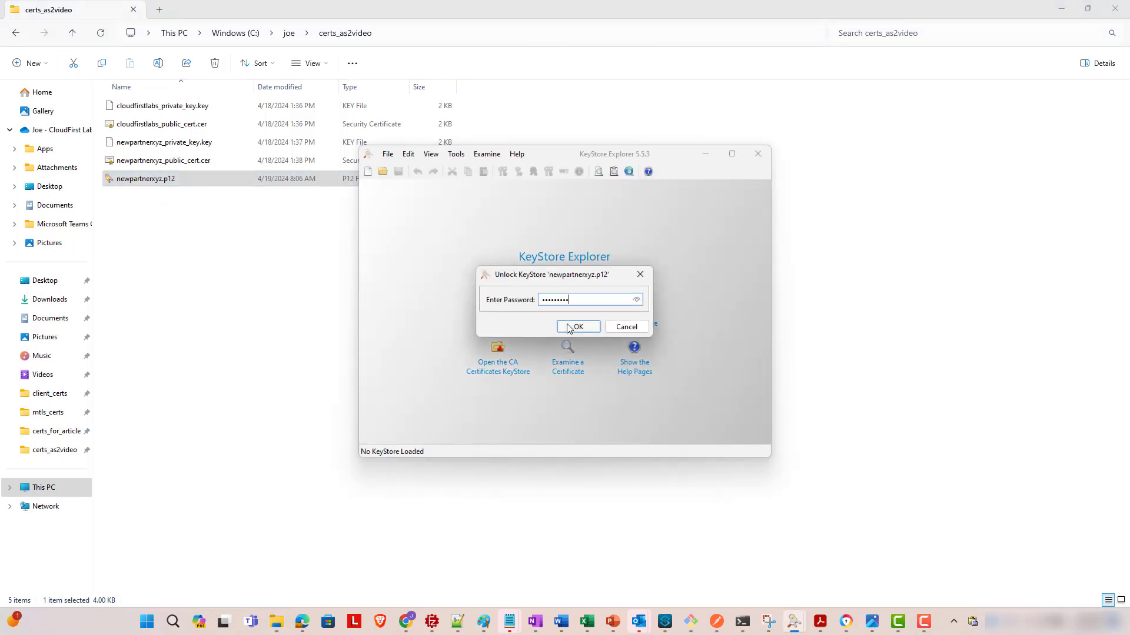
pyautogui.click(569, 327)
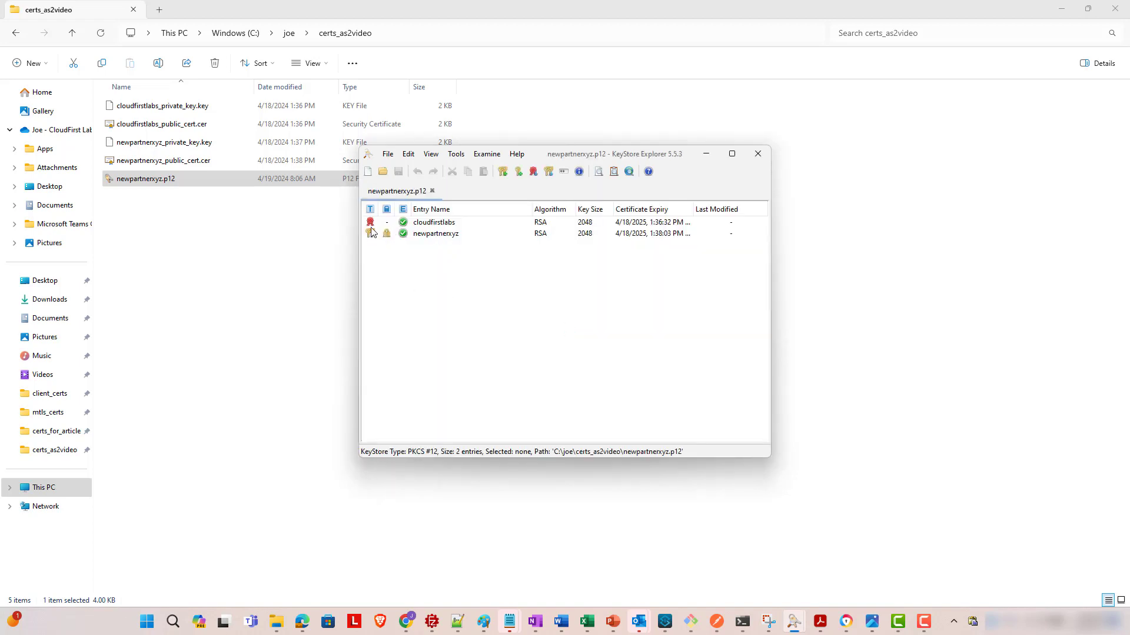
pyautogui.click(430, 223)
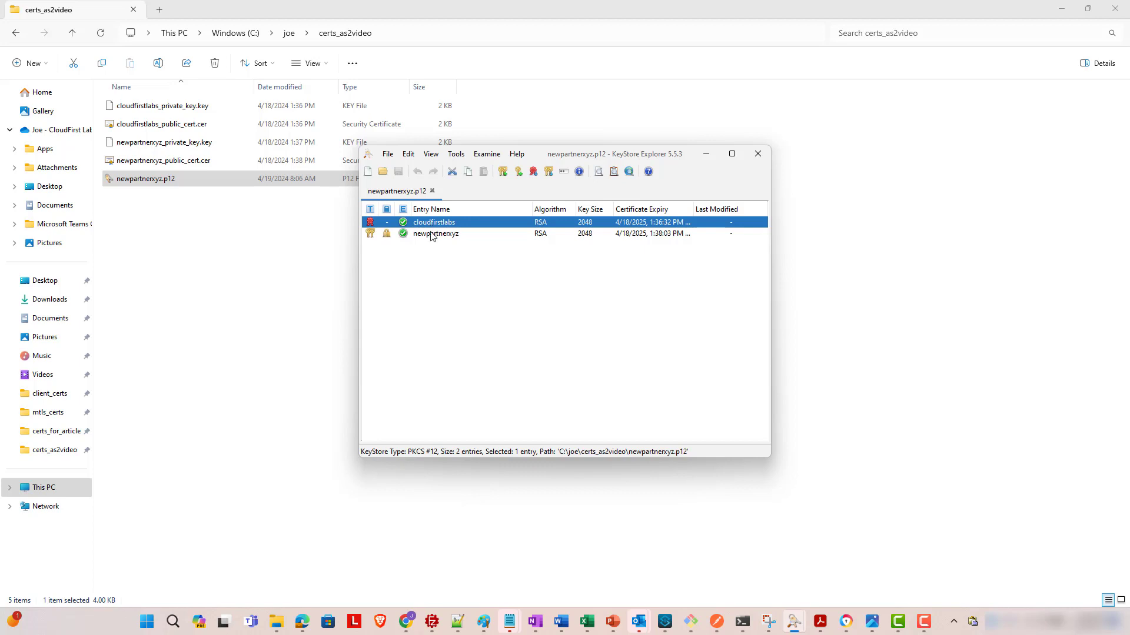
pyautogui.click(429, 235)
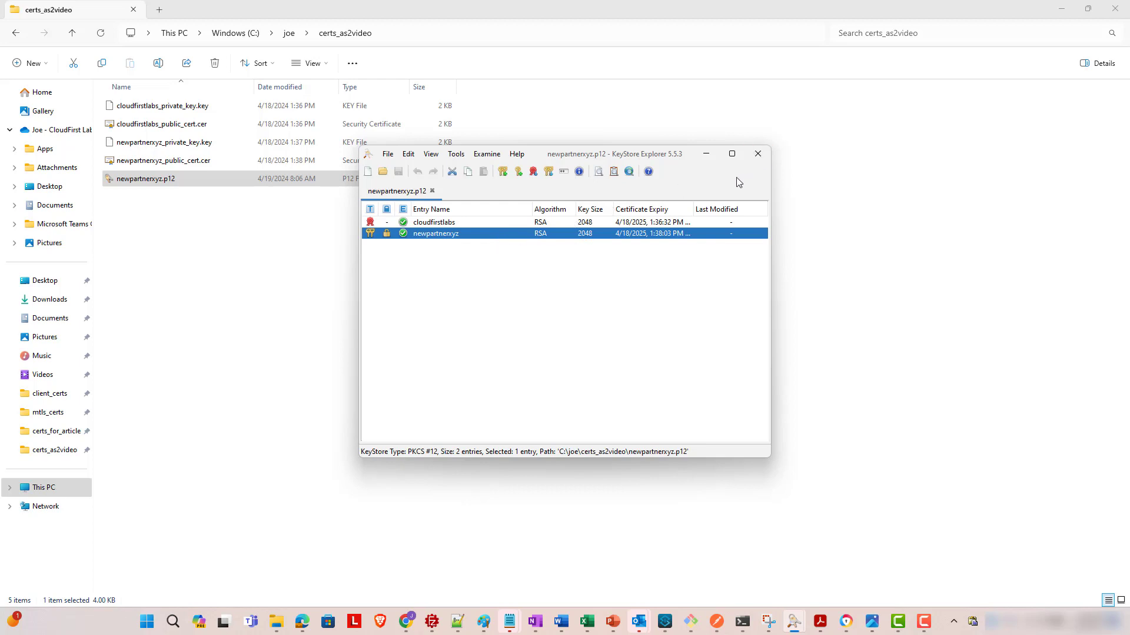
pyautogui.click(758, 154)
pyautogui.moveTo(691, 626)
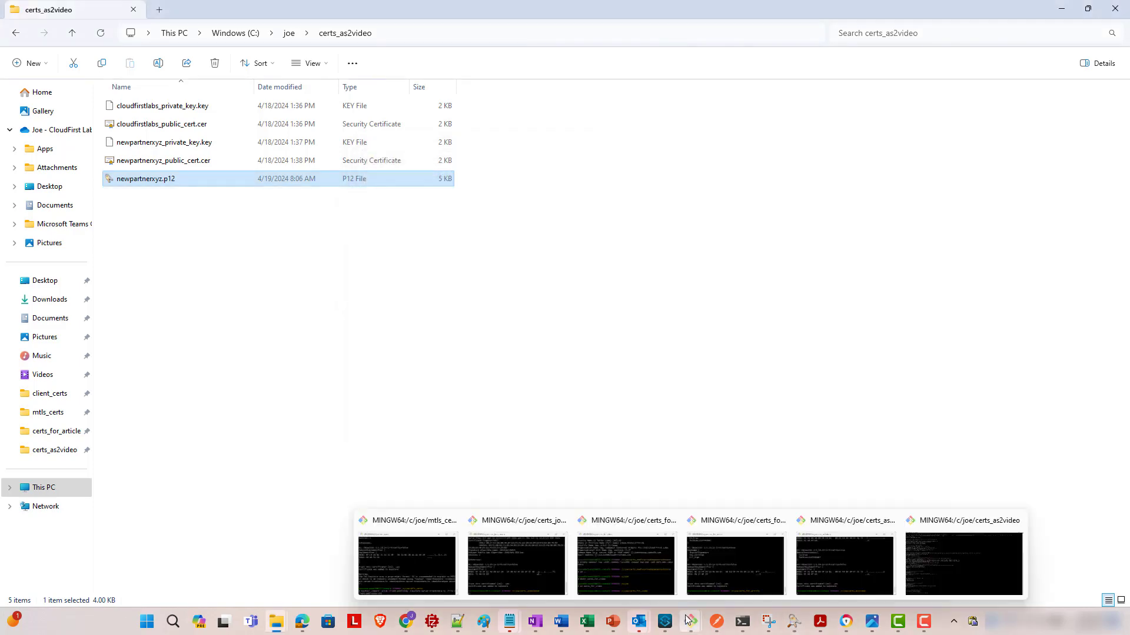
pyautogui.click(665, 622)
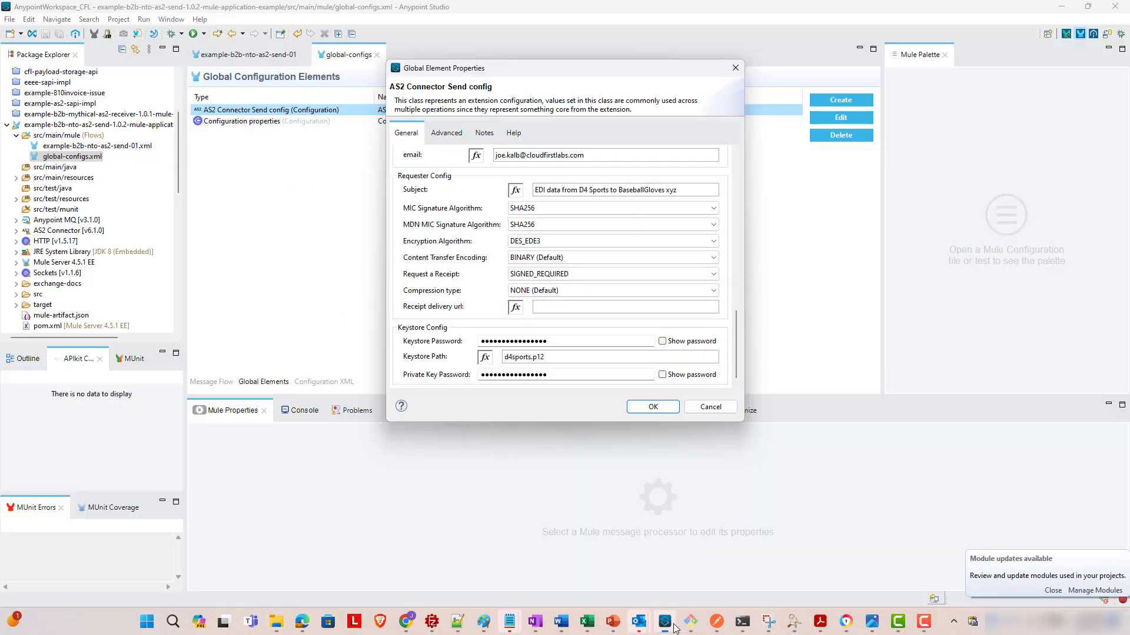
# - Copy newpartnerxyz.p12 from the certs_as2video folder into the project's src/main/resources
pyautogui.click(711, 410)
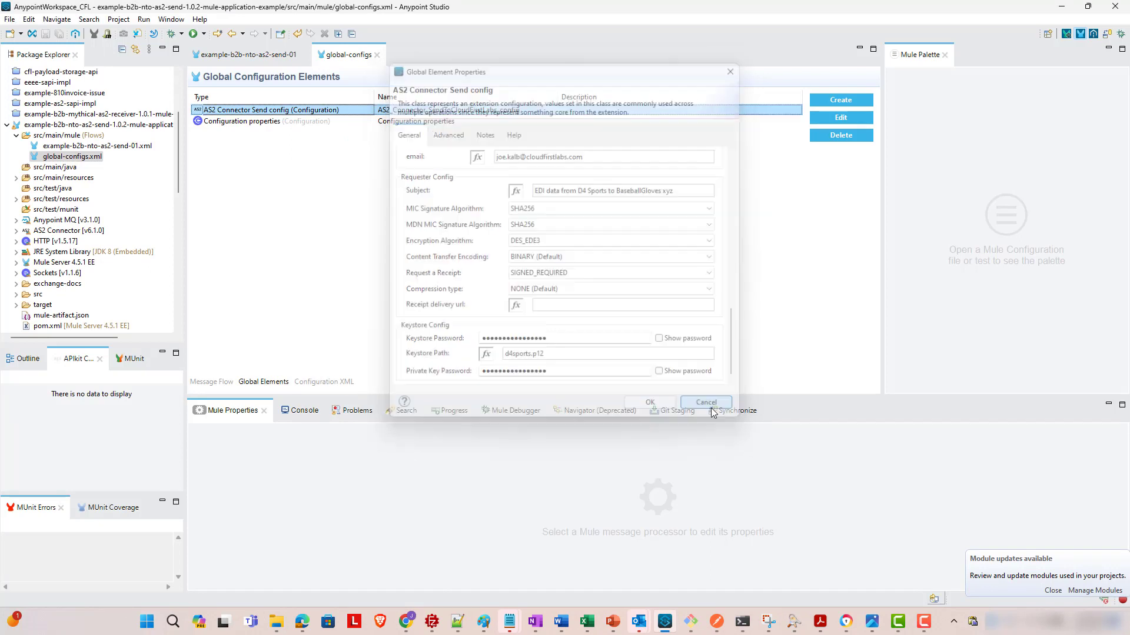
pyautogui.click(16, 178)
pyautogui.click(71, 179)
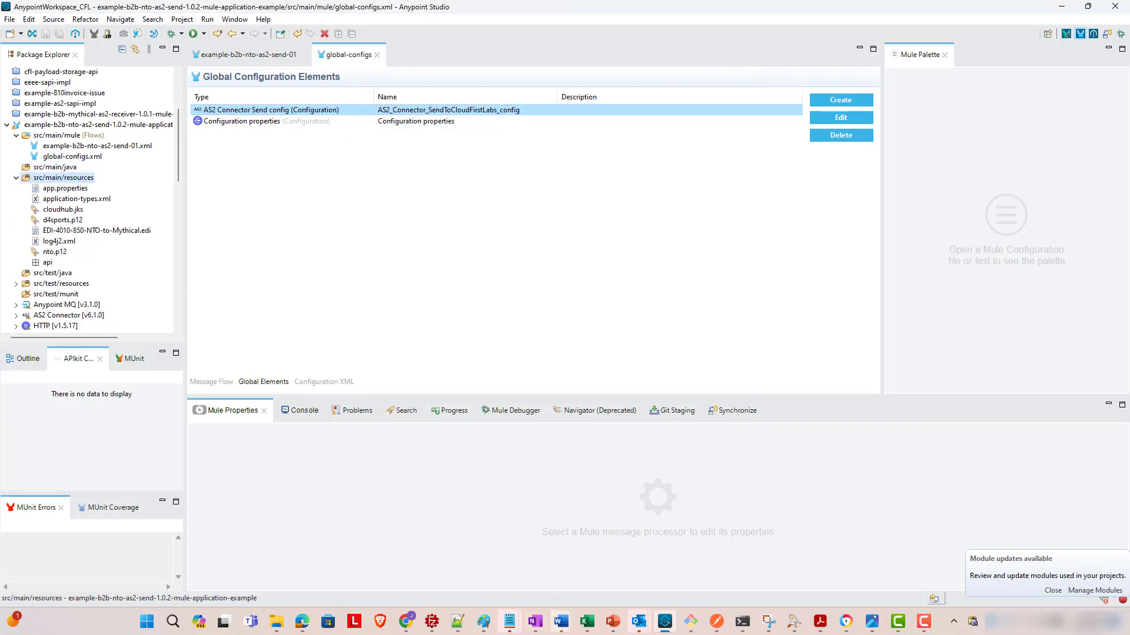
pyautogui.click(278, 622)
pyautogui.click(325, 568)
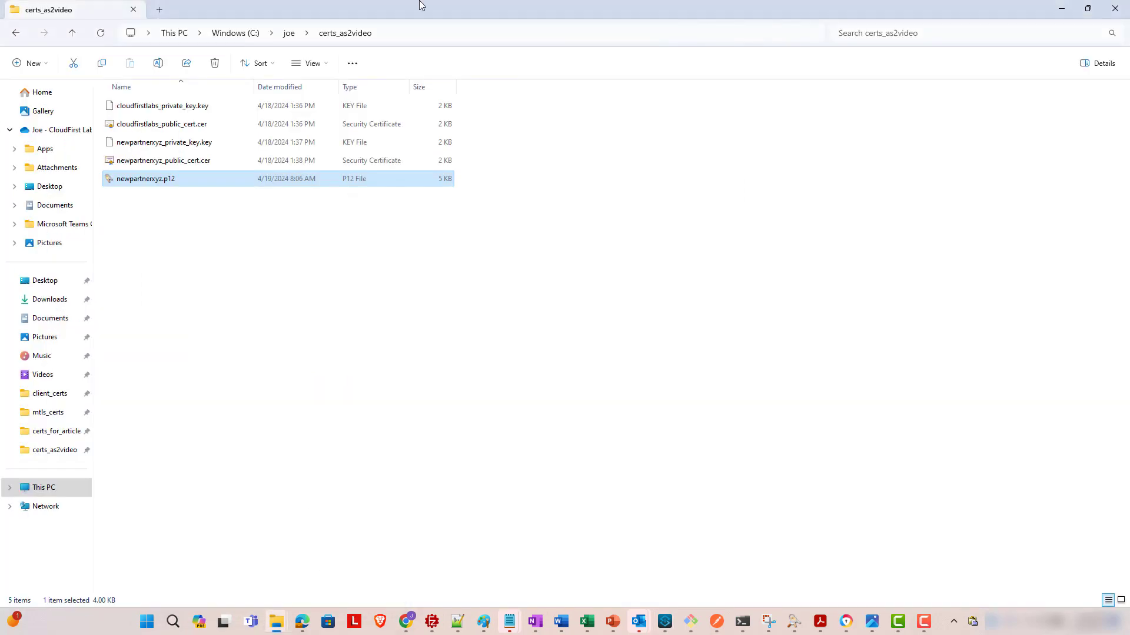
pyautogui.moveTo(422, 6); pyautogui.dragTo(756, 118)
pyautogui.moveTo(610, 297); pyautogui.dragTo(81, 187)
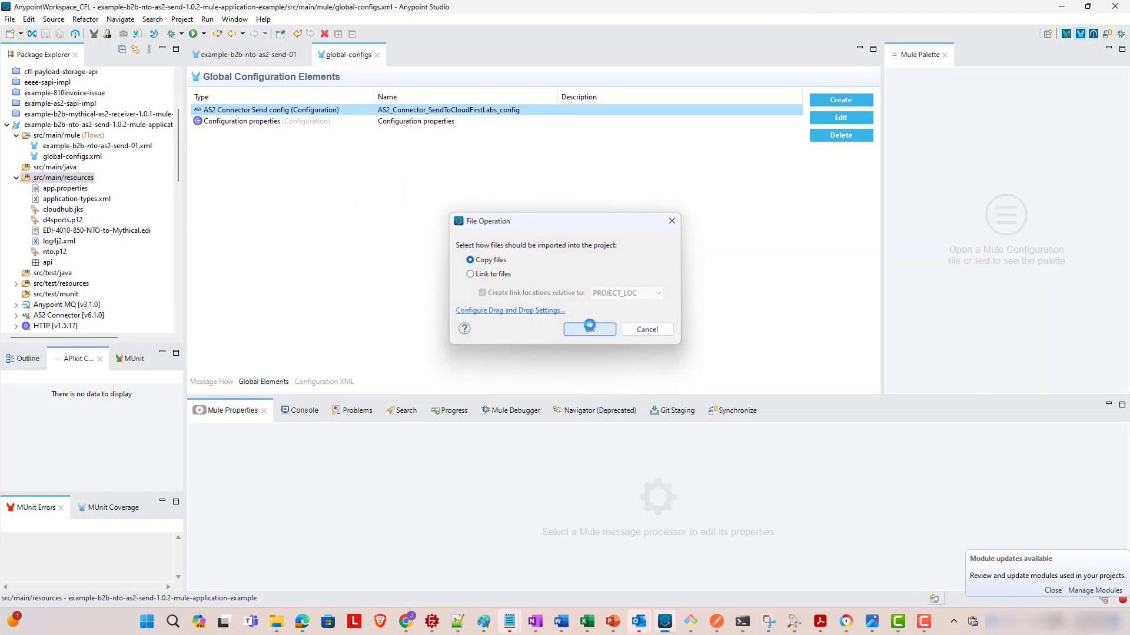
pyautogui.click(588, 329)
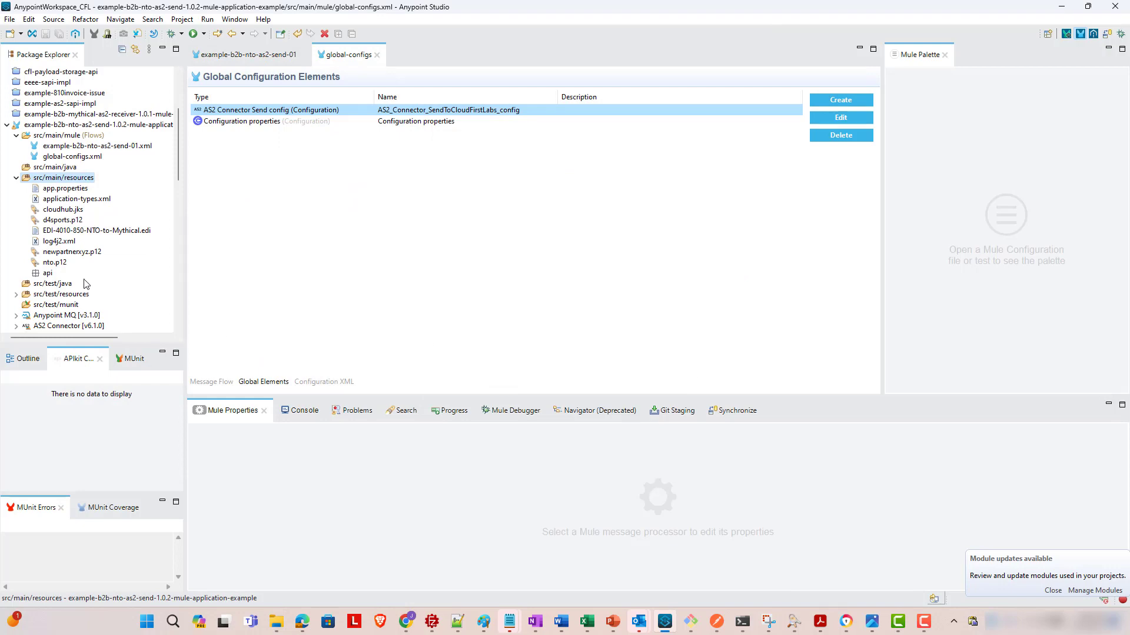
pyautogui.doubleClick(313, 112)
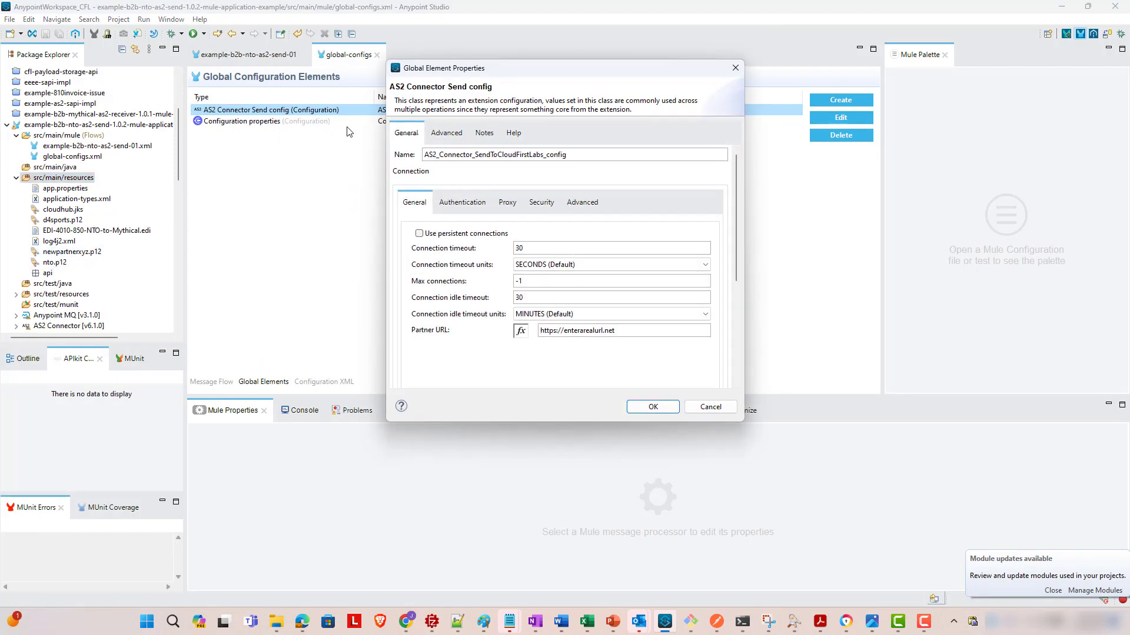
# - Replace d4sports with newpartnerxyz in the Self Config AS2 Partner Name field
pyautogui.scroll(-1, 736, 236)
pyautogui.moveTo(736, 236); pyautogui.dragTo(747, 272)
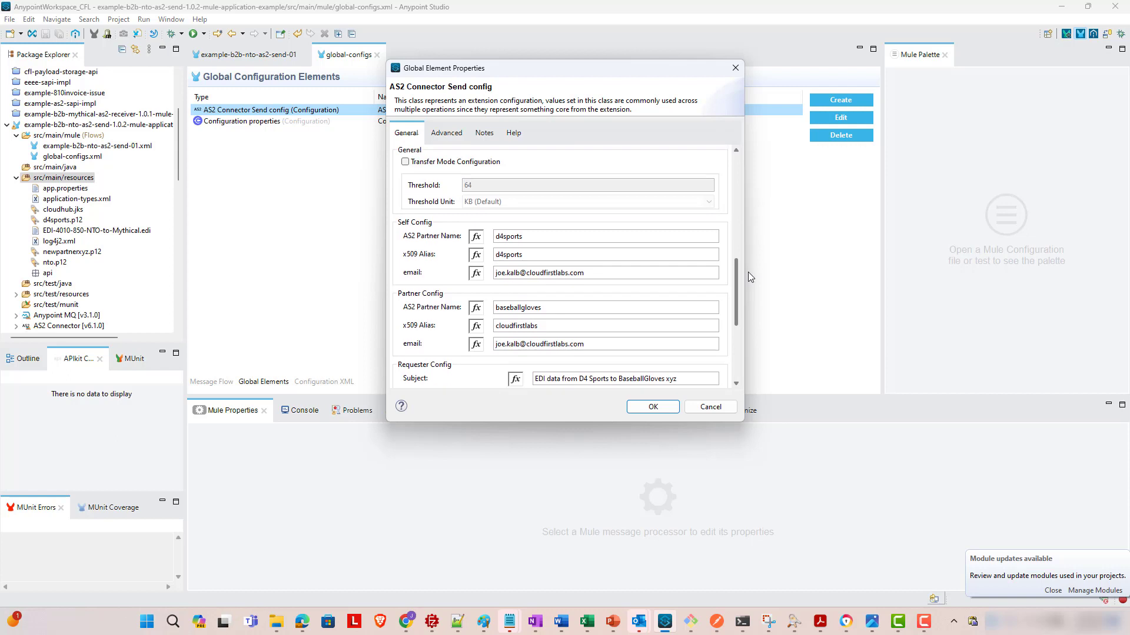
pyautogui.doubleClick(541, 240)
pyautogui.write('newpartnerxyz')
pyautogui.moveTo(845, 619)
pyautogui.moveTo(791, 621)
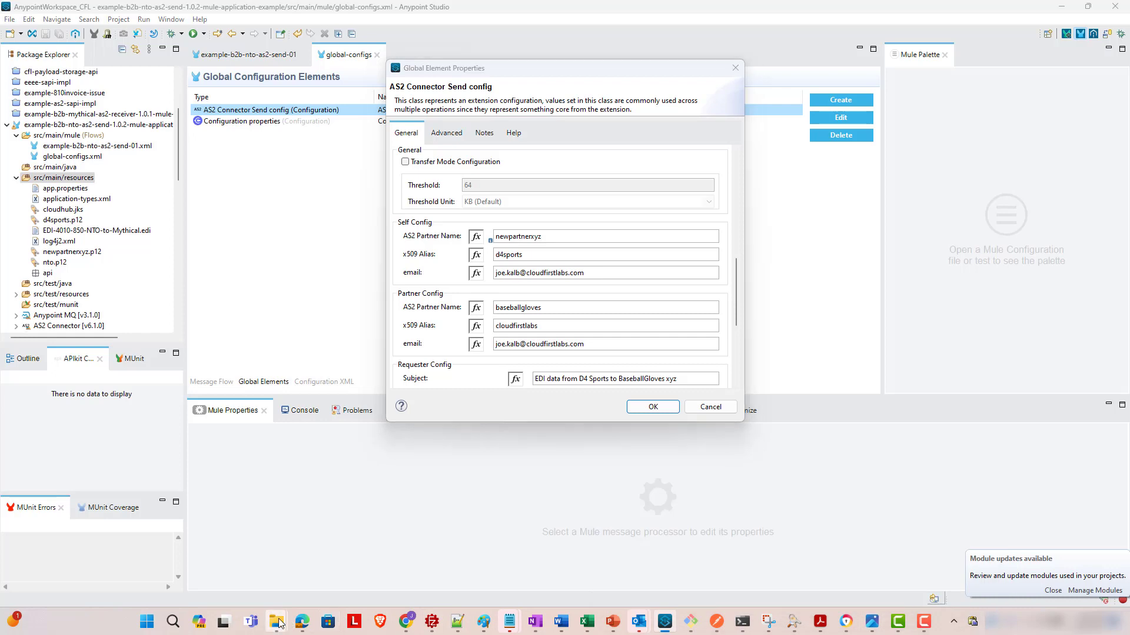
pyautogui.moveTo(276, 620)
pyautogui.click(334, 568)
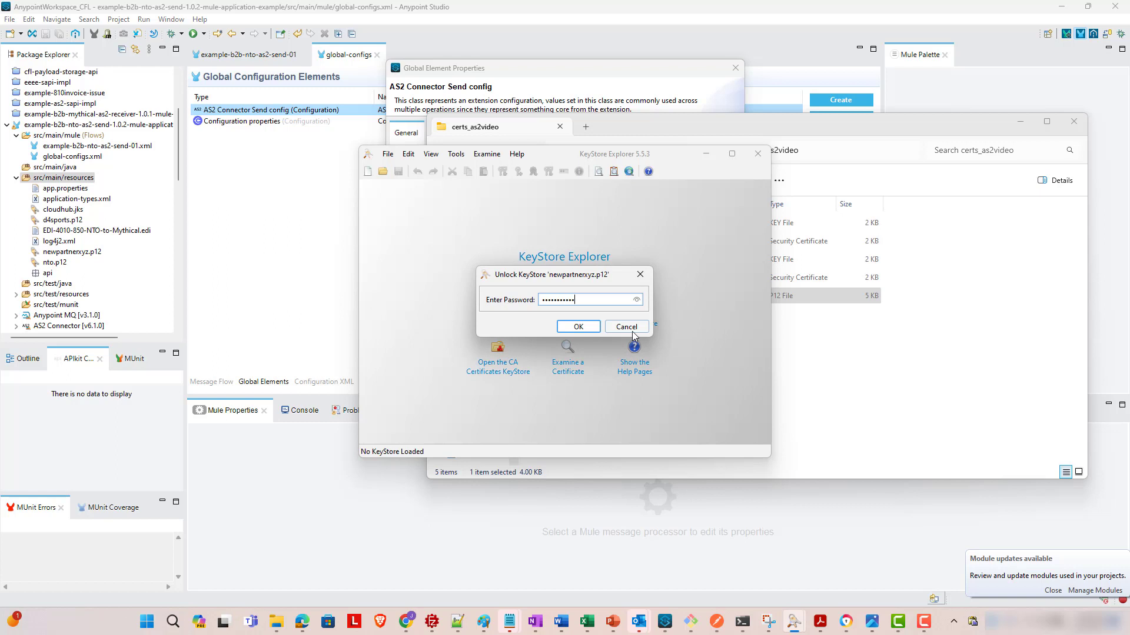
pyautogui.press('Return')
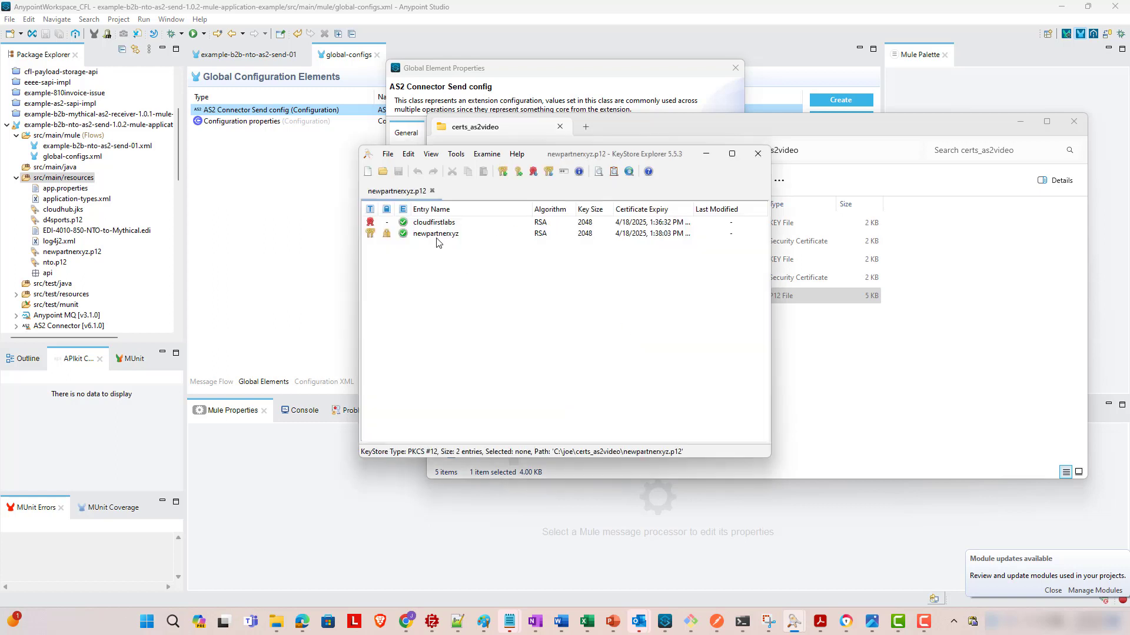
pyautogui.click(437, 235)
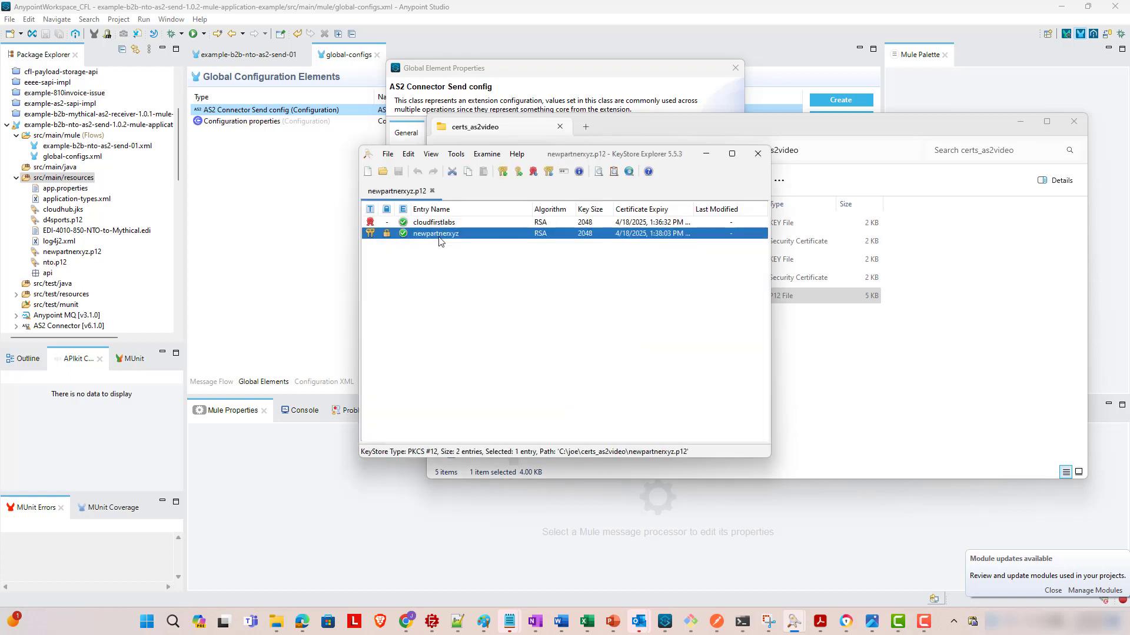
pyautogui.click(535, 69)
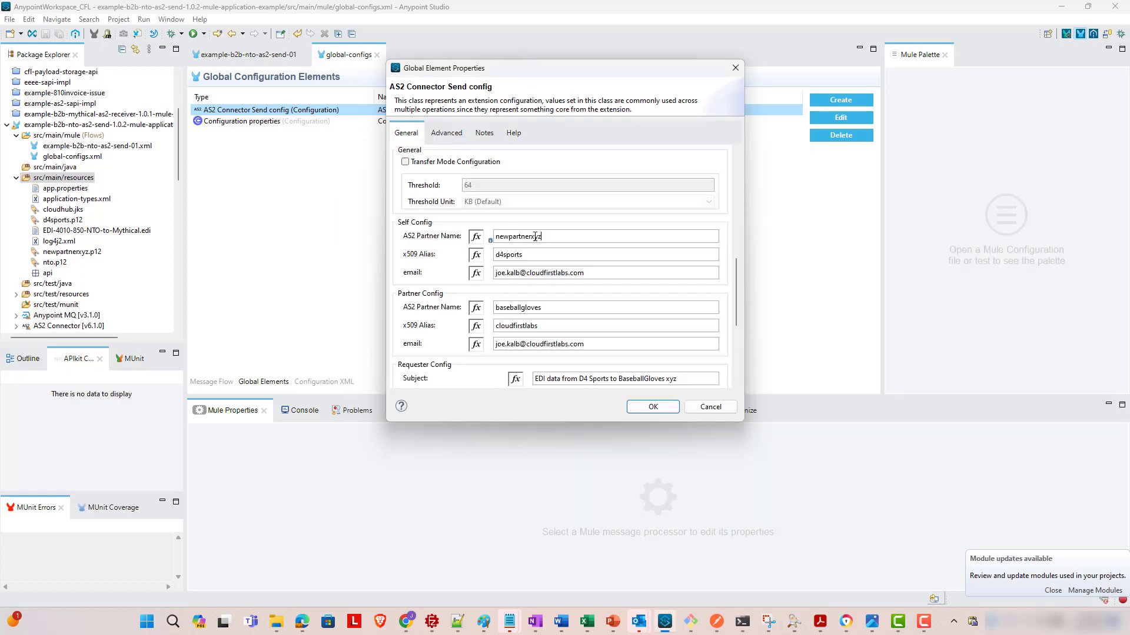
# - Set Self Config x509 Alias to newpartnerxyz and Partner Config AS2 Partner Name to cloudfirstlabs
pyautogui.doubleClick(535, 255)
pyautogui.write('newpartnerxyz')
pyautogui.doubleClick(587, 307)
pyautogui.write('cloudf')
pyautogui.click(545, 329)
pyautogui.moveTo(735, 273); pyautogui.dragTo(733, 322)
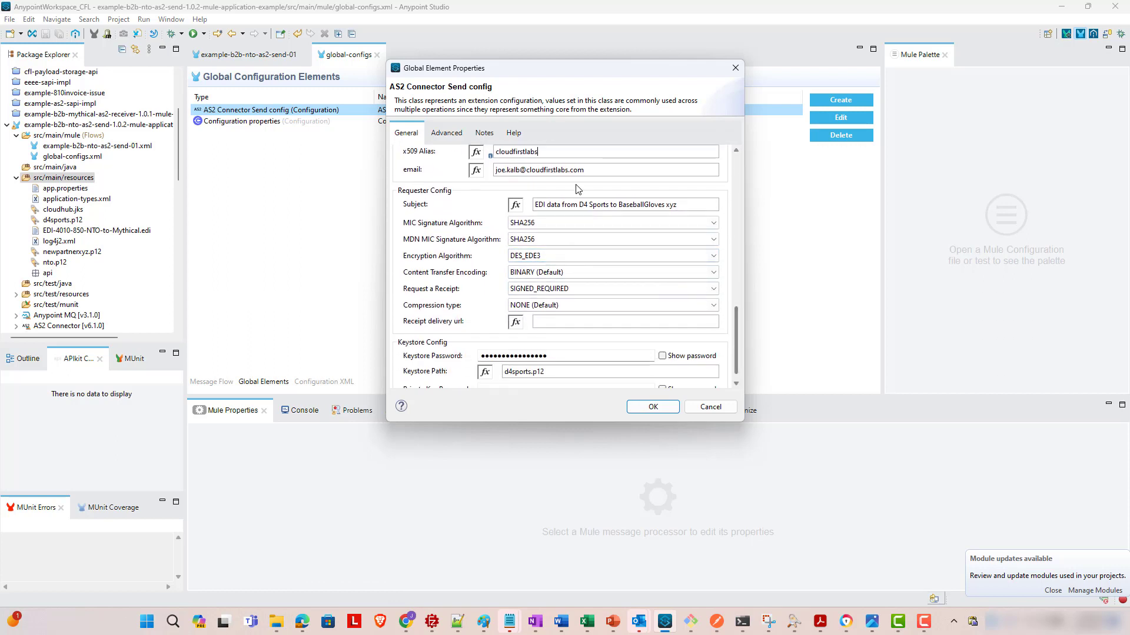
# - Replace the old partner wording in the Subject with 'New Partner XY'
pyautogui.moveTo(598, 207); pyautogui.dragTo(713, 223)
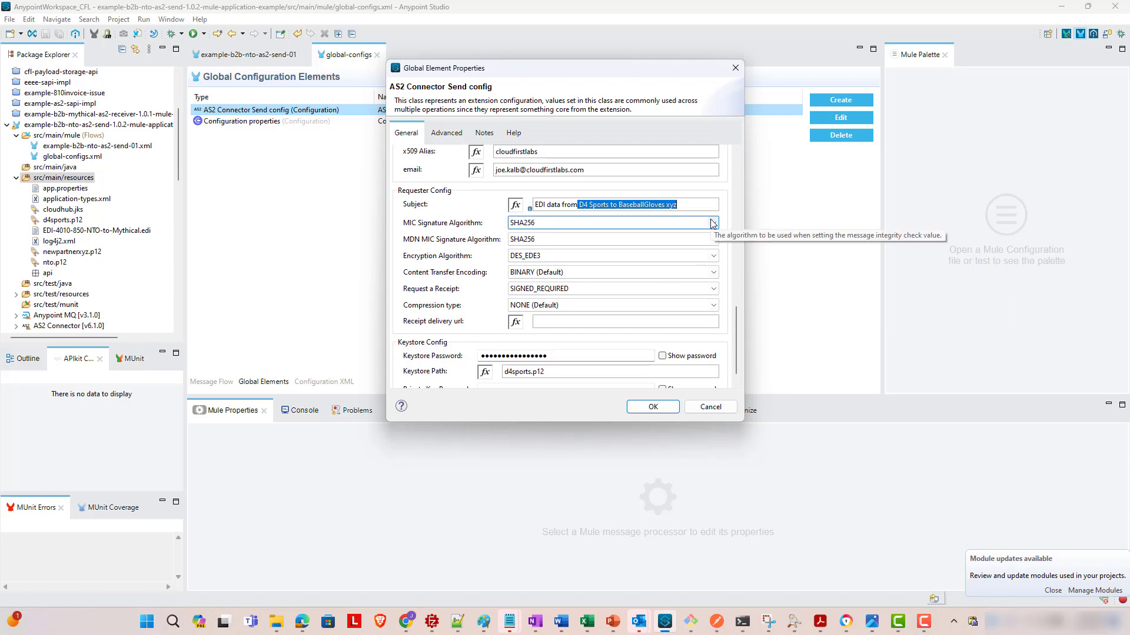
pyautogui.press('BackSpace')
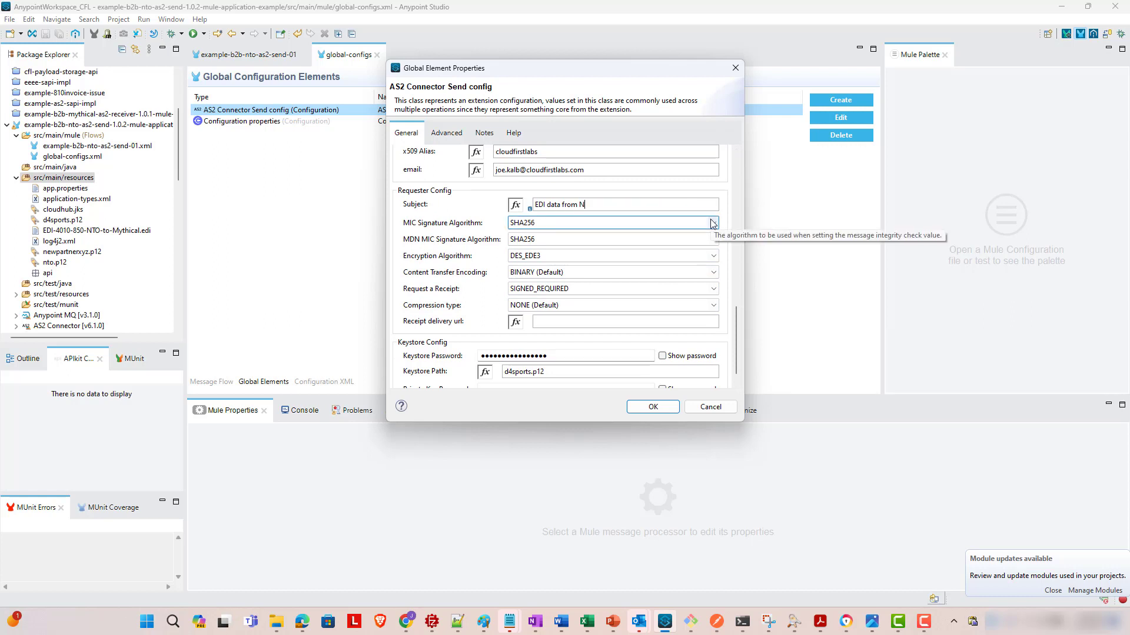
pyautogui.write('New Partner XYZ to Cloud First Labs')
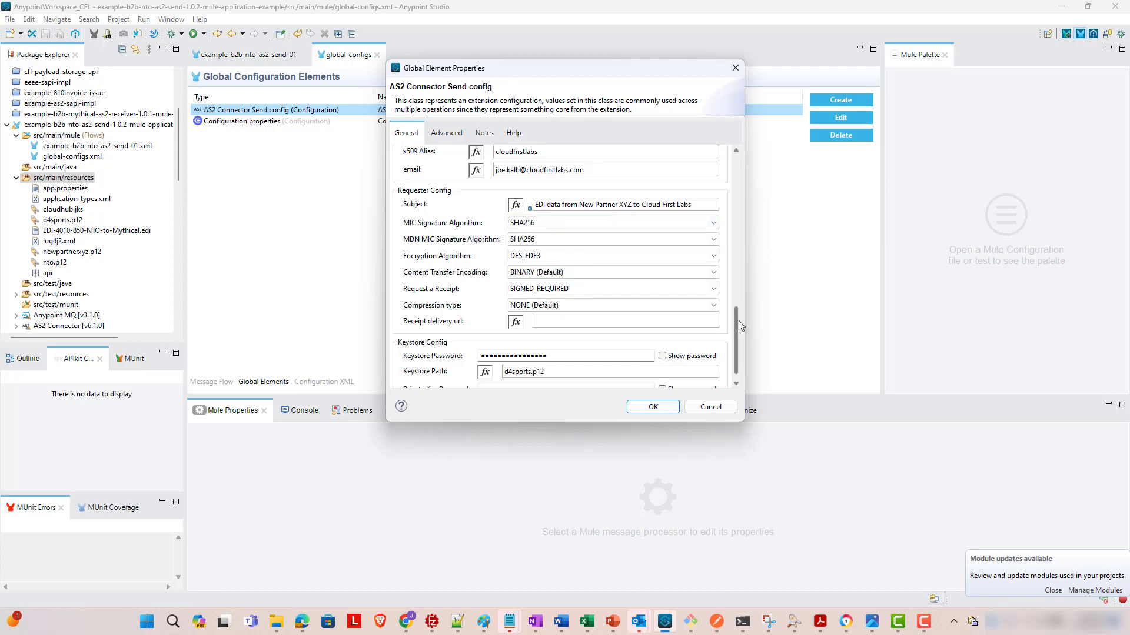
# - Enter new keystore and private key passwords, set Keystore Path to newpartnerxyz.p12, and save
pyautogui.scroll(-1, 737, 330)
pyautogui.doubleClick(609, 339)
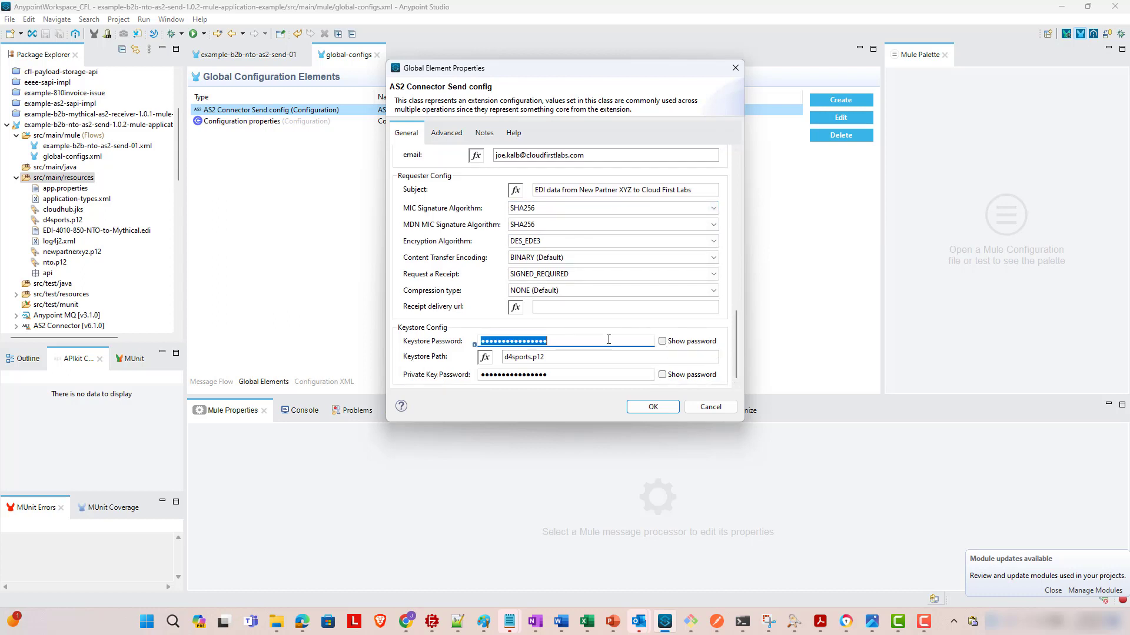
pyautogui.write('••••')
pyautogui.doubleClick(597, 373)
pyautogui.write('•')
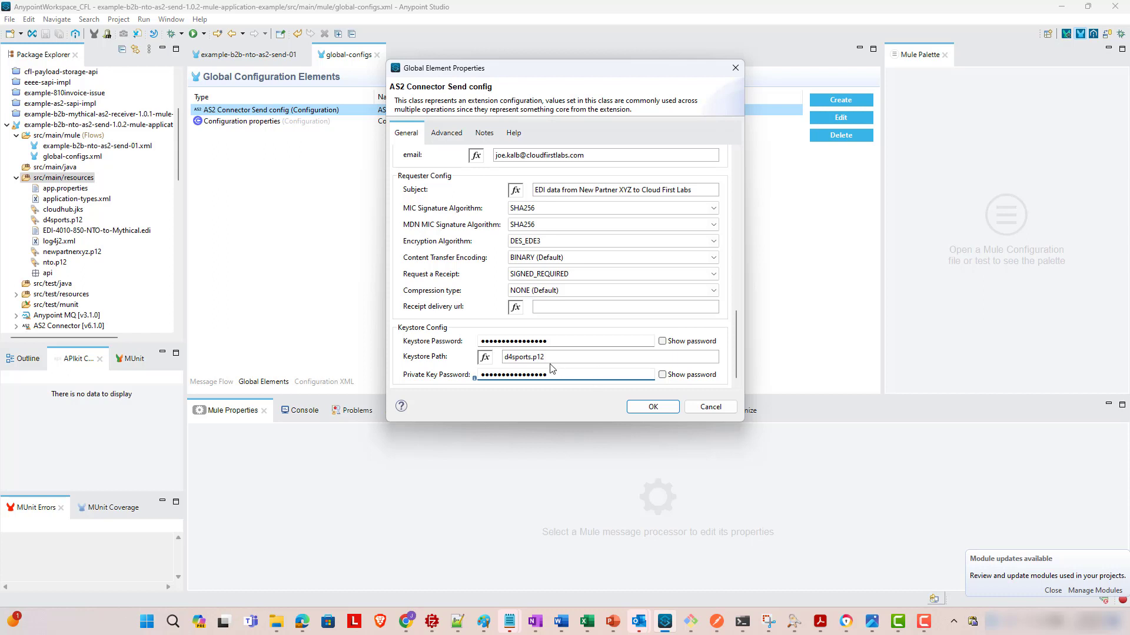
pyautogui.doubleClick(509, 358)
pyautogui.write('newpartnerx')
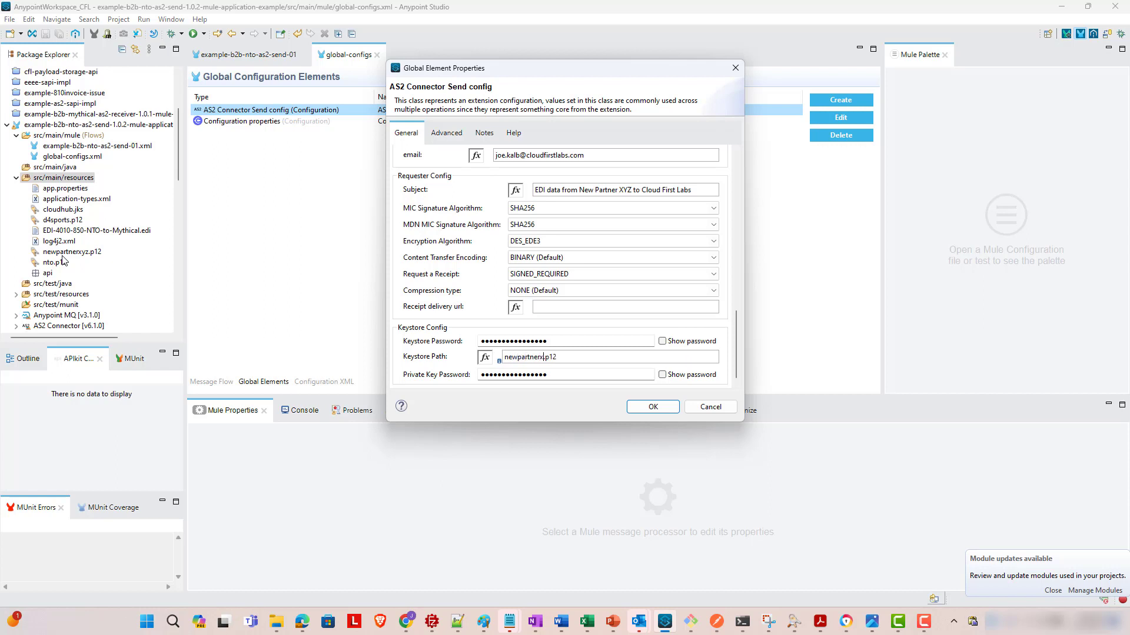
pyautogui.write('yz')
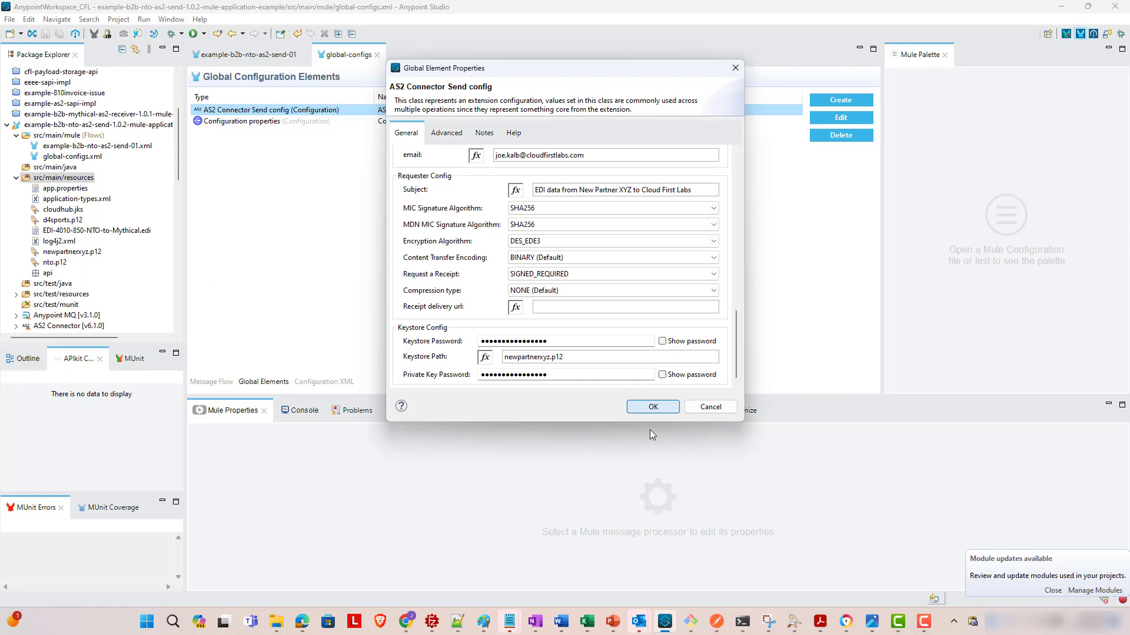
pyautogui.click(653, 407)
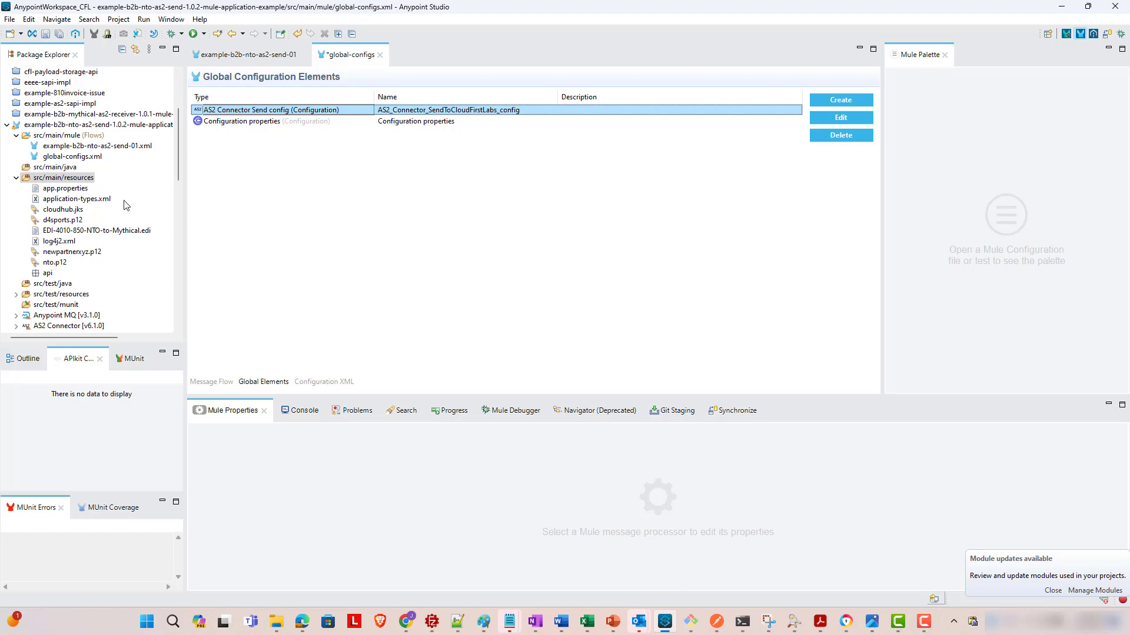
# - Run the example-b2b-nto-as2-send project in debug as a Mule Application, watching the Console, and open its send-01 flow
pyautogui.click(303, 411)
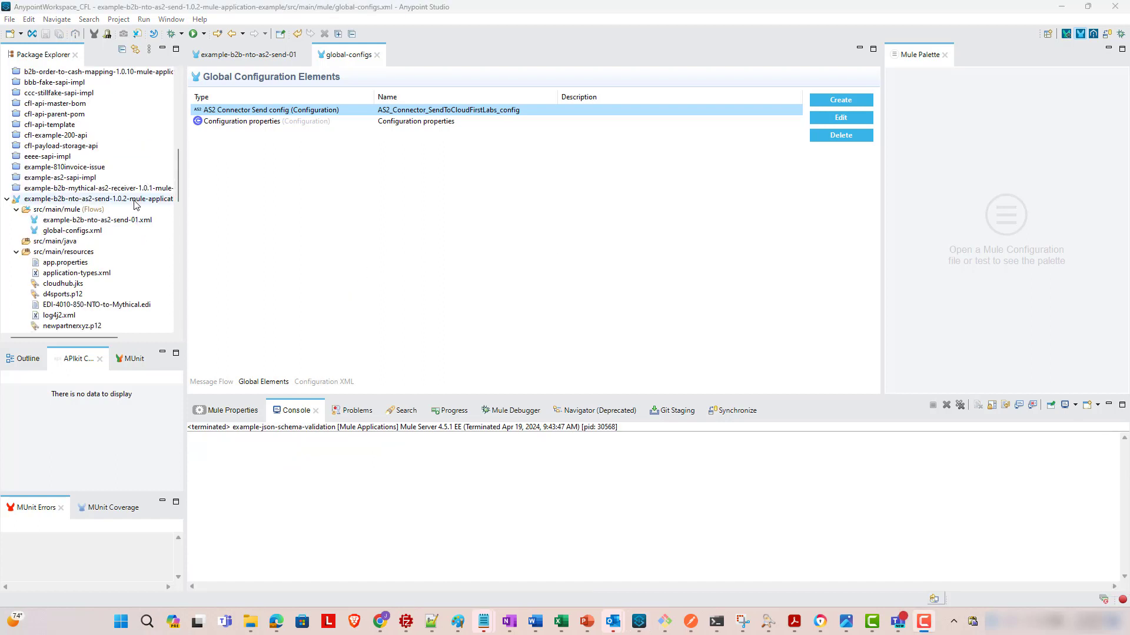
pyautogui.rightClick(135, 204)
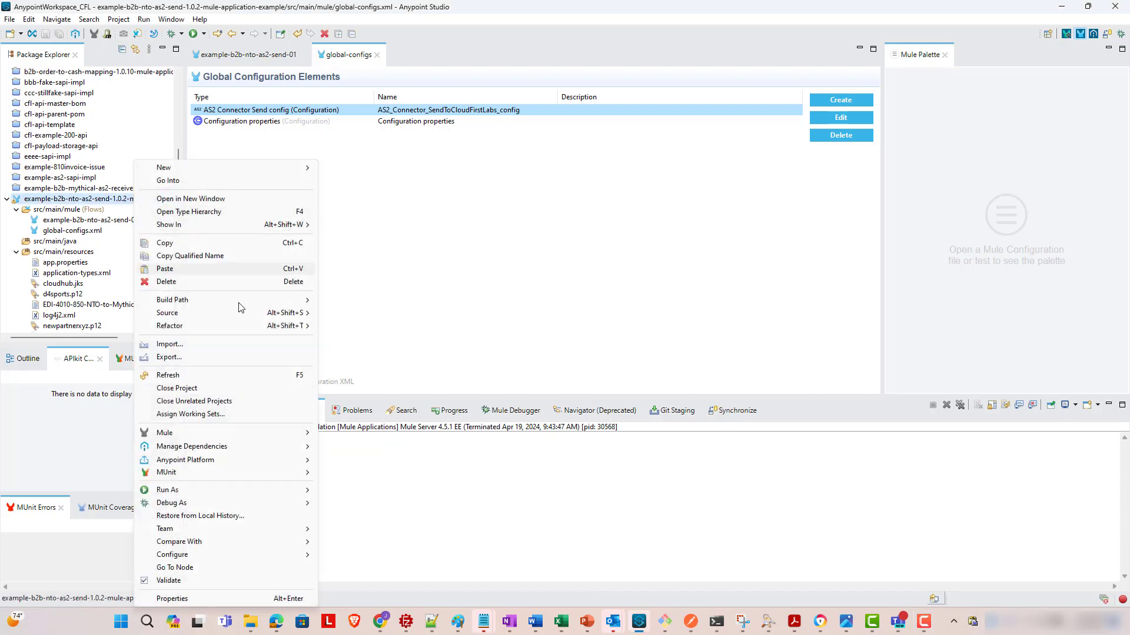
pyautogui.moveTo(297, 505)
pyautogui.click(359, 516)
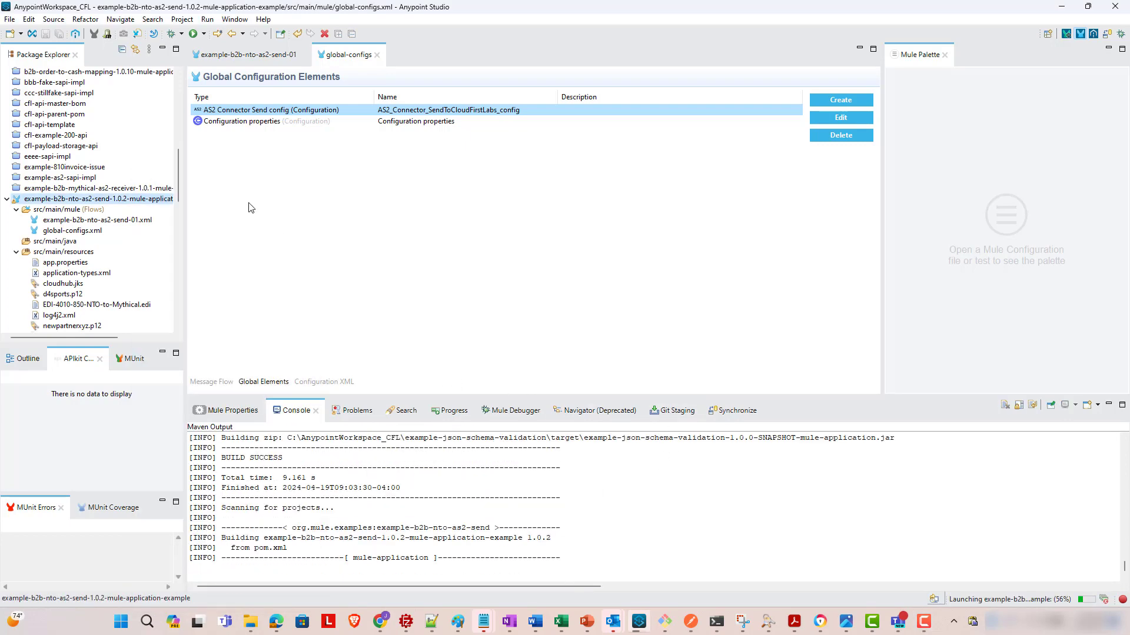
pyautogui.click(242, 55)
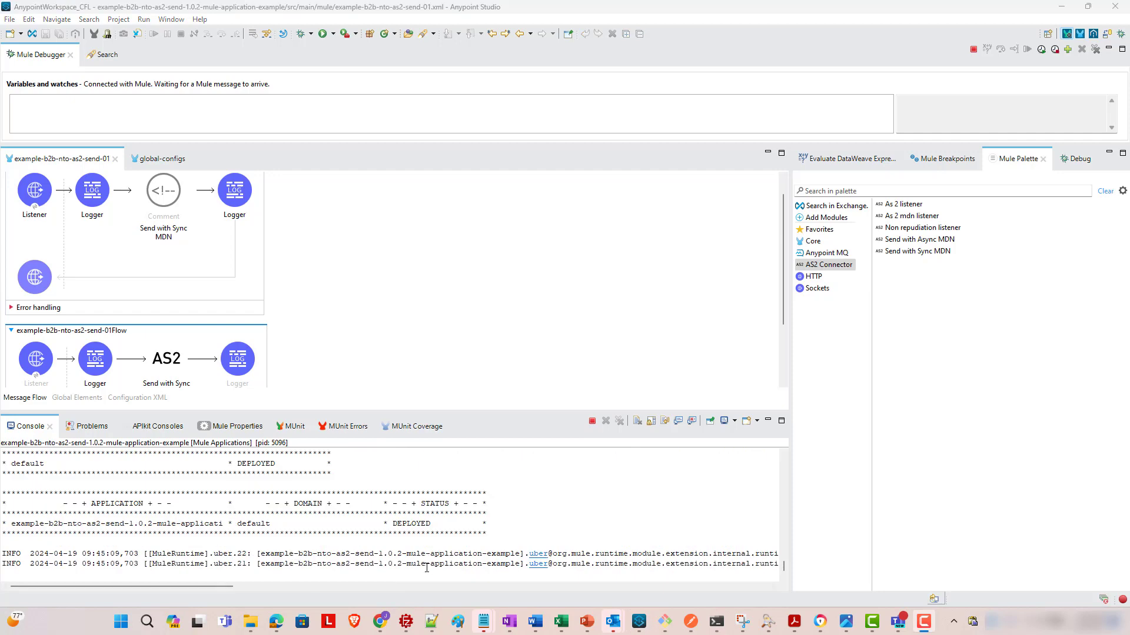
# - In Postman, check the EDI 850 body's sender ID NEWPARTNERXYZ and receiver ID CLOUDFIRSTLABS
pyautogui.click(691, 622)
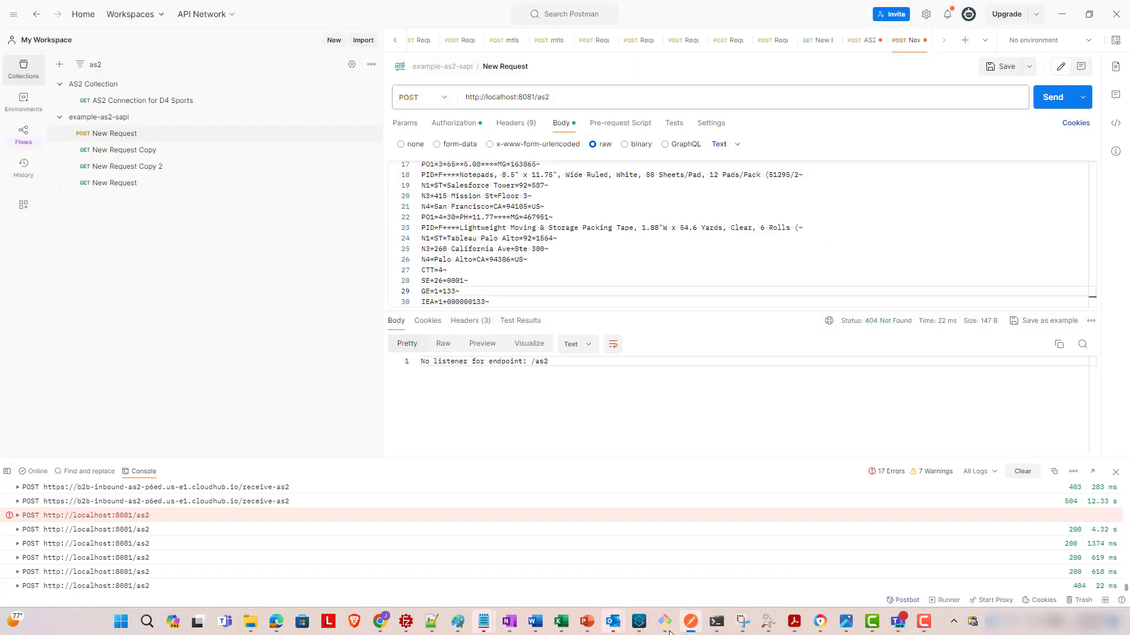
pyautogui.scroll(5, 624, 243)
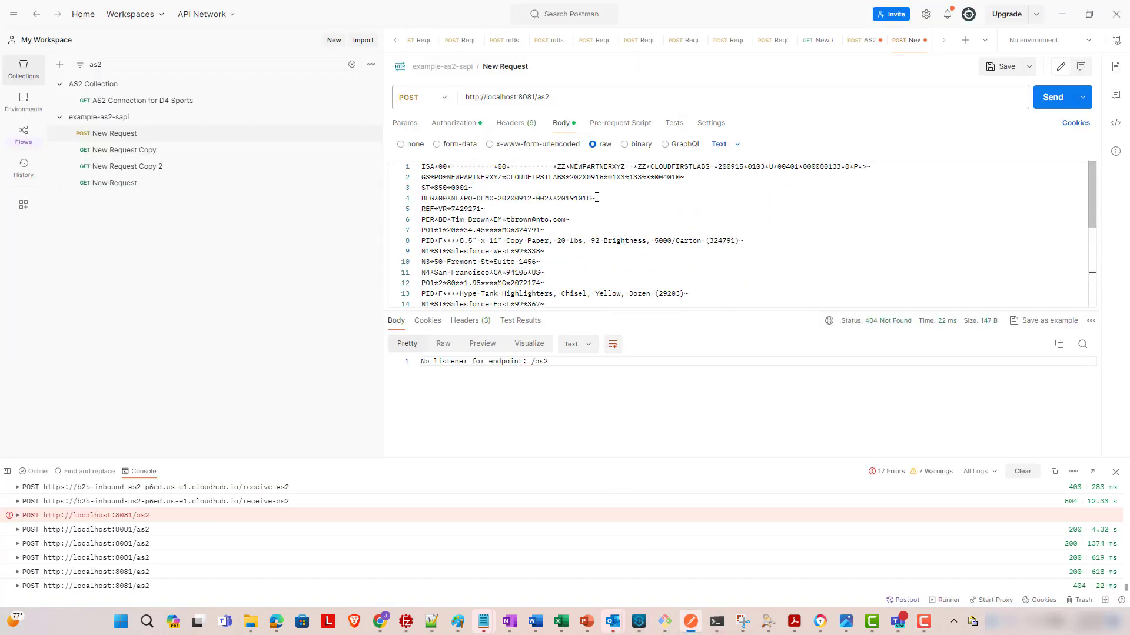
pyautogui.doubleClick(587, 168)
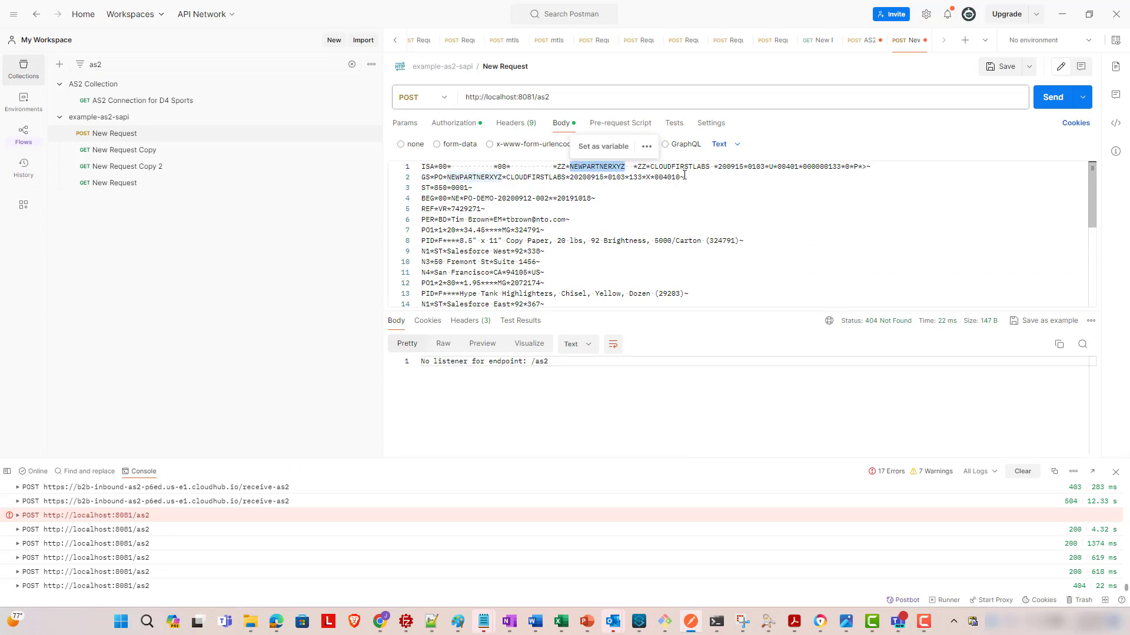
pyautogui.doubleClick(474, 177)
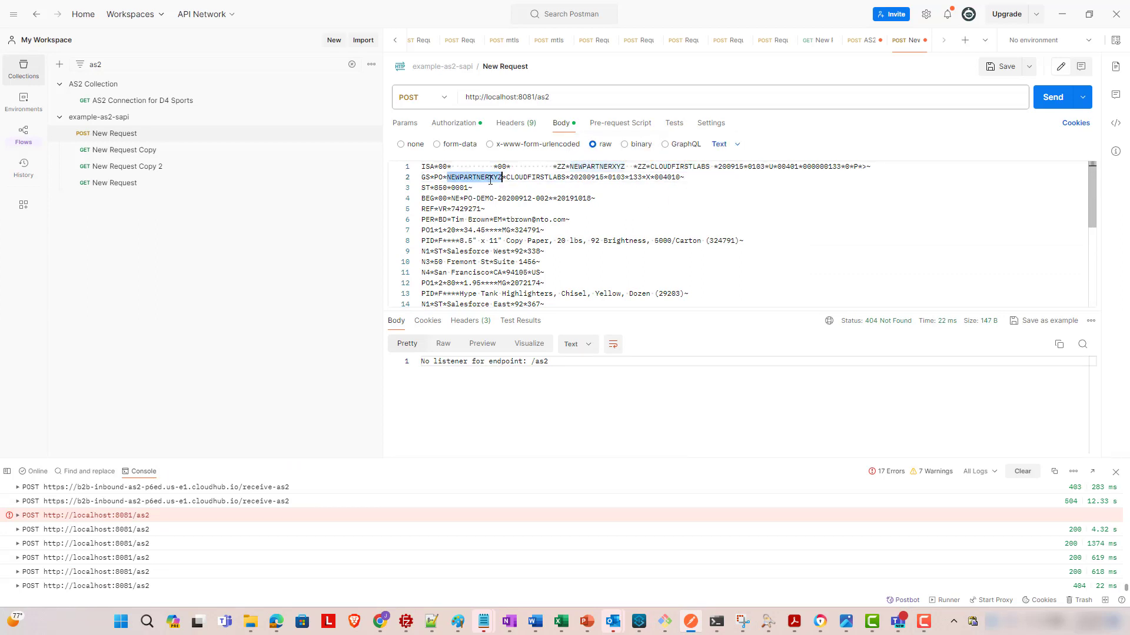
pyautogui.doubleClick(534, 178)
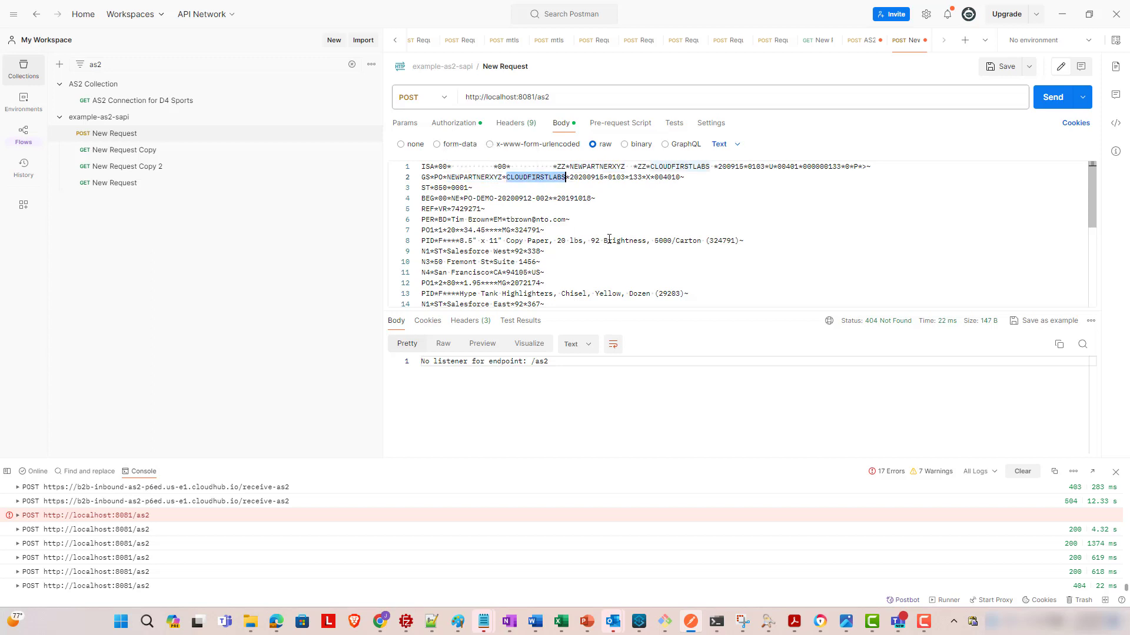
pyautogui.click(806, 210)
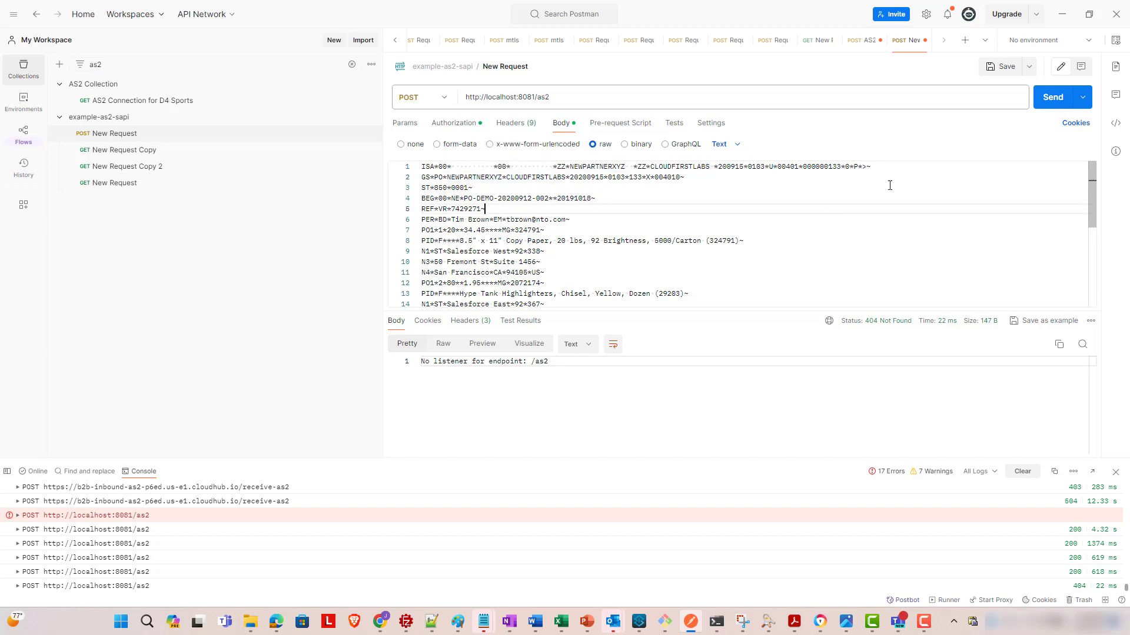
# - Send the POST to localhost:8081/as2 and confirm the MDN from the Mulesoft AS2 connector to cloudfirstlabs reports processed
pyautogui.click(1053, 108)
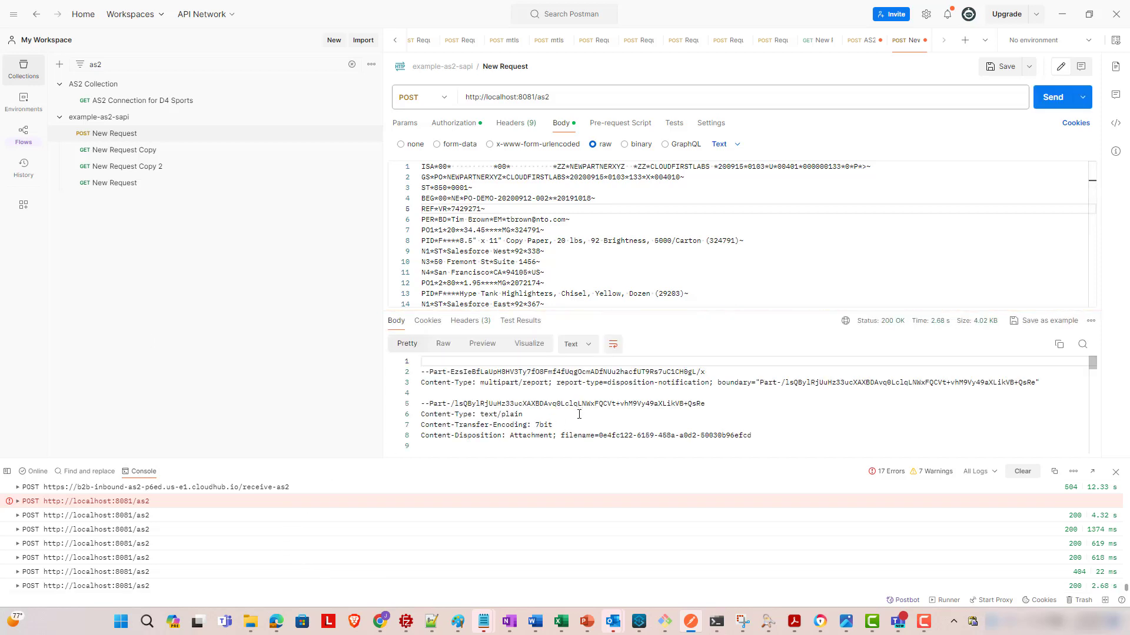
pyautogui.click(579, 414)
pyautogui.scroll(-7, 579, 405)
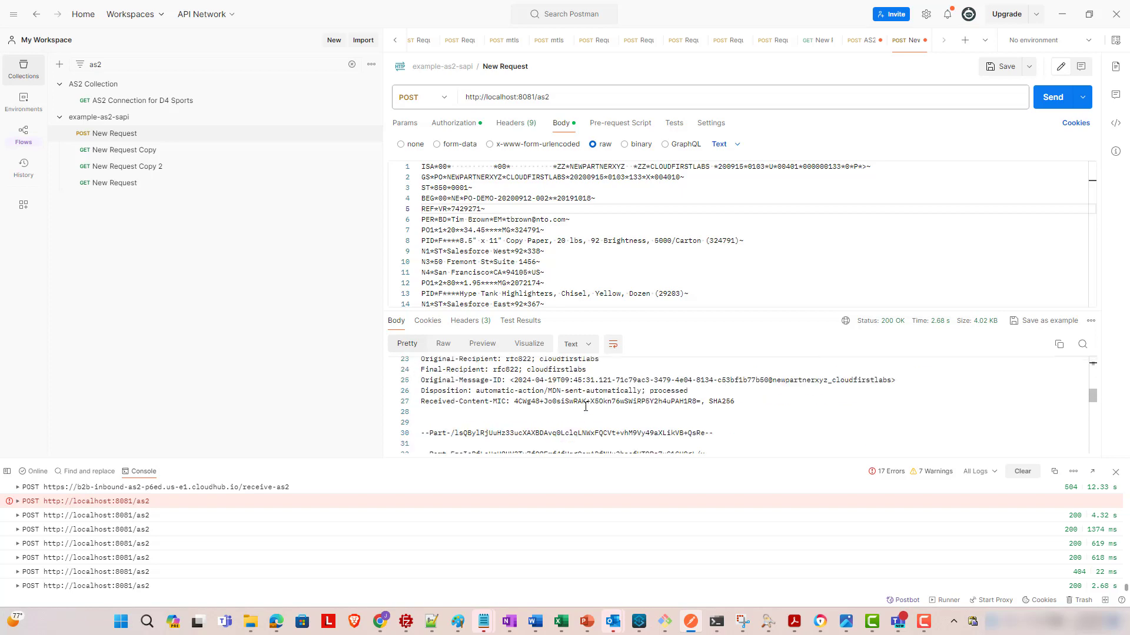
pyautogui.scroll(3, 588, 406)
pyautogui.scroll(5, 588, 406)
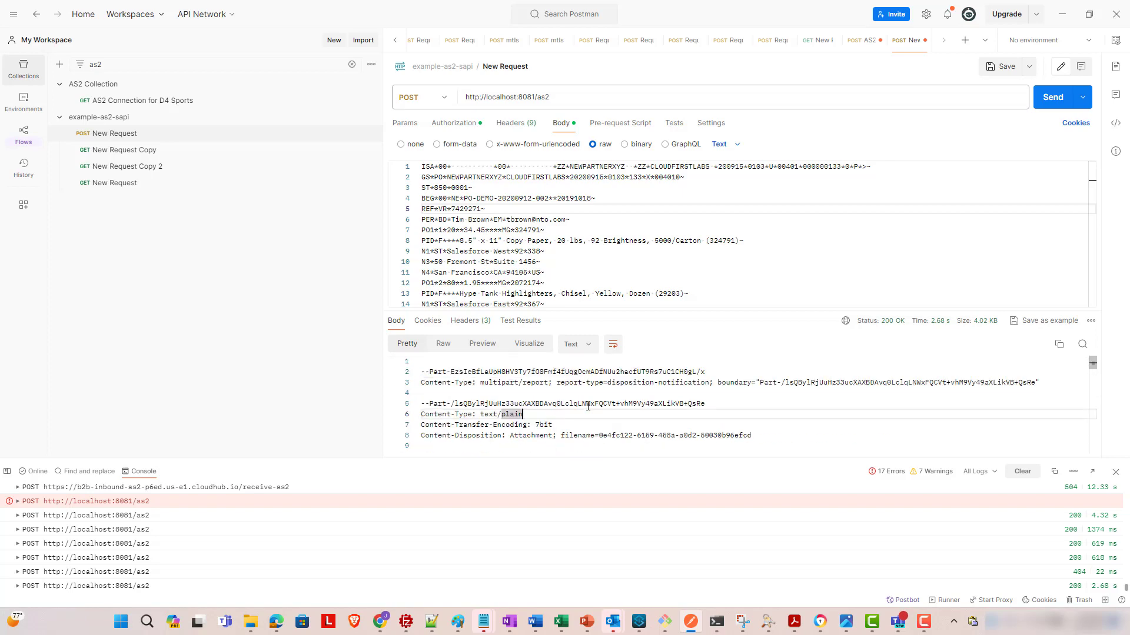
pyautogui.scroll(-10, 588, 403)
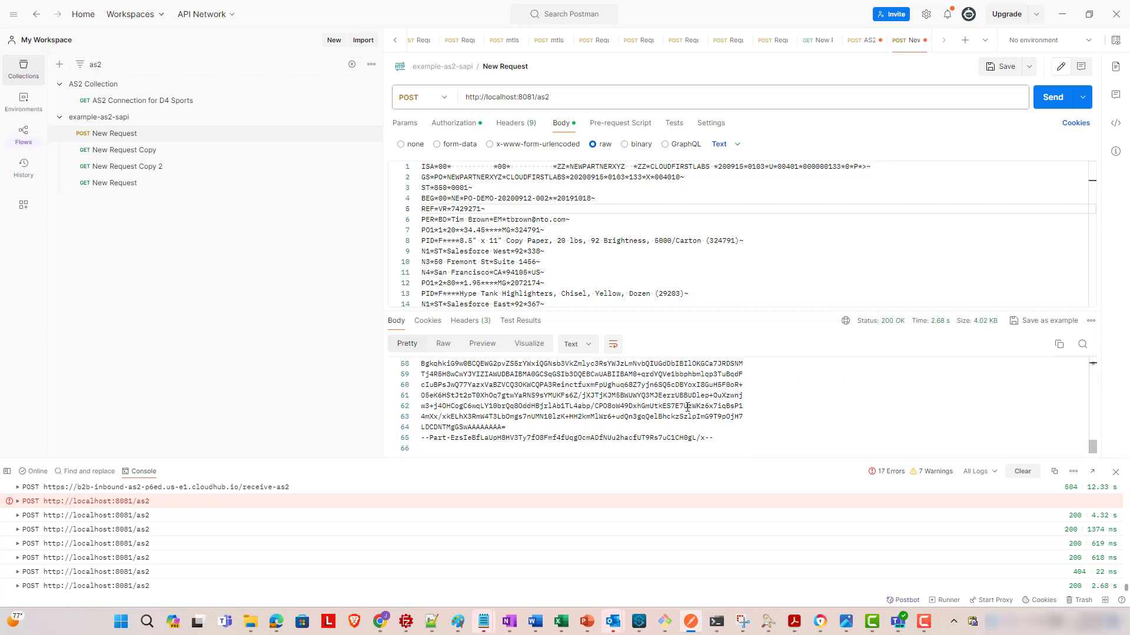
pyautogui.scroll(6, 687, 409)
pyautogui.scroll(1, 585, 392)
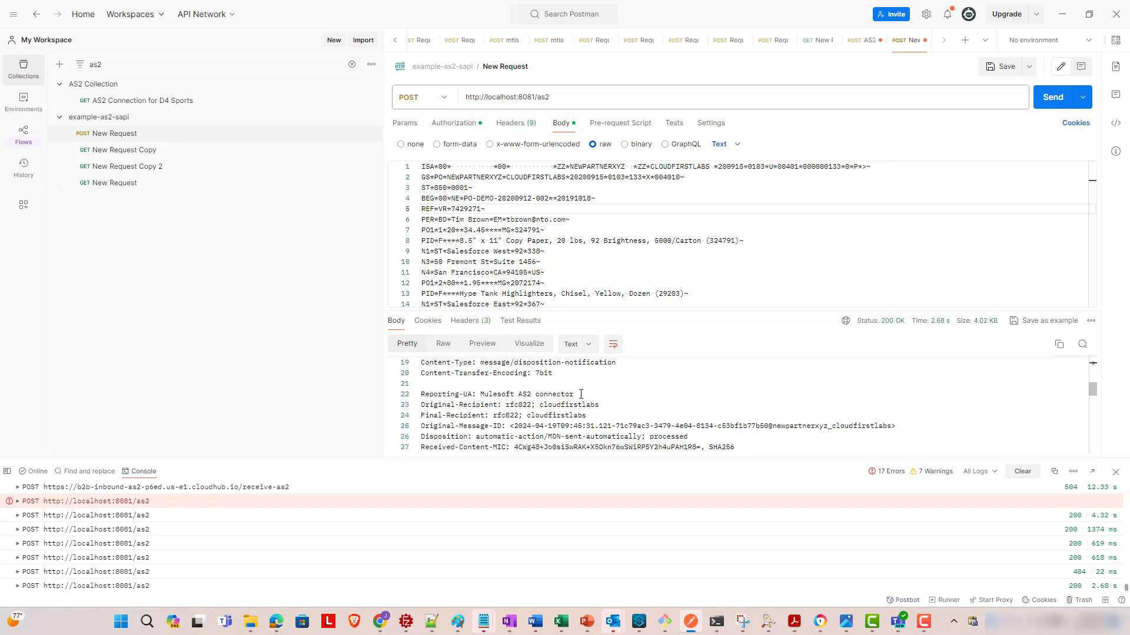
pyautogui.moveTo(581, 394); pyautogui.dragTo(484, 397)
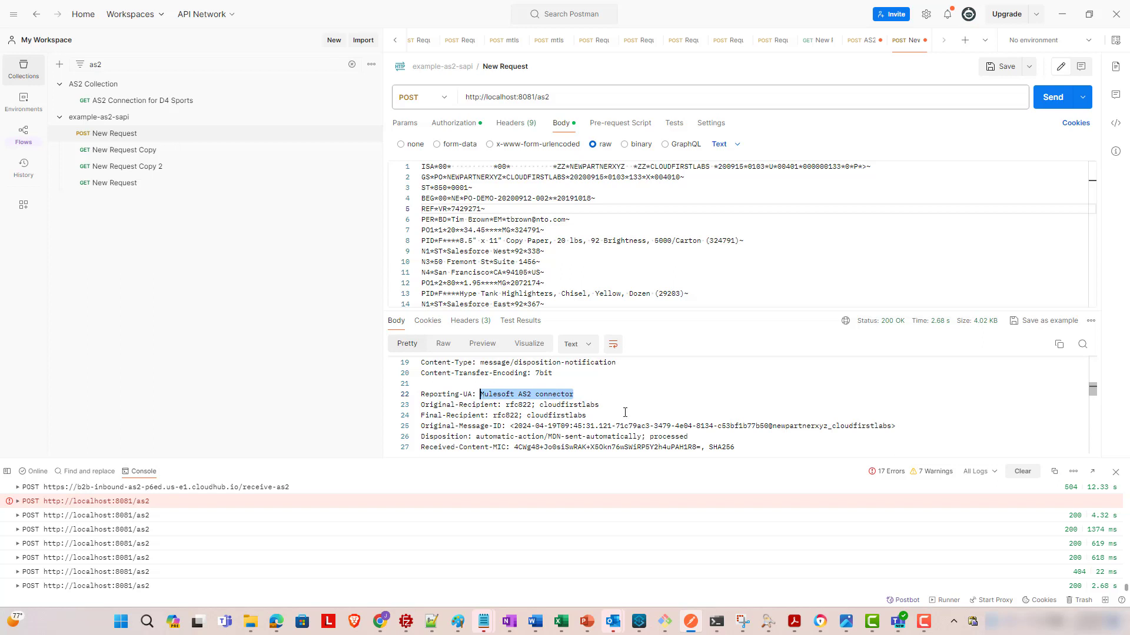
pyautogui.scroll(-1, 622, 416)
pyautogui.doubleClick(596, 375)
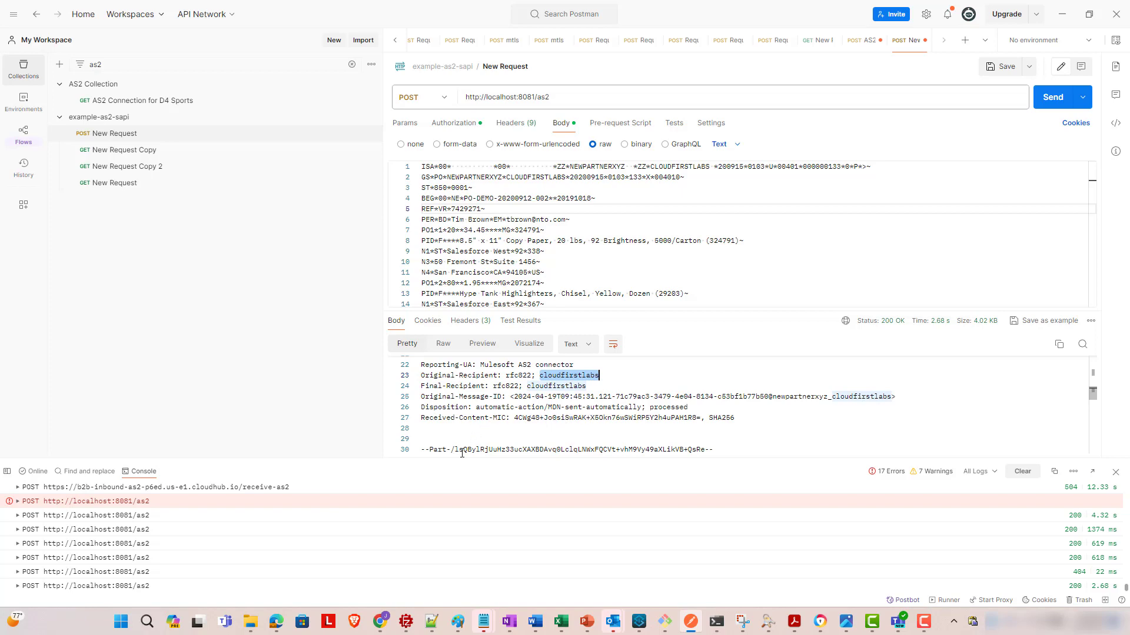
# - In Partner Manager Activity, reload, switch to the Transmissions view and open New Partner XYZ's 850 message details
pyautogui.moveTo(374, 630)
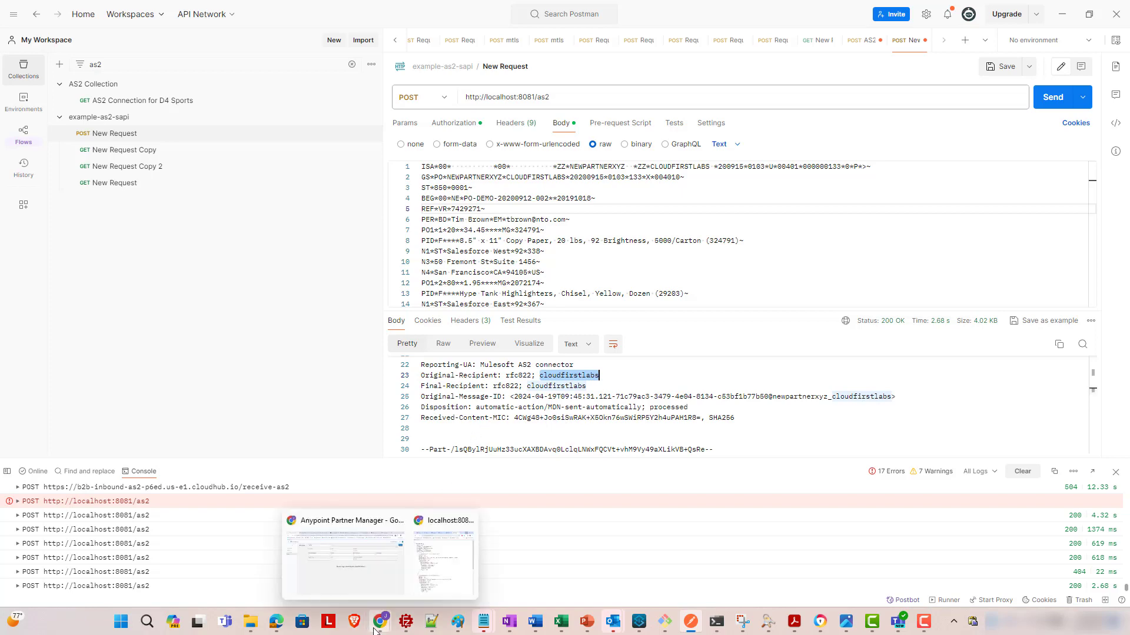
pyautogui.click(369, 584)
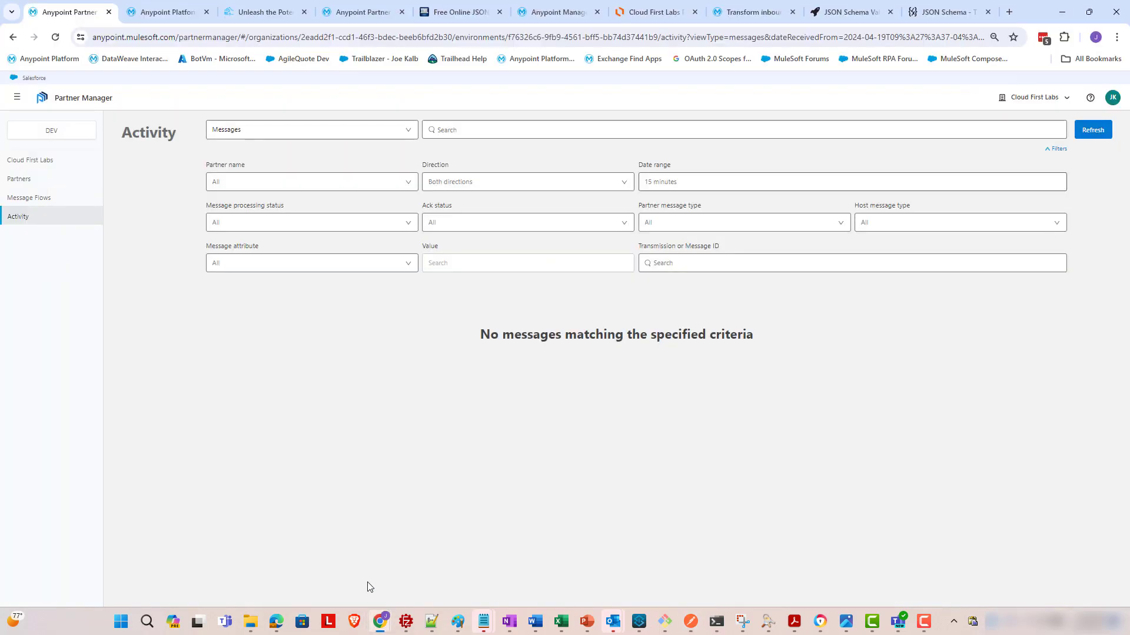
pyautogui.click(1092, 131)
pyautogui.click(405, 132)
pyautogui.click(399, 158)
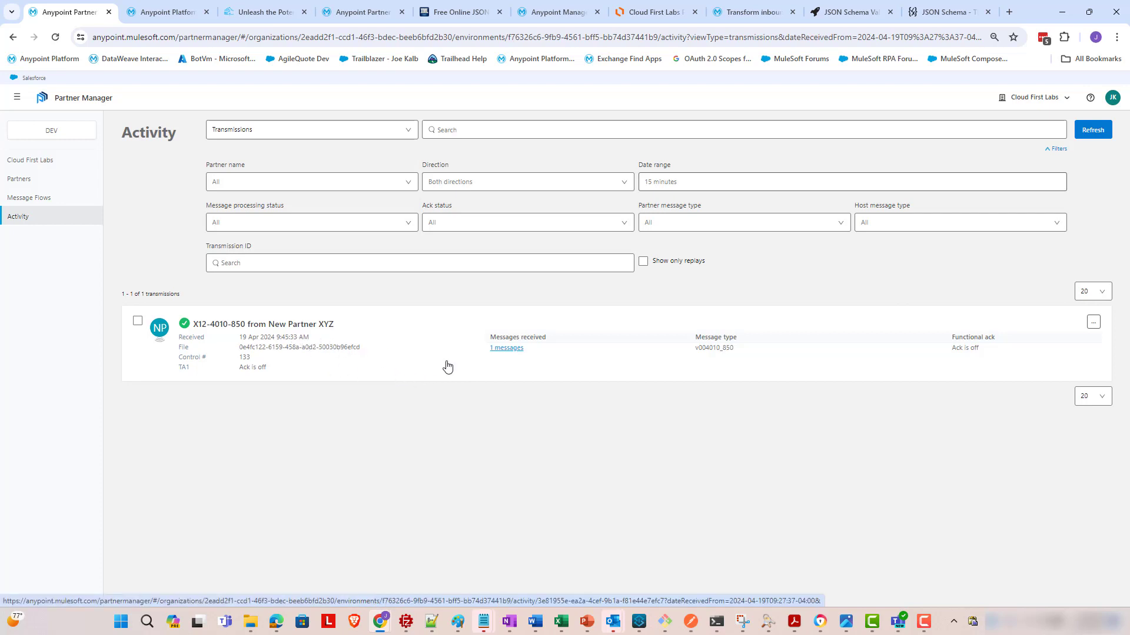
pyautogui.click(506, 352)
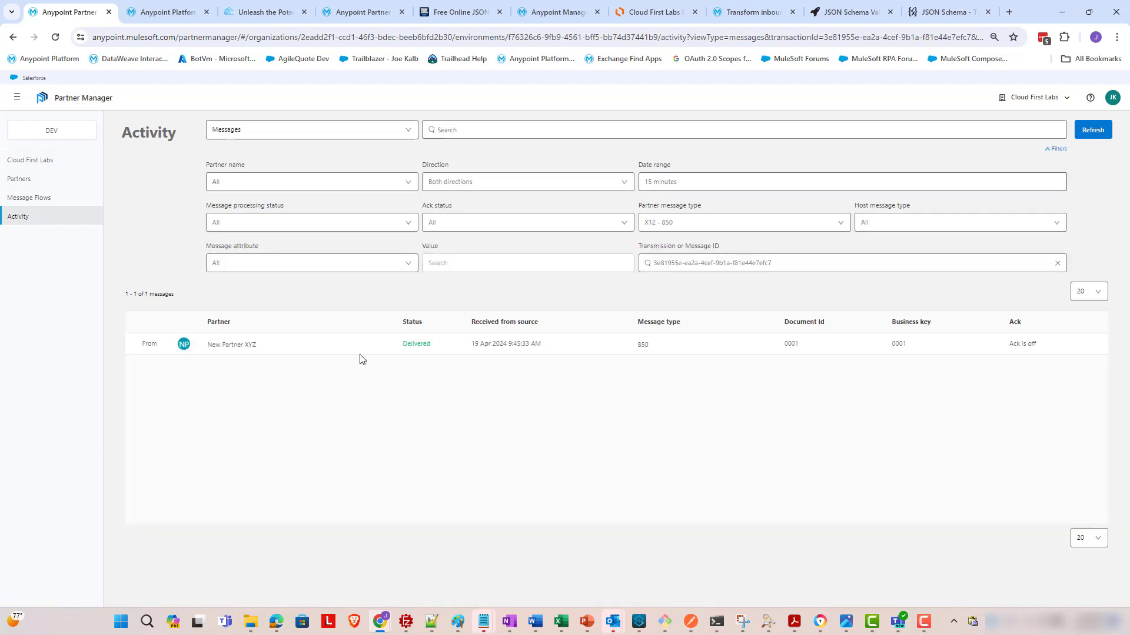
pyautogui.click(405, 351)
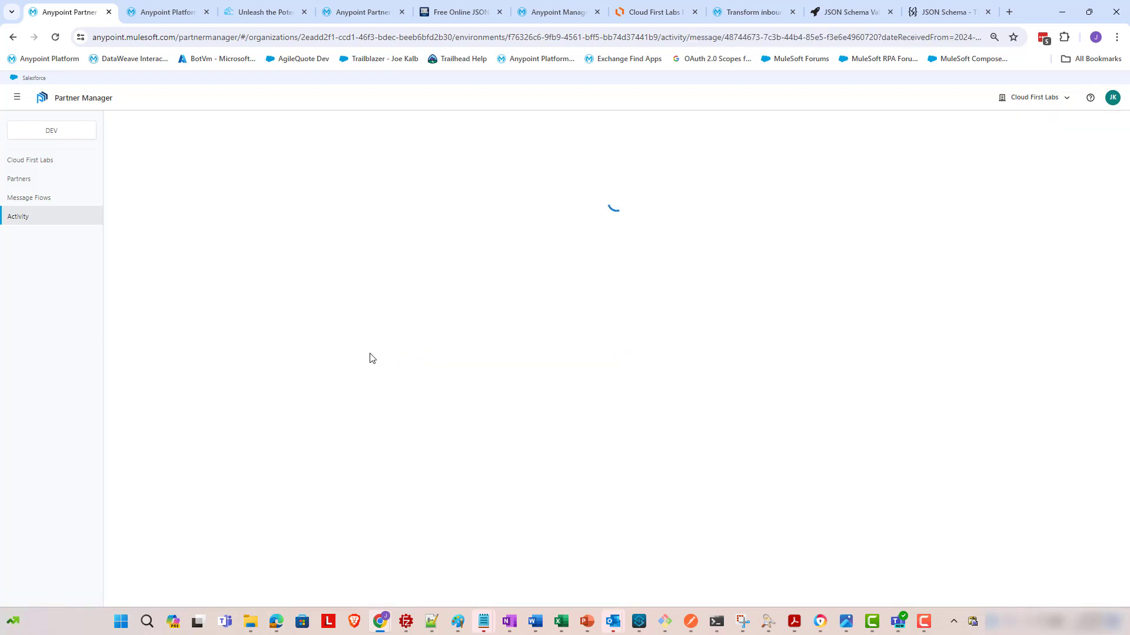
pyautogui.scroll(-1, 262, 415)
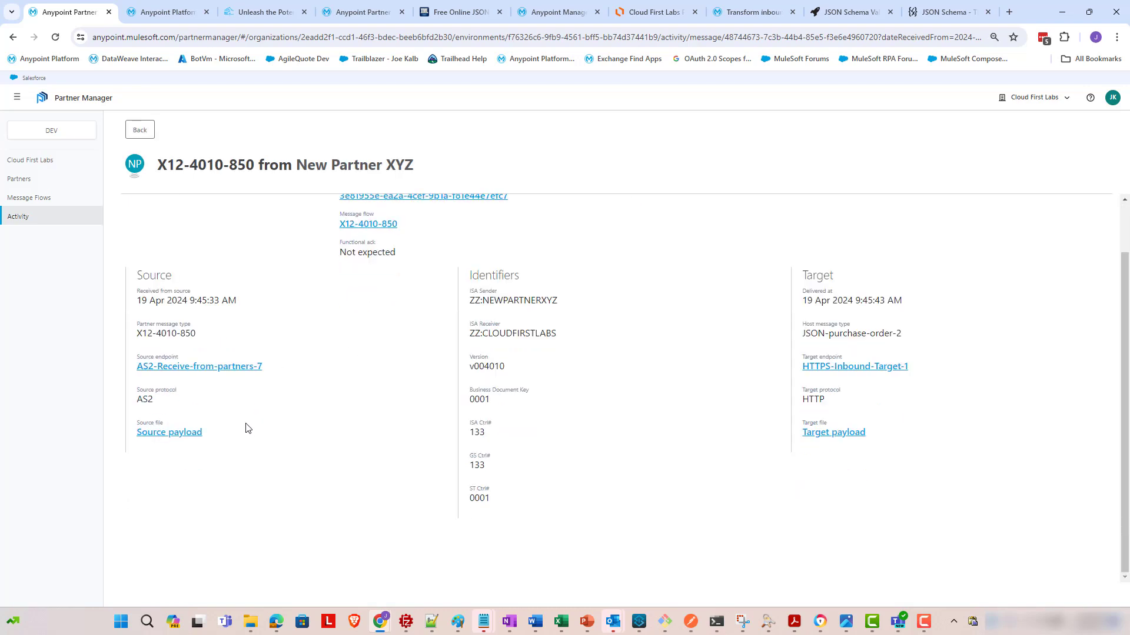
pyautogui.scroll(1, 245, 426)
pyautogui.click(194, 491)
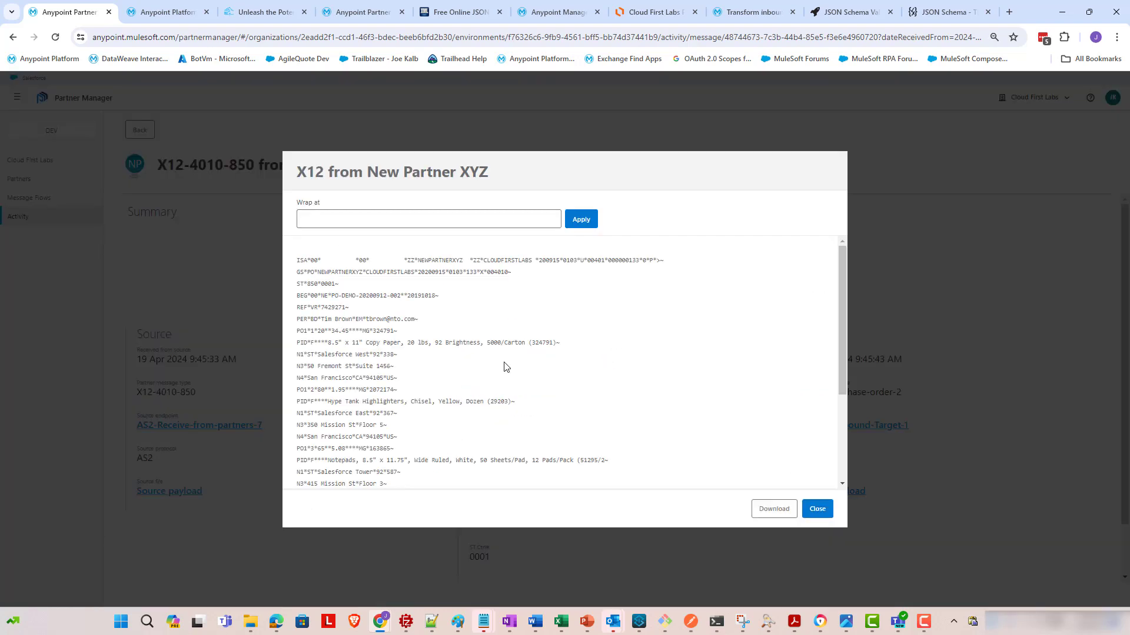
pyautogui.click(817, 509)
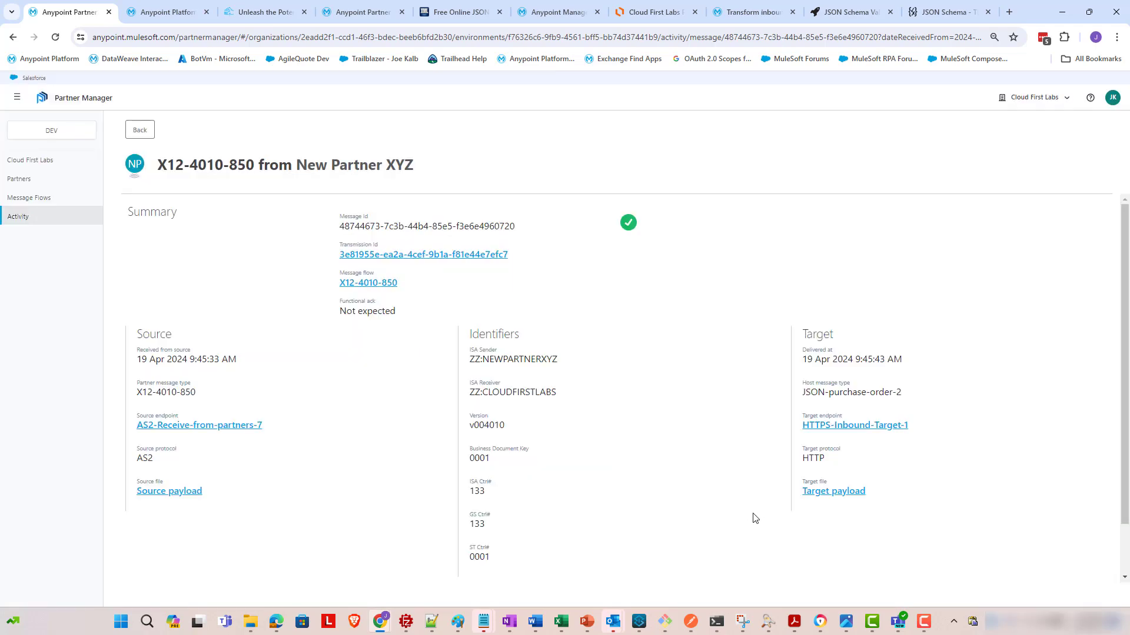
pyautogui.click(824, 498)
pyautogui.scroll(-1, 381, 275)
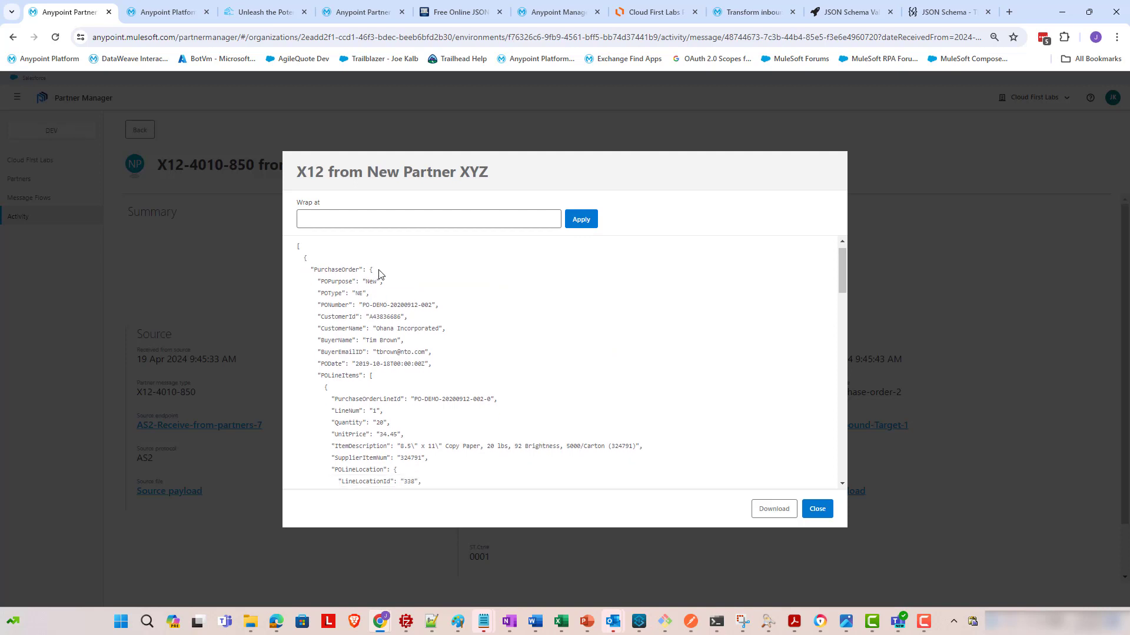
pyautogui.scroll(1, 381, 275)
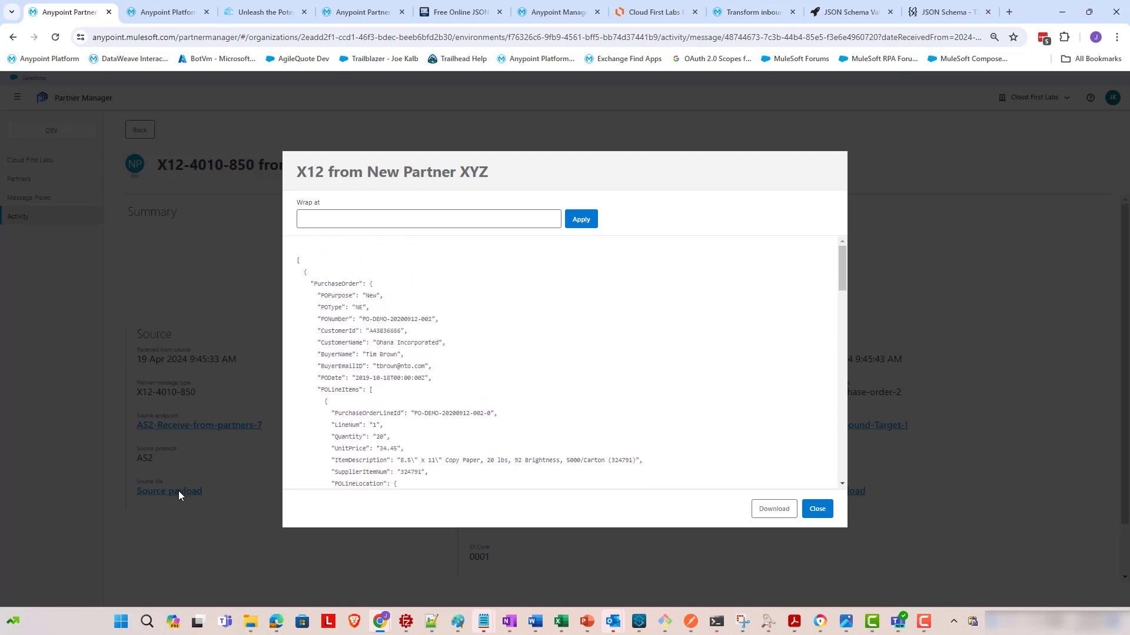
pyautogui.scroll(-15, 520, 301)
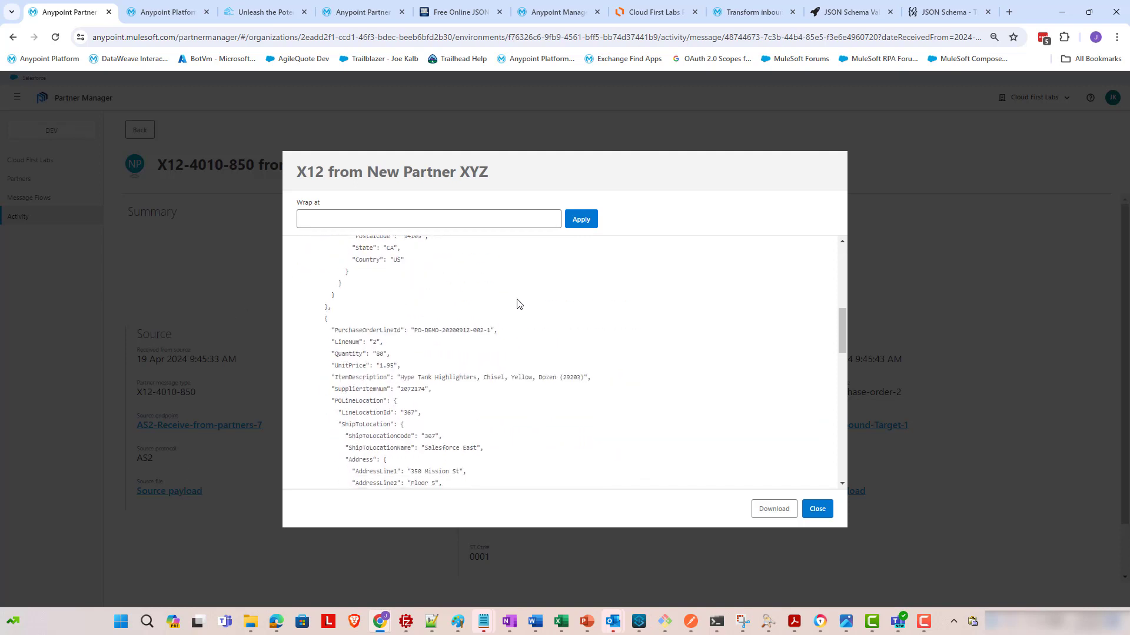
pyautogui.click(817, 509)
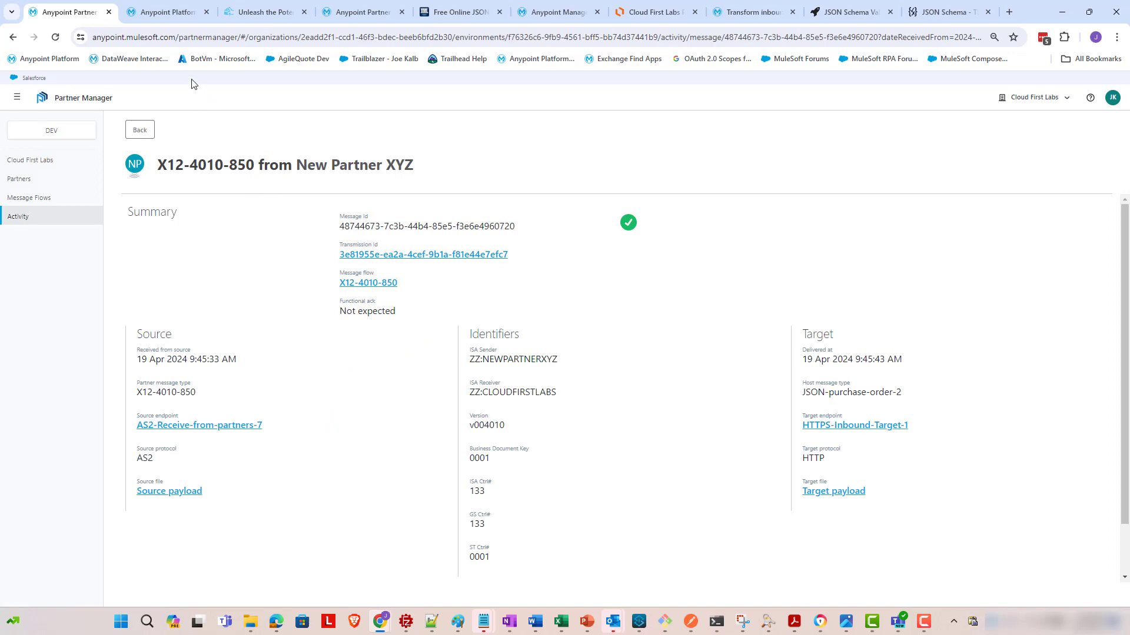
# - Go to the Applications list in Runtime Manager
pyautogui.click(171, 19)
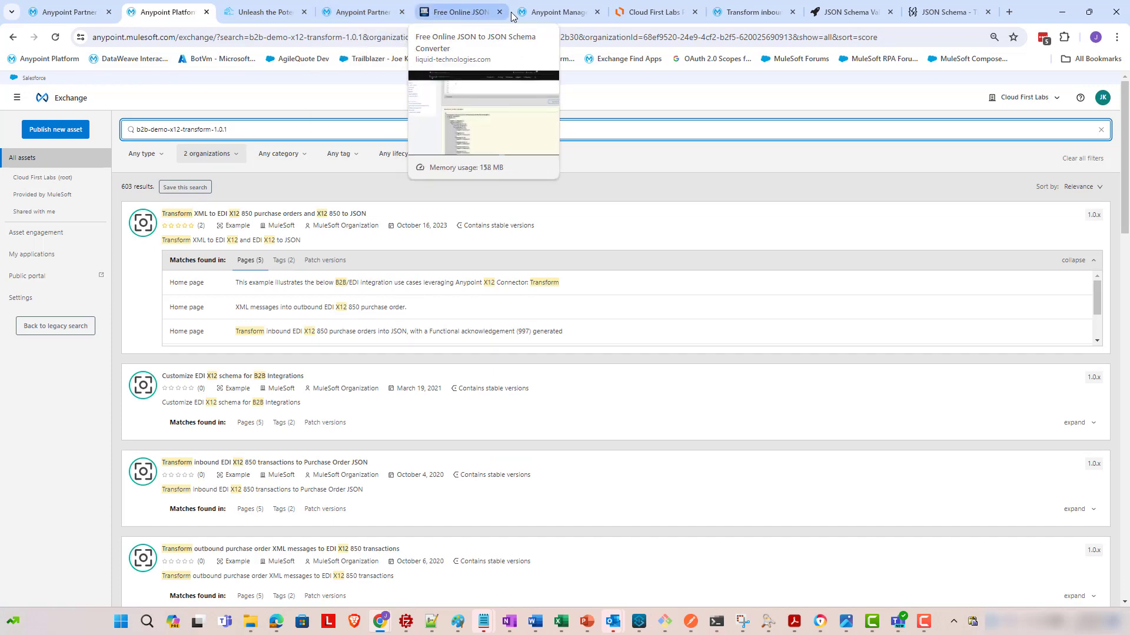
pyautogui.click(556, 12)
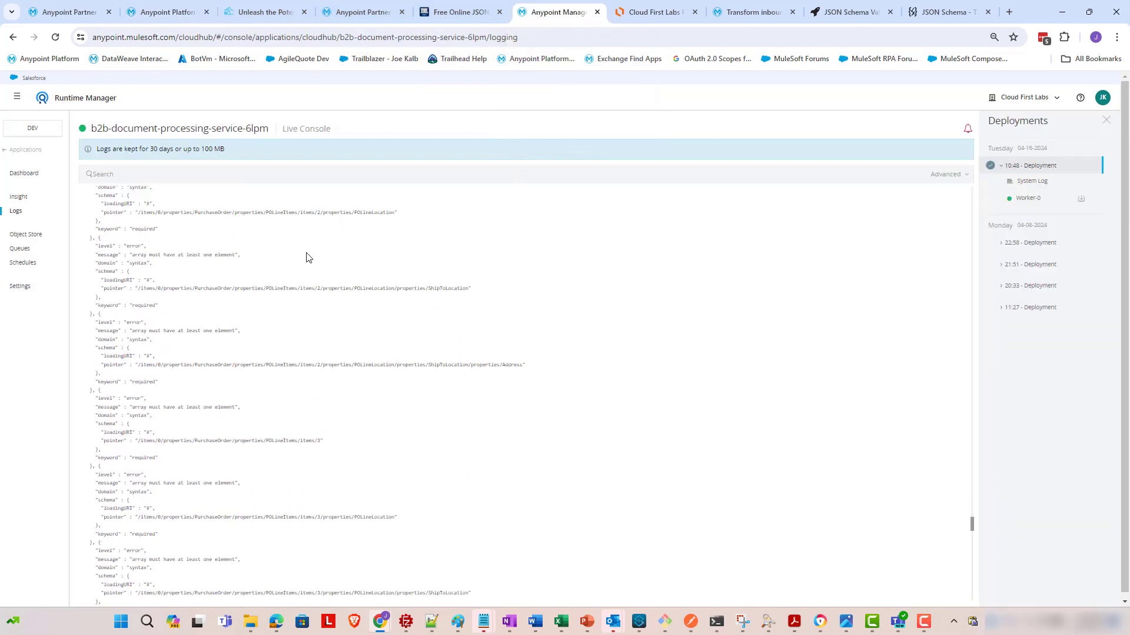
pyautogui.click(37, 152)
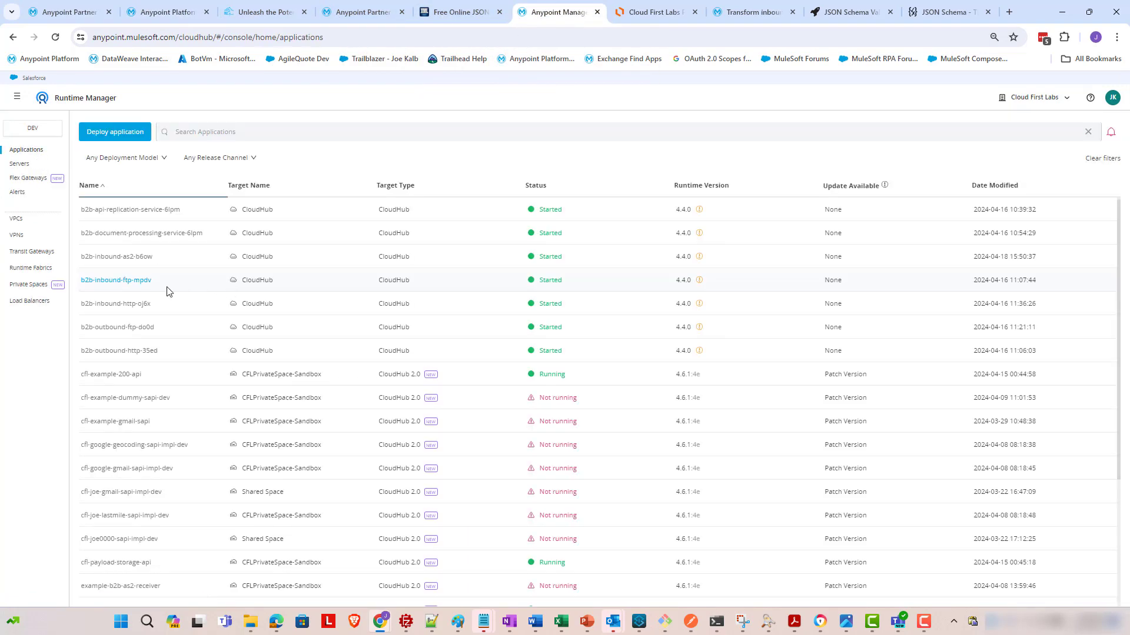
pyautogui.scroll(-1, 144, 304)
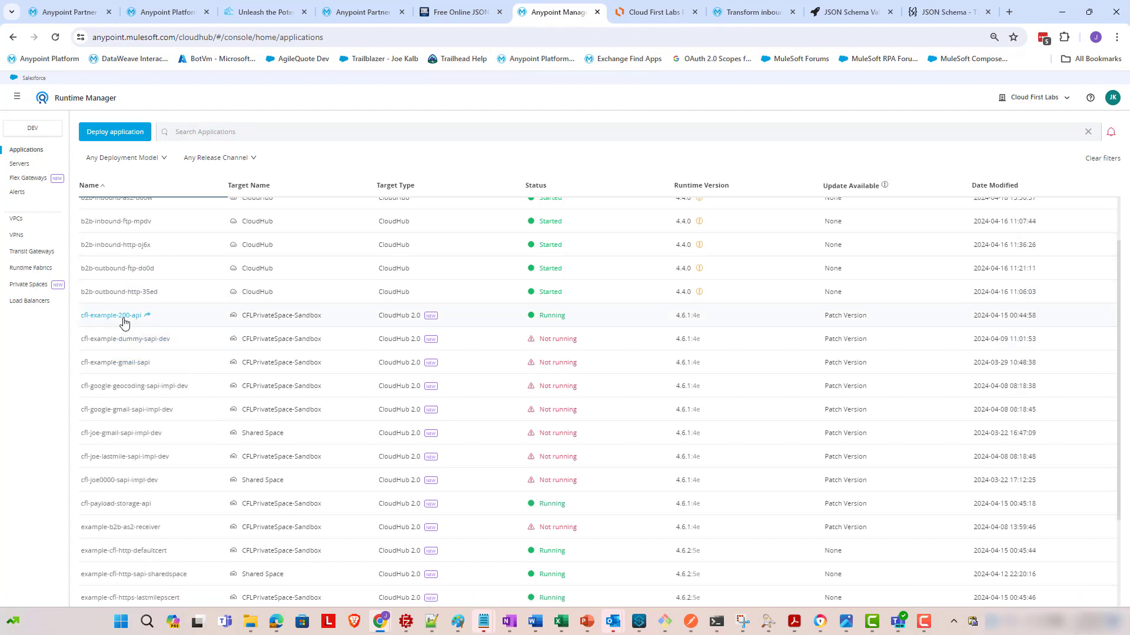
# - Compare the AS2 use case diagram's Business Process API box, then open the cfl-example-200-api application
pyautogui.click(647, 12)
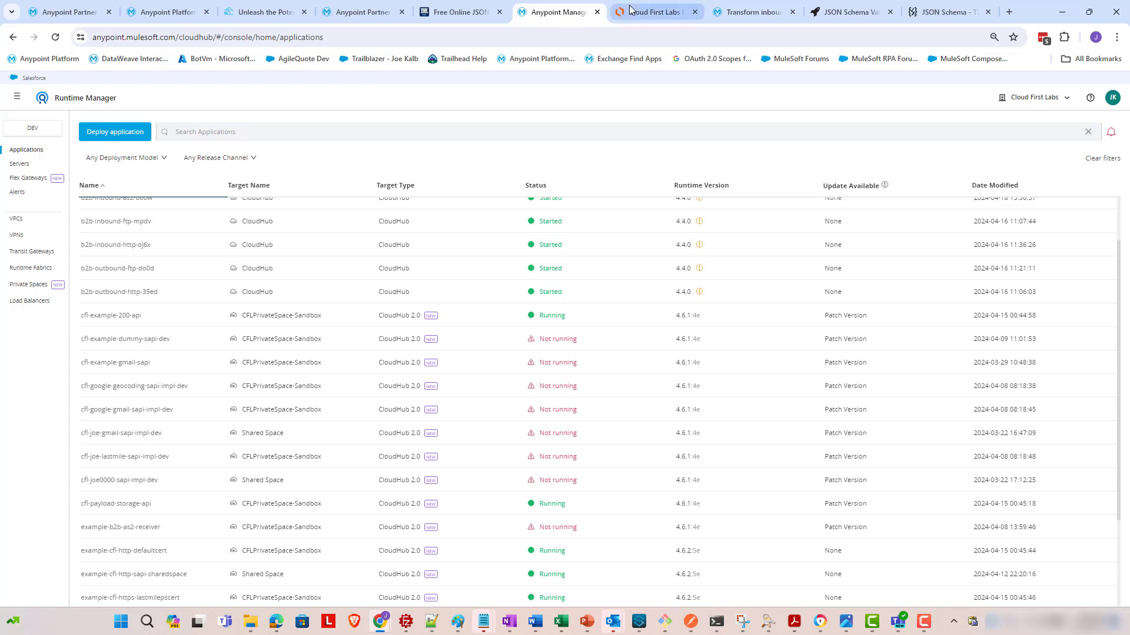
pyautogui.click(594, 394)
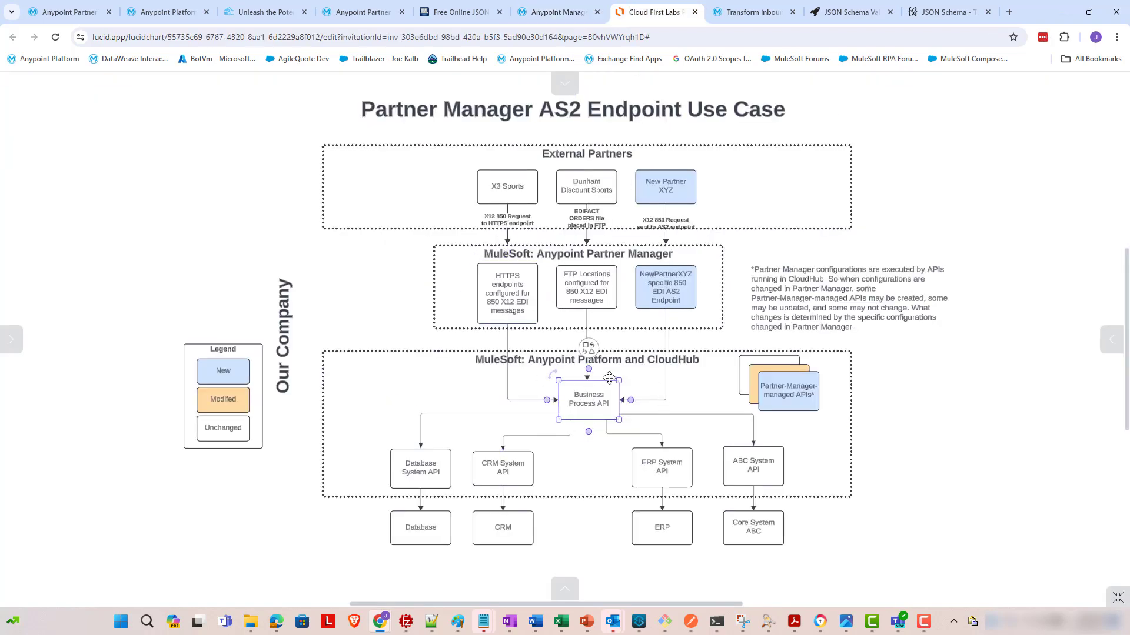
pyautogui.click(540, 10)
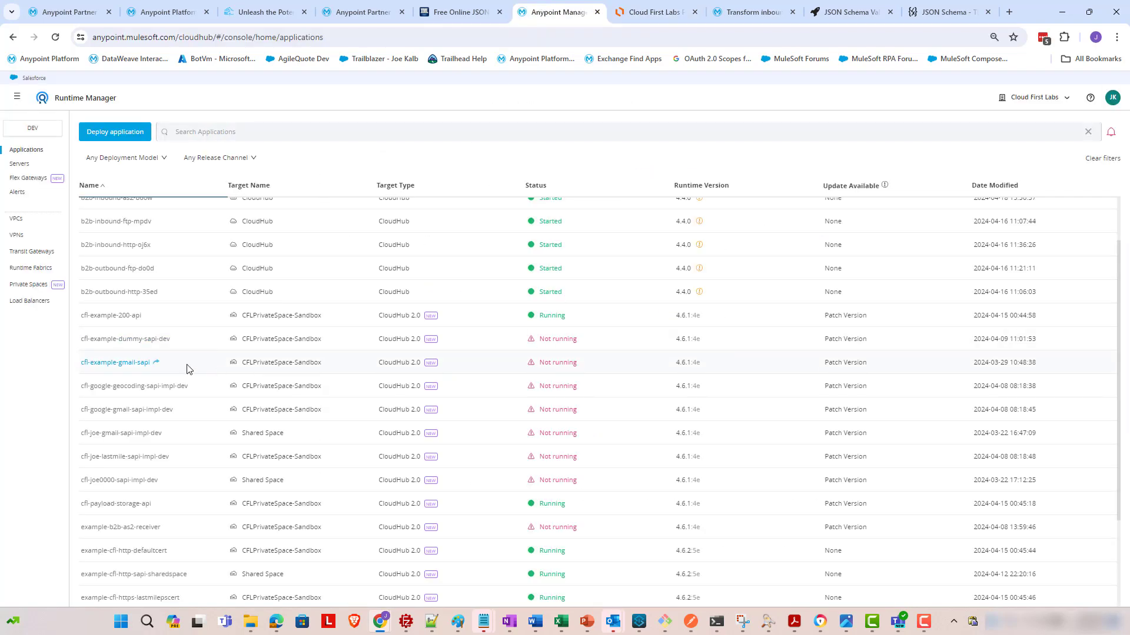
pyautogui.click(653, 12)
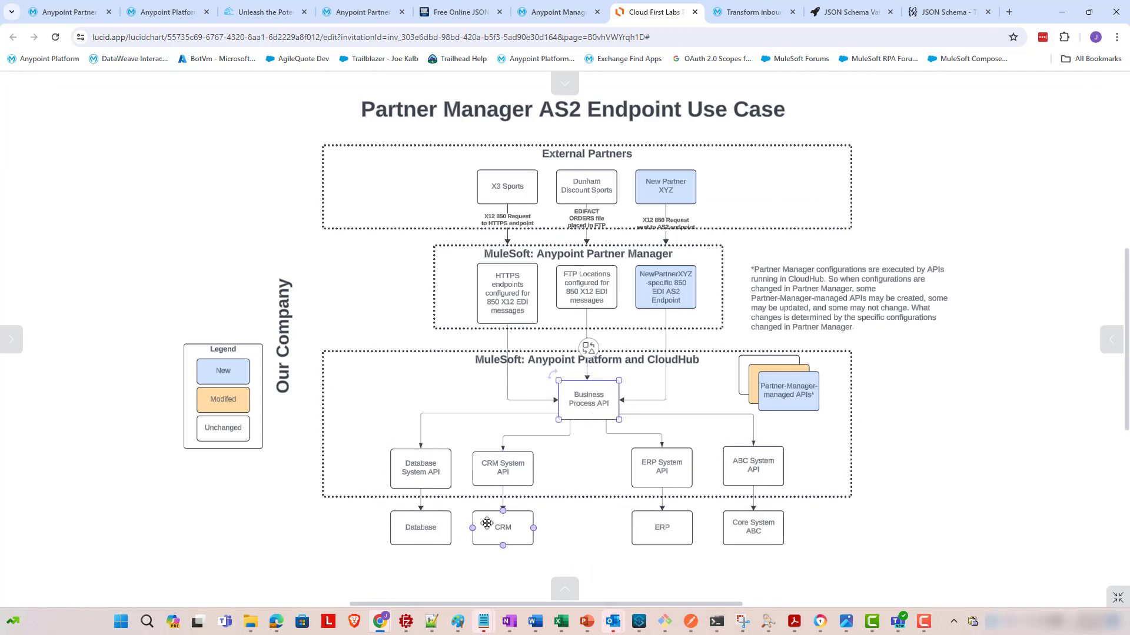
pyautogui.click(558, 12)
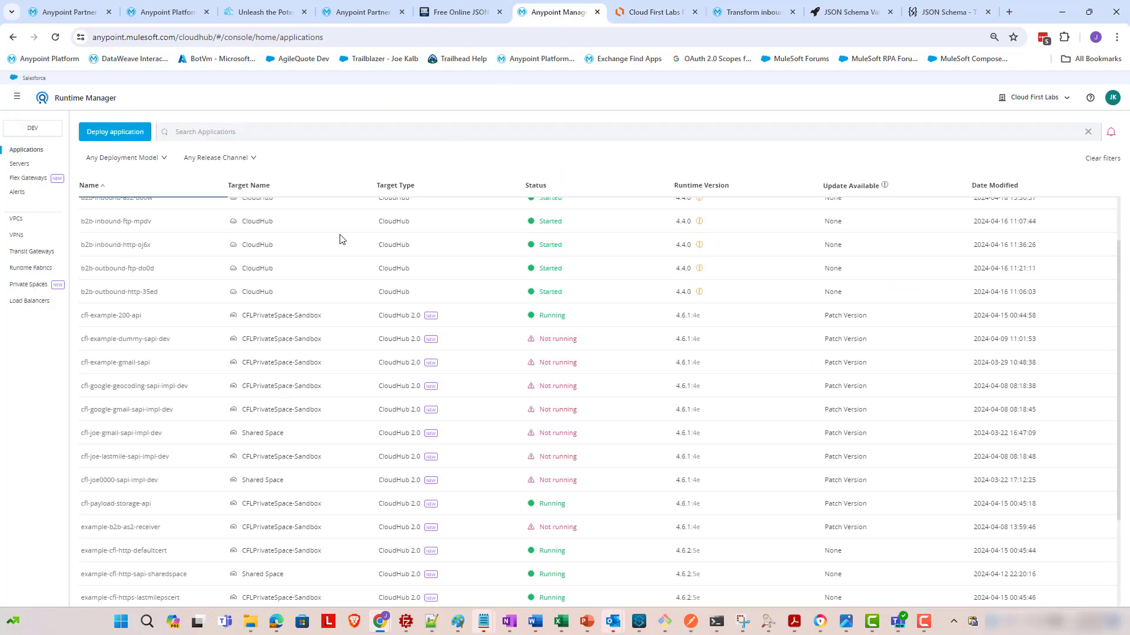
pyautogui.click(113, 318)
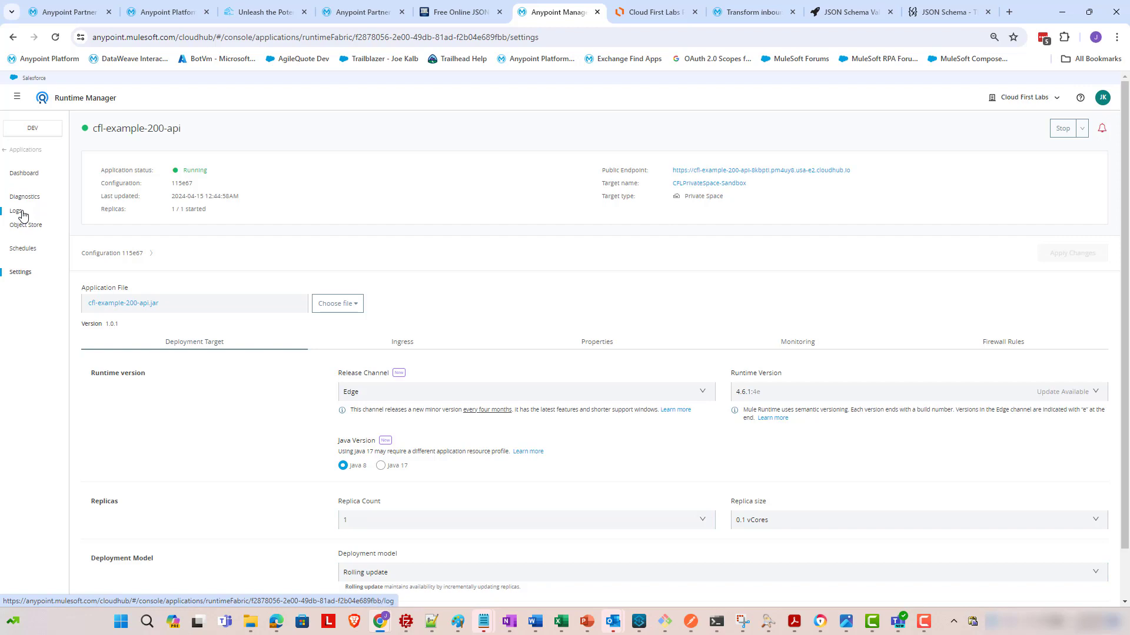
# - Check the cfl-example-200-api logs for the logged PurchaseOrder JSON, then return to the Partner Manager message tab
pyautogui.click(22, 213)
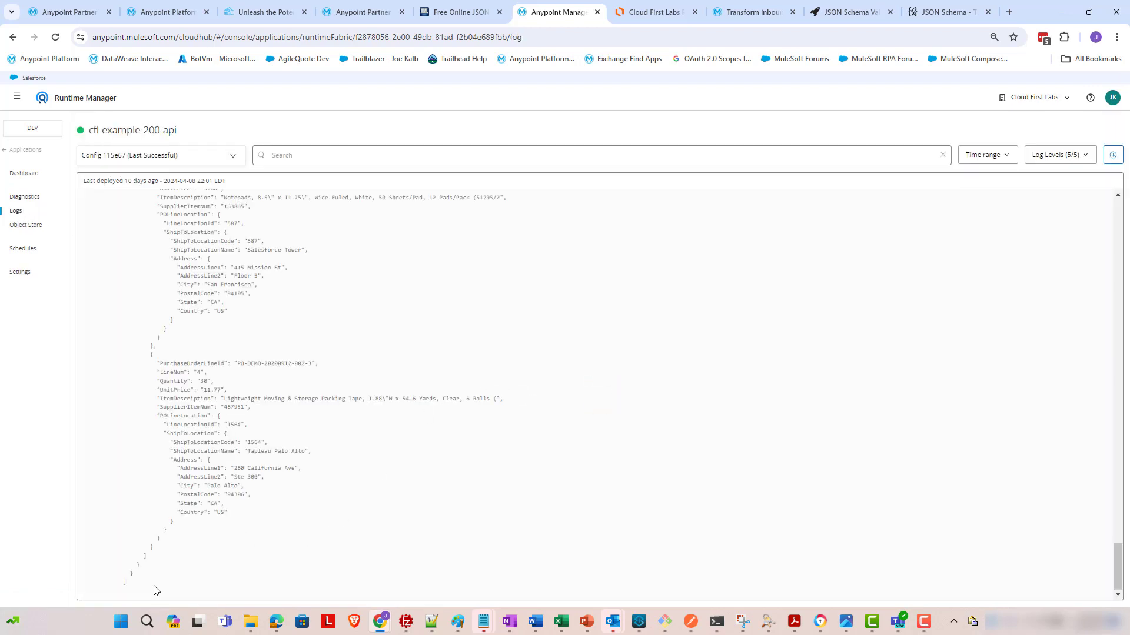
pyautogui.moveTo(144, 580); pyautogui.dragTo(393, 360)
pyautogui.scroll(1, 150, 439)
pyautogui.scroll(11, 150, 435)
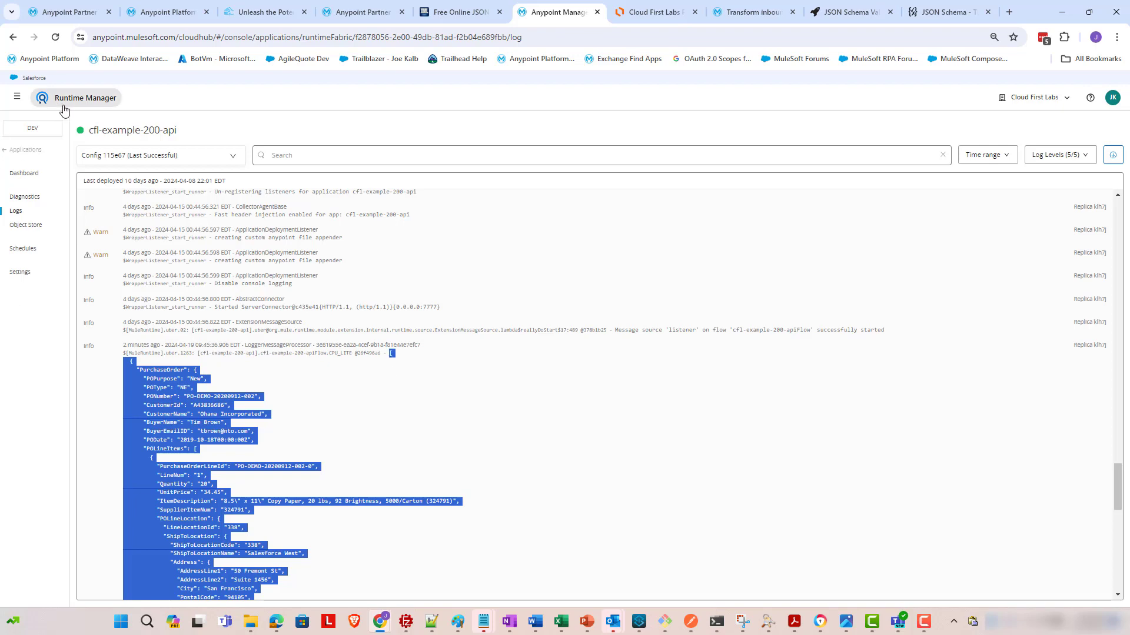
pyautogui.click(86, 7)
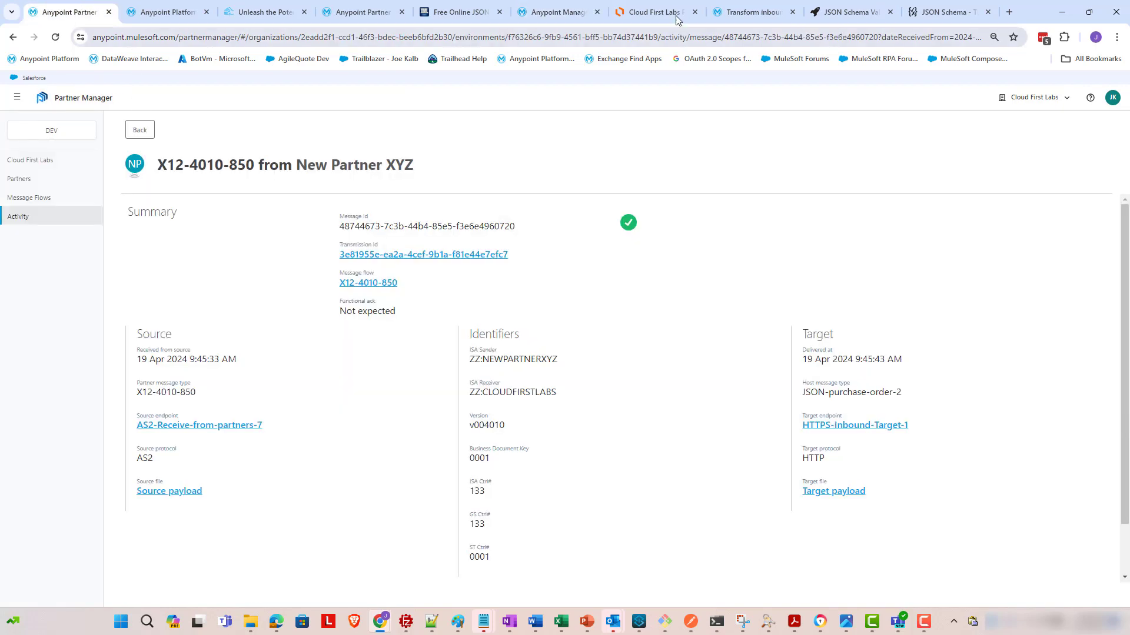
pyautogui.click(653, 12)
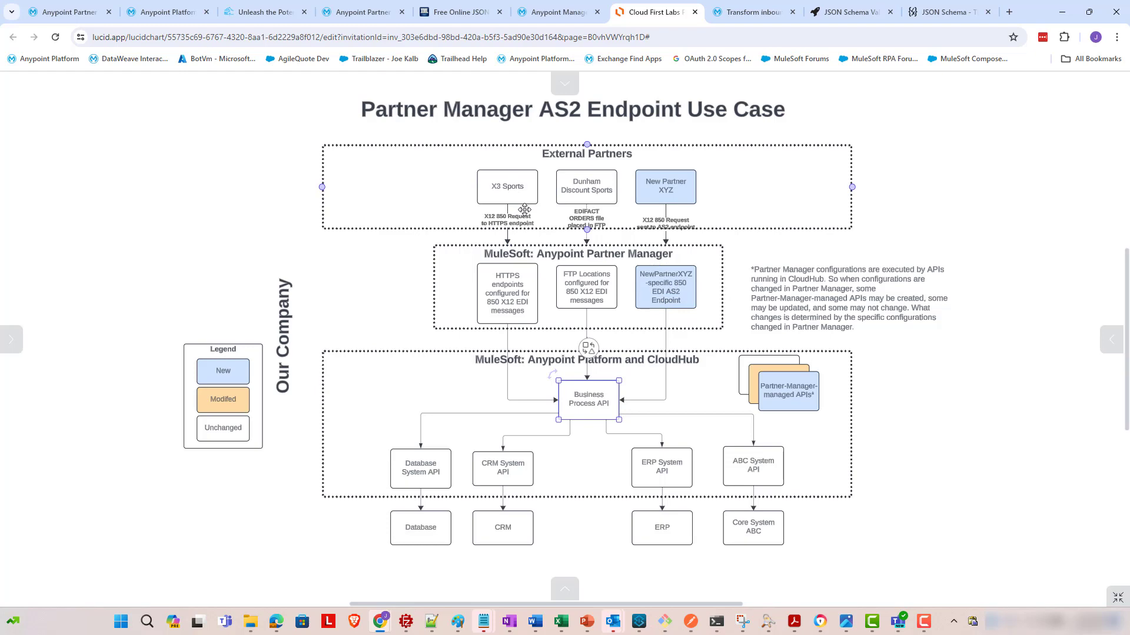
pyautogui.click(83, 13)
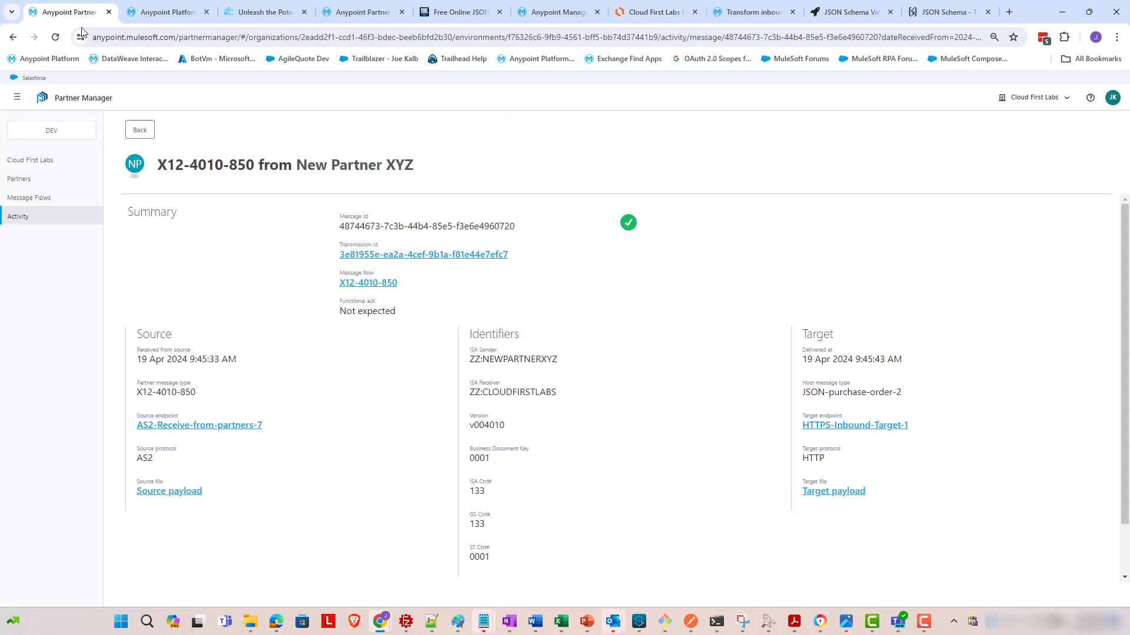
pyautogui.scroll(-1, 476, 445)
pyautogui.scroll(1, 419, 410)
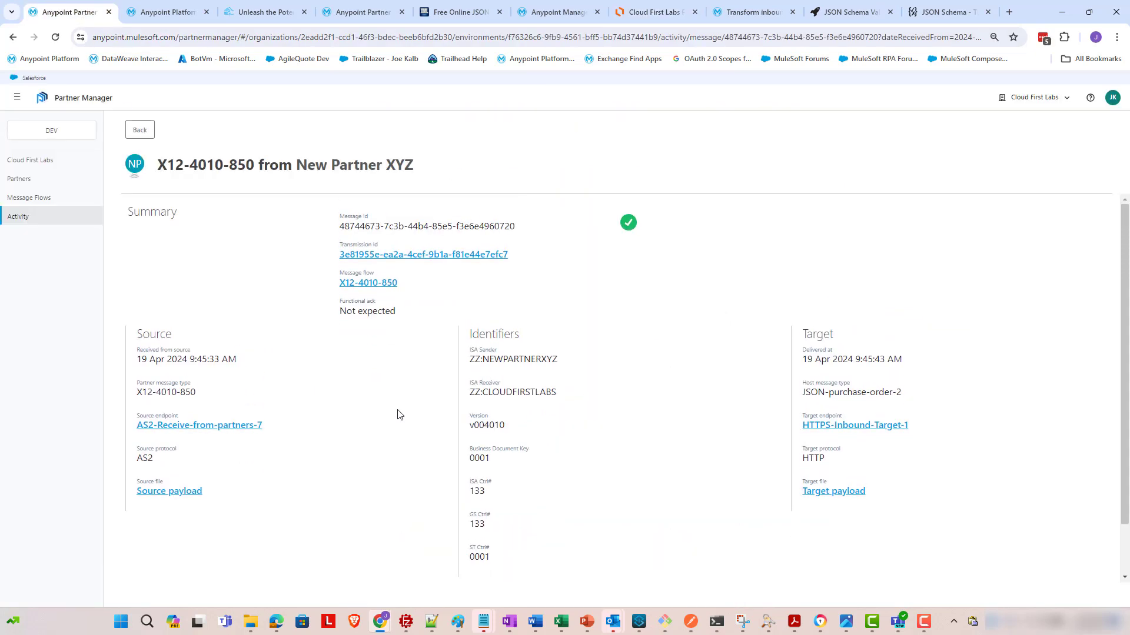